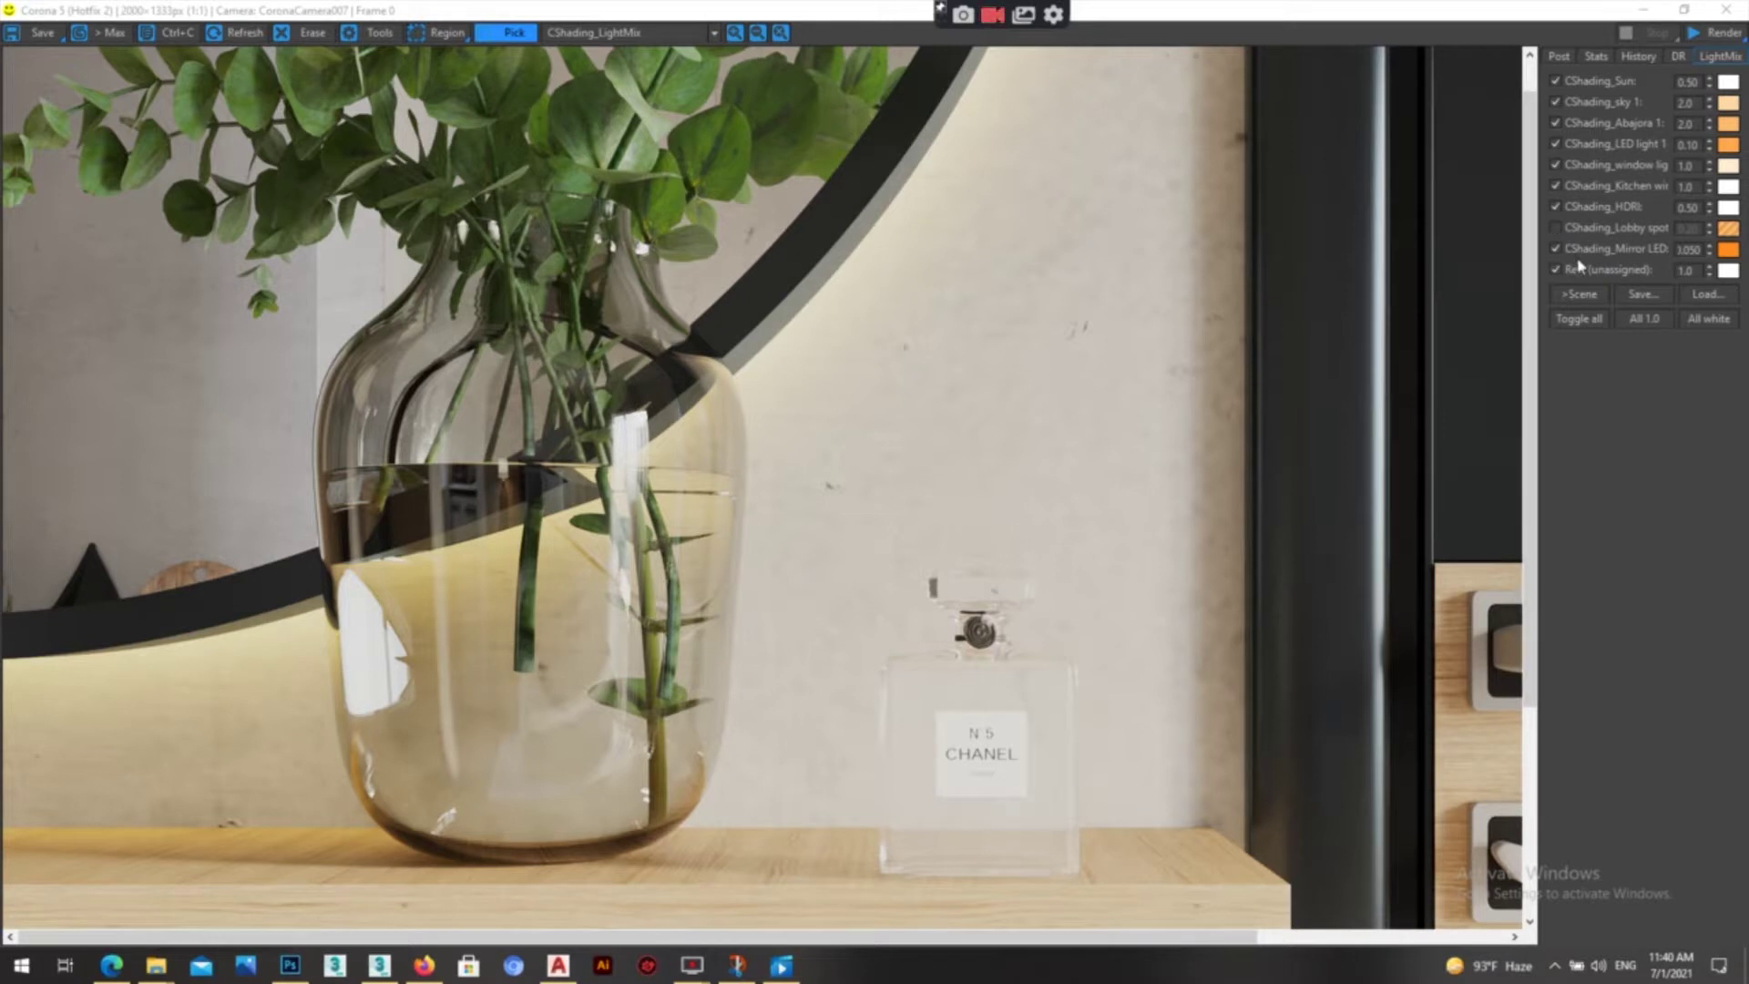
- Test the CShading_Mirror LED light in LightMix: switch it off and on, try intensities 0.10 and 0.50, and restore 0.050
click(1555, 249)
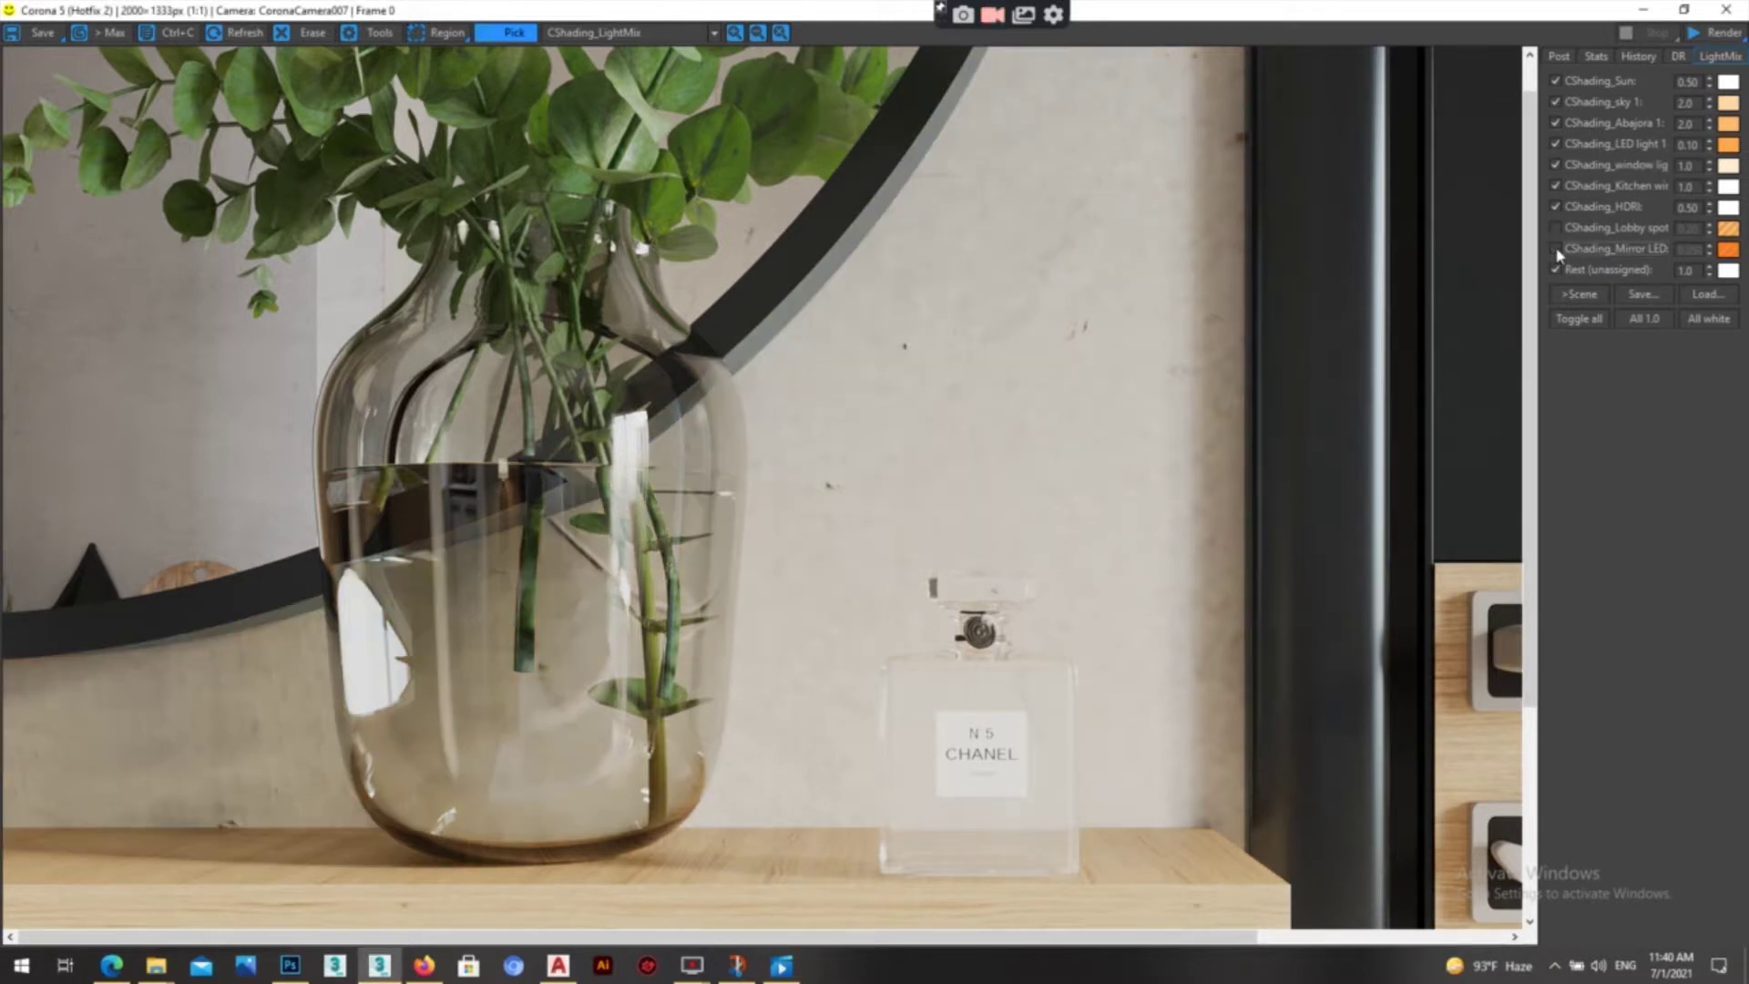
click(1556, 249)
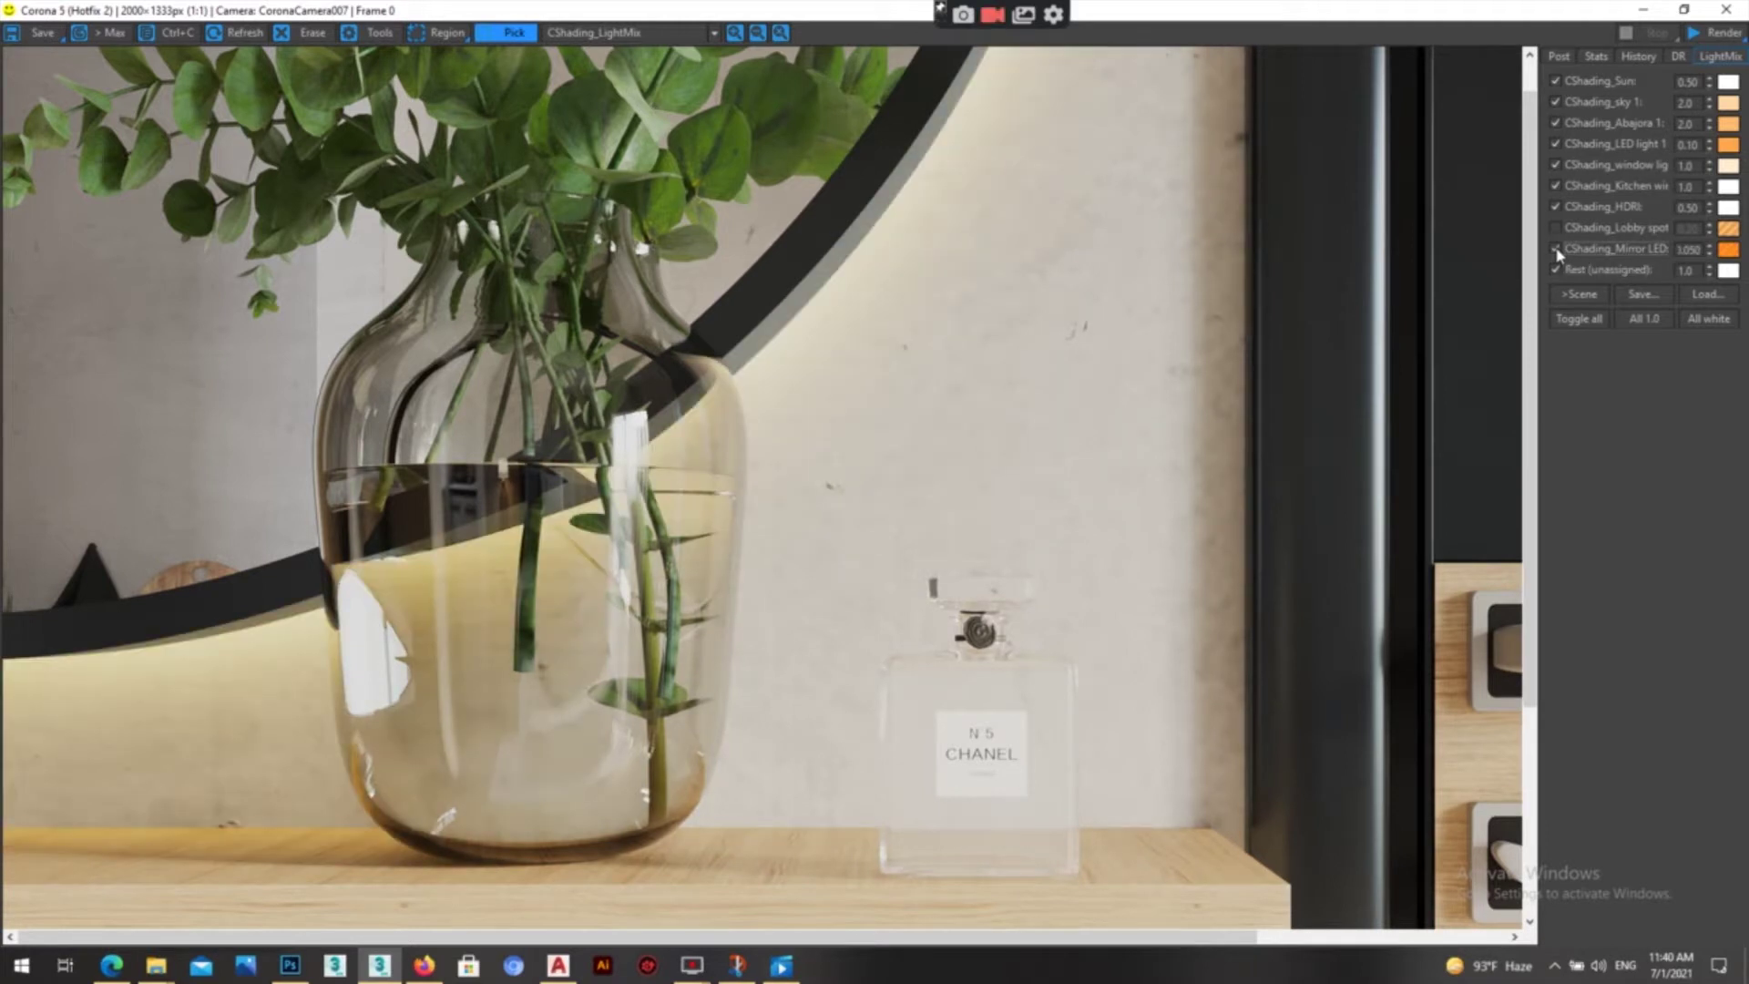
double_click(1688, 249)
text(10)
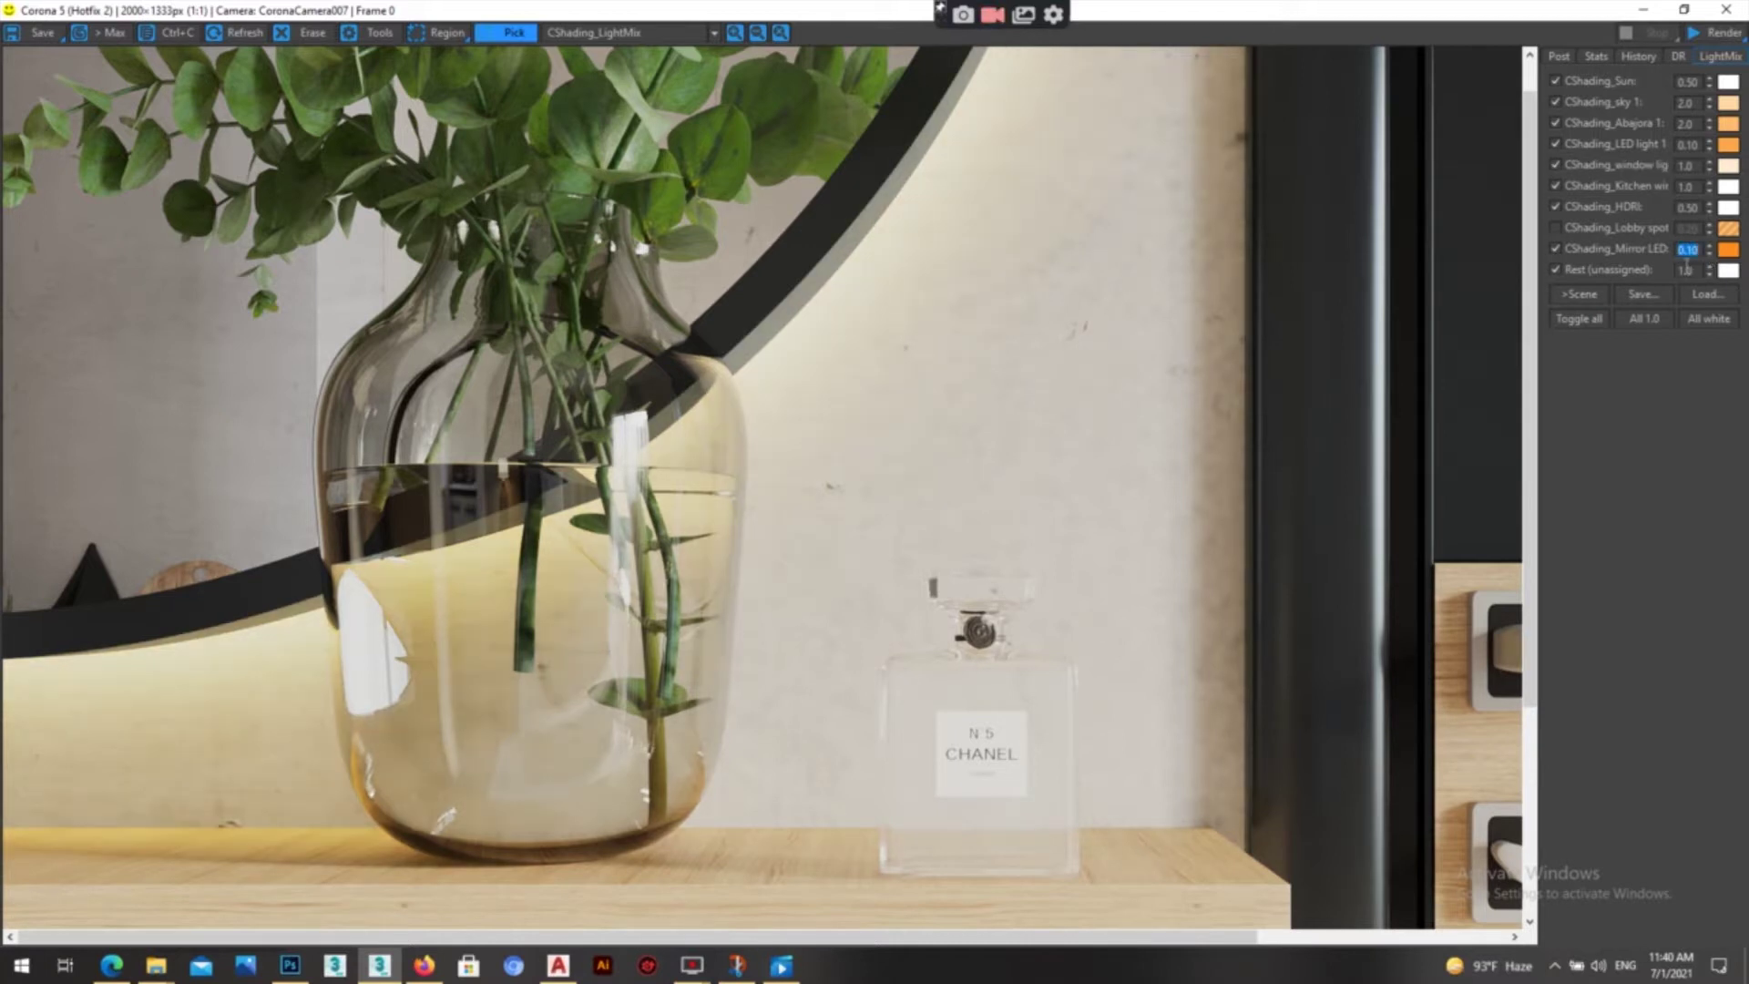
text(.5)
key(Return)
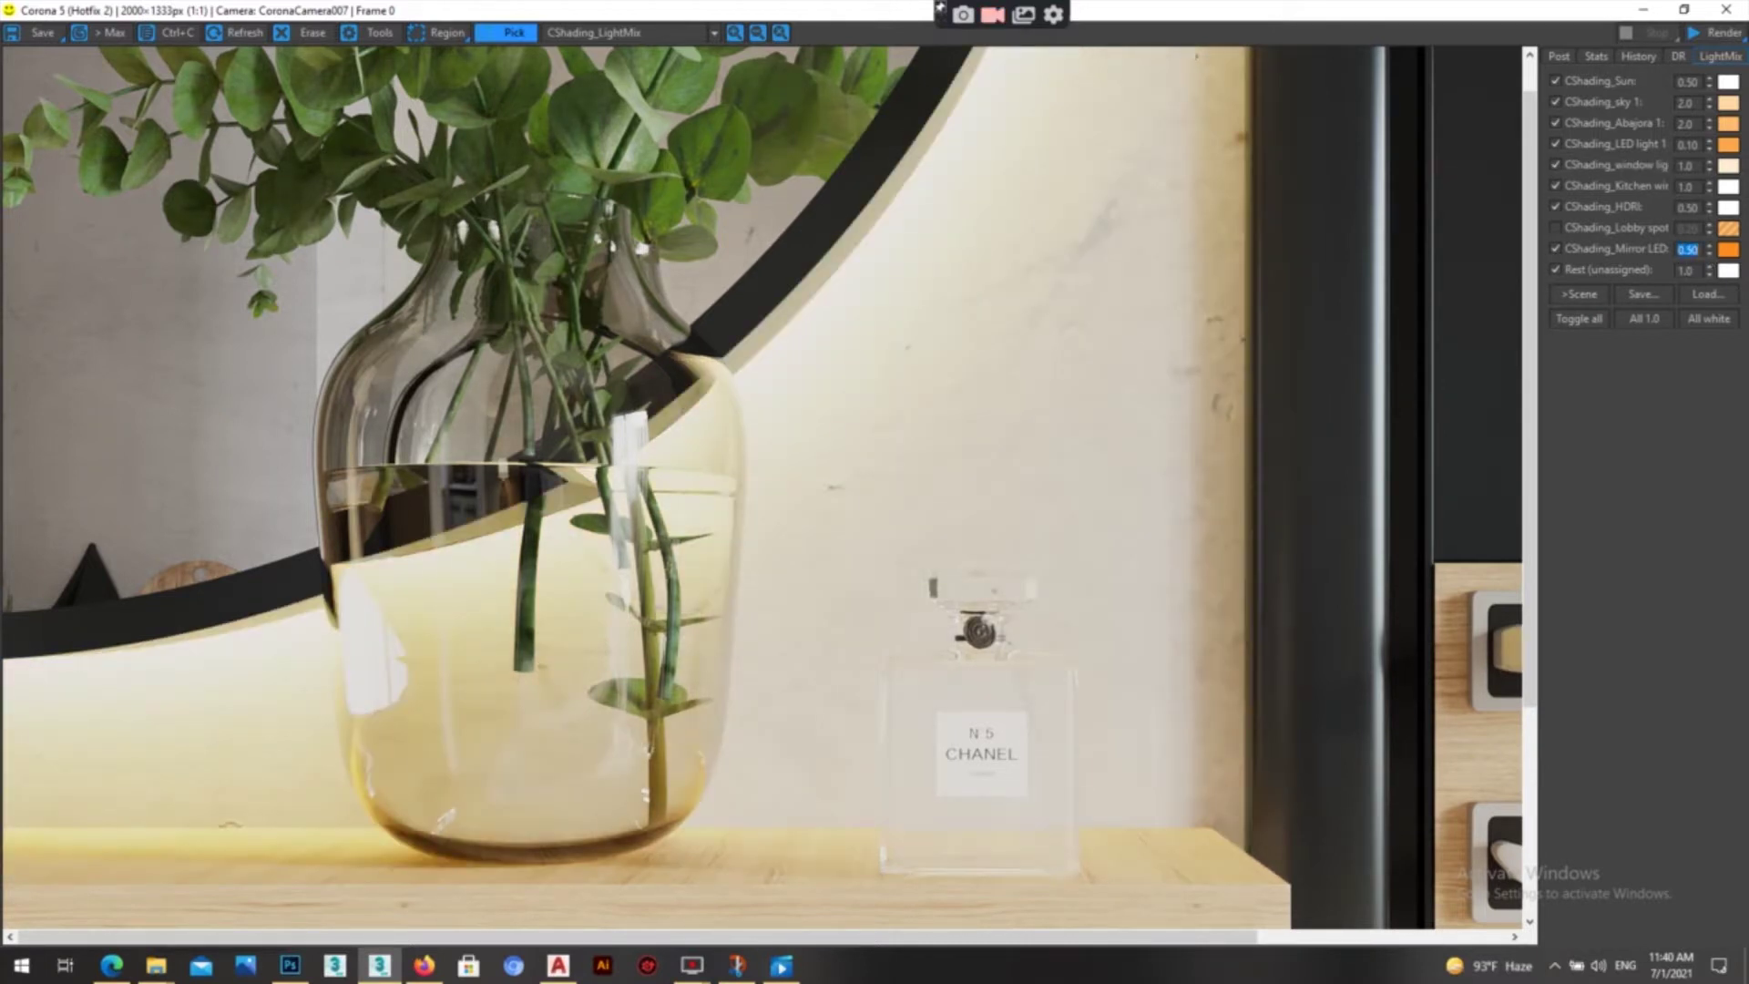
text(1.05)
key(Return)
click(1733, 253)
click(1284, 468)
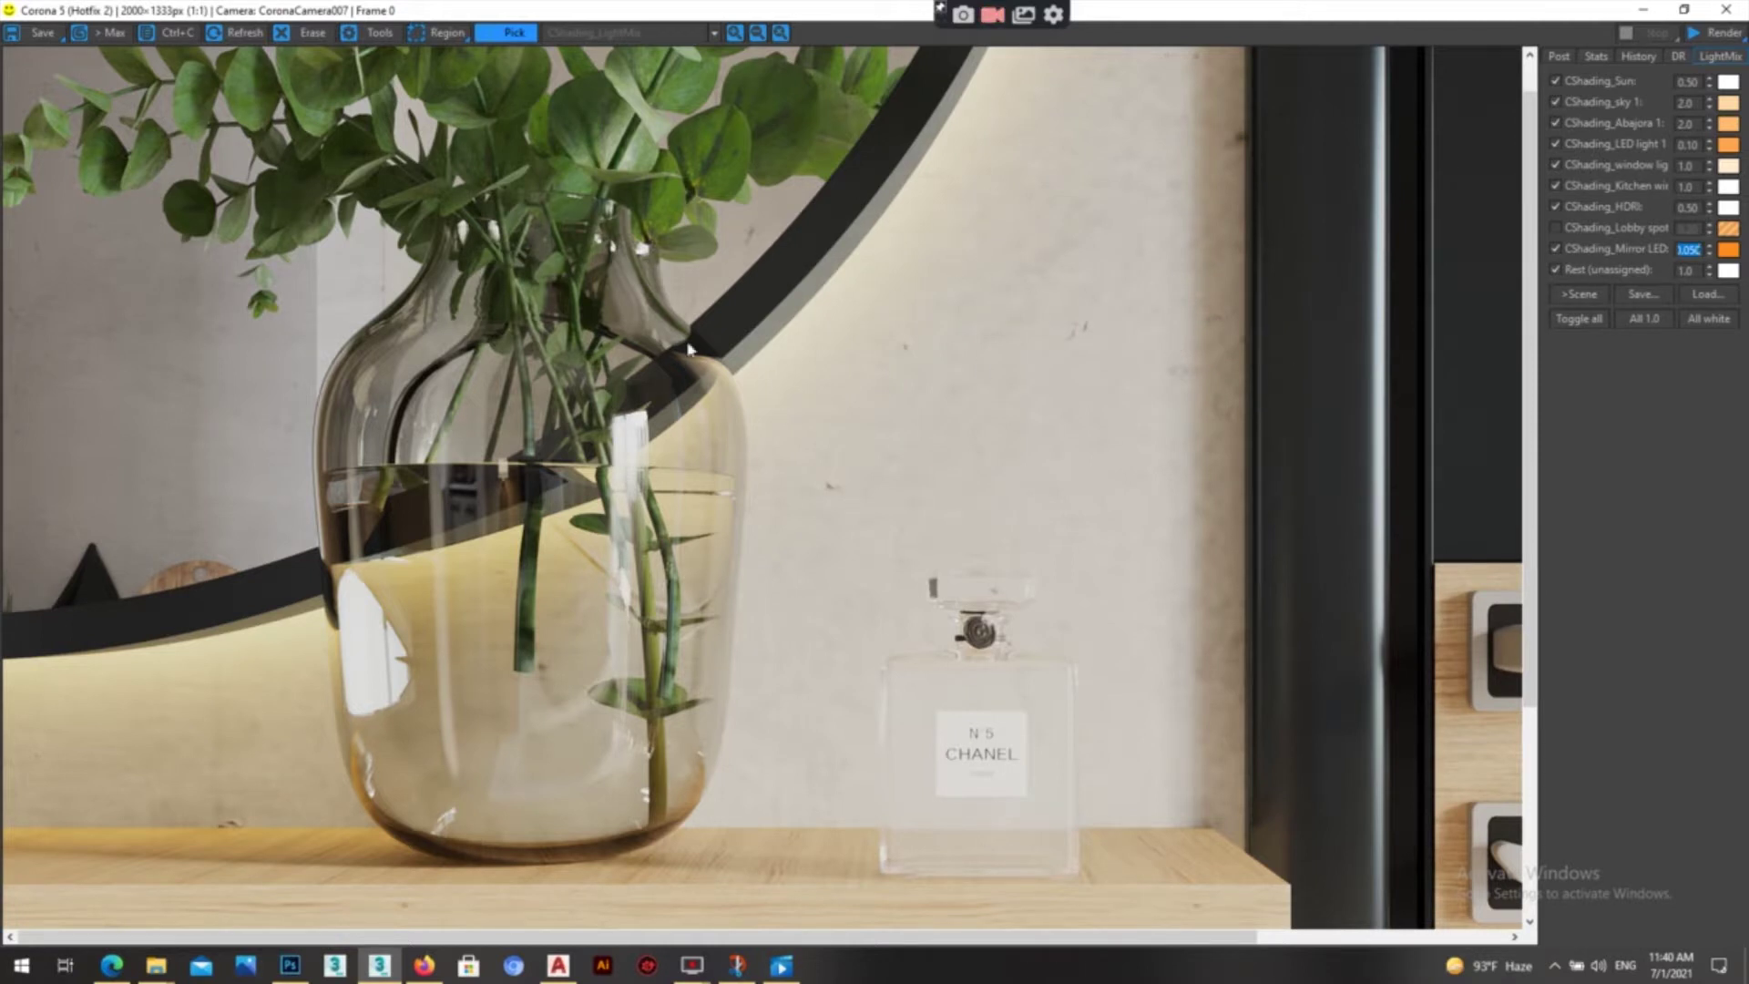
- Examine the vase, perfume bottle and mirror LED glow in the render, both close up and as a whole image
scroll(883, 305, down, 1)
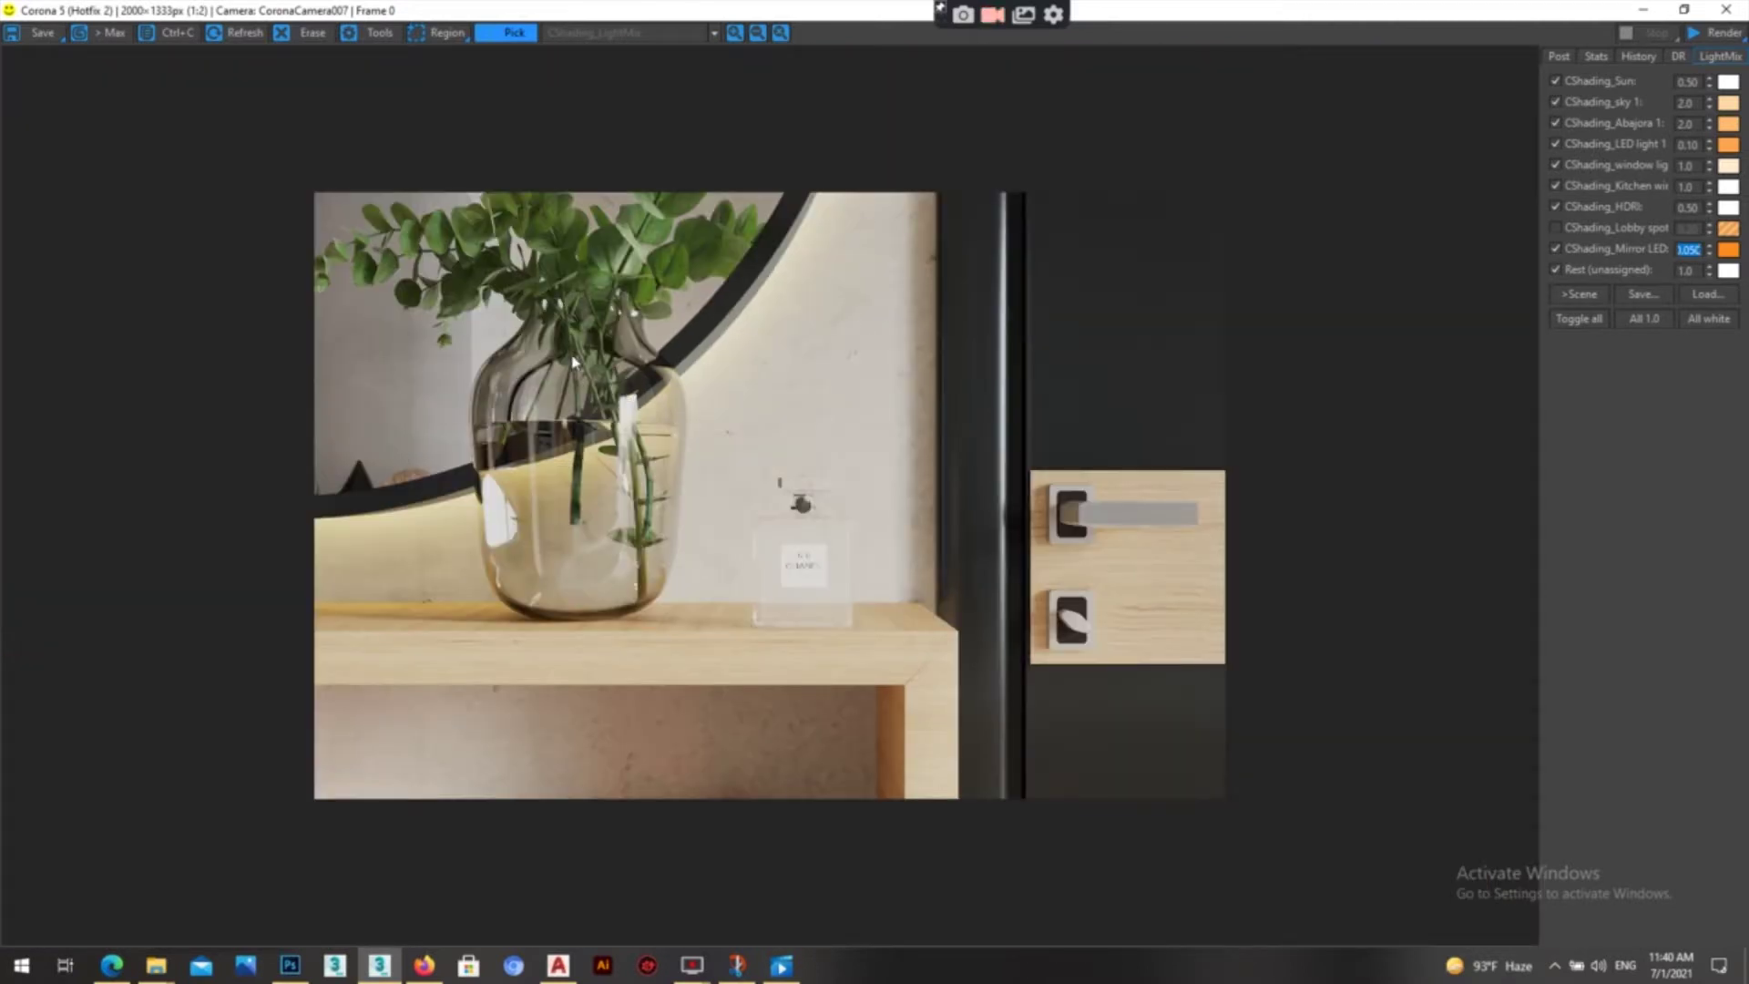
scroll(587, 350, up, 1)
scroll(798, 301, down, 1)
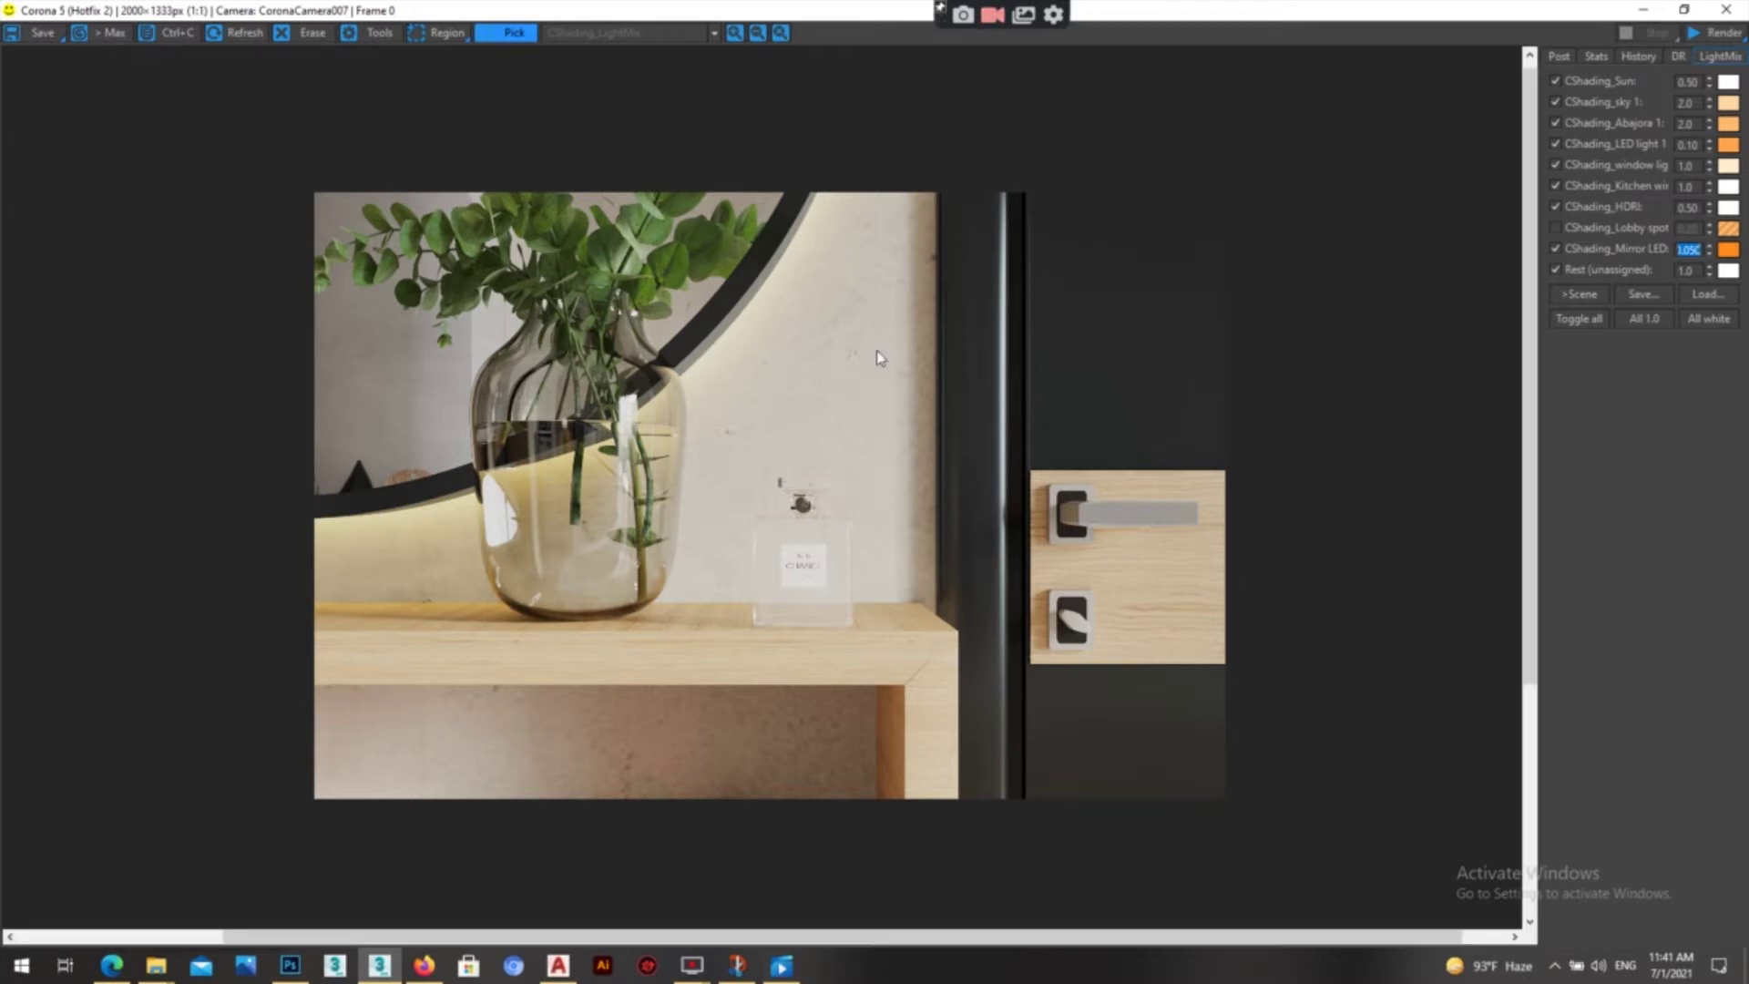
scroll(879, 358, up, 1)
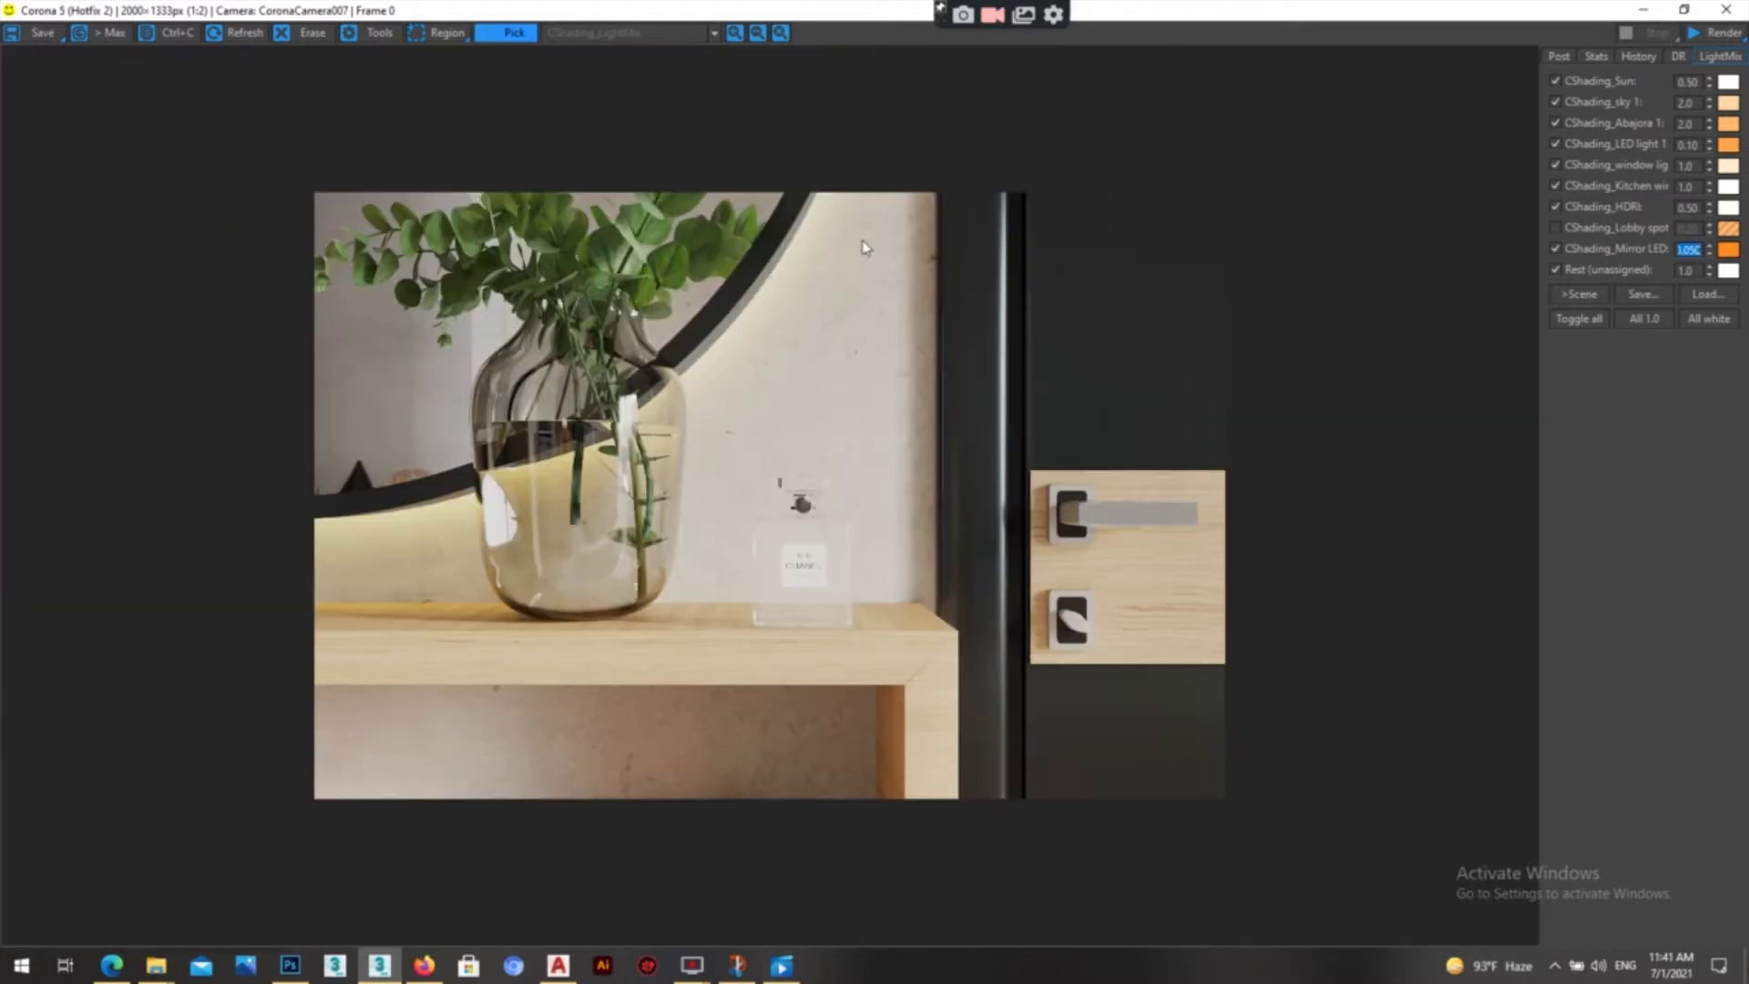
scroll(743, 562, up, 1)
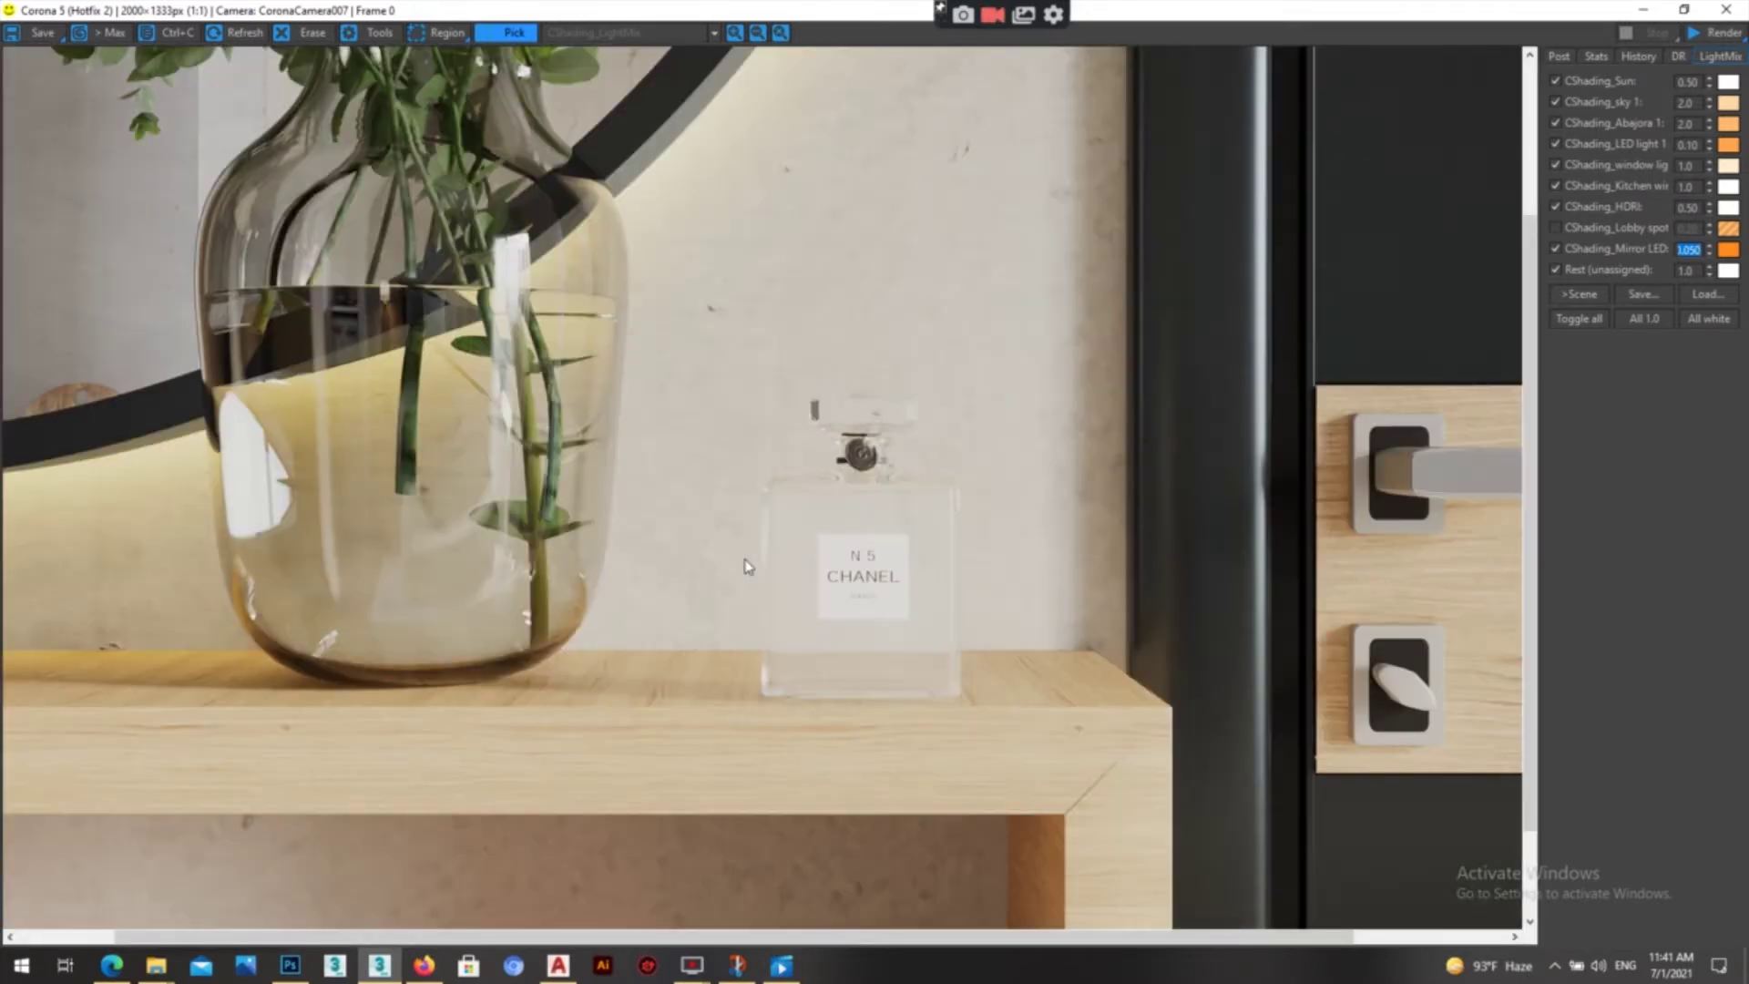
scroll(947, 587, down, 1)
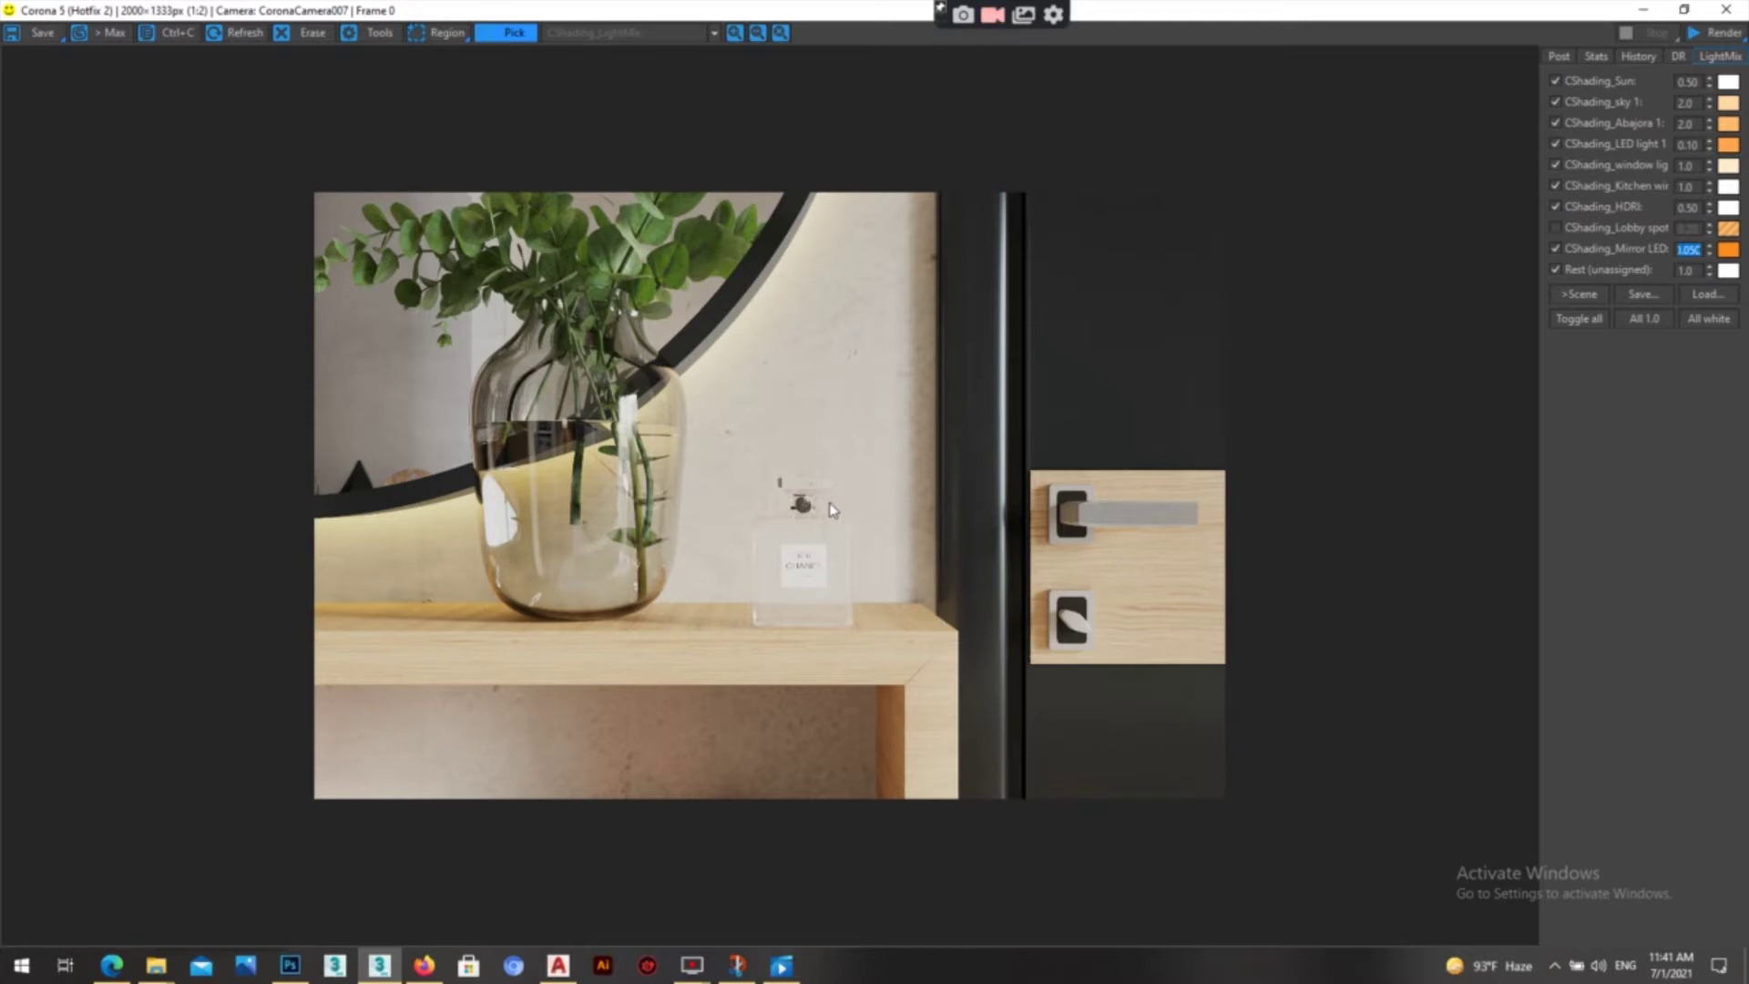
scroll(831, 505, up, 1)
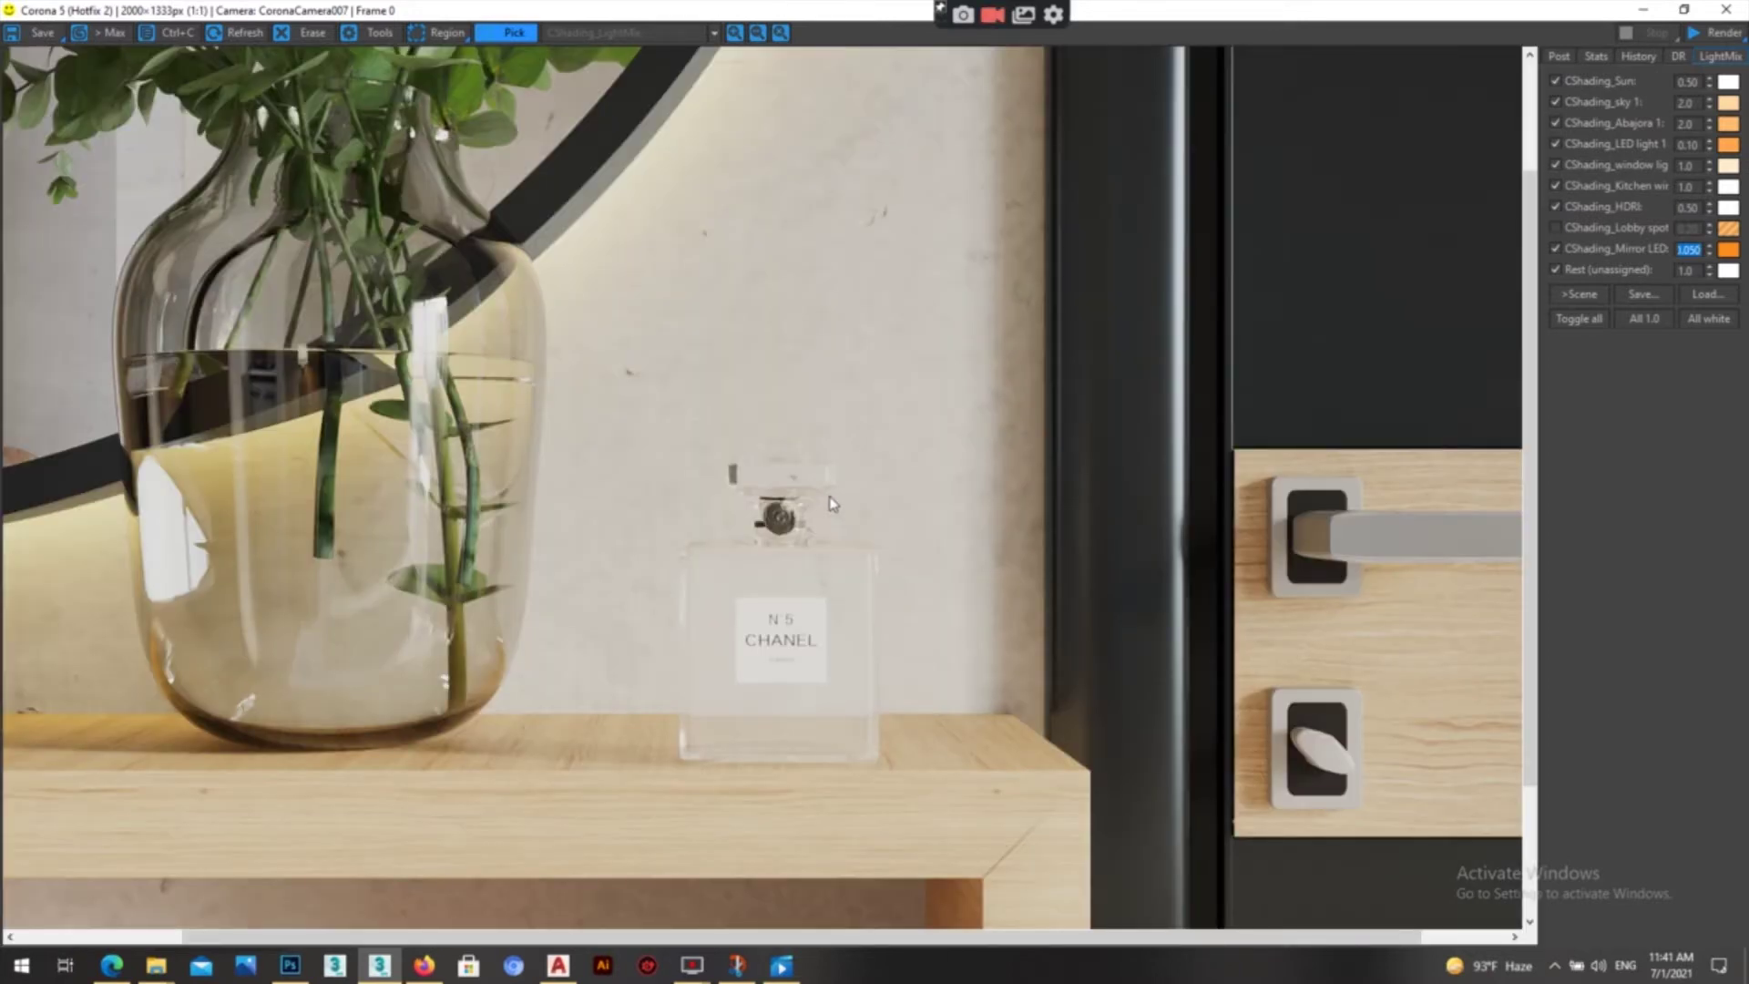
scroll(832, 505, down, 1)
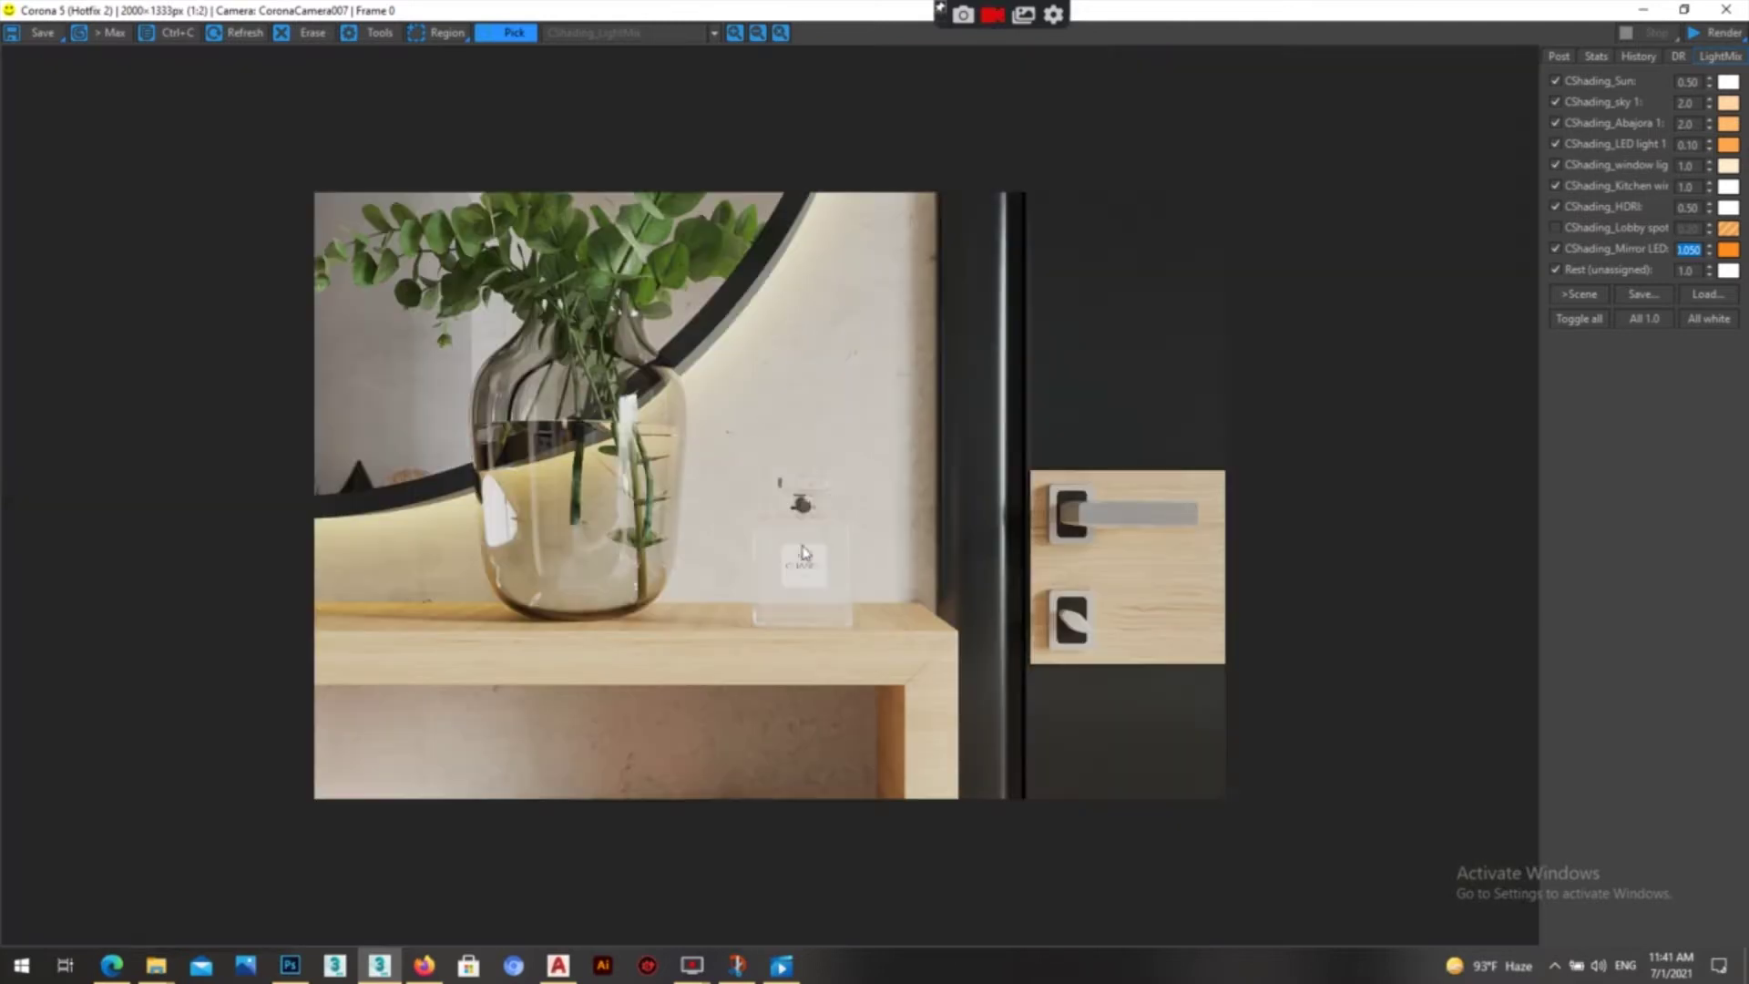
- Switch to the 3ds Max scene and replace the mirror material Mf690-3-290azzzaaa with a fresh CoronaMtl in the Material Editor
click(1647, 9)
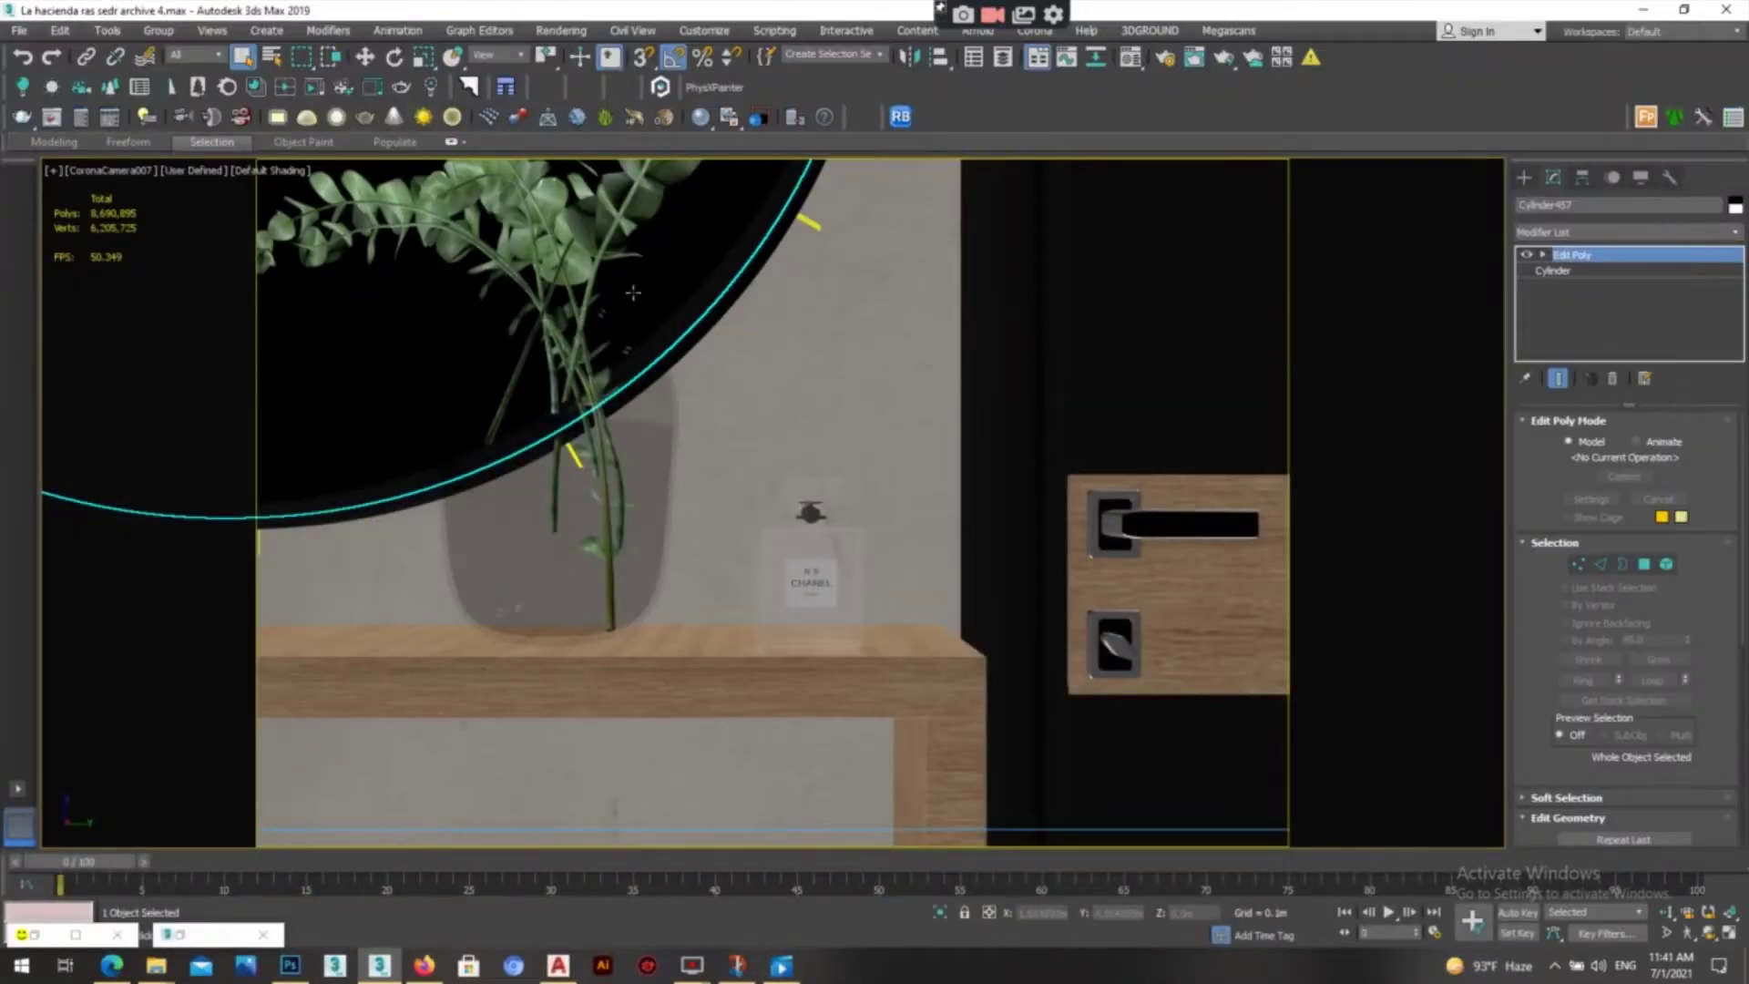
key(m)
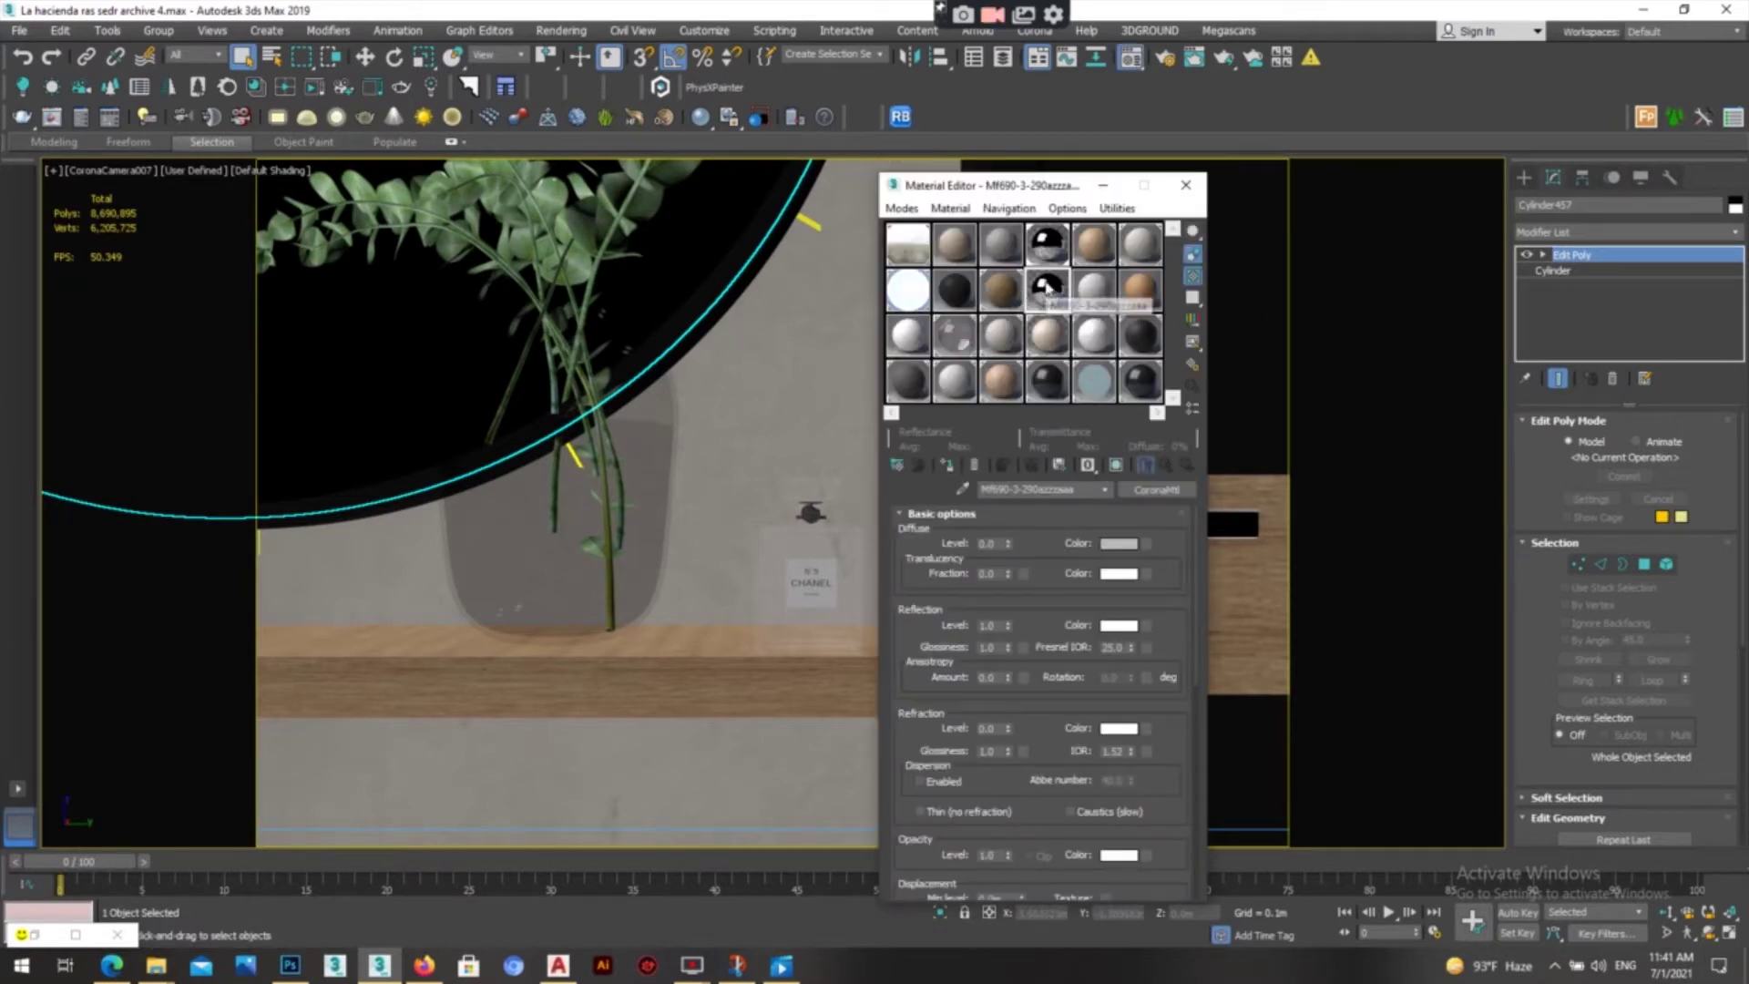
drag(1030, 187, 947, 157)
click(1071, 461)
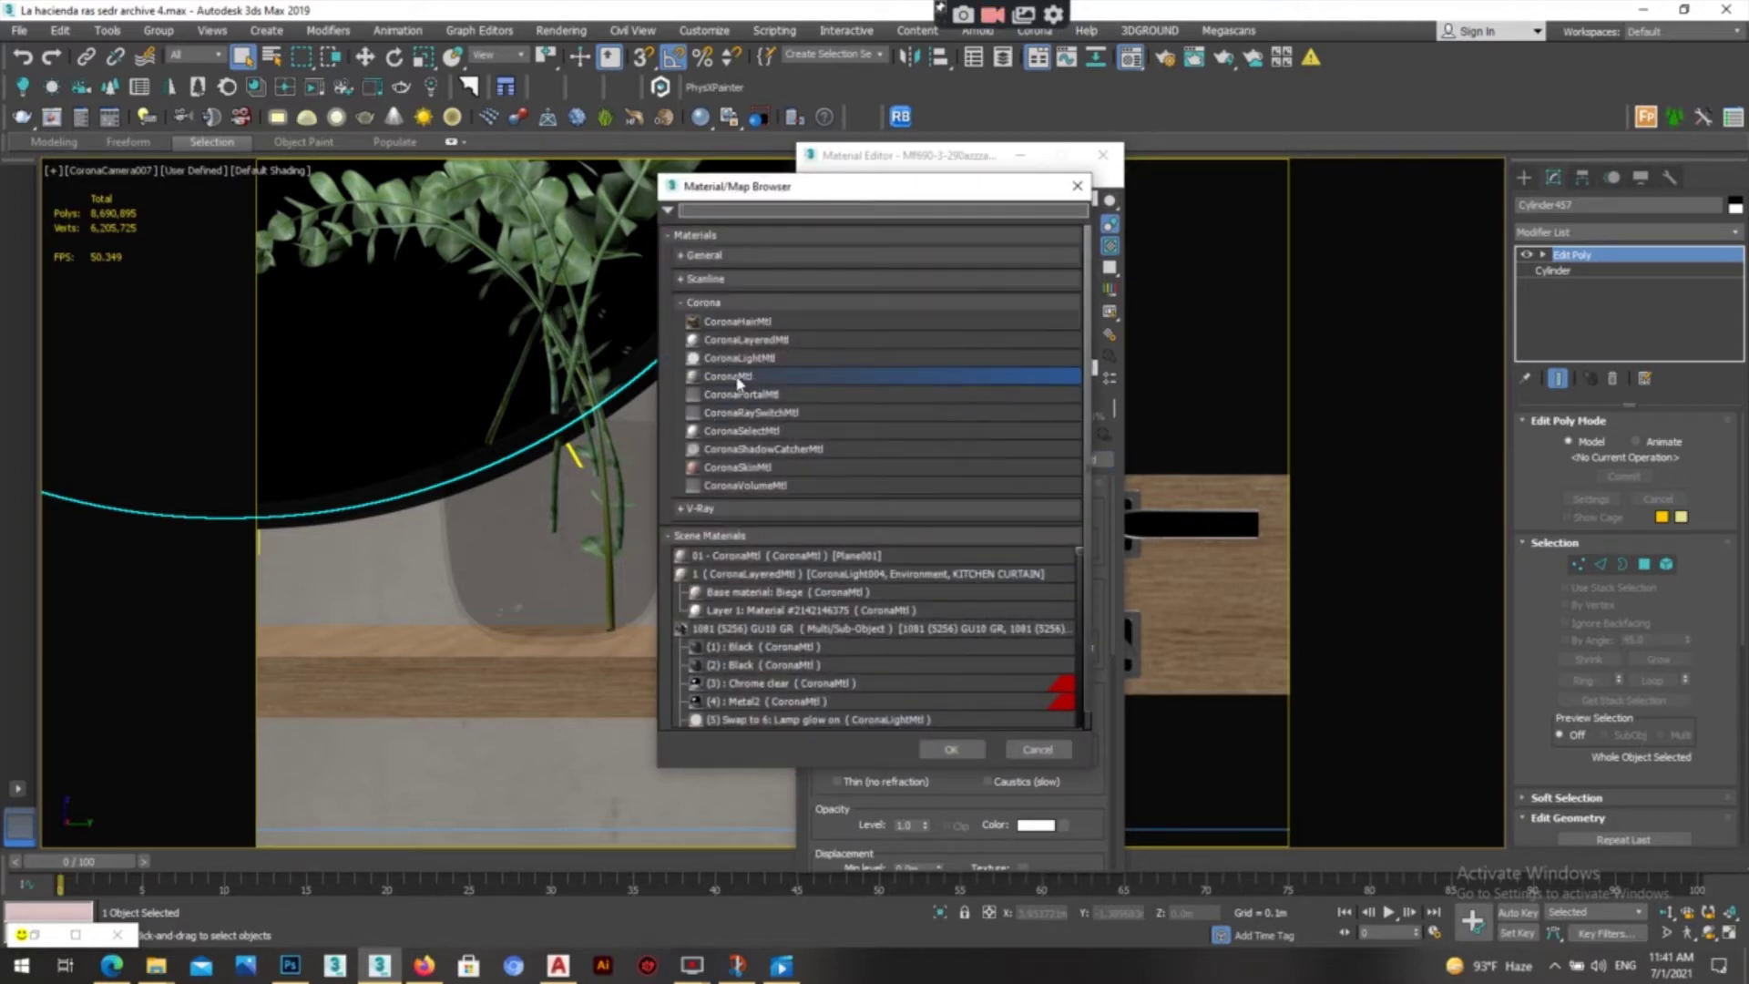
click(950, 749)
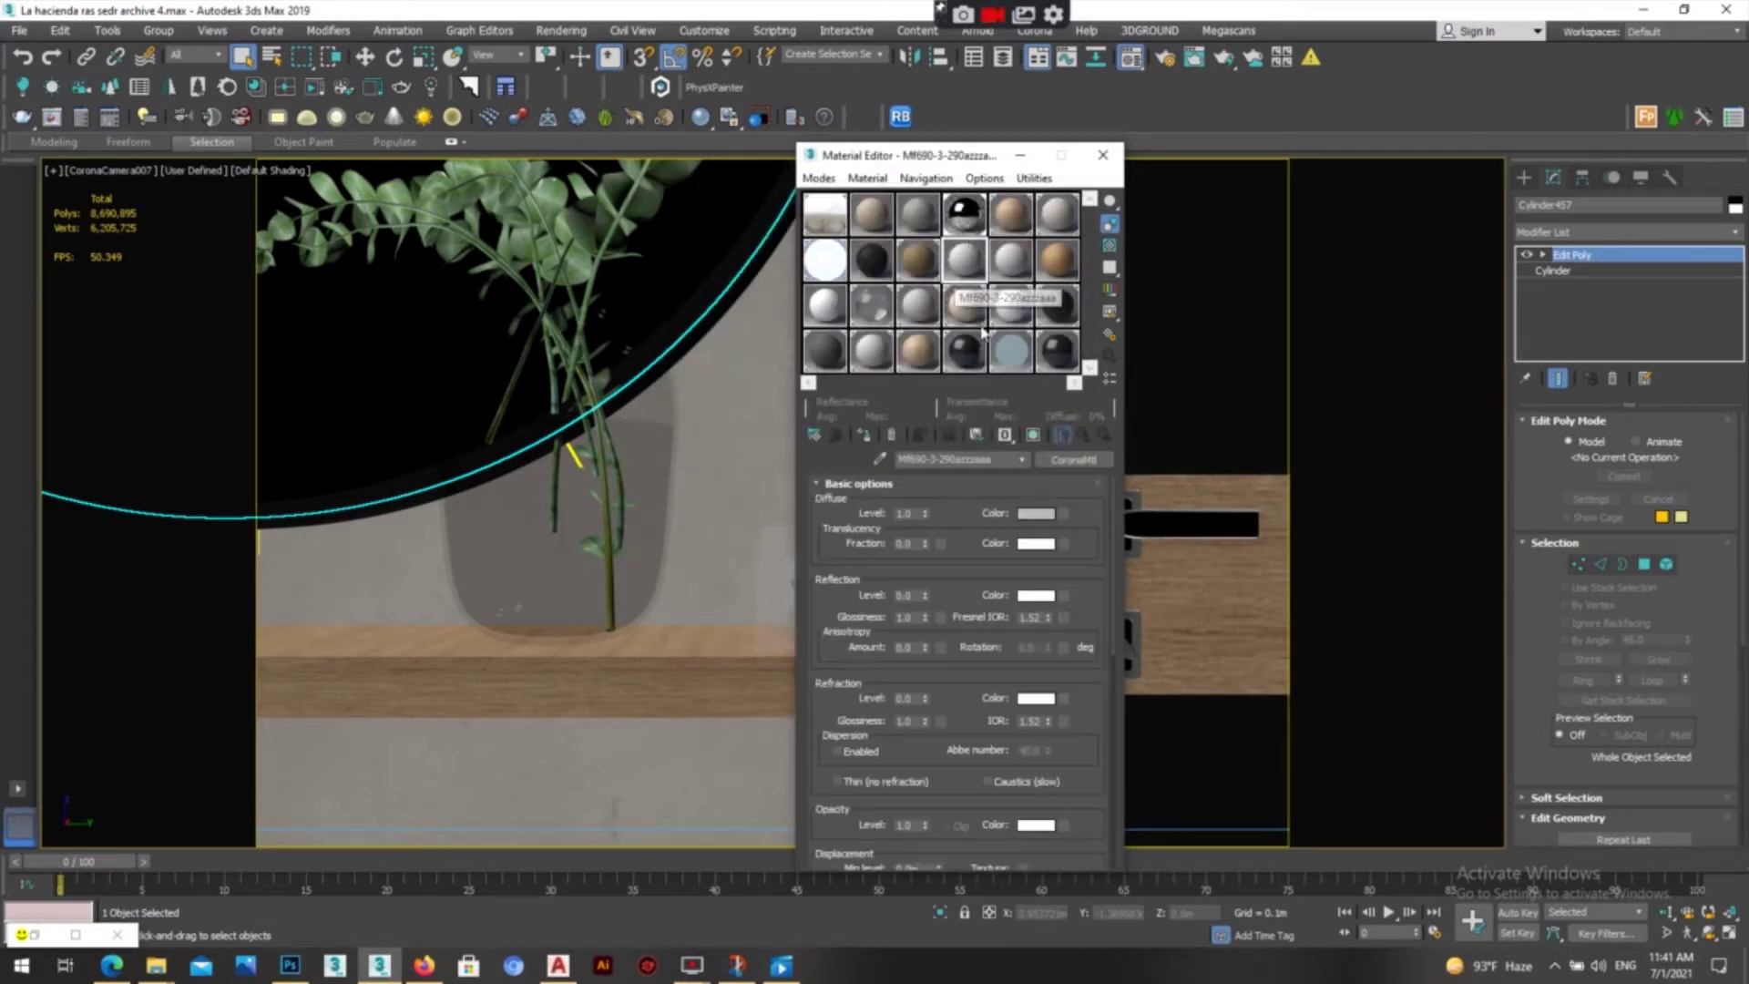
- Set the mirror material's diffuse level to 0.0, reflection level to 1.0 and Fresnel IOR to 25.0, keeping reflection glossiness at 1.0
double_click(910, 515)
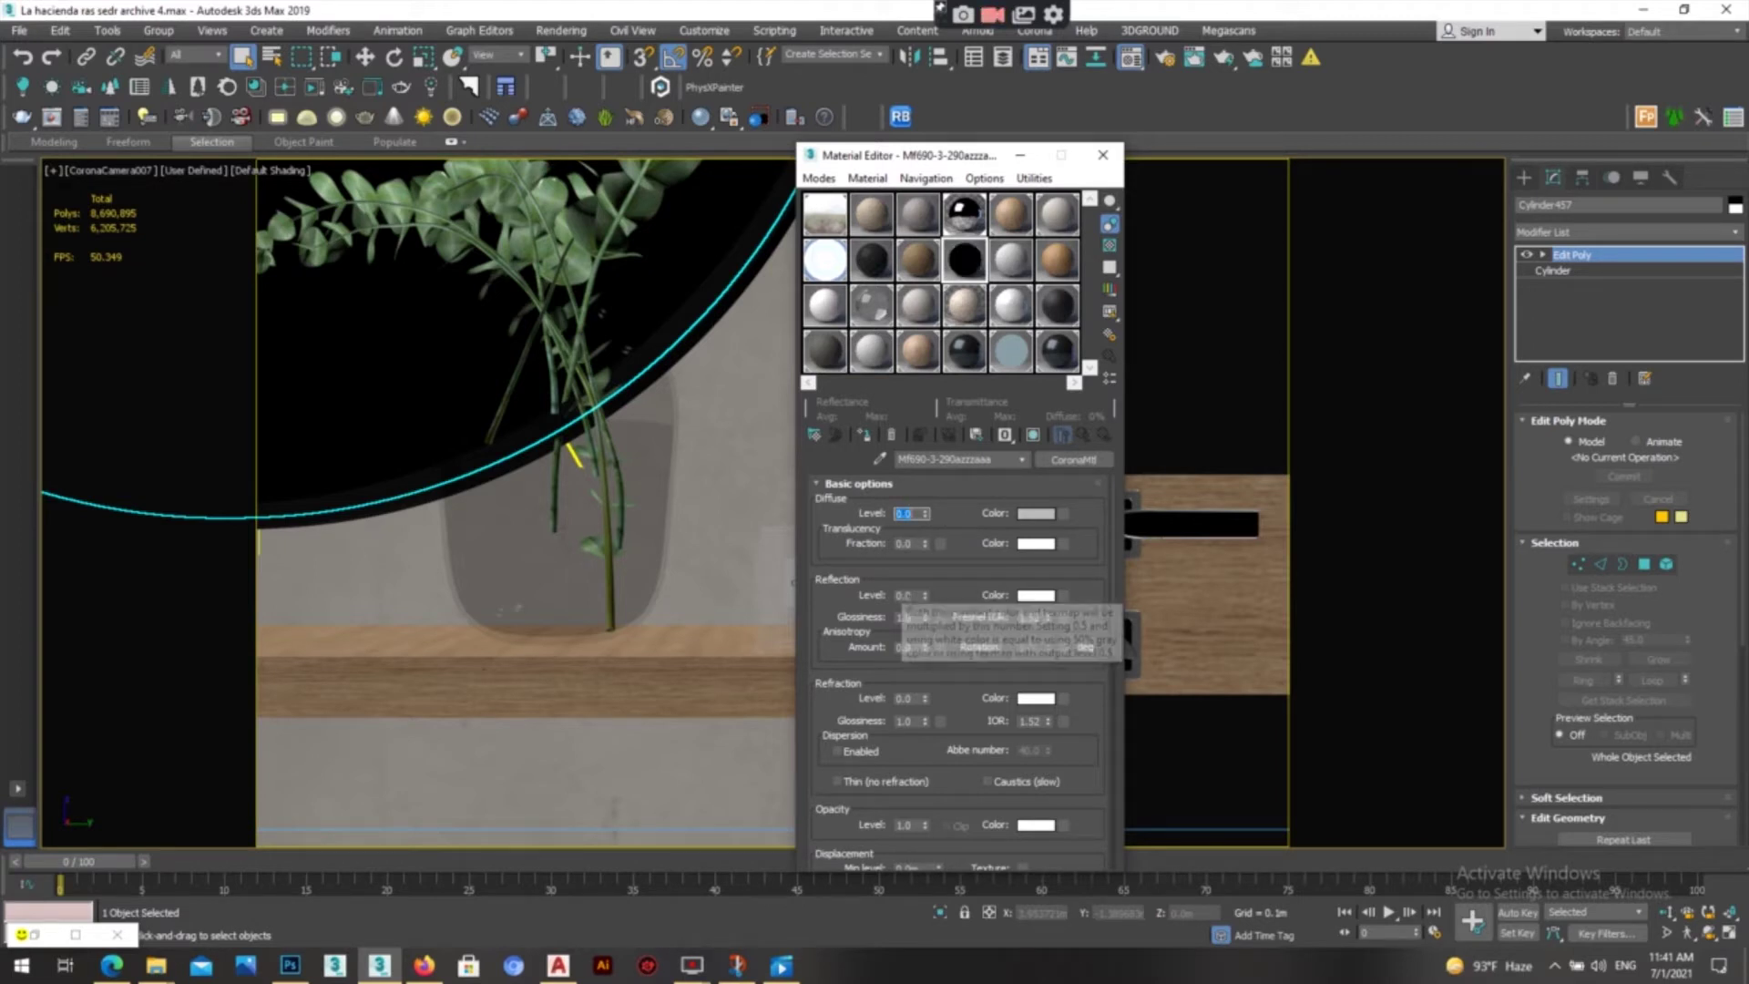
double_click(911, 596)
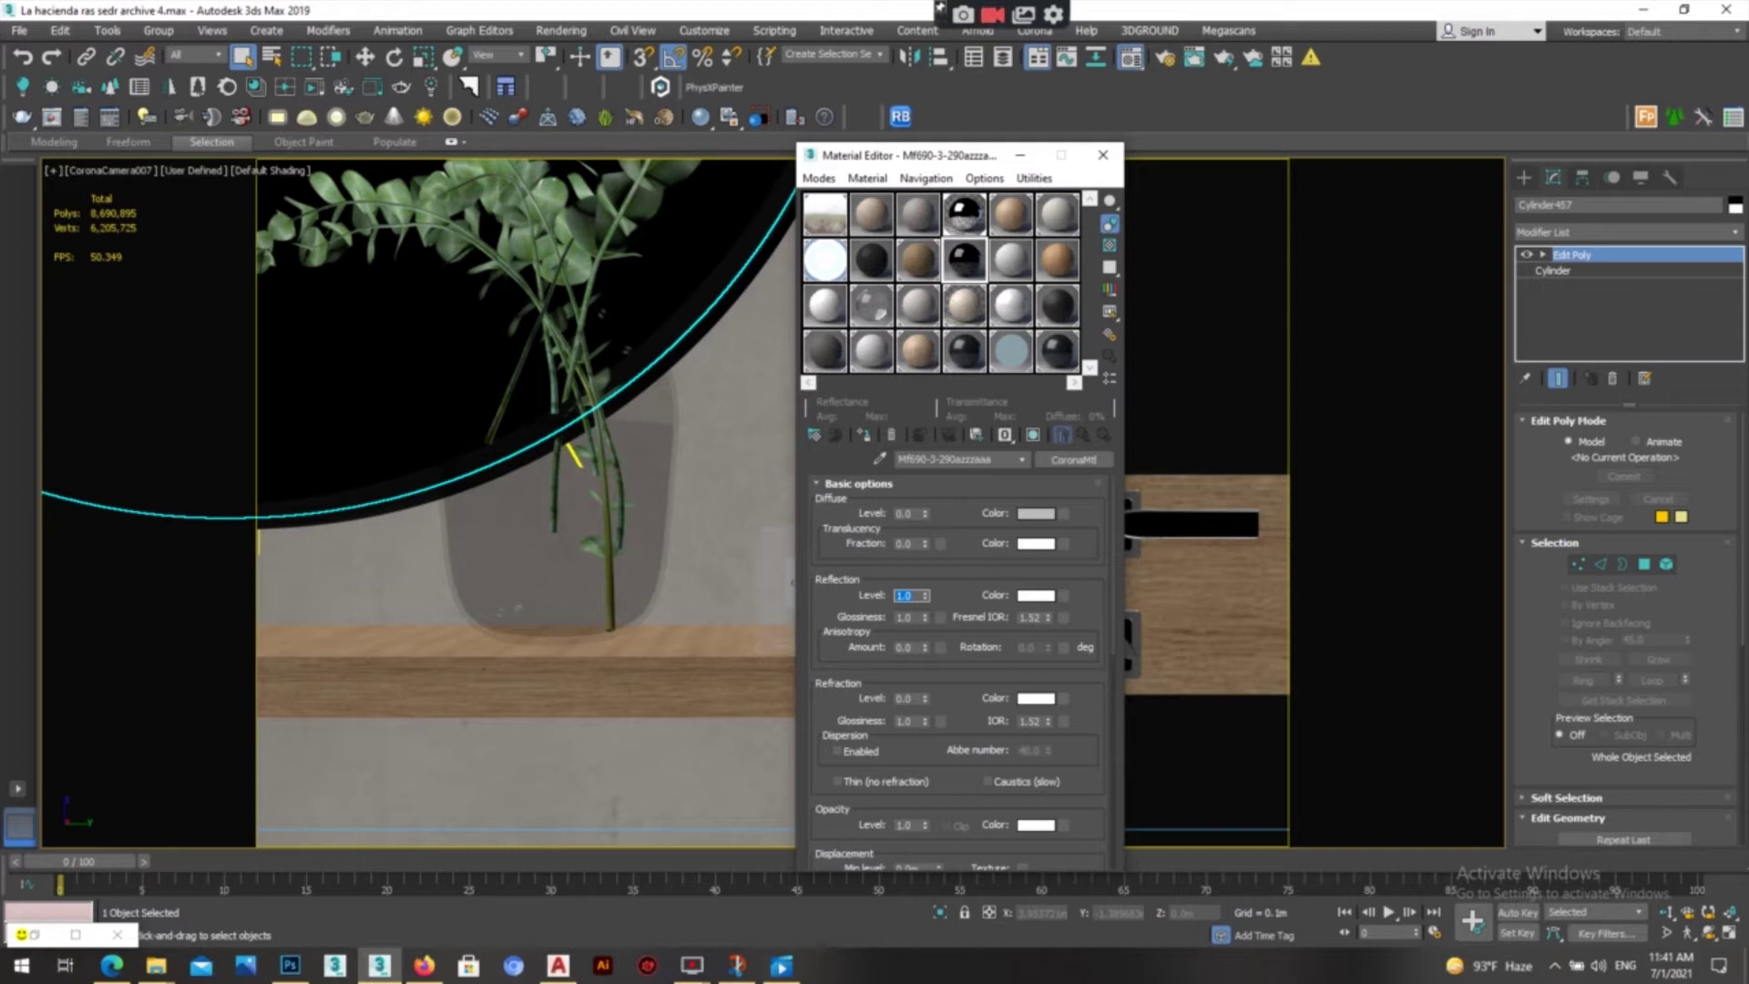
click(1032, 617)
key(Return)
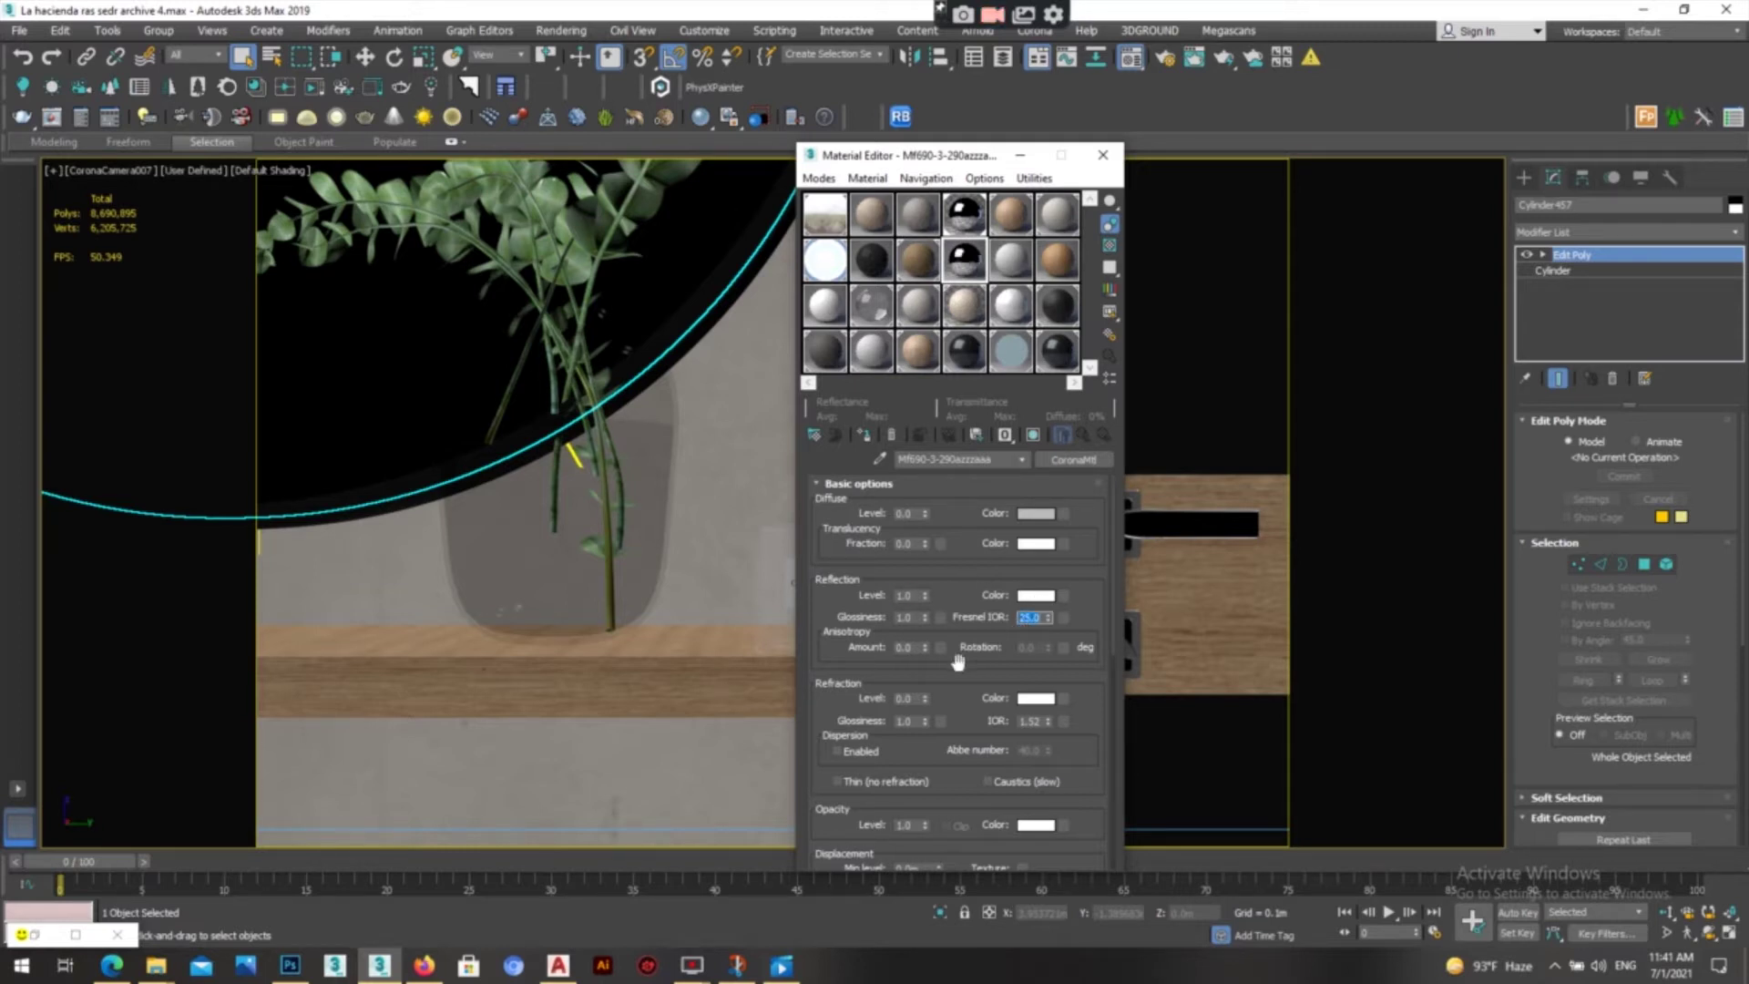
click(906, 617)
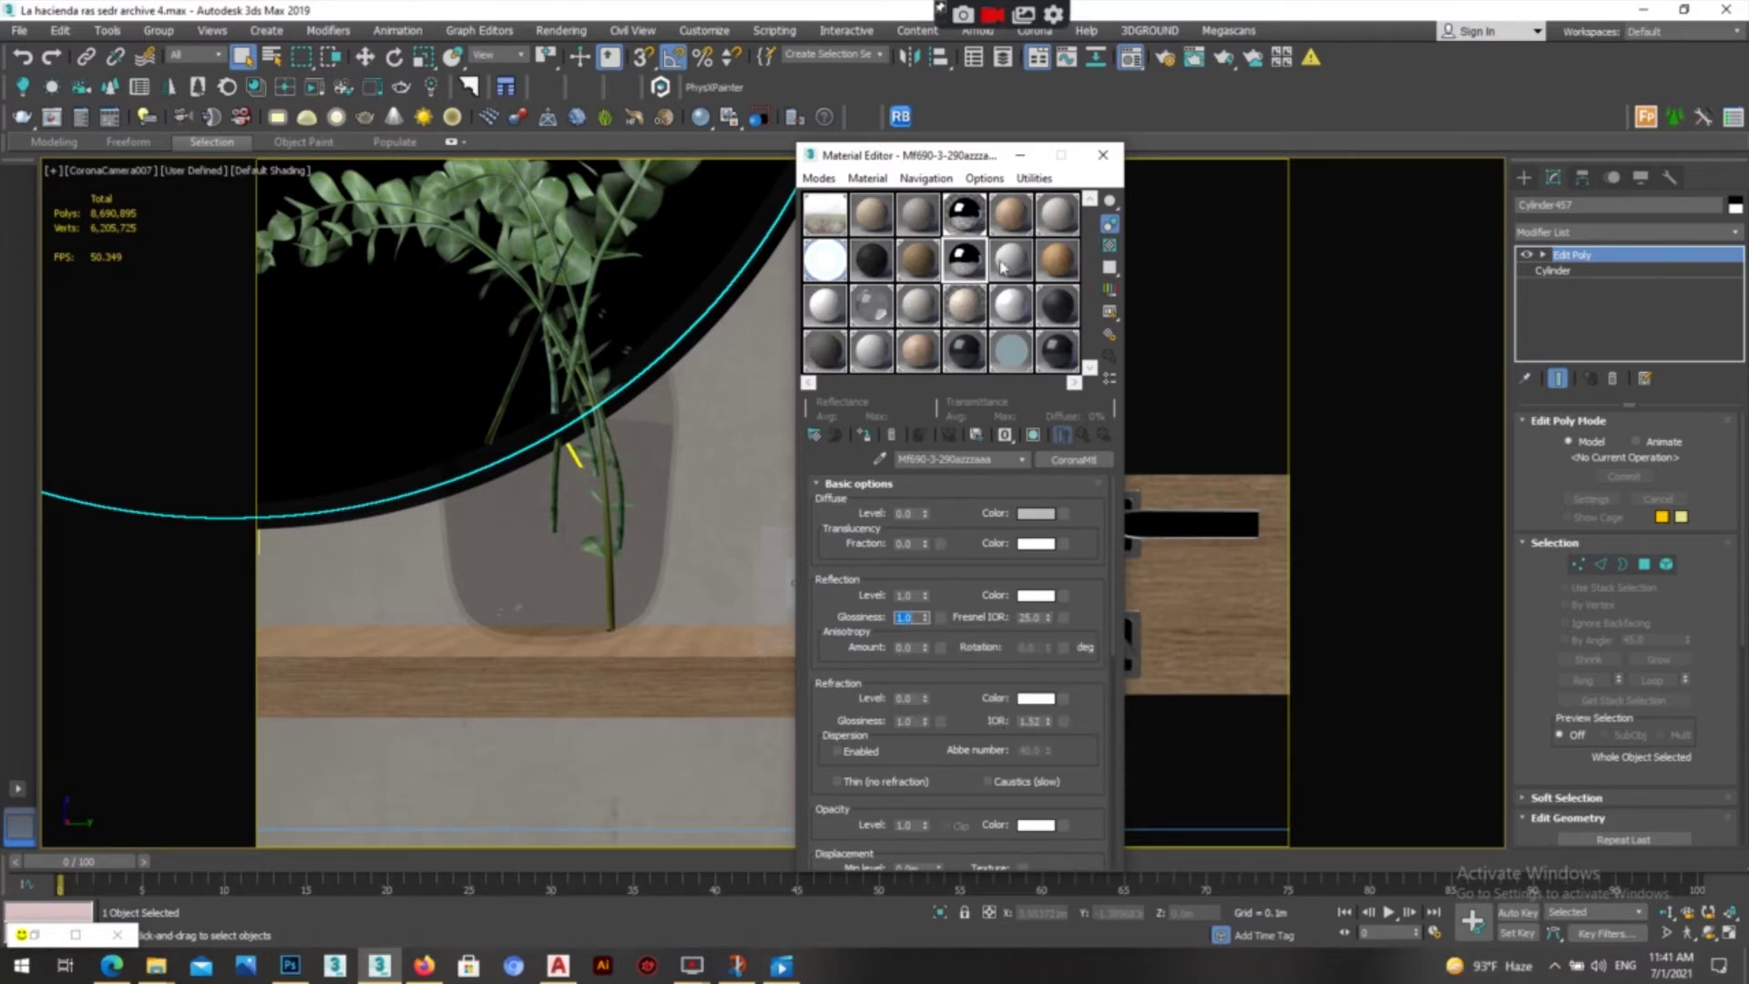
click(1111, 249)
click(1022, 156)
- Examine the mirror's reflections and the light glow behind its frame in the Corona render
click(75, 935)
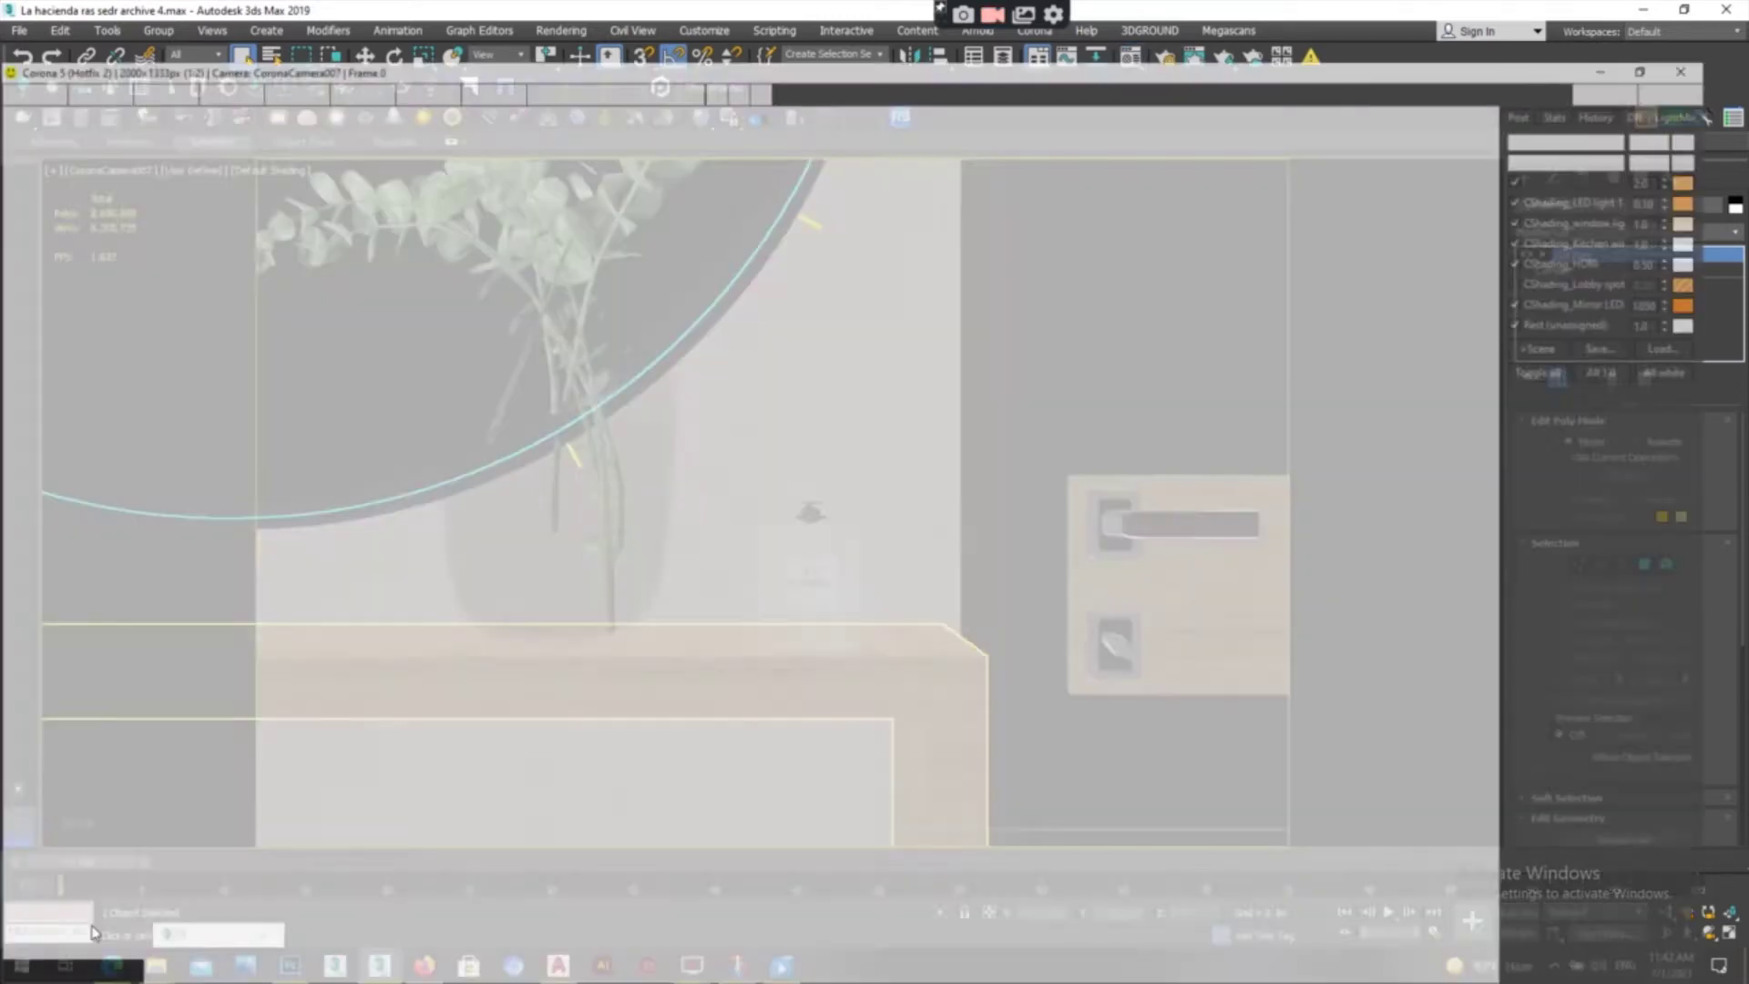
scroll(389, 396, up, 1)
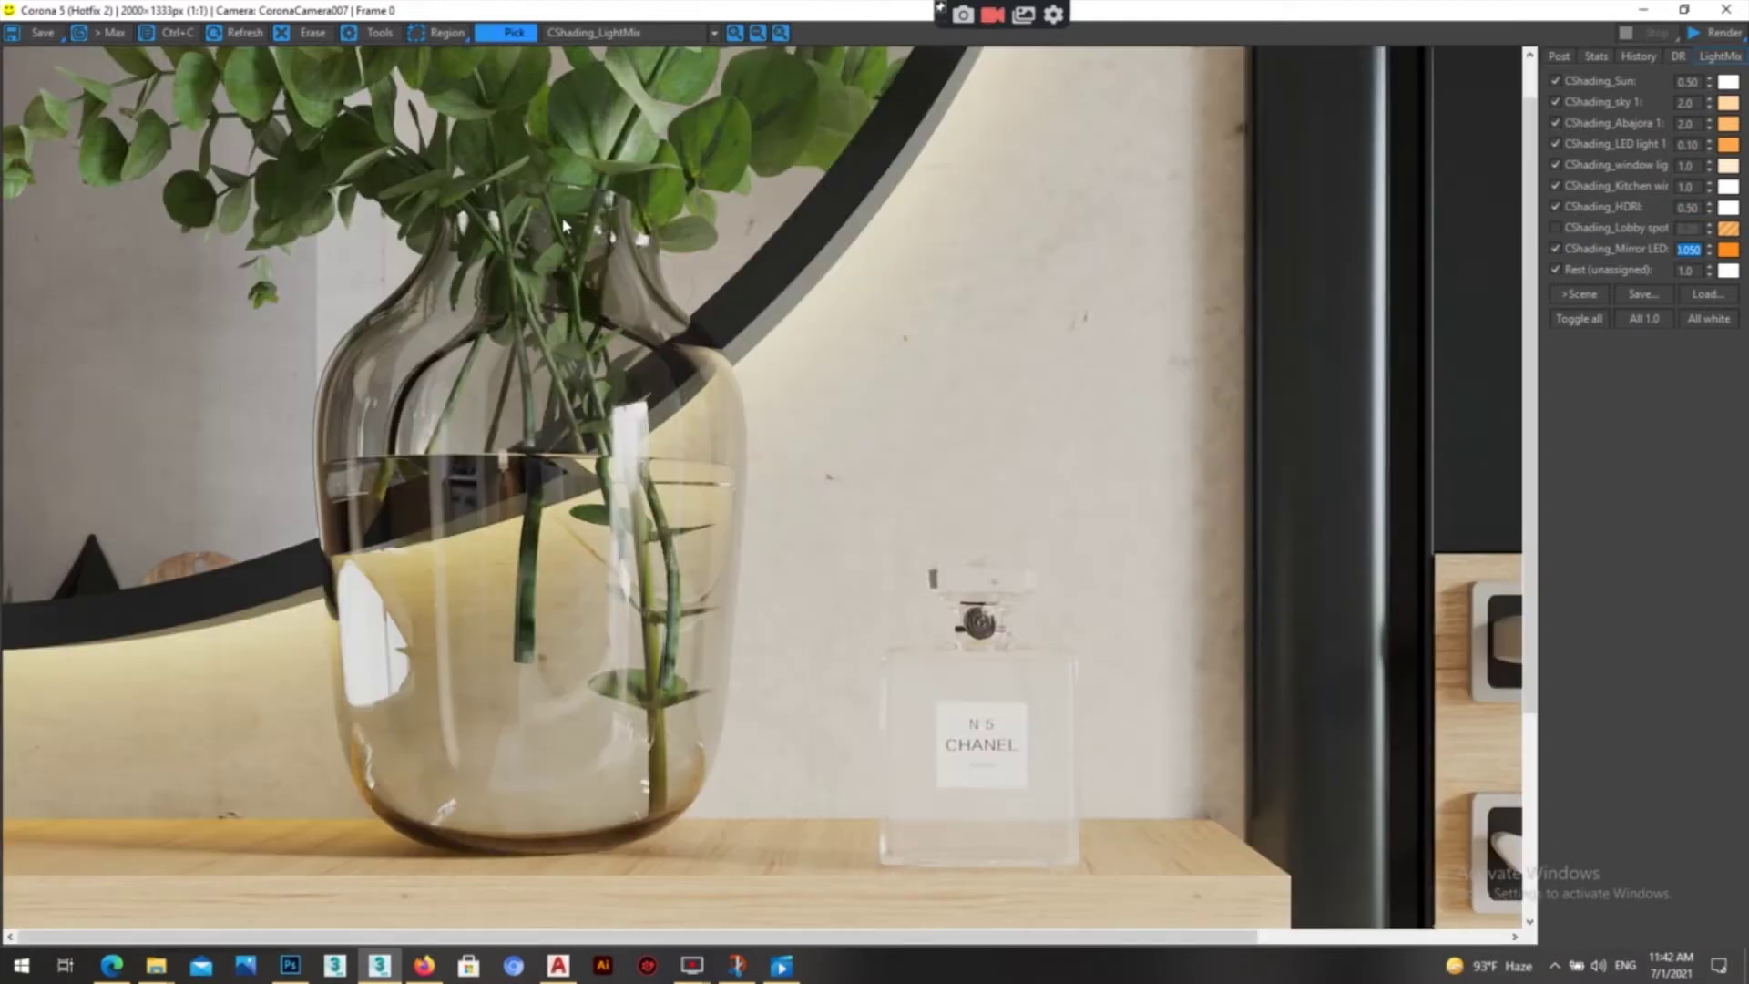
scroll(269, 437, down, 1)
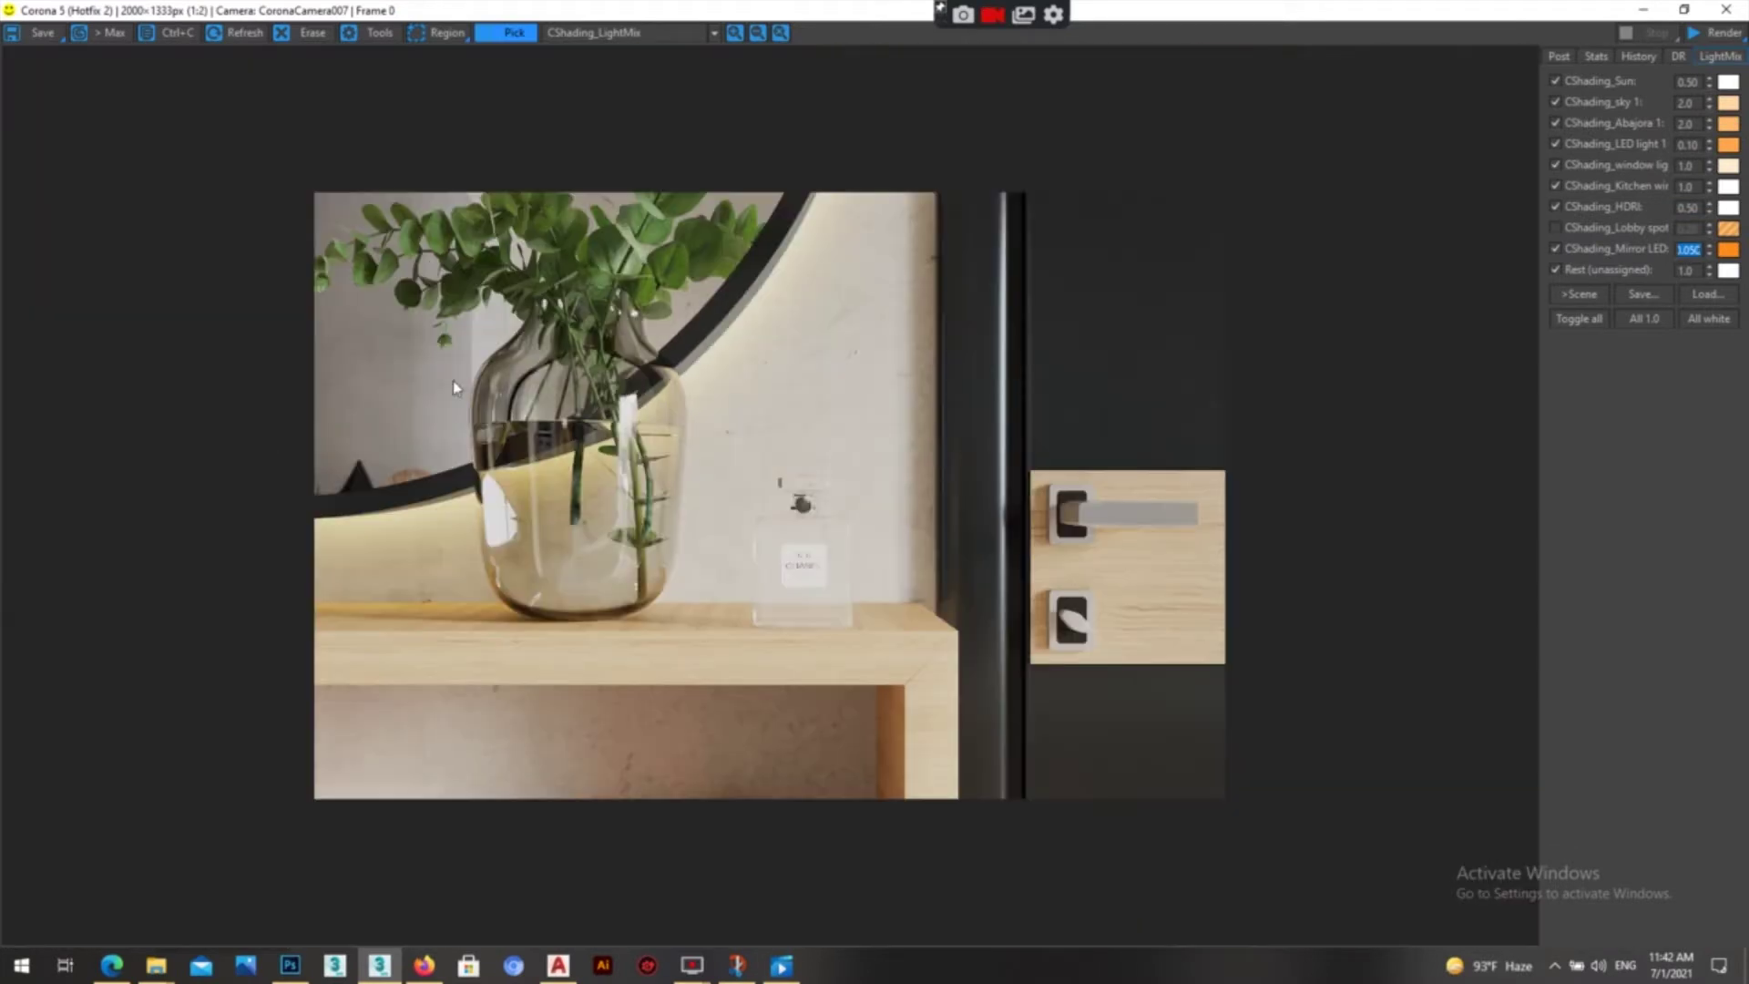
scroll(490, 330, up, 1)
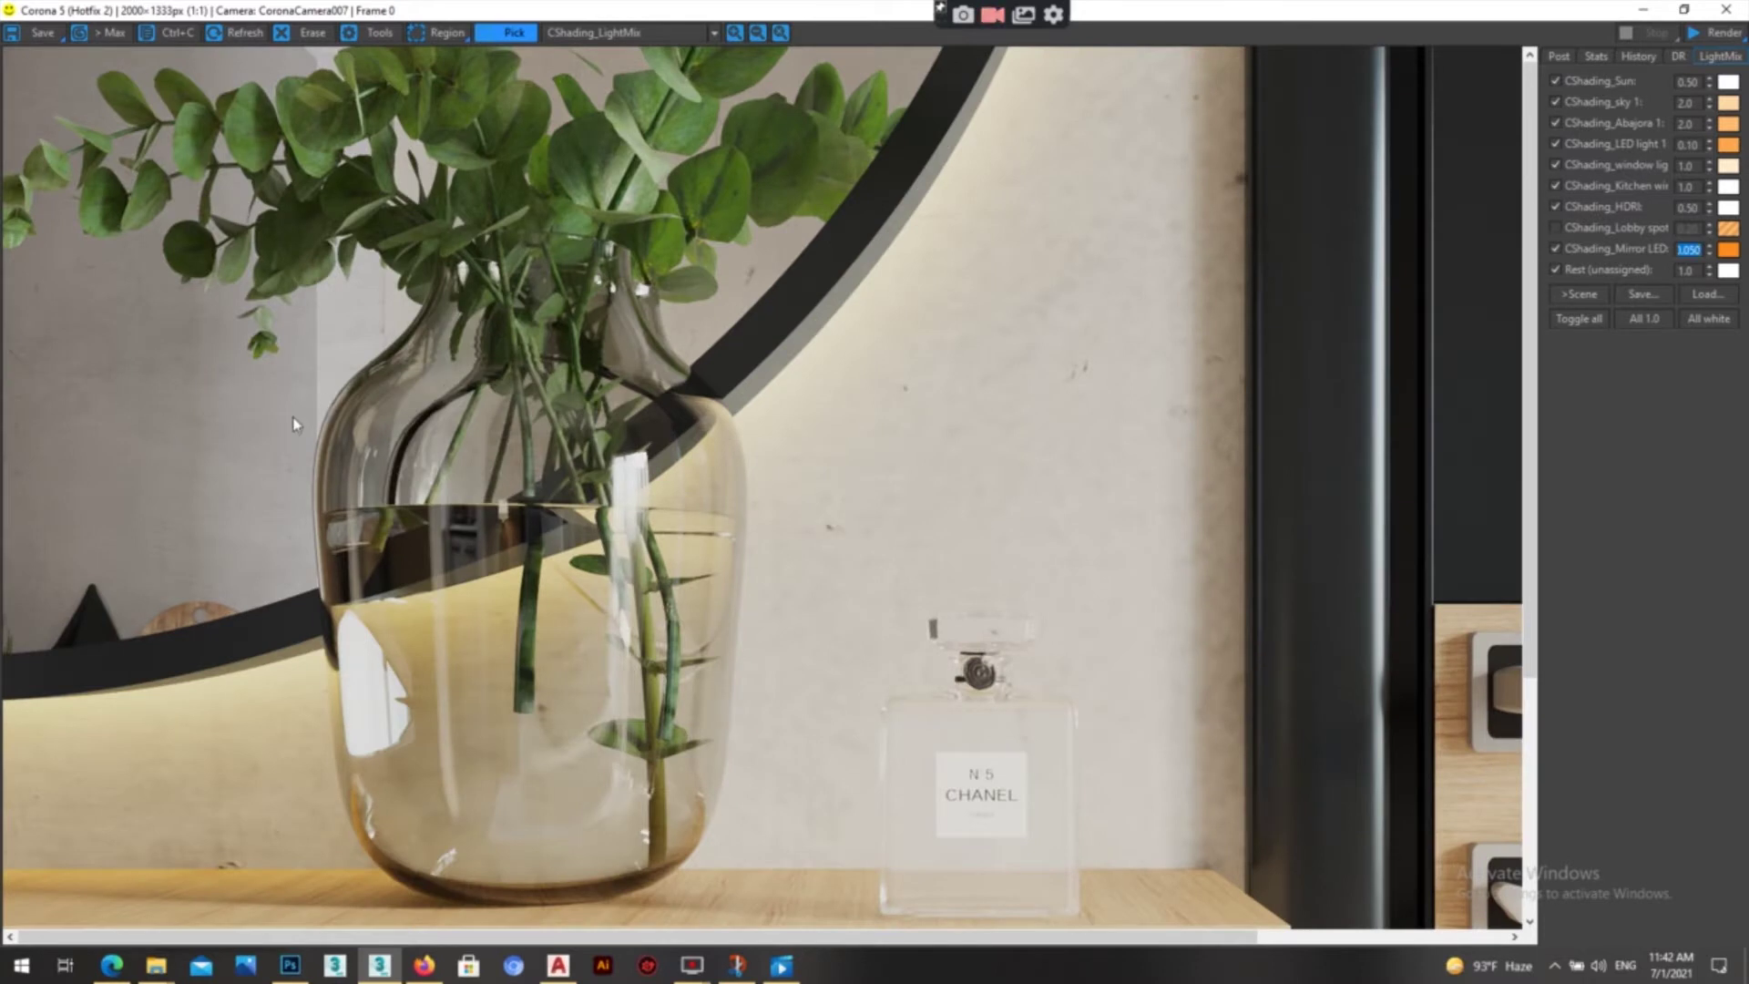
scroll(300, 424, down, 1)
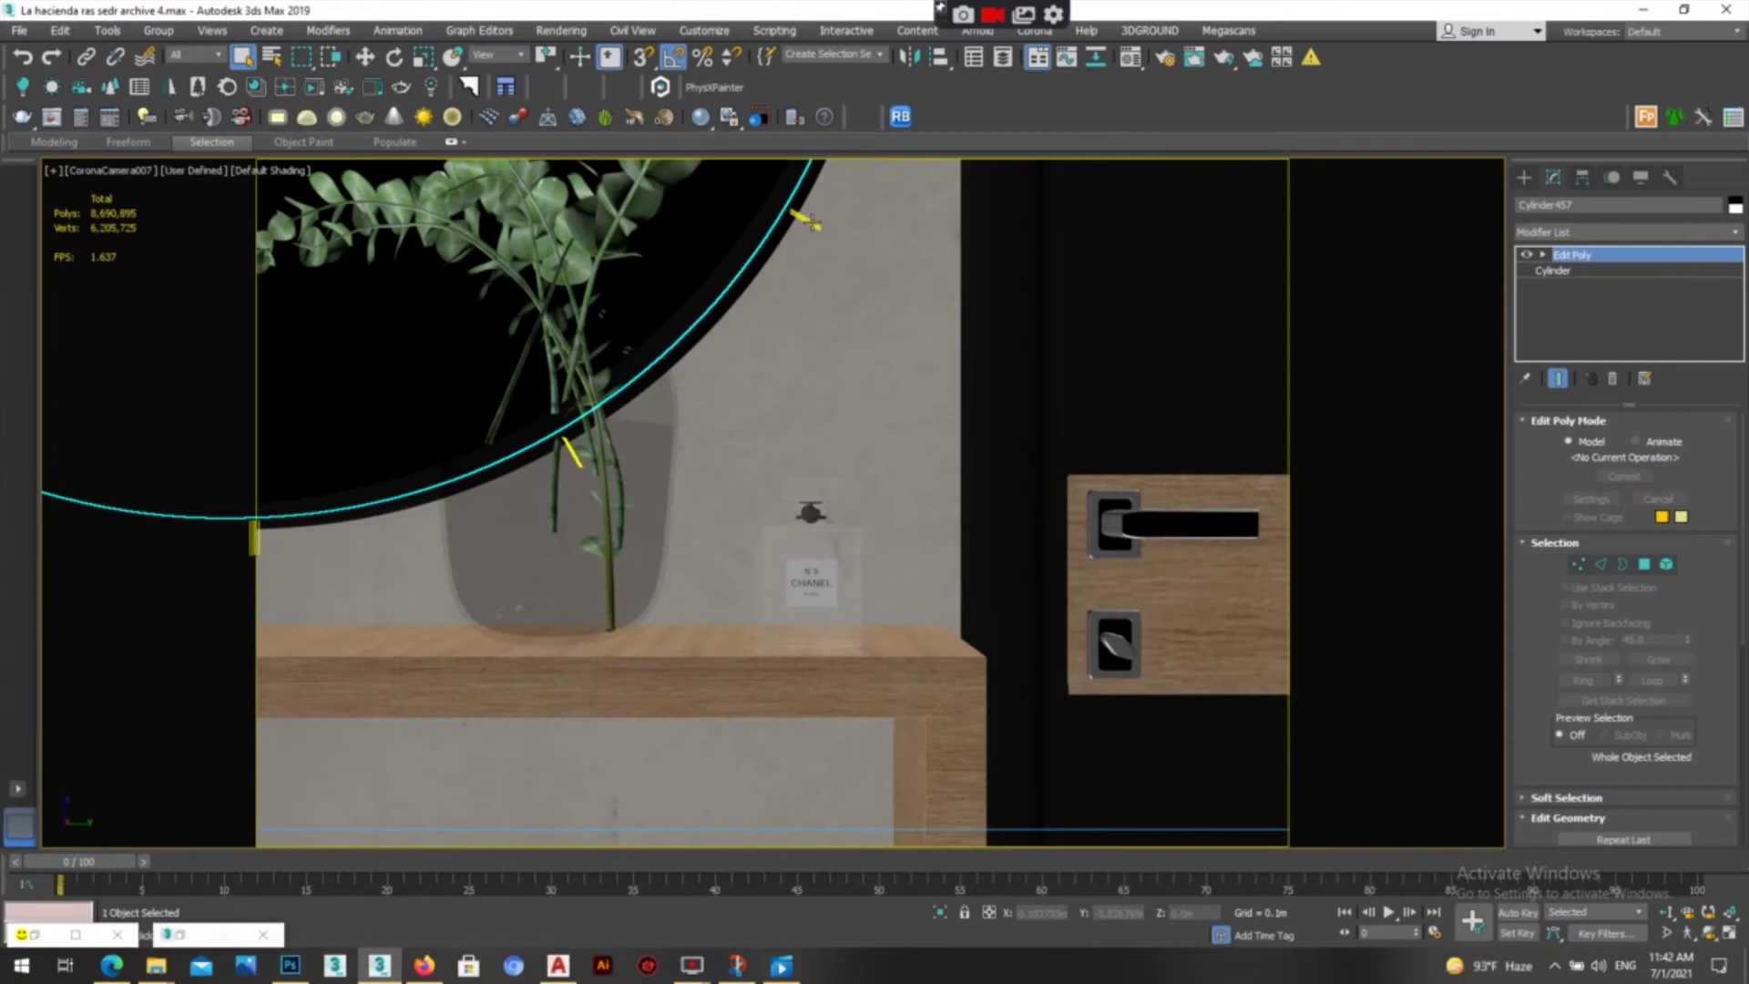
- Isolate the round mirror assembly together with its lights and display it in the left view
click(805, 221)
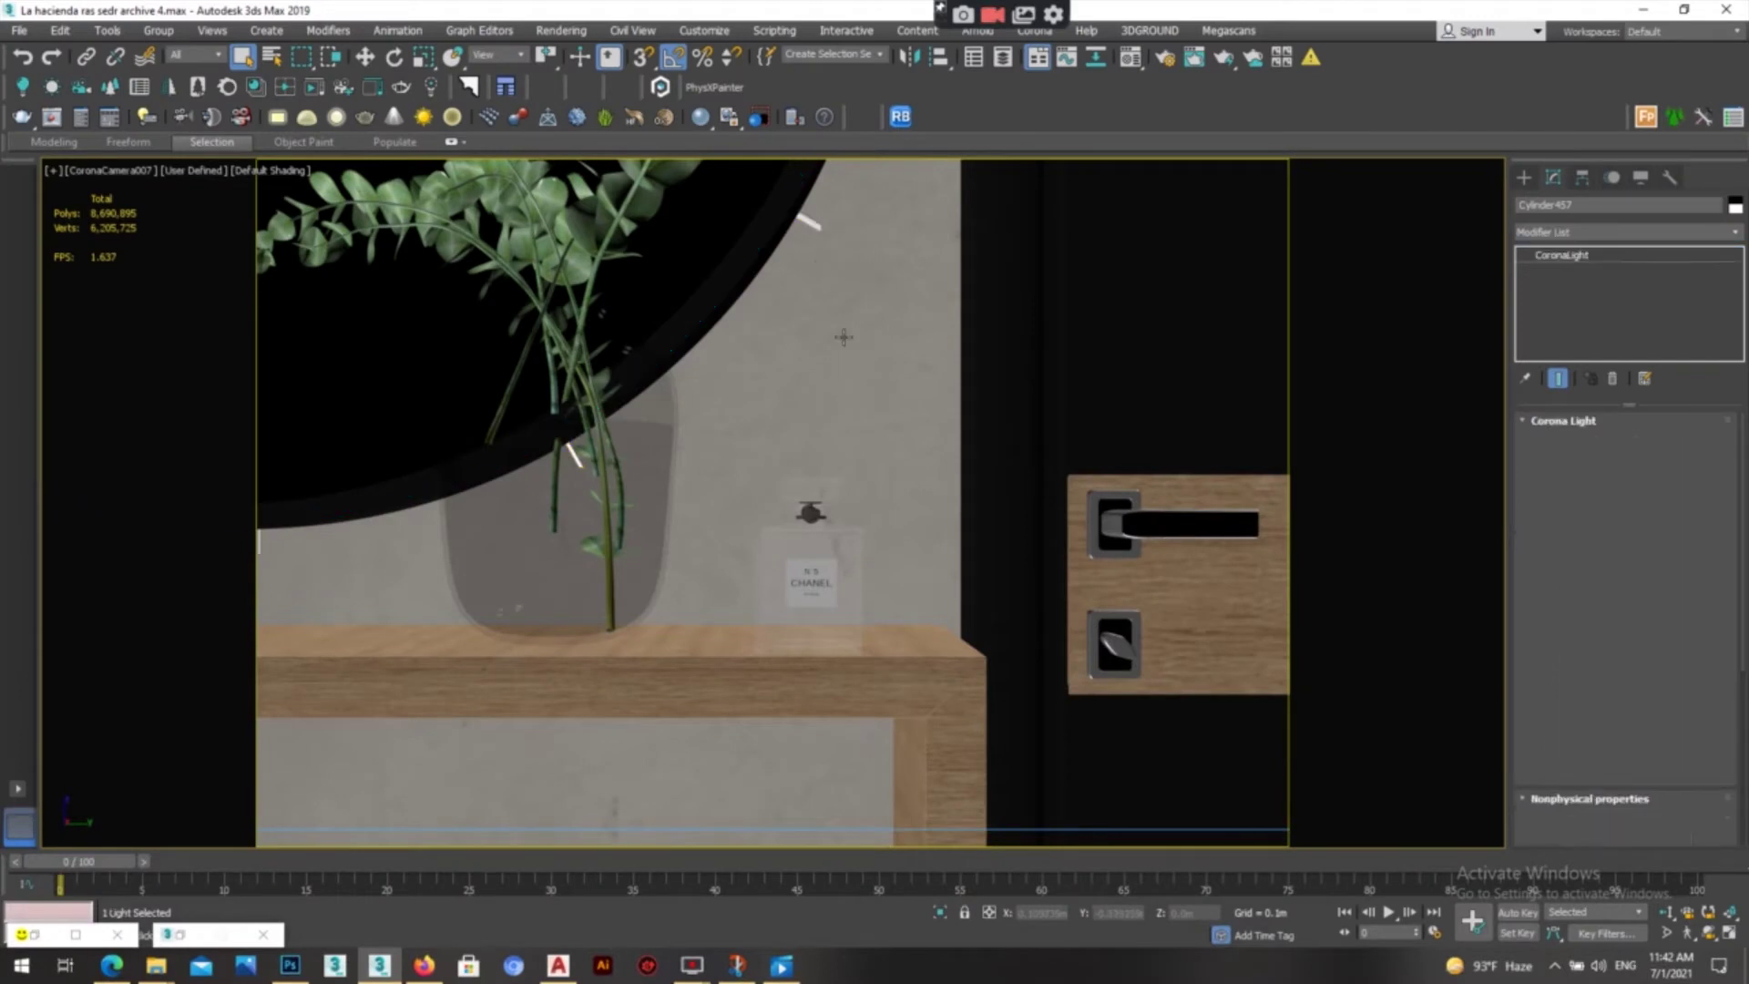
click(772, 219)
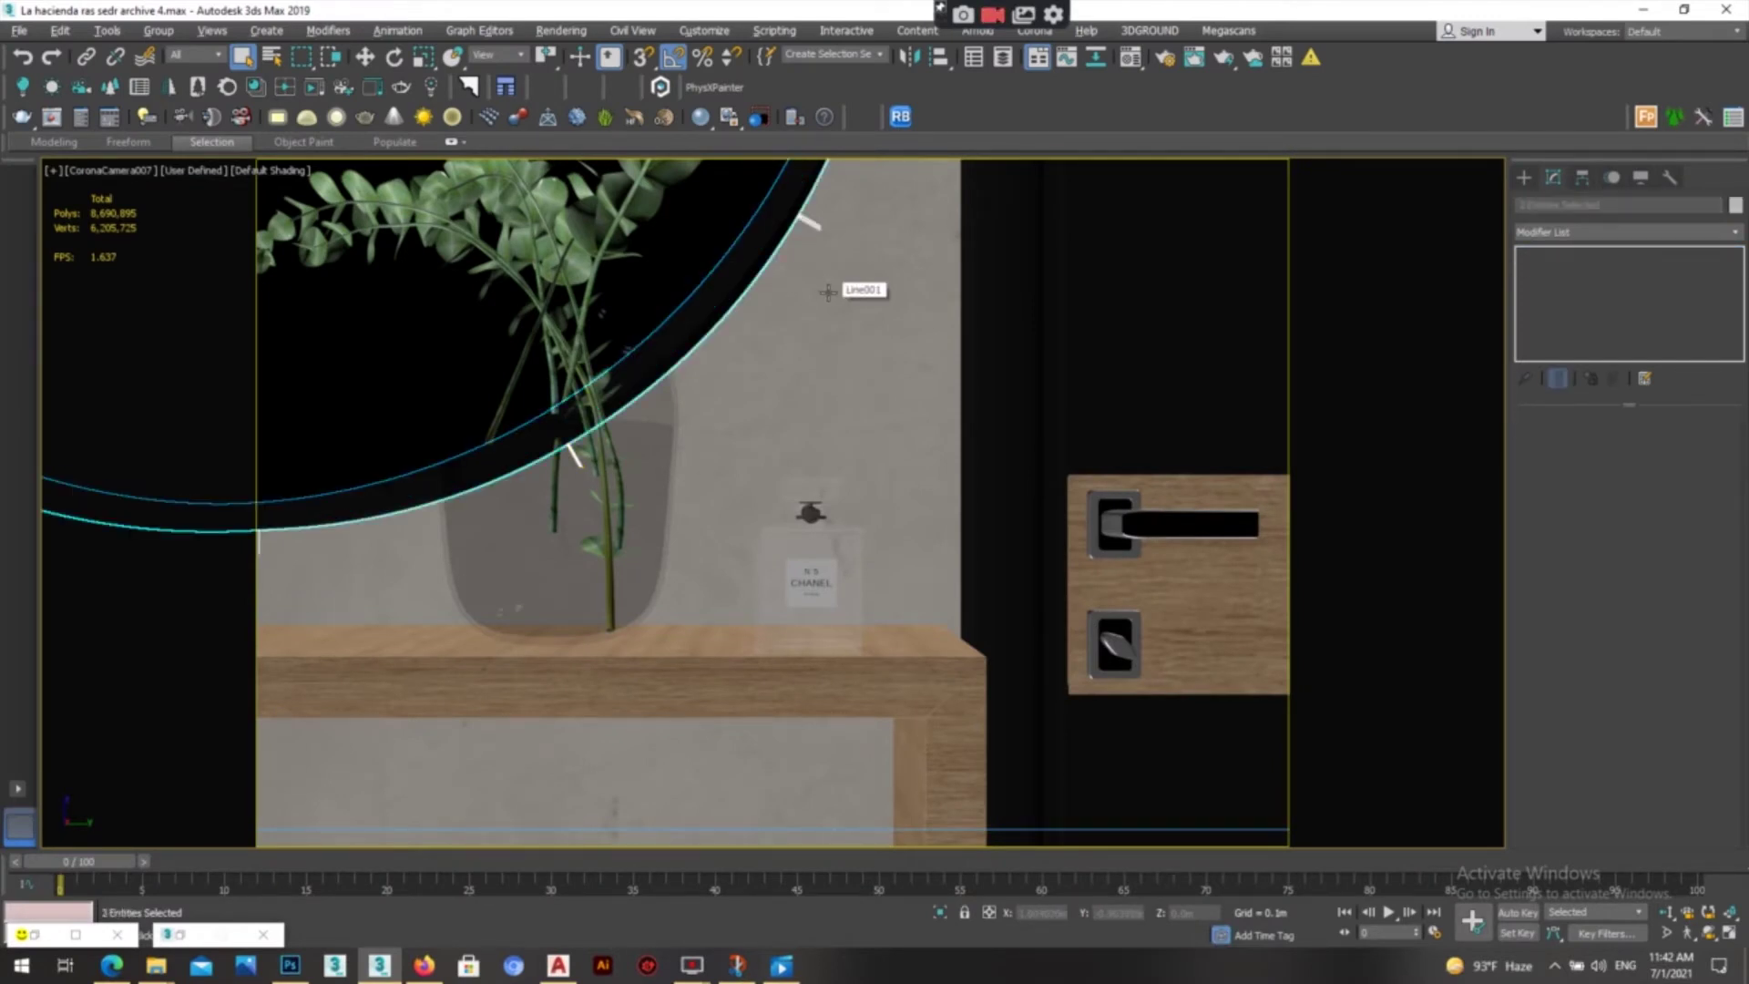
key(alt+q)
key(f)
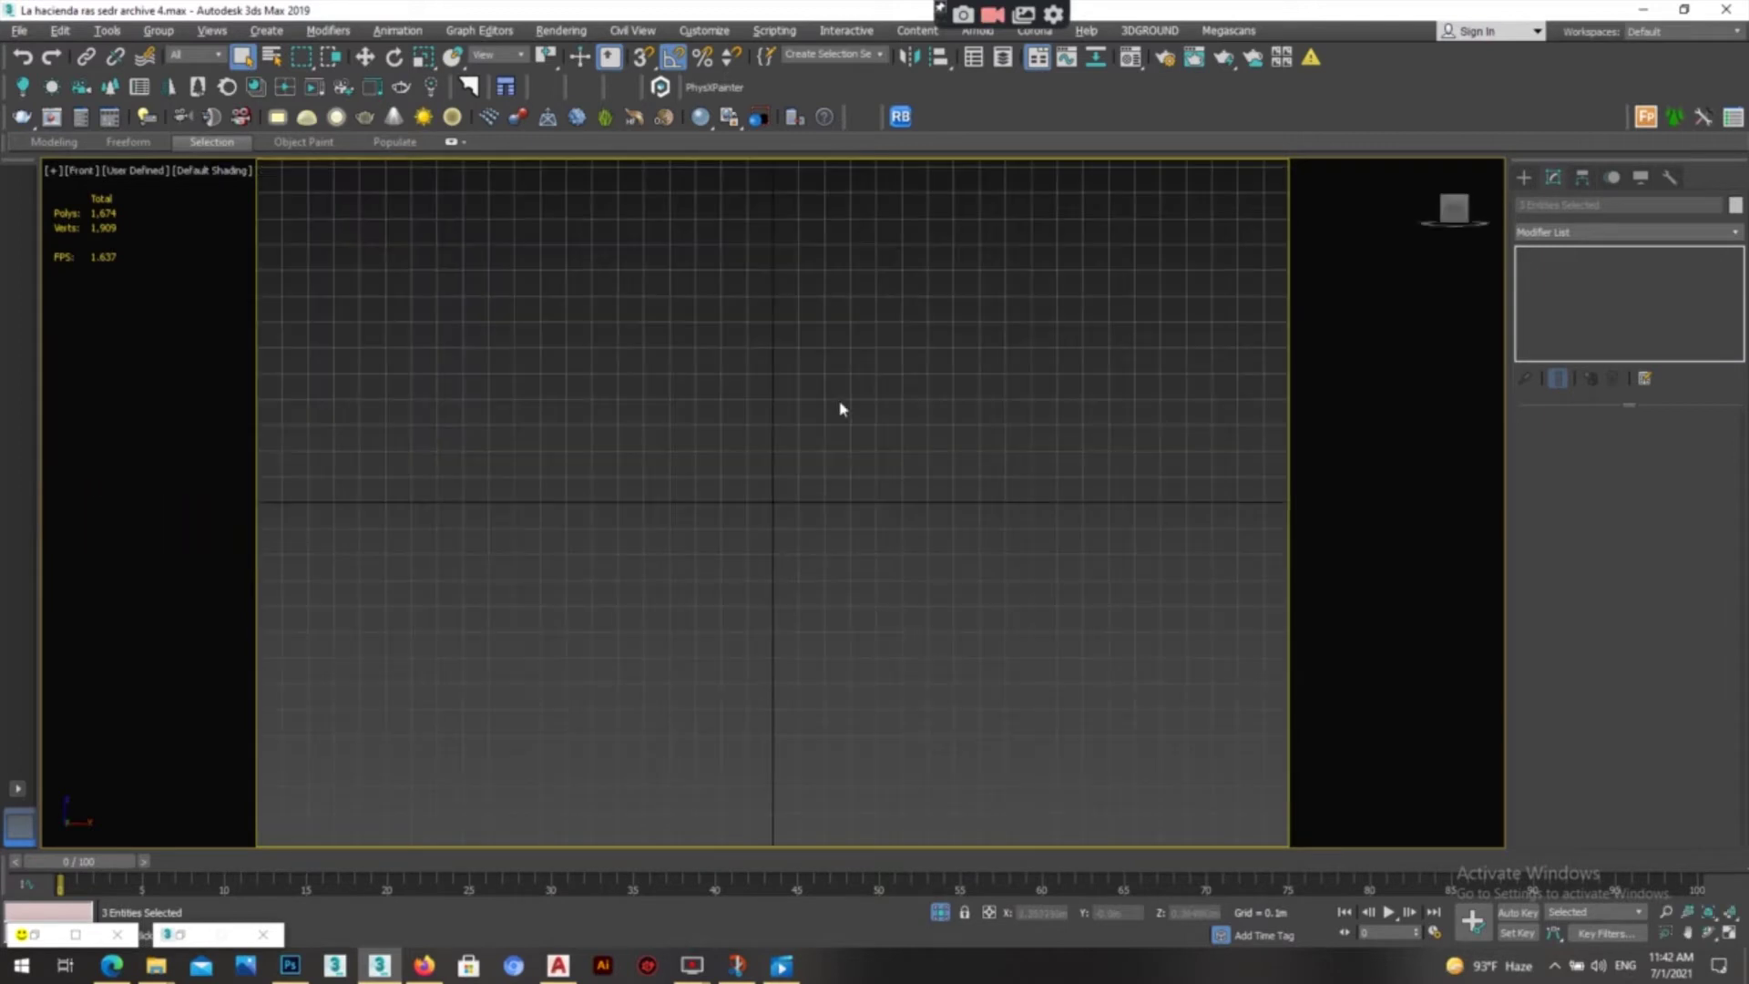
key(z)
click(890, 391)
key(ctrl+a)
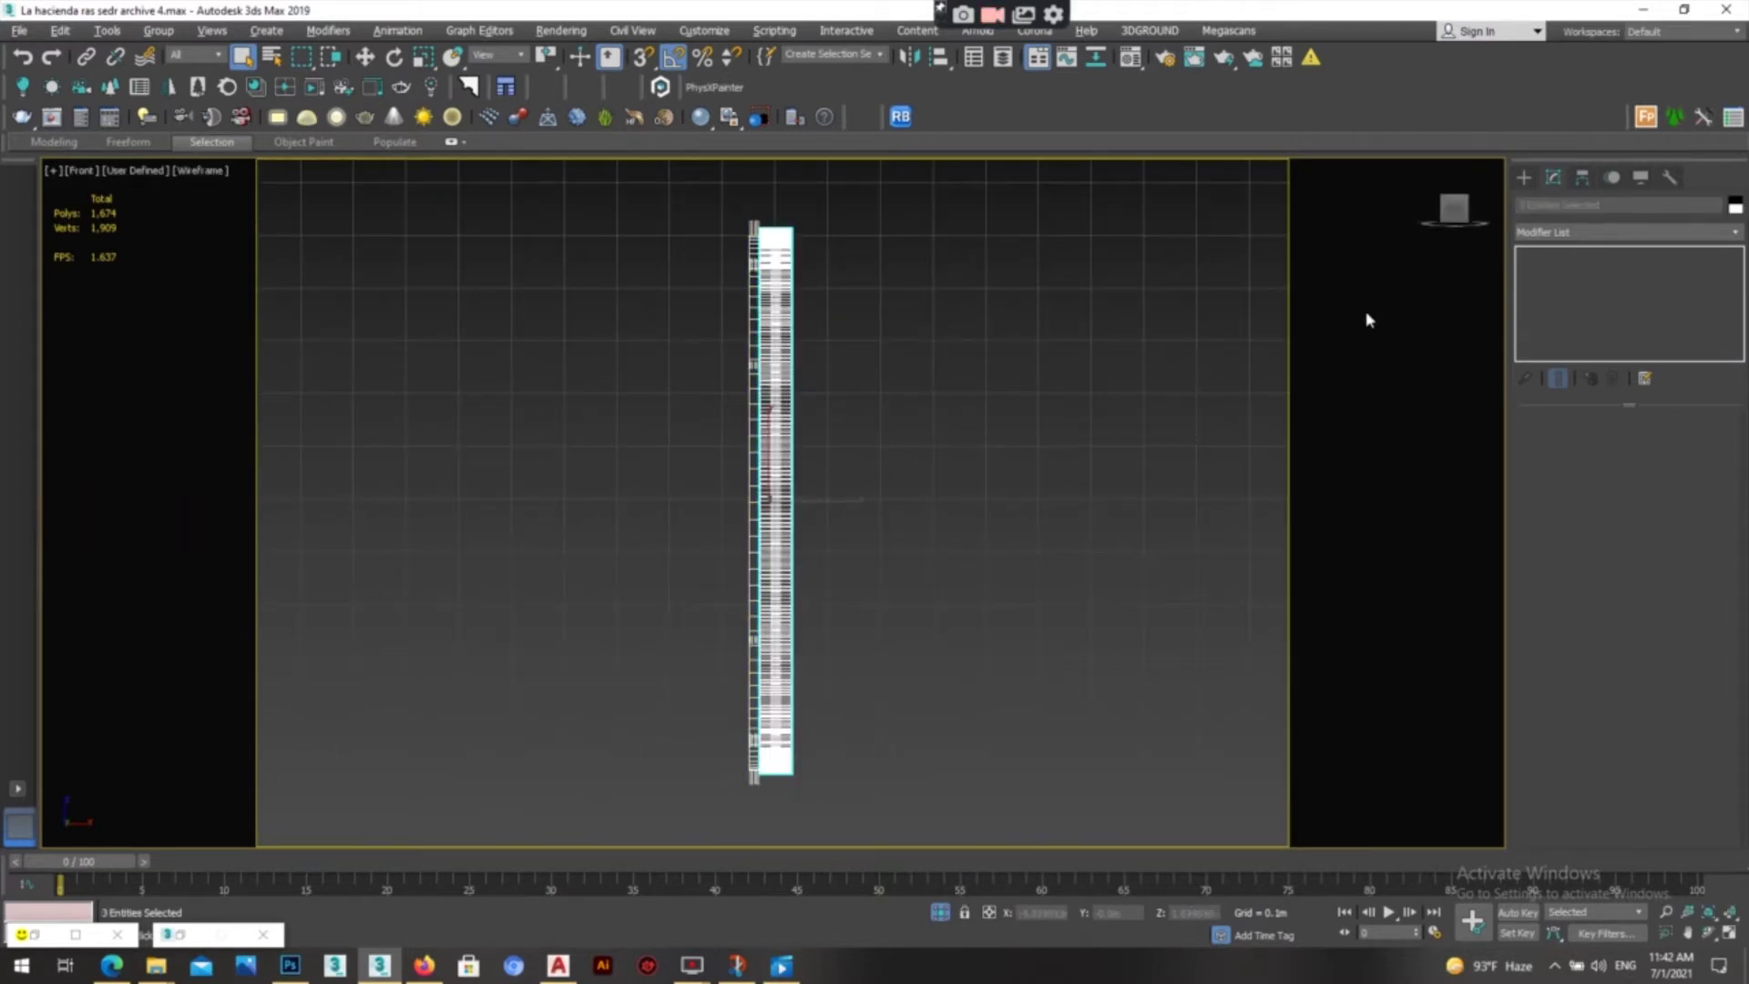
click(1444, 207)
click(905, 285)
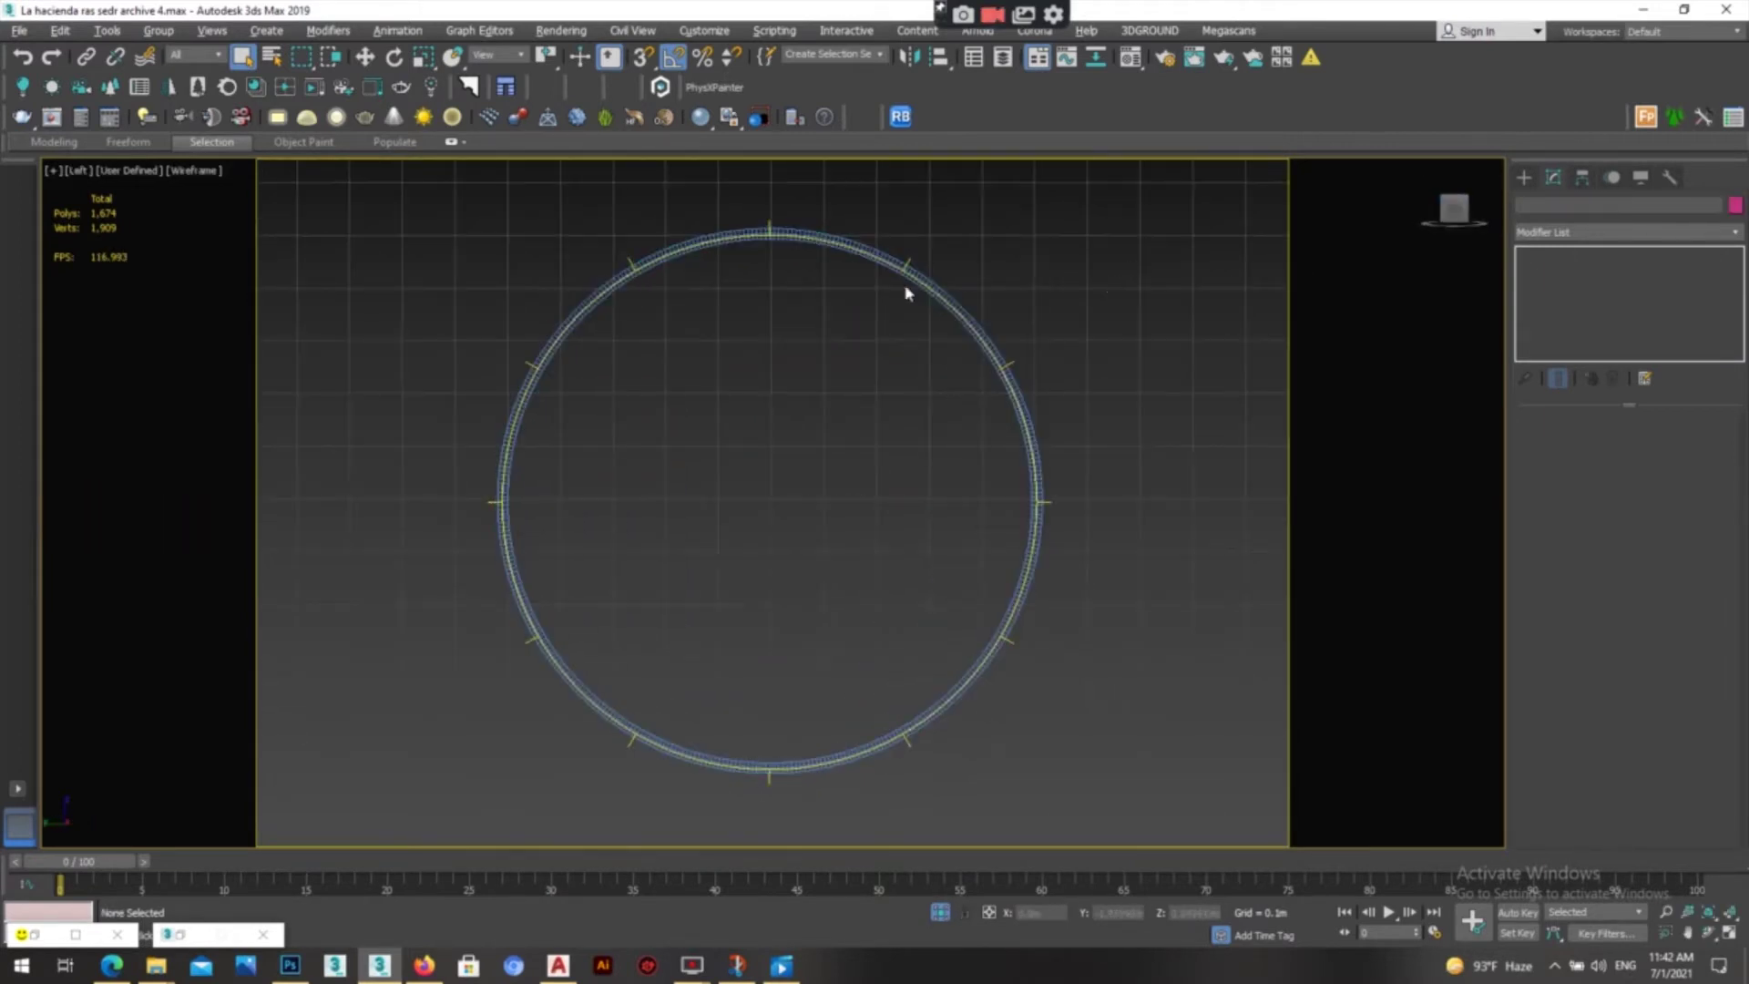
- Select the Corona light running around the mirror frame and inspect its settings
scroll(969, 264, up, 5)
key(shift+f)
scroll(969, 265, down, 2)
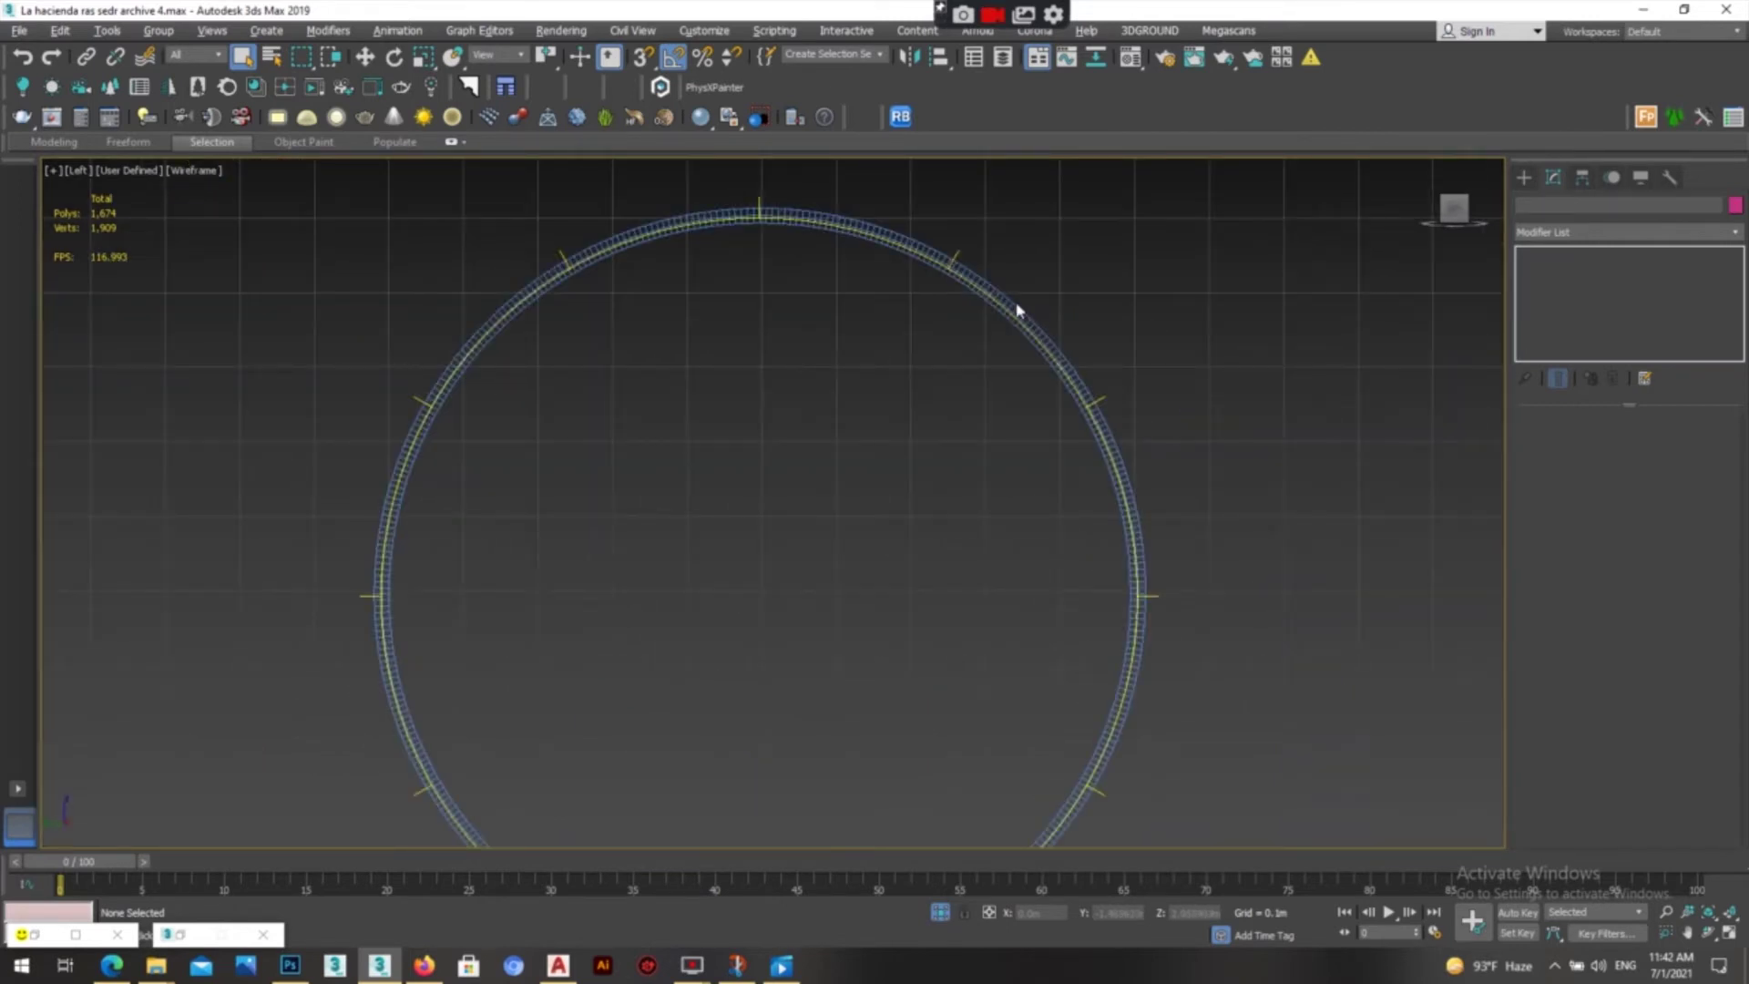
scroll(970, 219, up, 5)
click(974, 217)
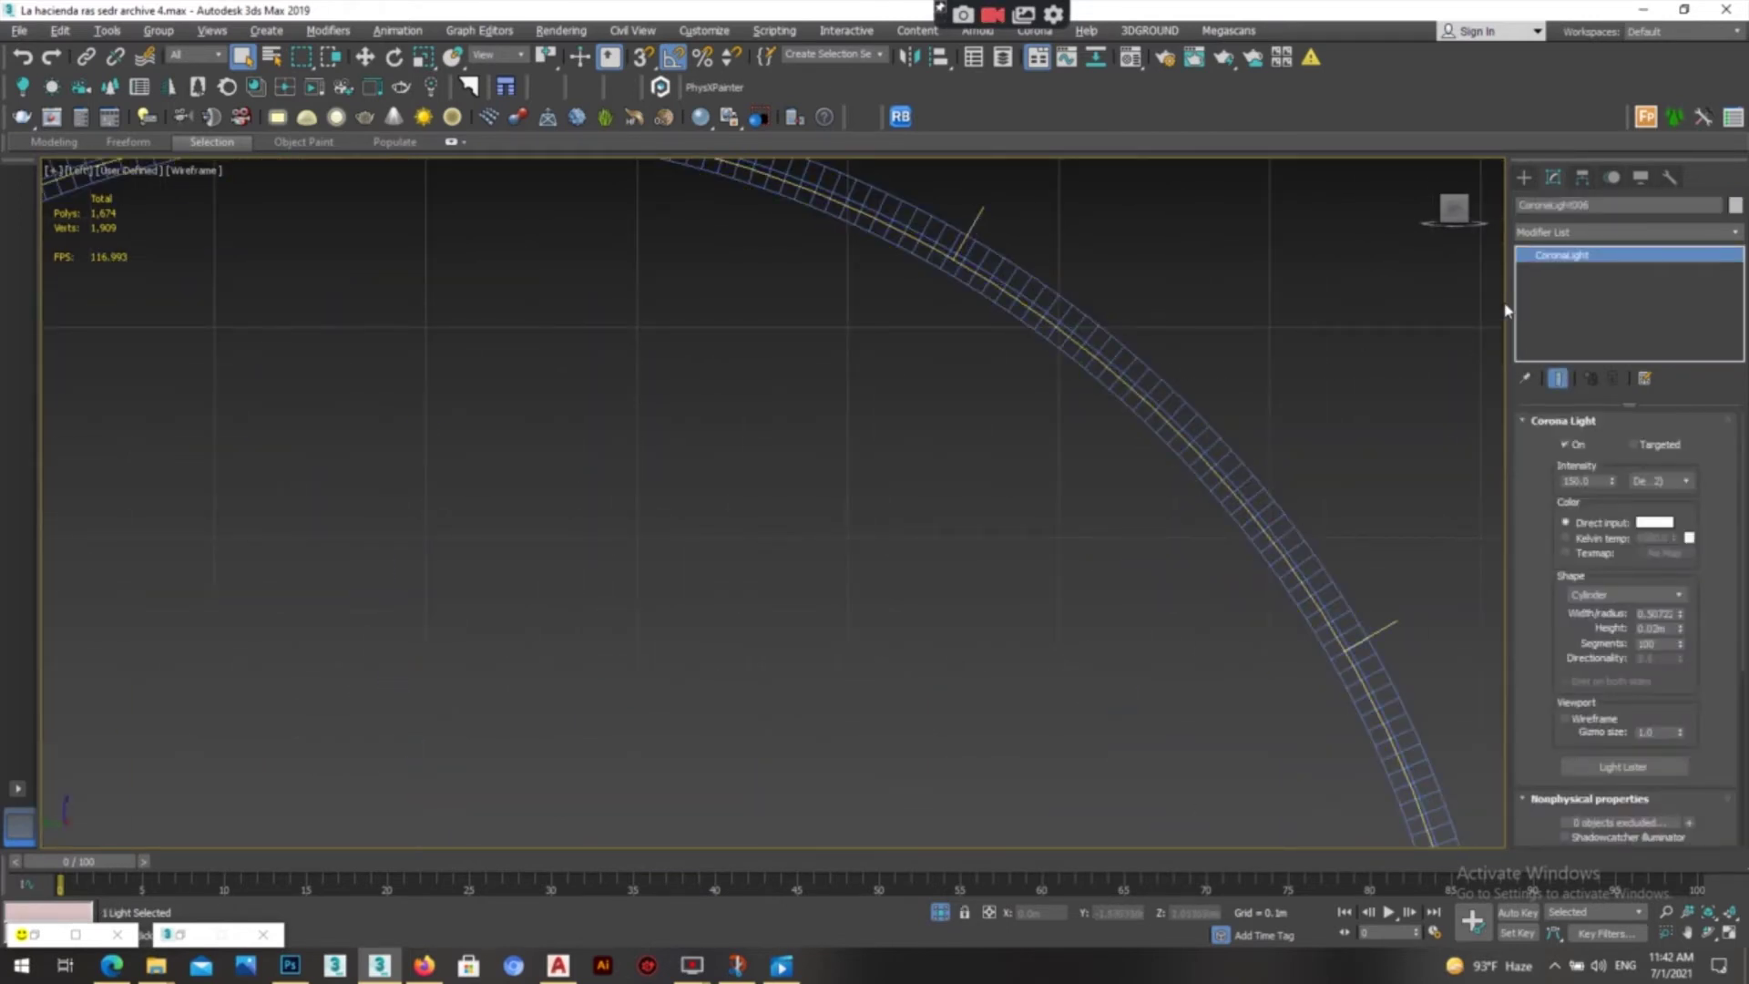
- Start a new Corona light with its shape set to Cylinder for the ring behind the mirror
click(1524, 178)
click(1118, 293)
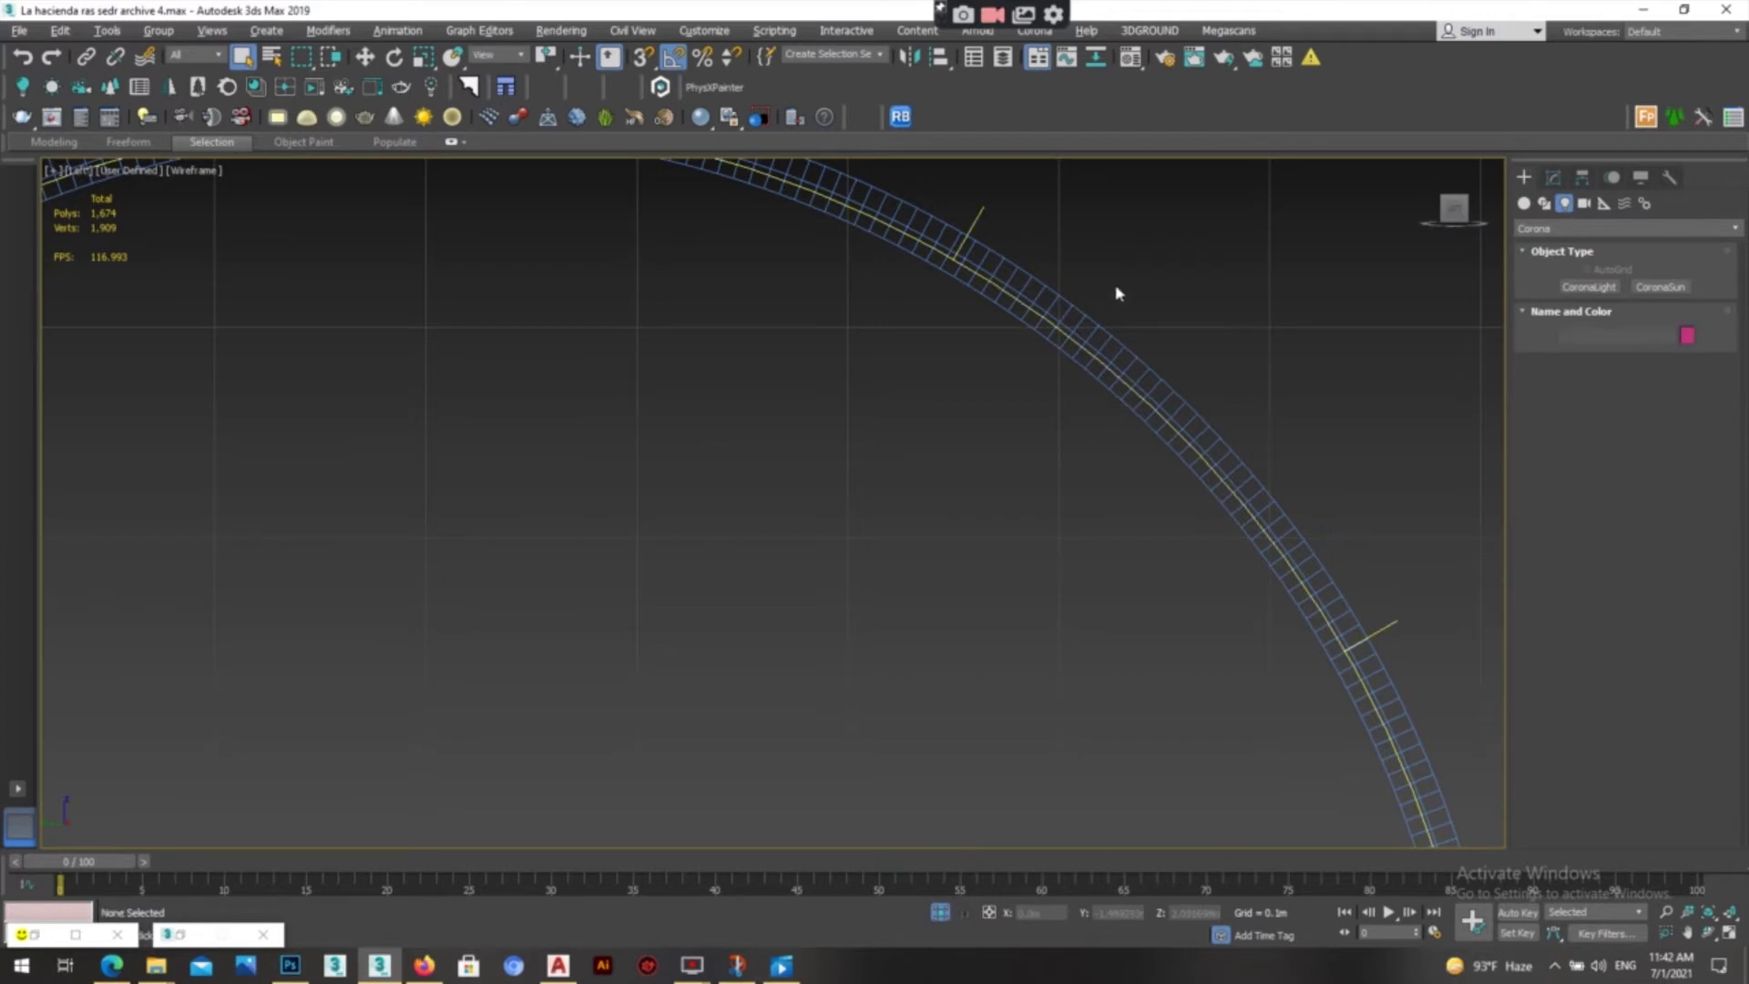
click(1588, 286)
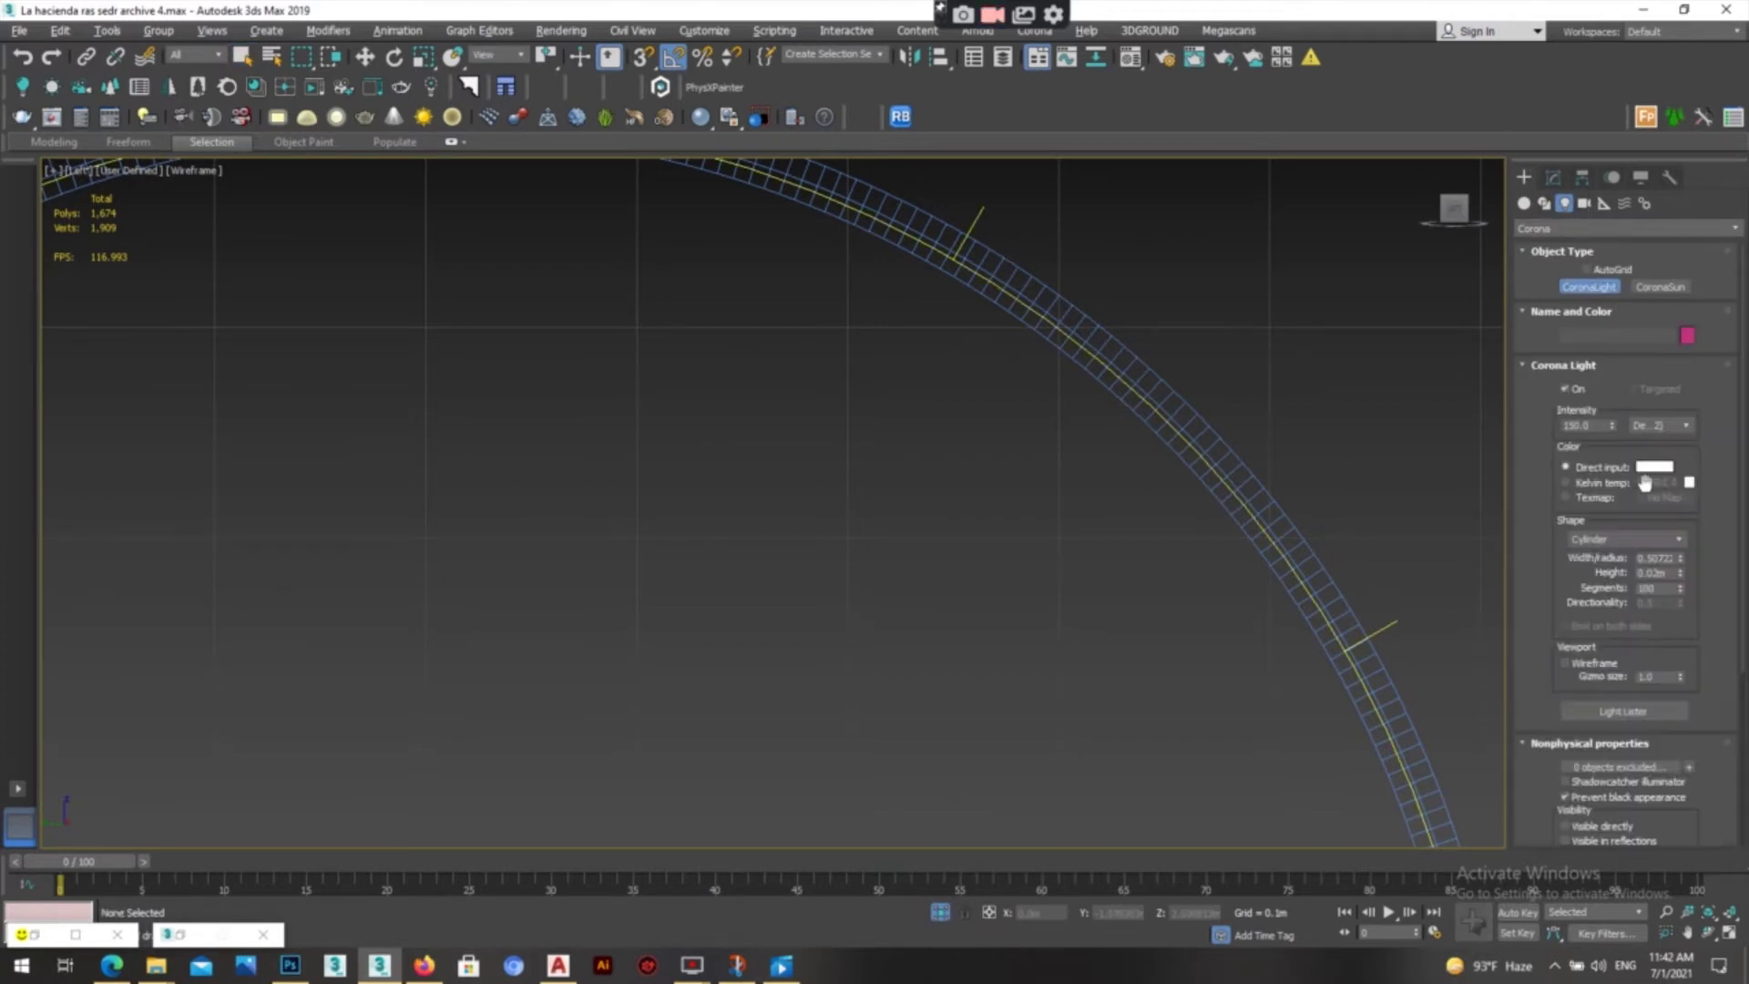
click(1624, 540)
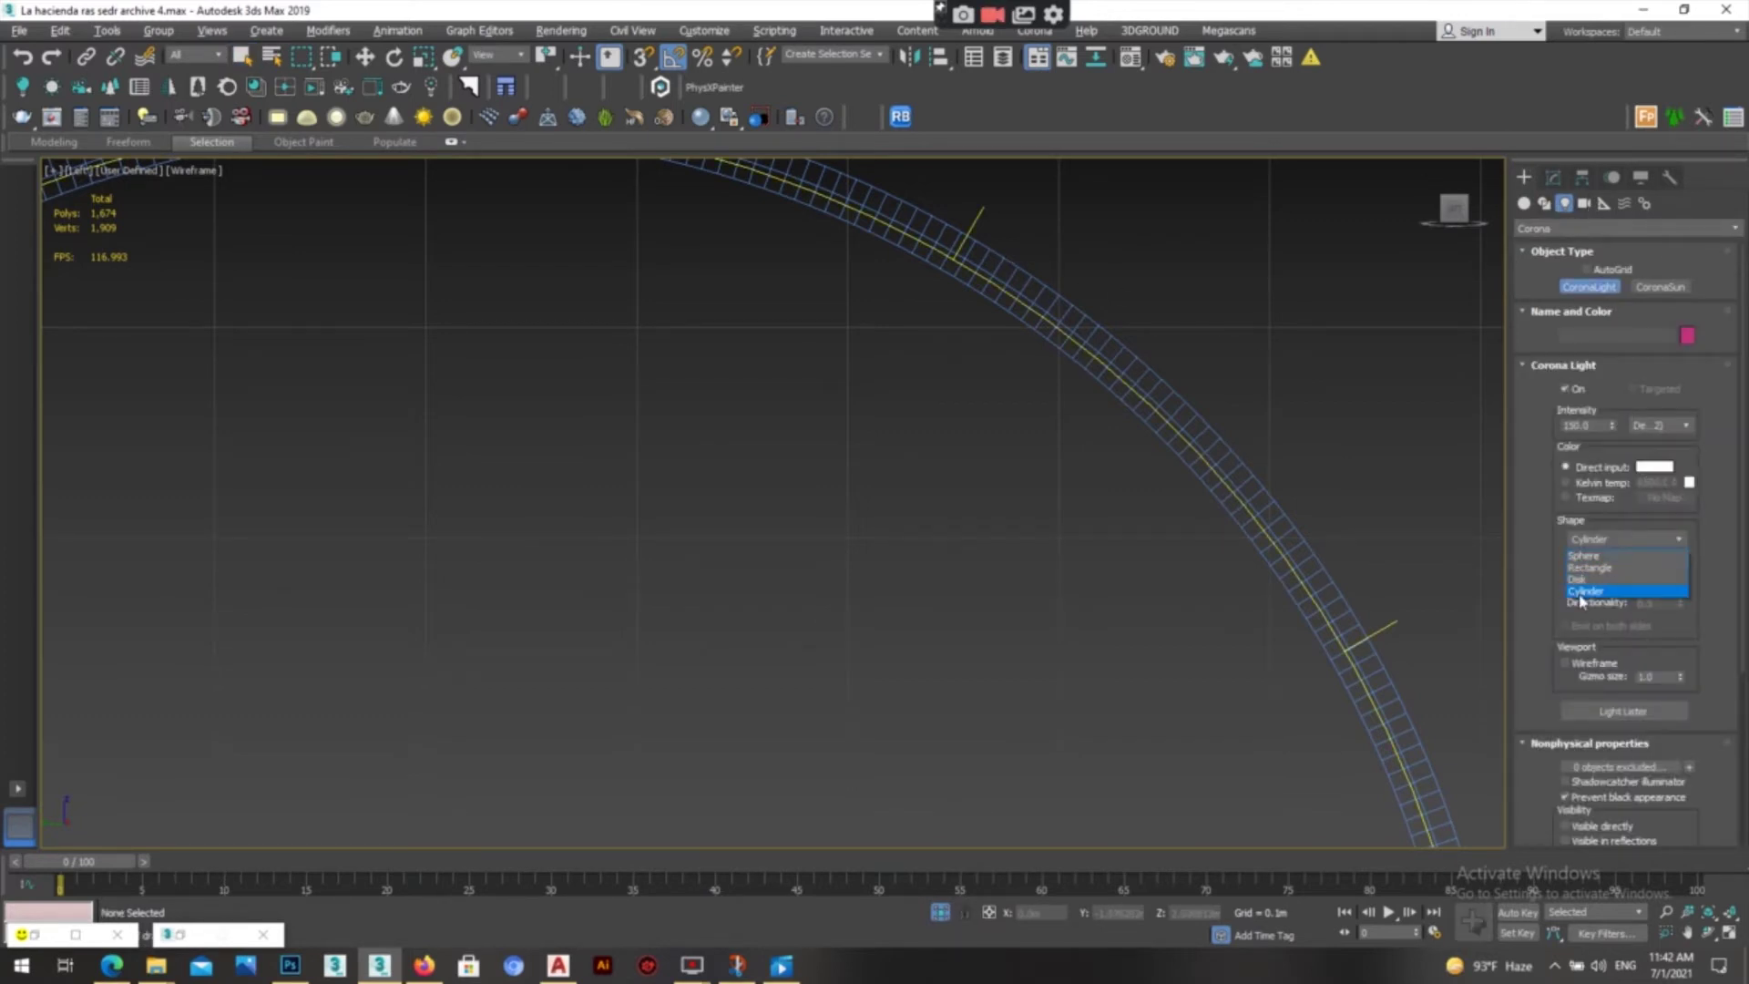
click(1584, 591)
scroll(1048, 456, down, 5)
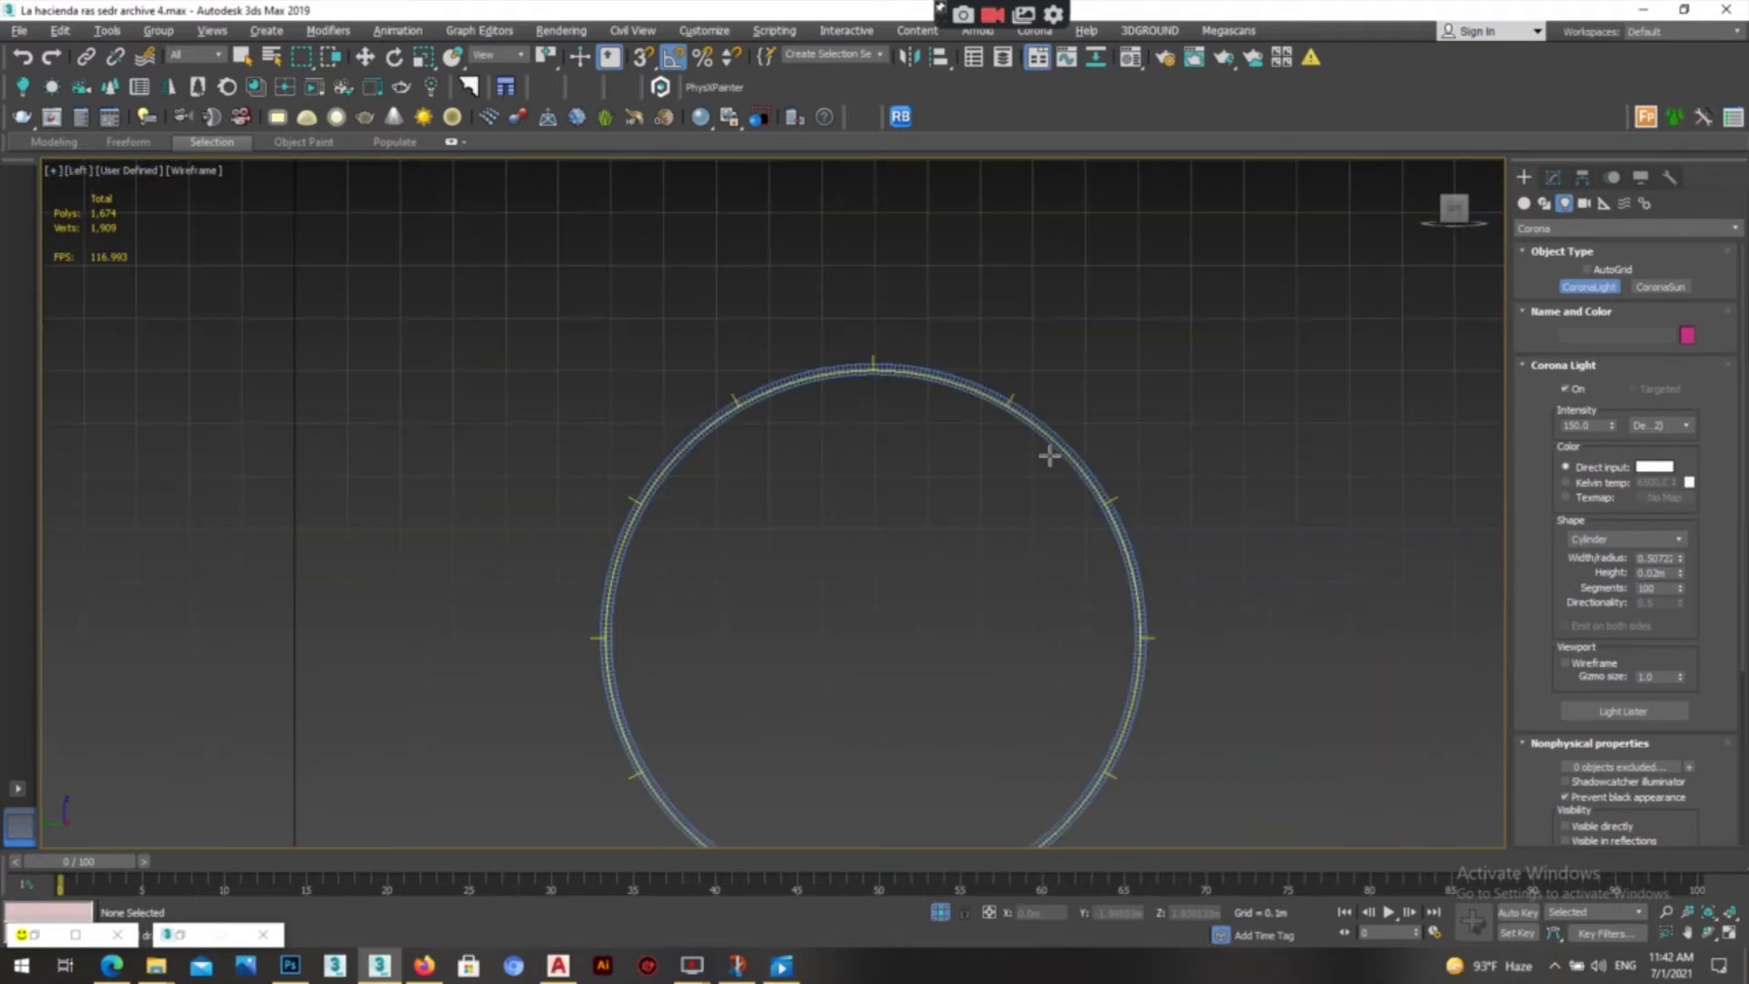
click(1614, 541)
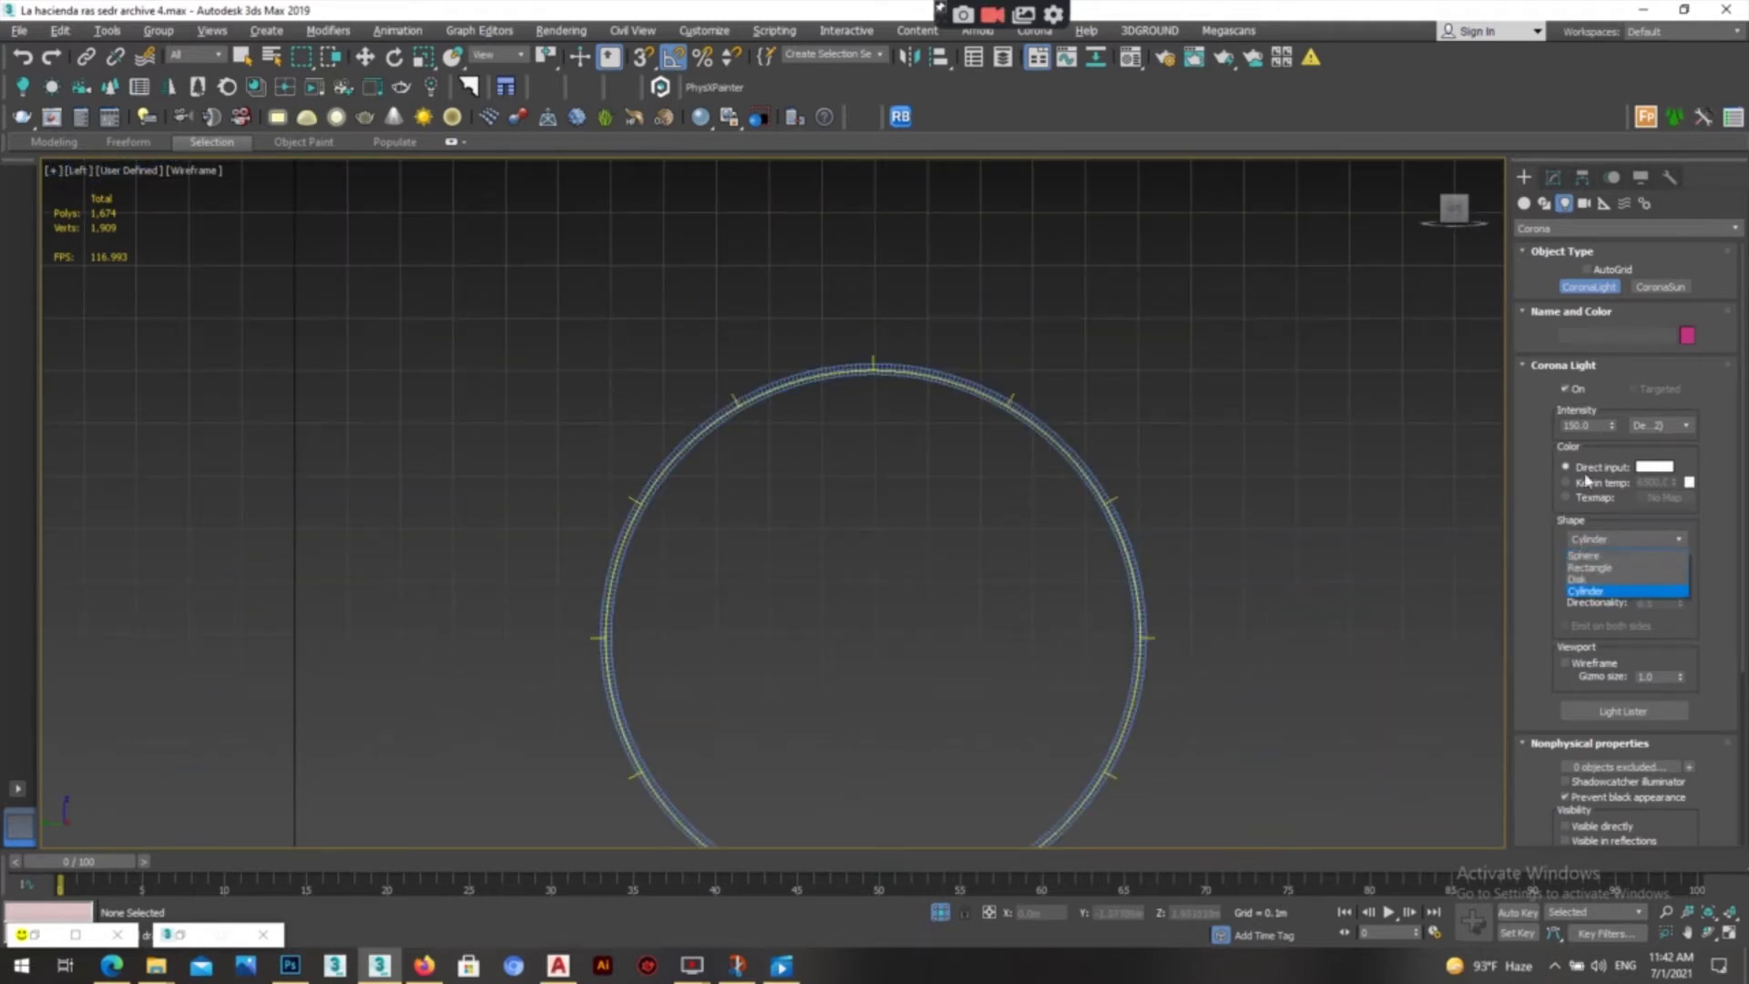
click(1589, 593)
middle_drag(1030, 526, 1034, 419)
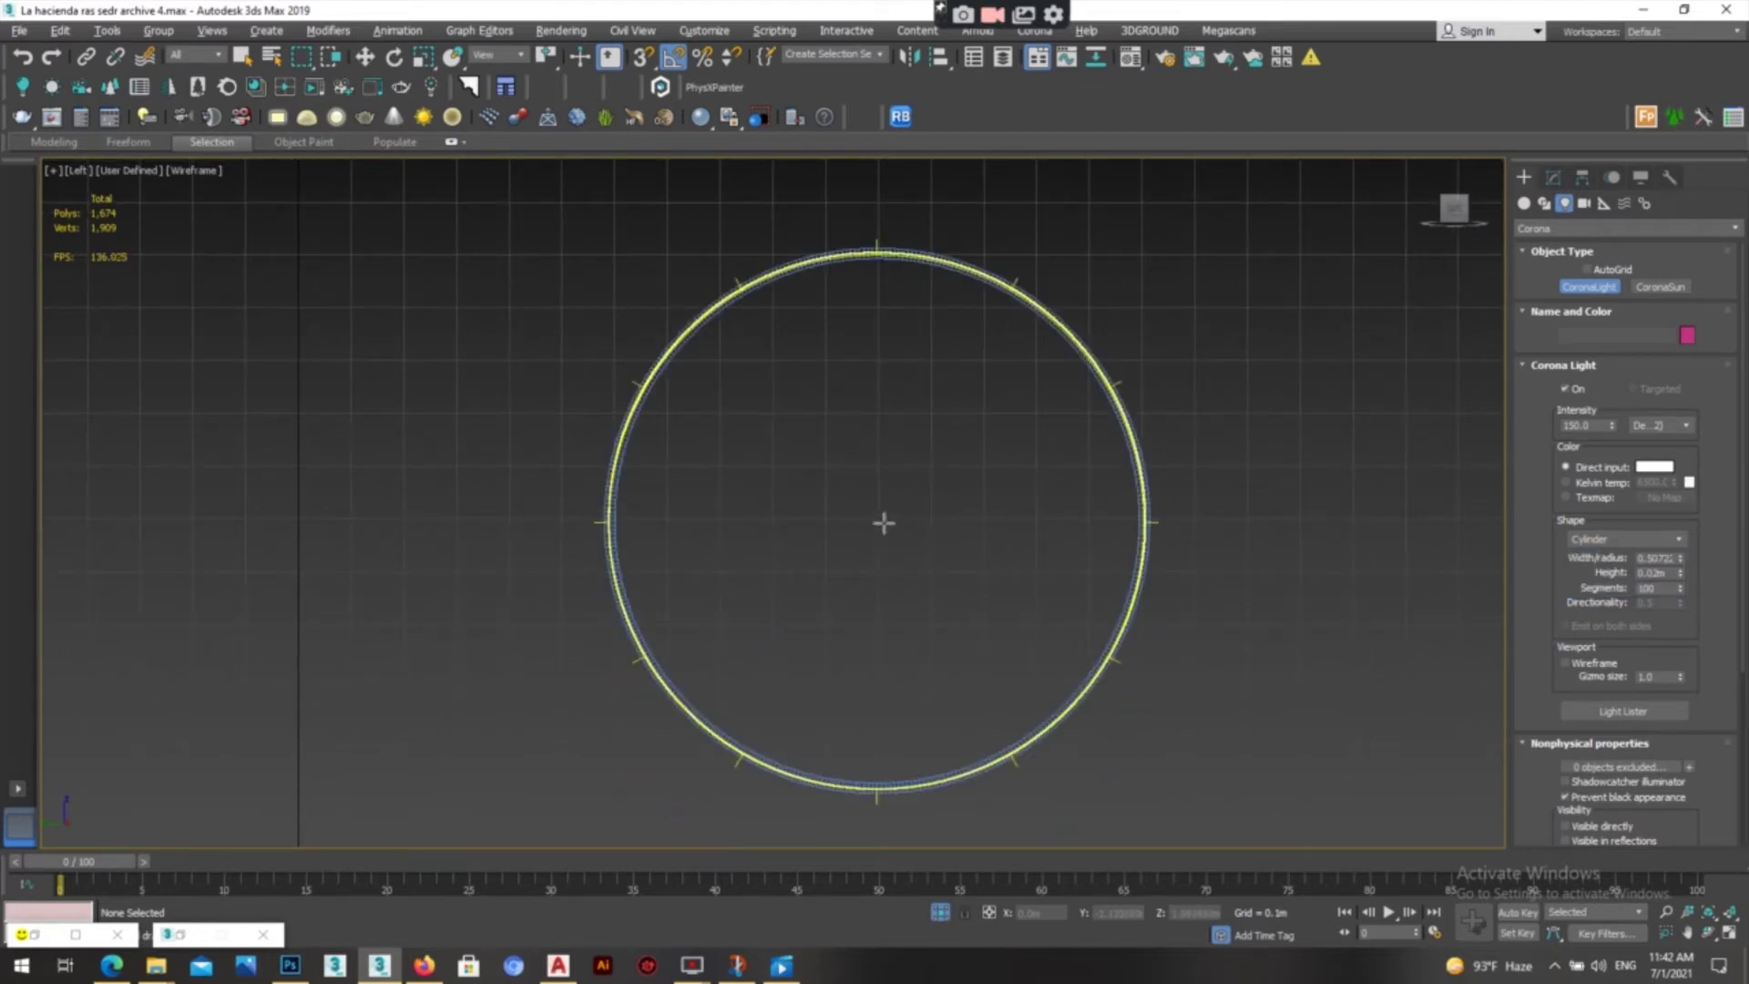
click(877, 521)
drag(877, 521, 952, 261)
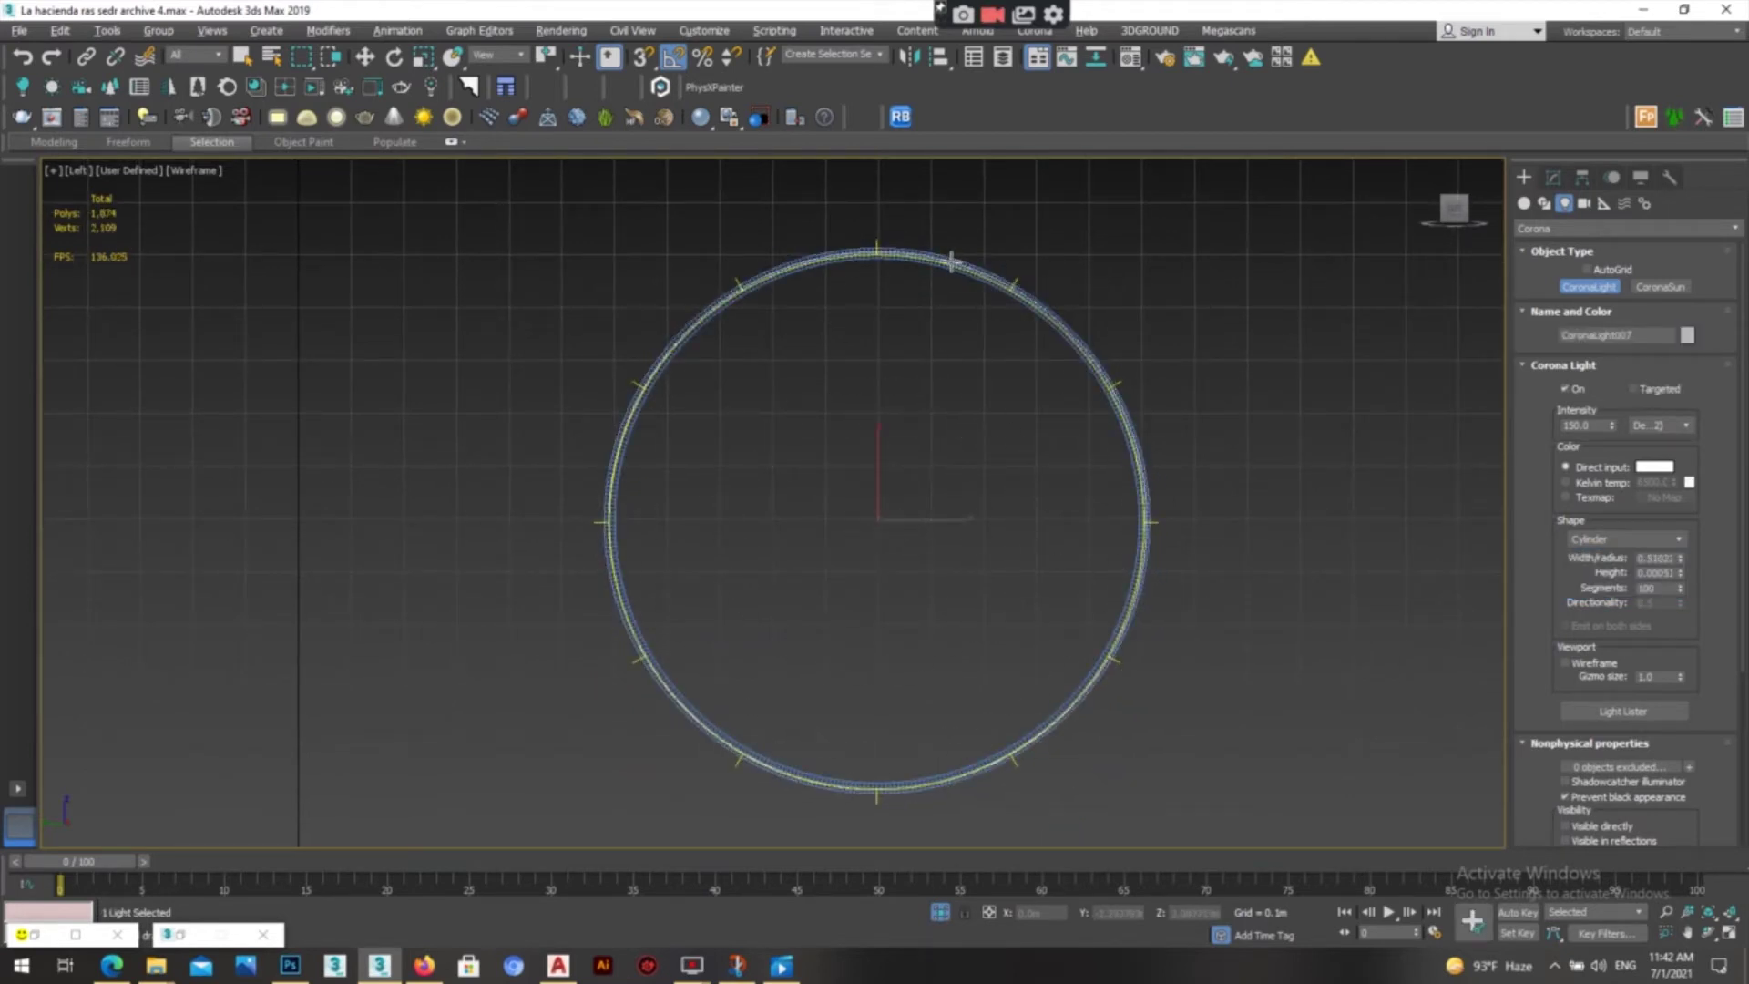
right_click(1047, 233)
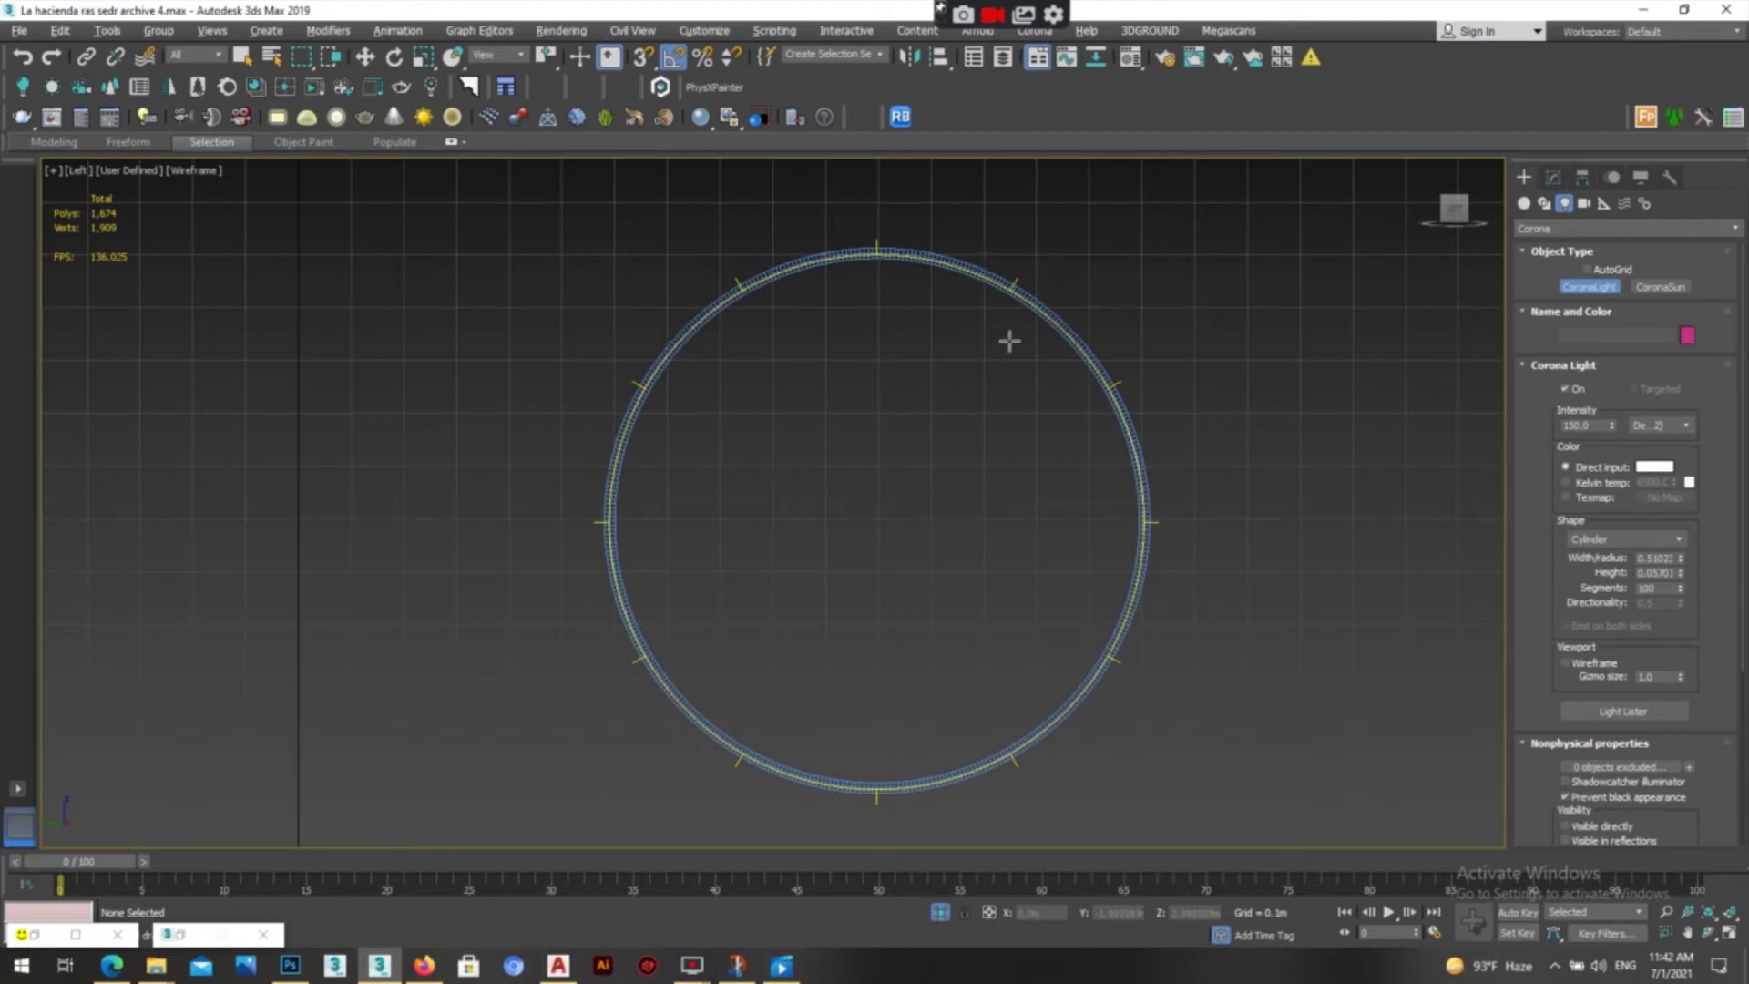
- Draw a cylinder Corona light from the mirror's centre out to its frame, about 0.517 m radius and 0.067 m high
scroll(1008, 340, up, 5)
scroll(1029, 288, down, 5)
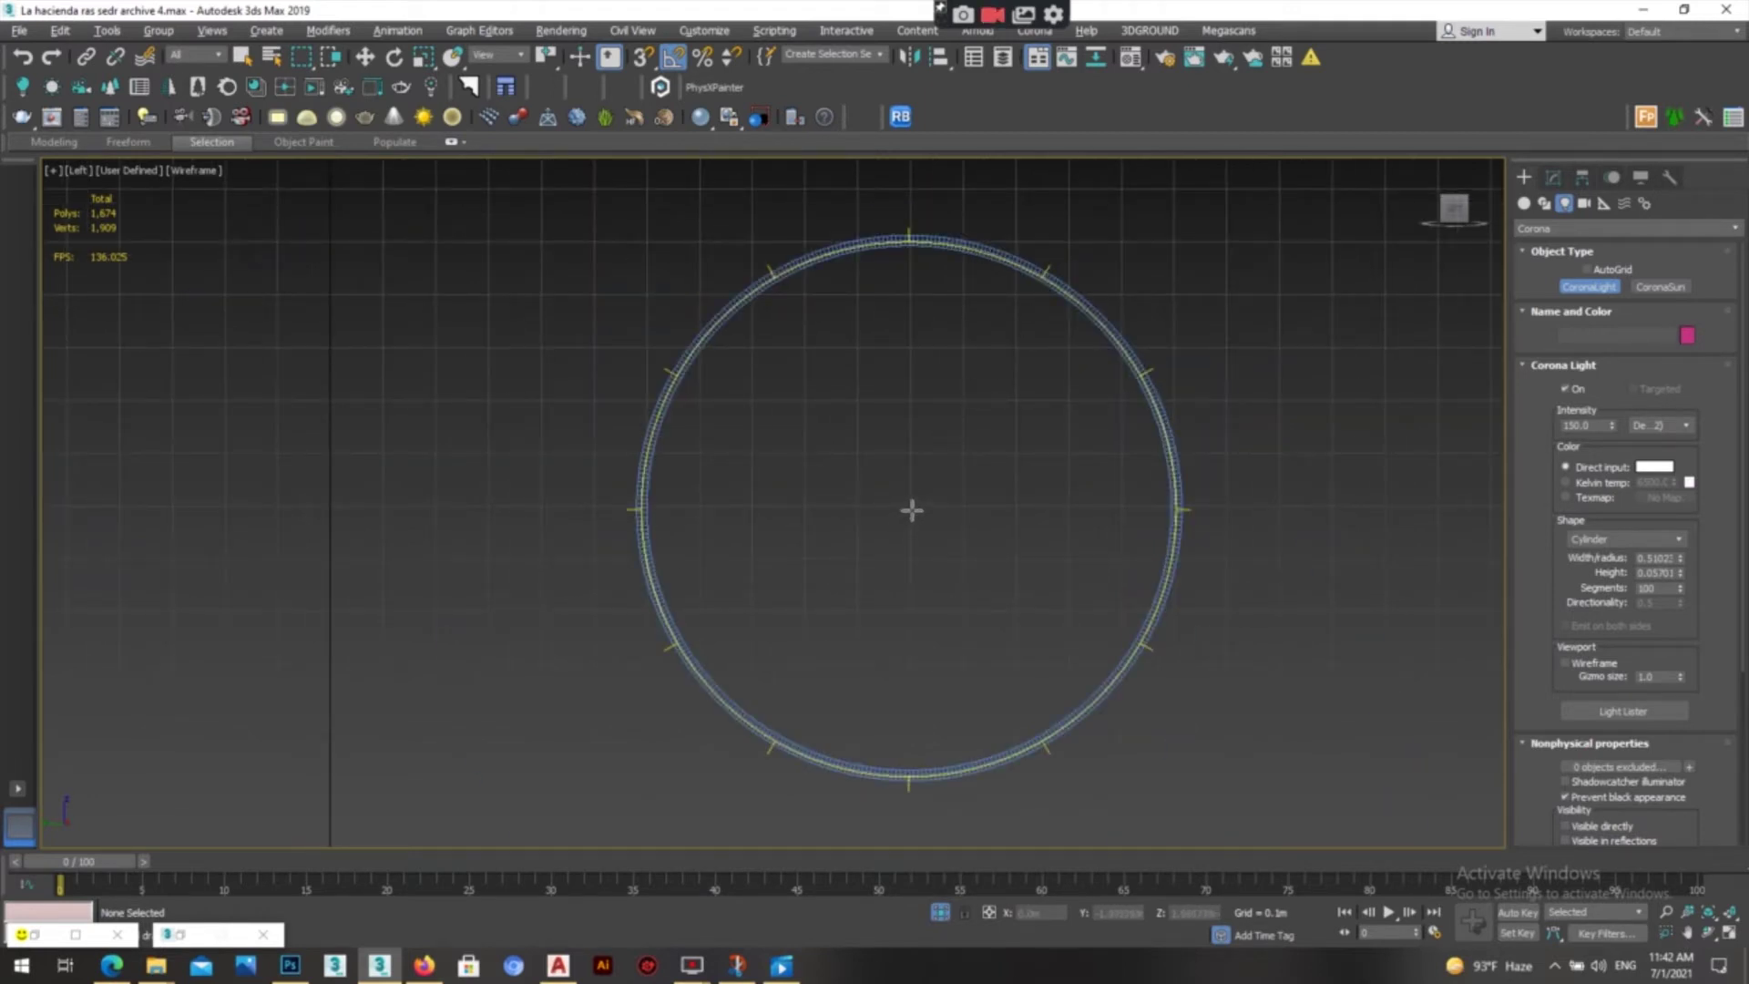
drag(909, 509, 958, 242)
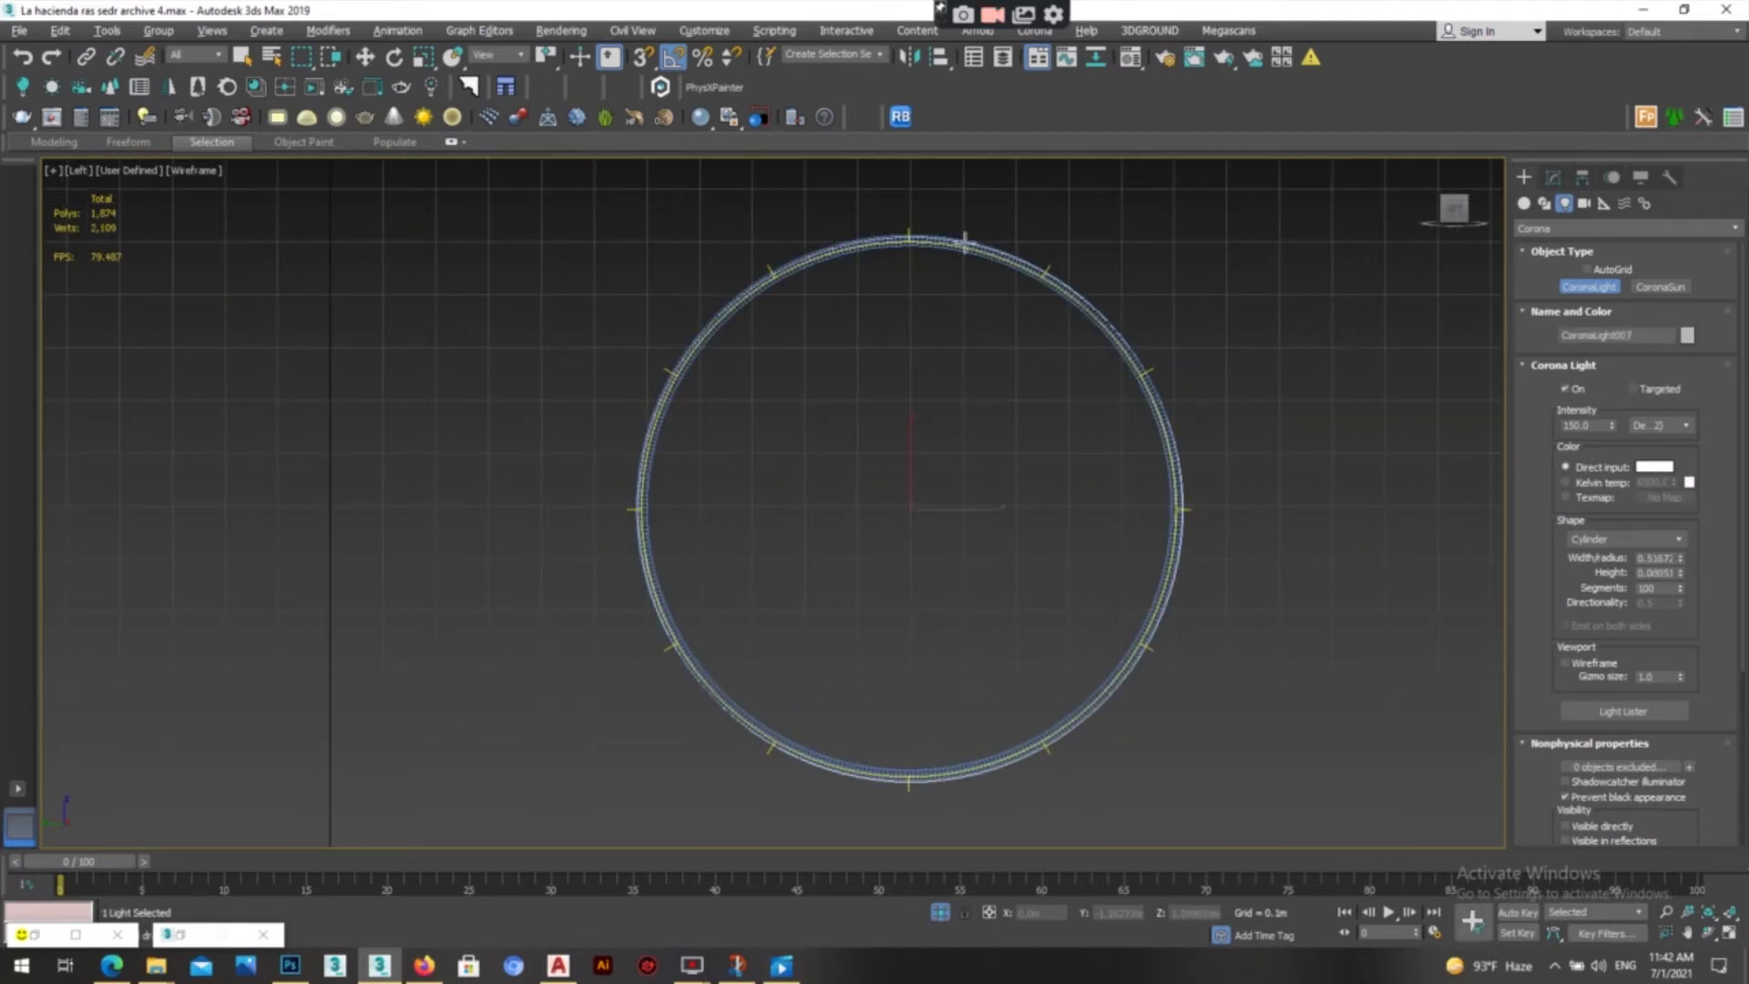
click(966, 208)
right_click(1034, 192)
scroll(1054, 292, up, 5)
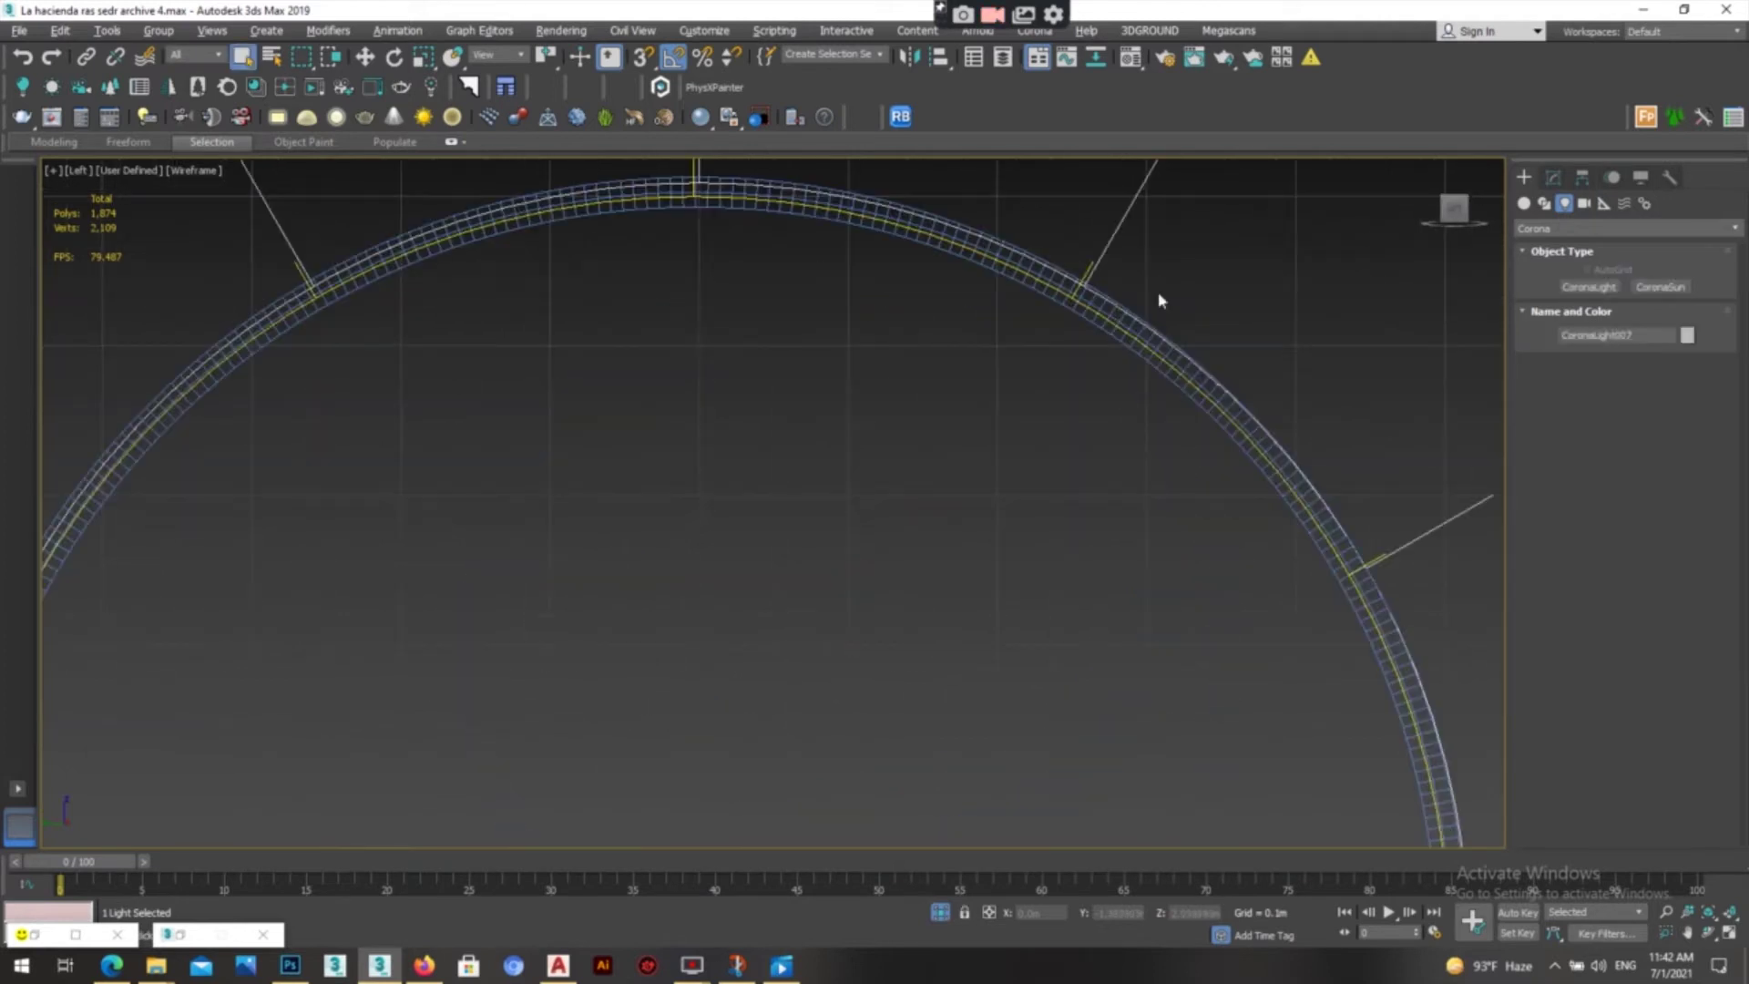
scroll(1052, 342, up, 3)
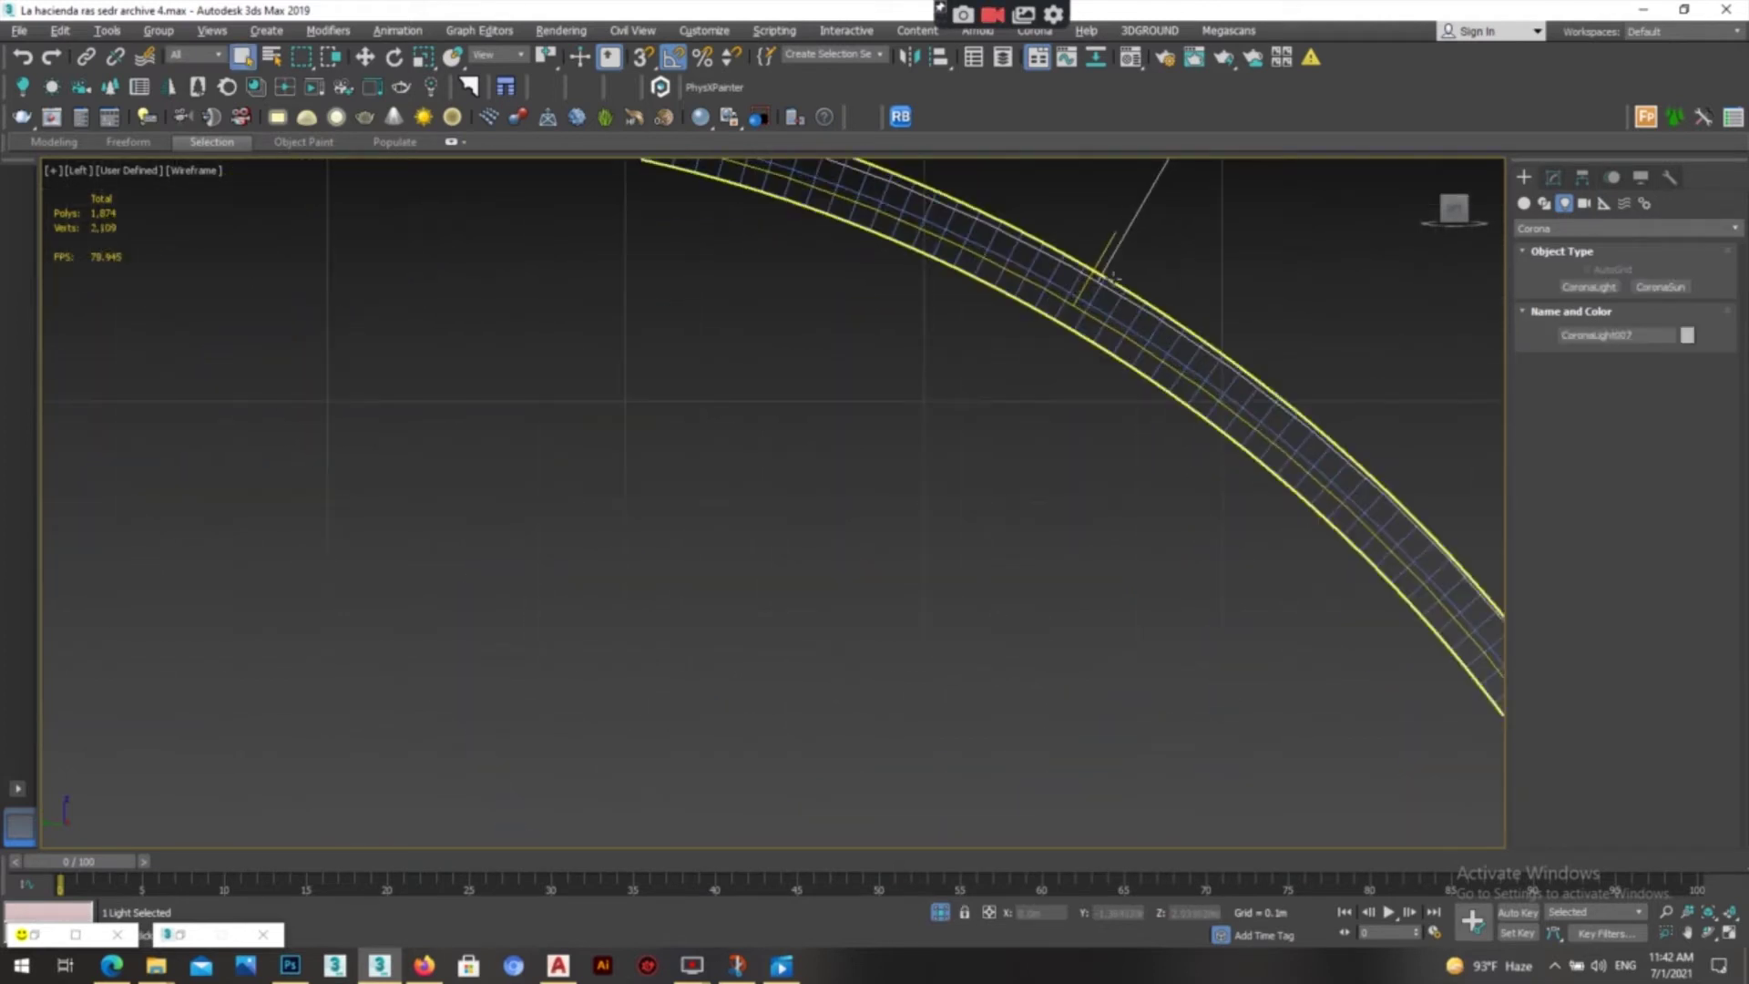
- Inspect the new cylinder light's parameters and how its ring sits against the mirror frame
click(1553, 177)
scroll(991, 304, down, 4)
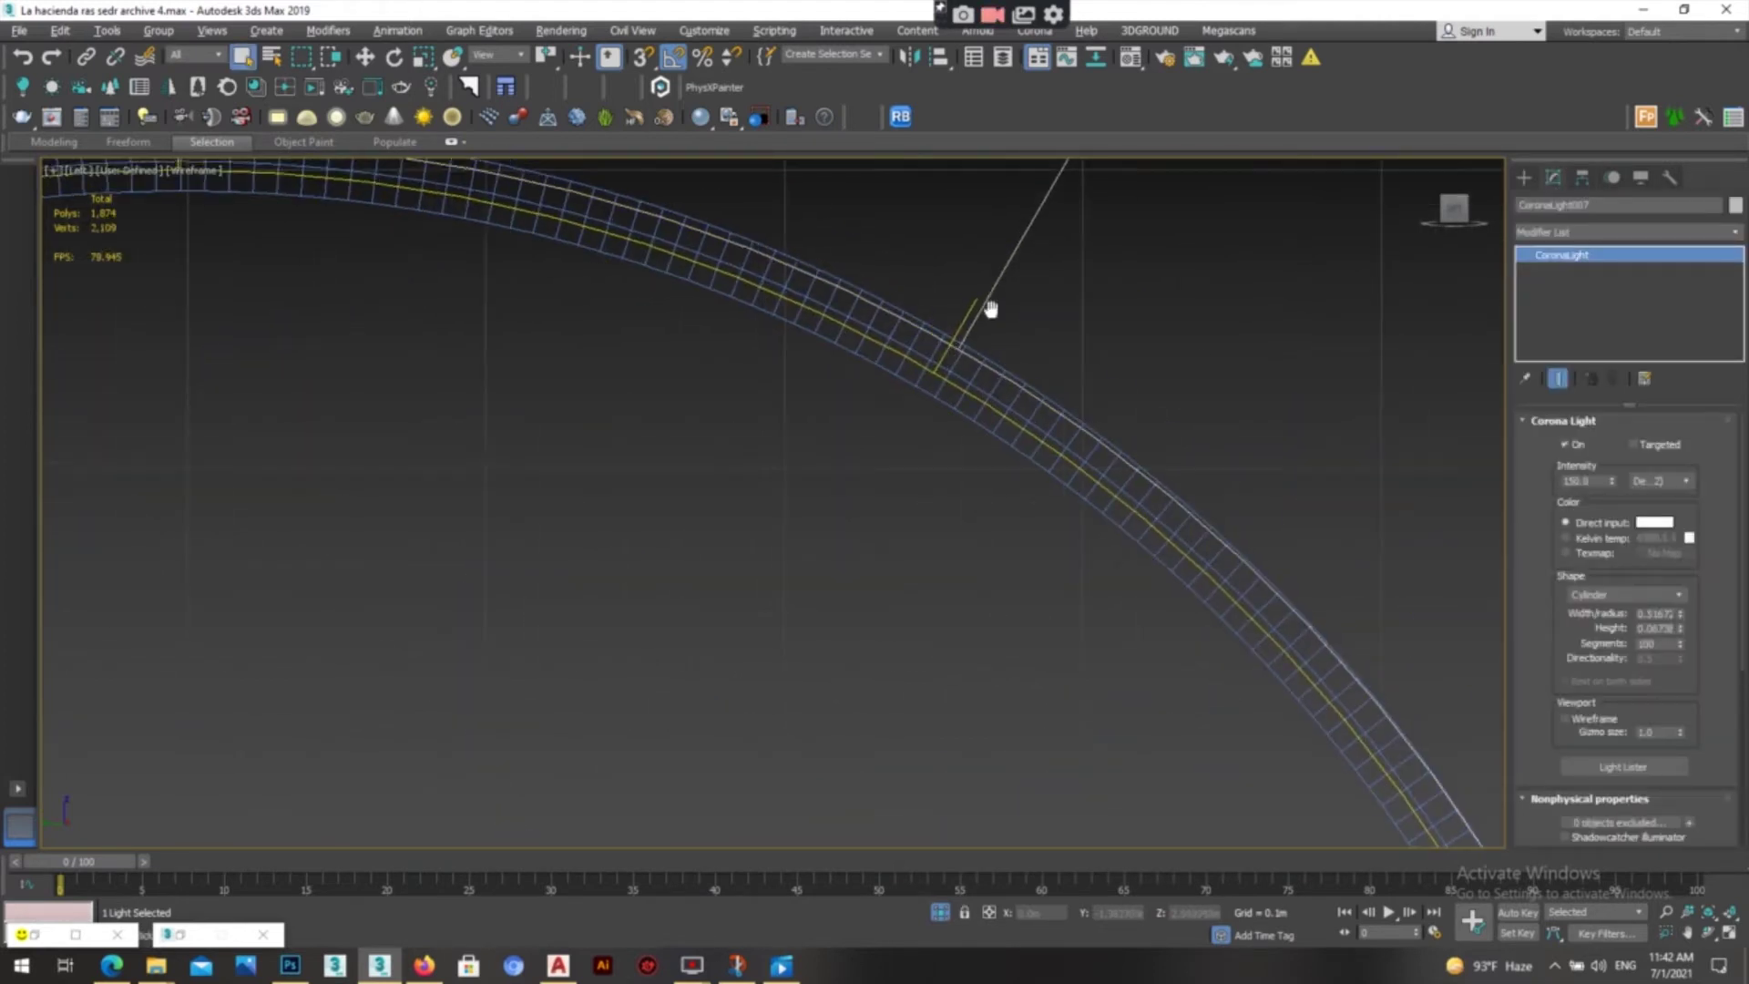
click(1057, 354)
click(995, 328)
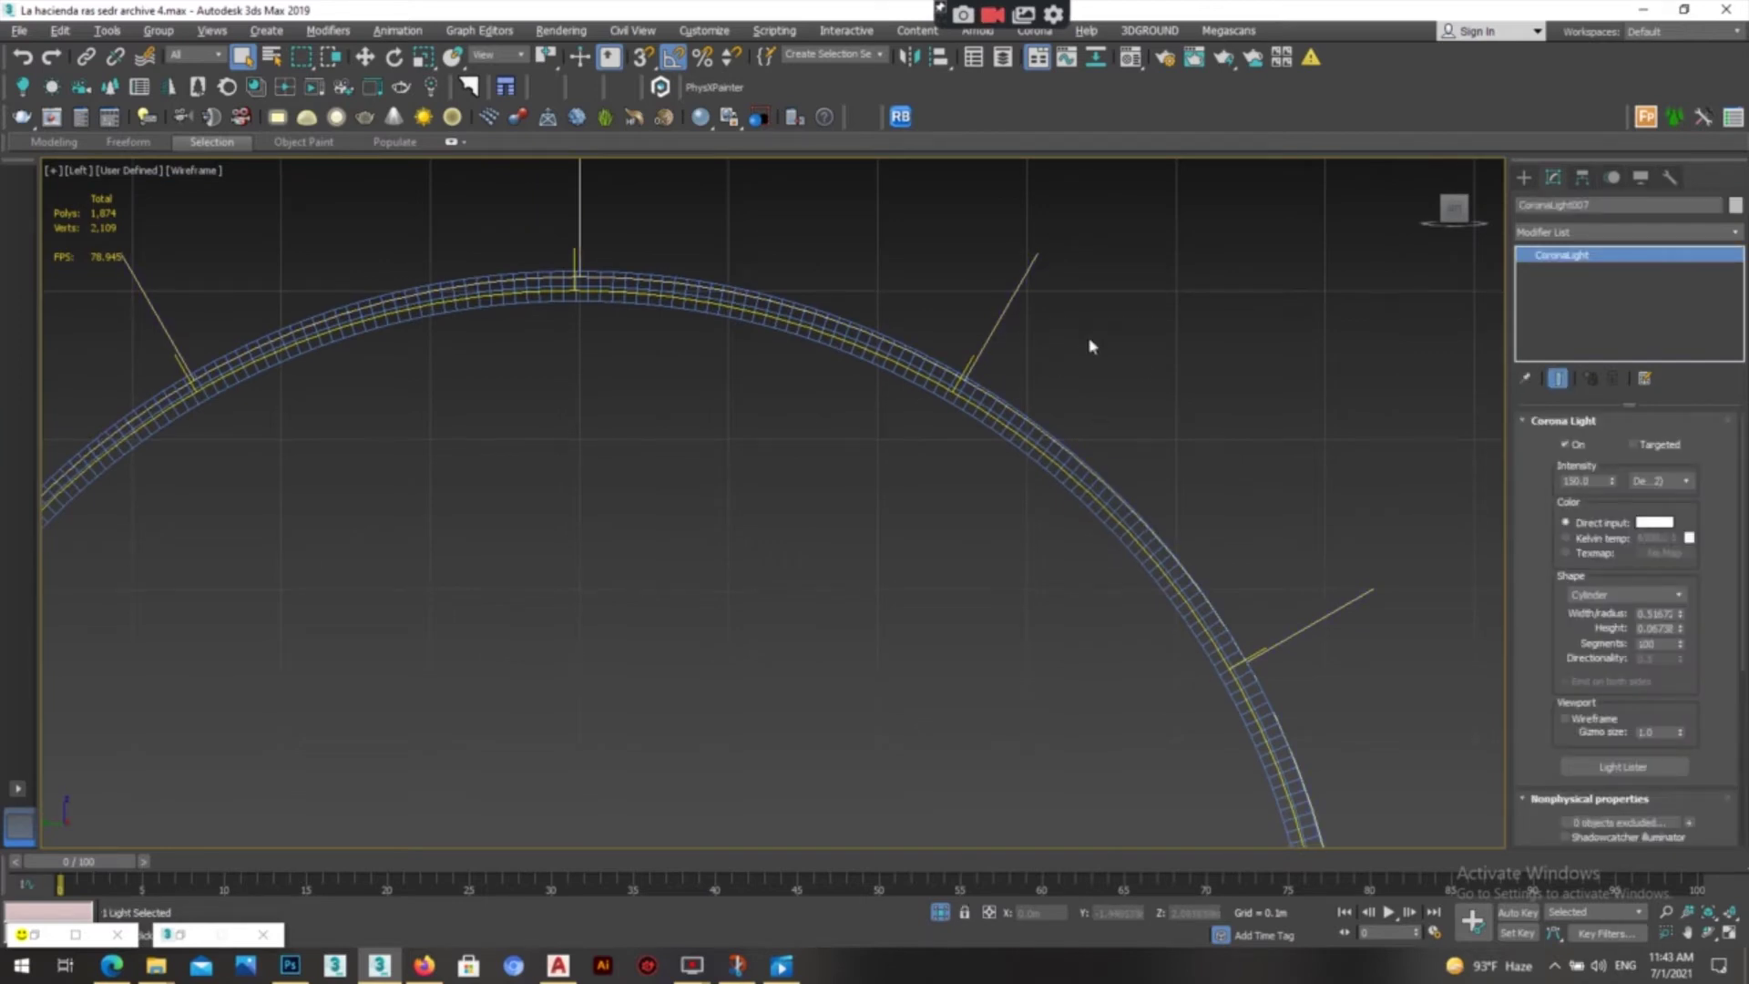
scroll(973, 336, up, 2)
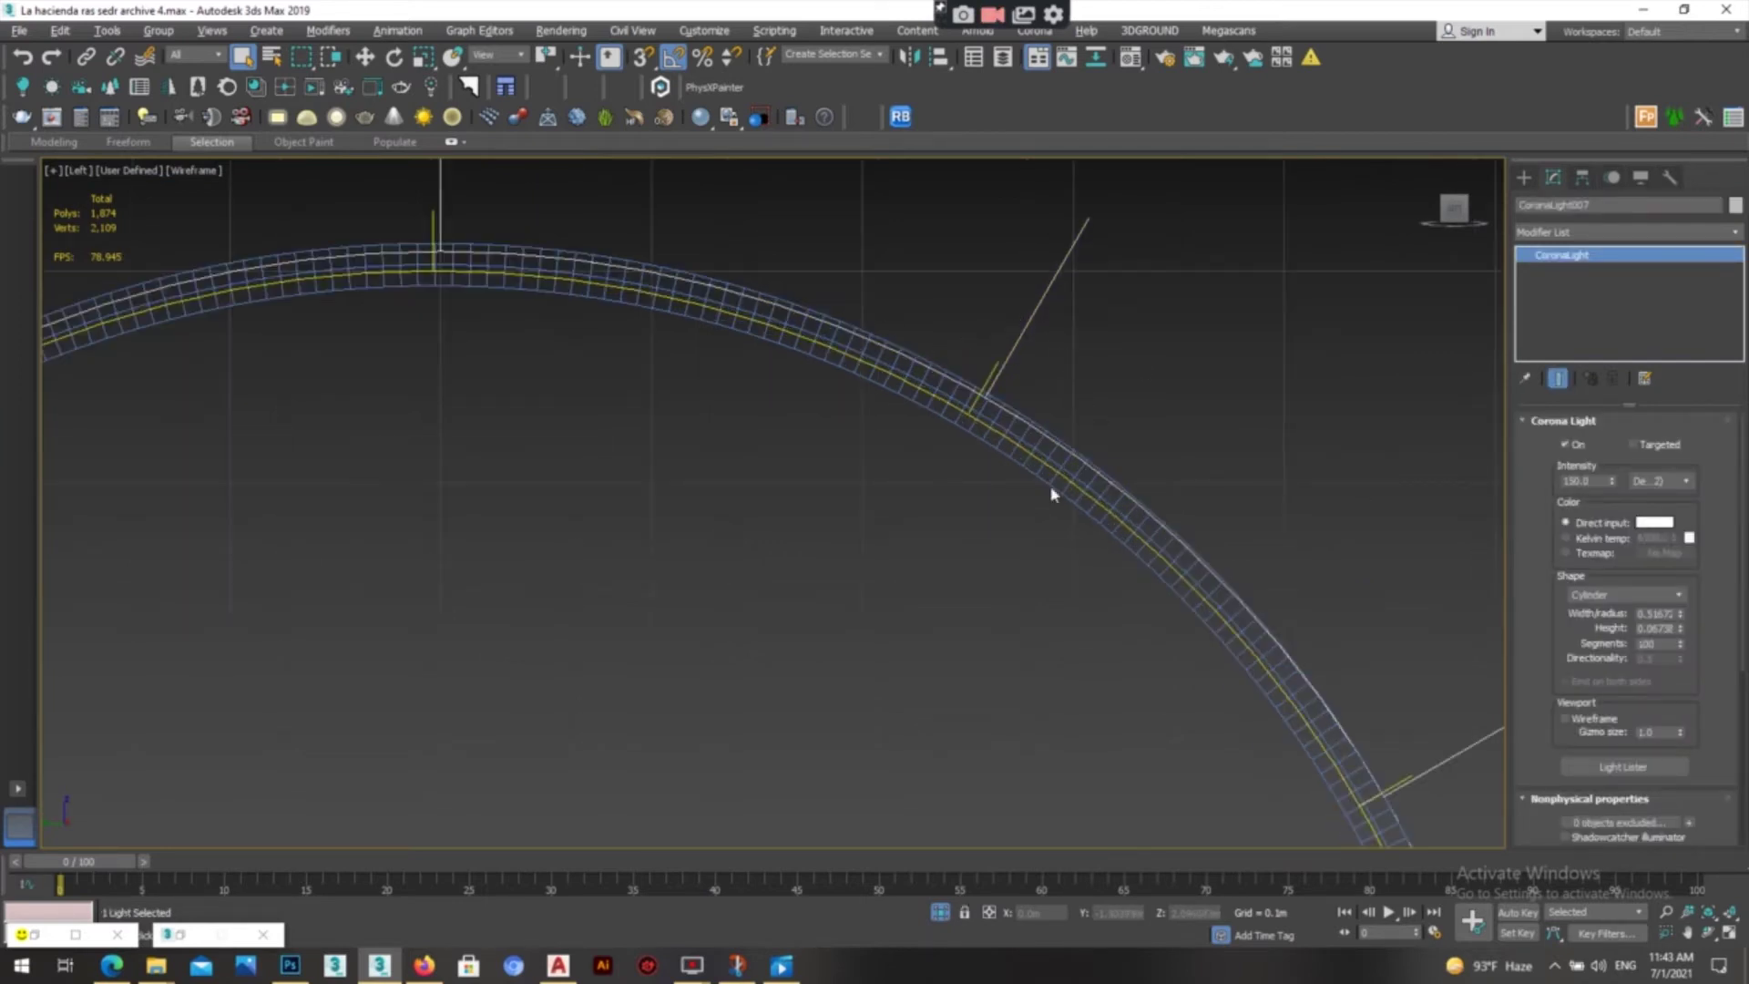
scroll(1002, 371, down, 2)
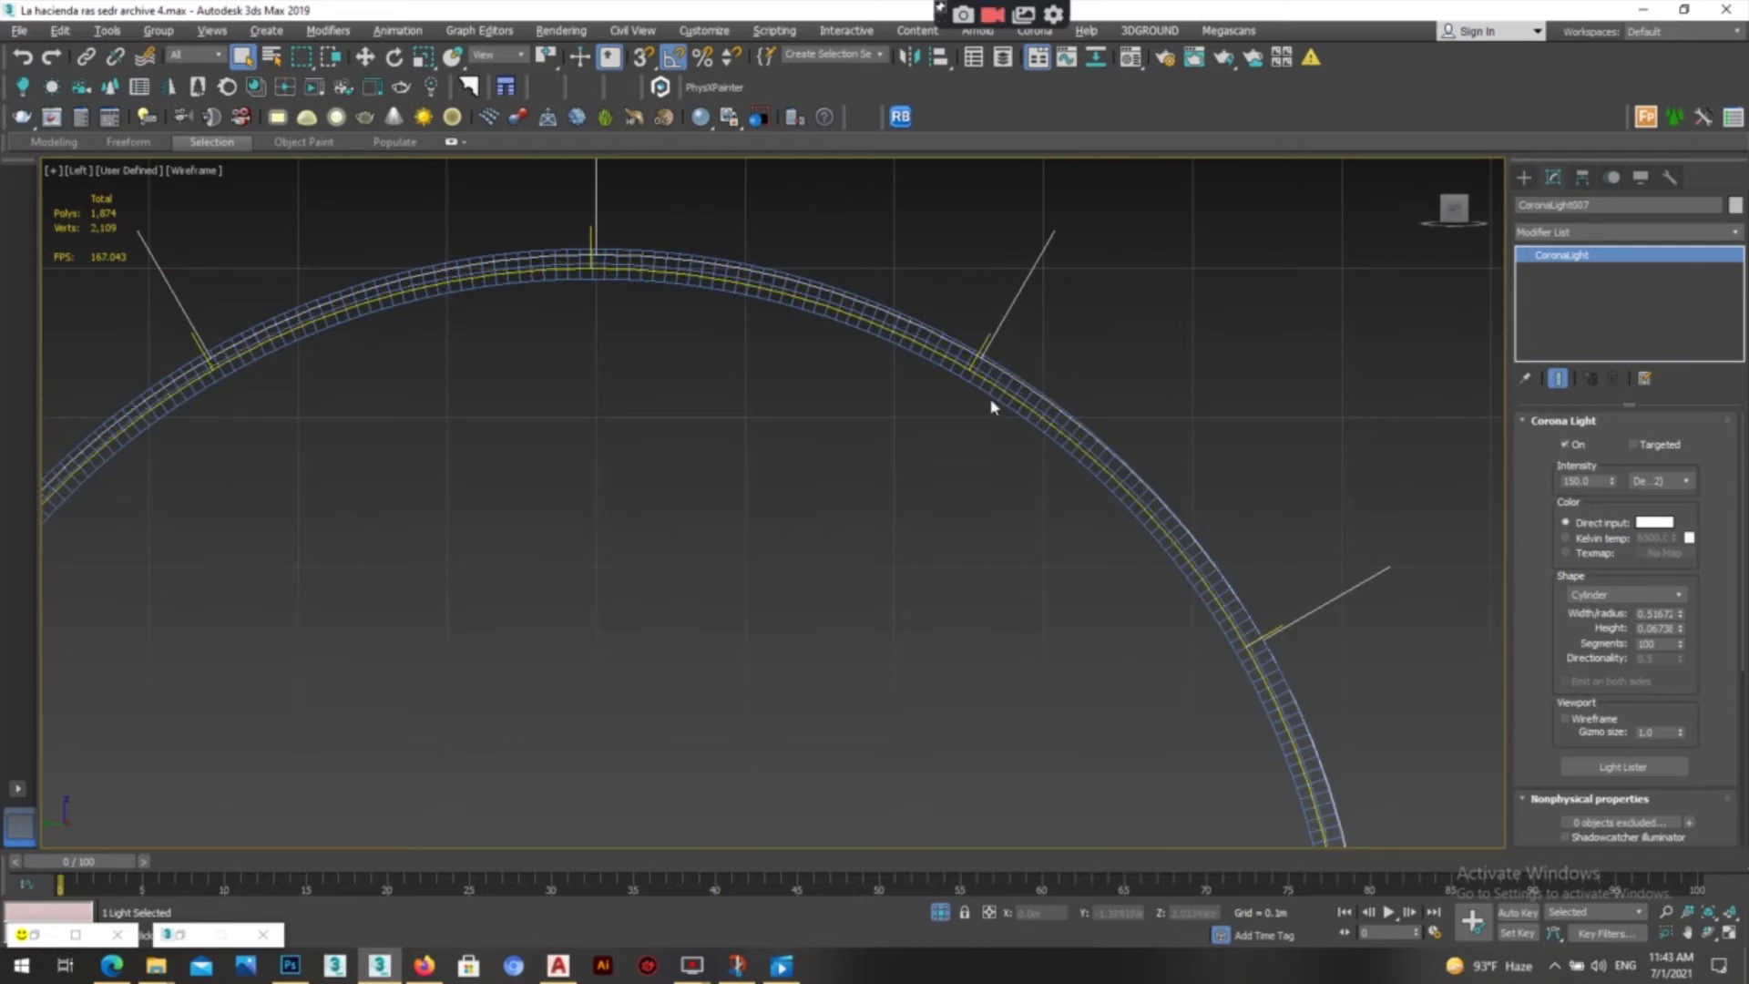
middle_drag(993, 407, 1007, 370)
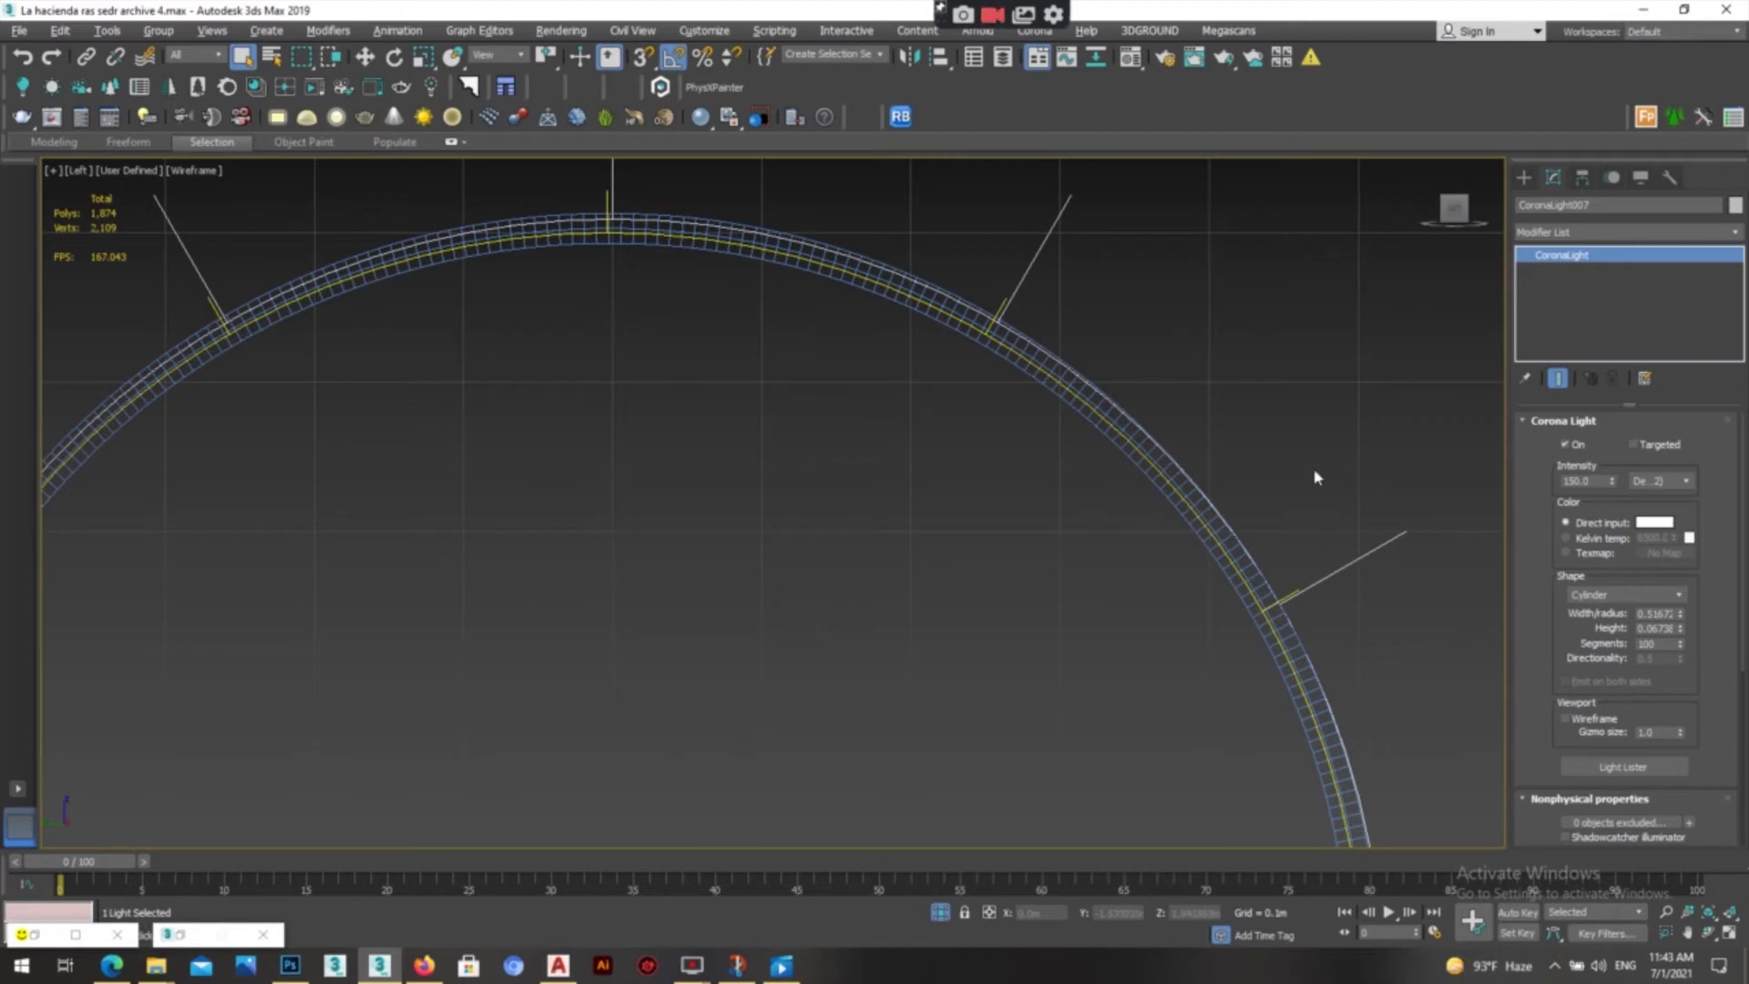
scroll(1188, 476, down, 2)
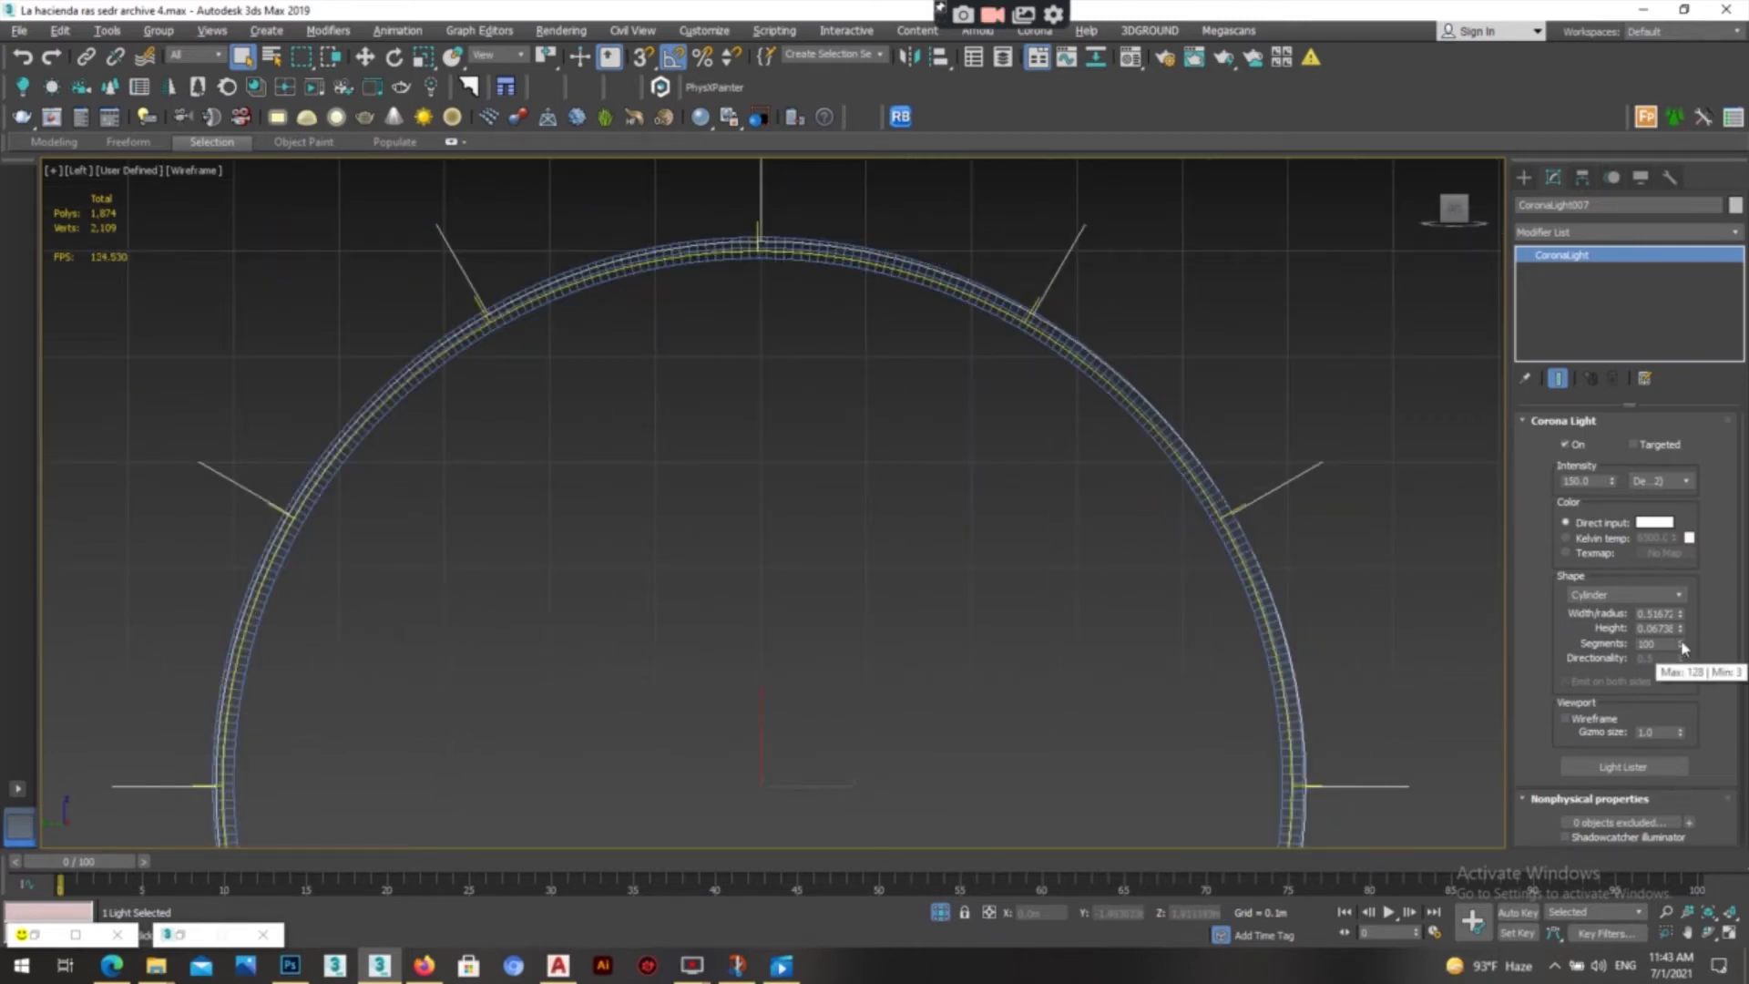
- Reduce the new cylinder light's segments to 30 and further to 16 to compare the ring's smoothness
drag(1682, 647, 1687, 660)
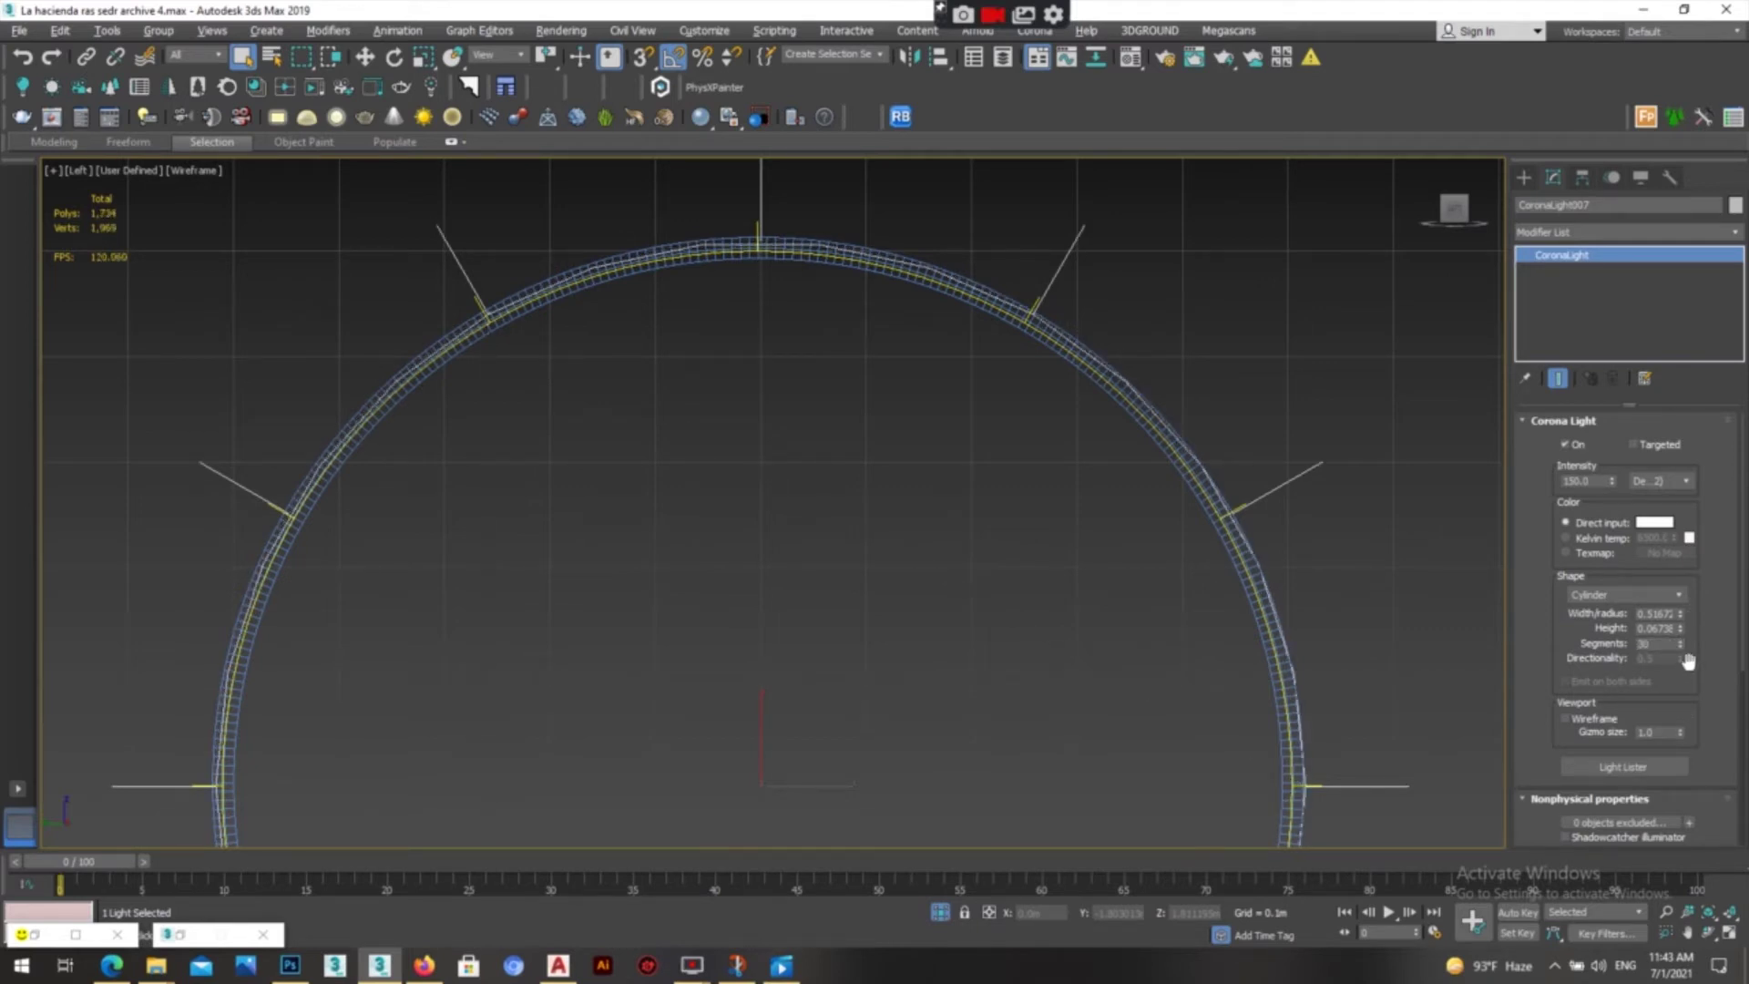
middle_drag(1384, 631, 1374, 625)
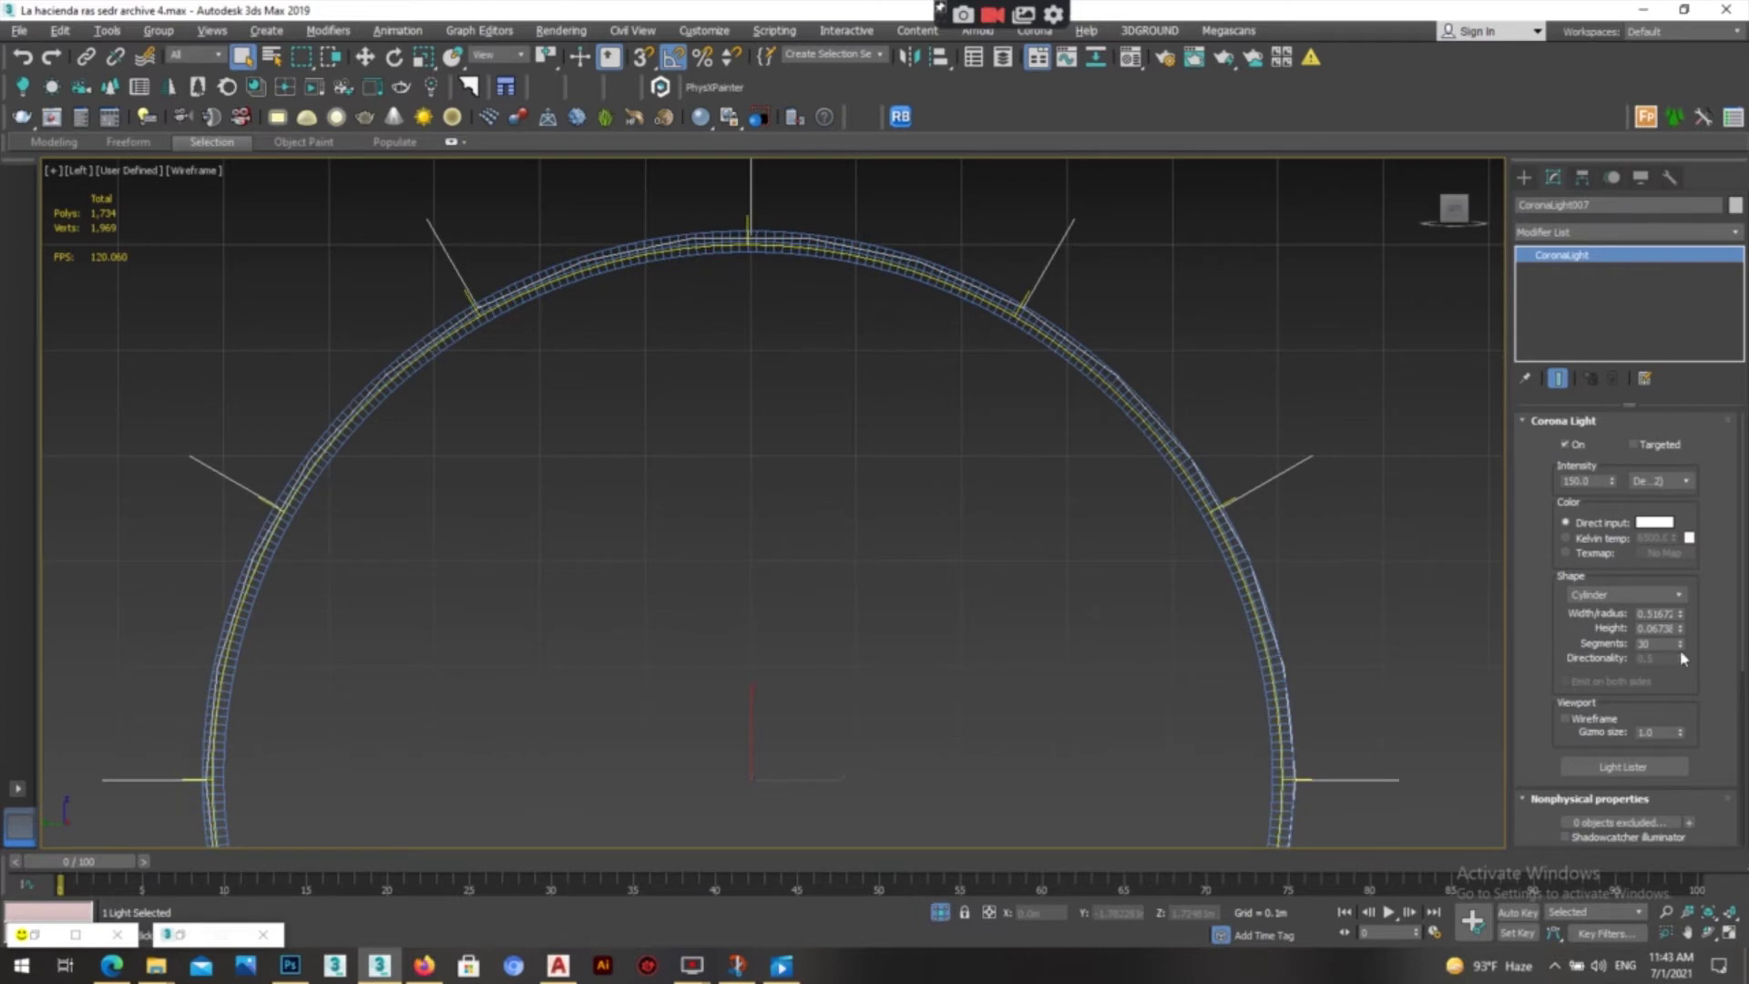
drag(1680, 645, 1680, 657)
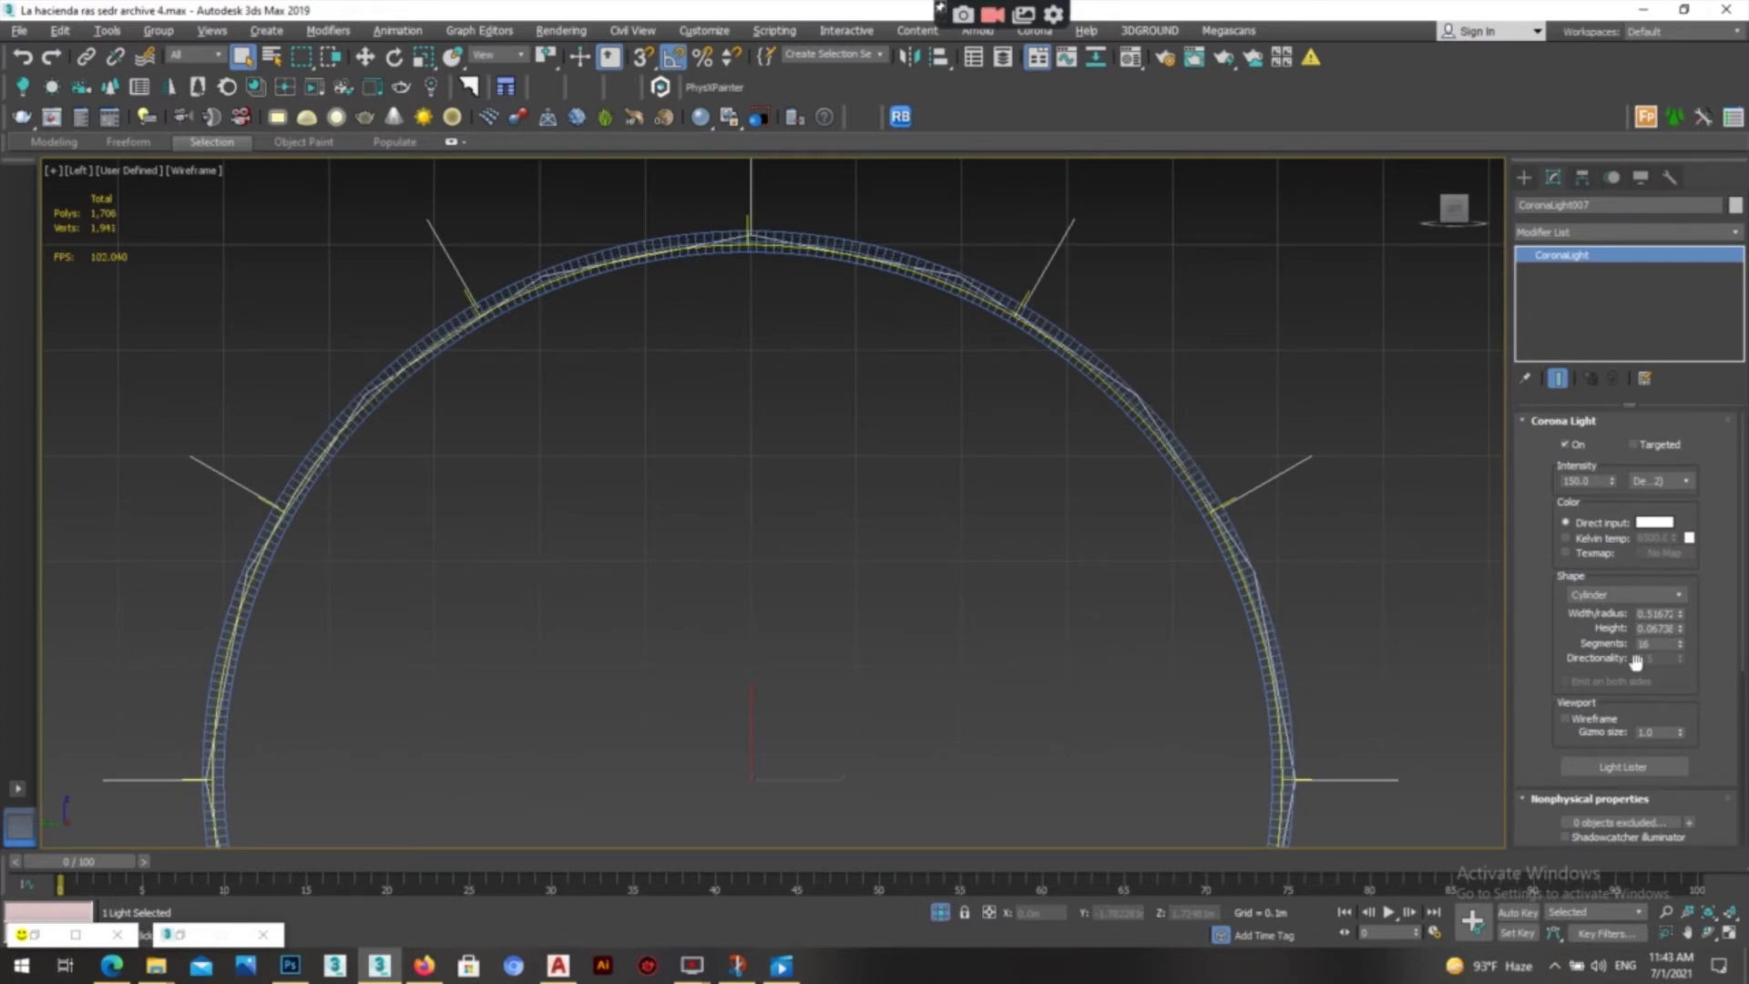
scroll(960, 519, down, 1)
scroll(983, 379, up, 6)
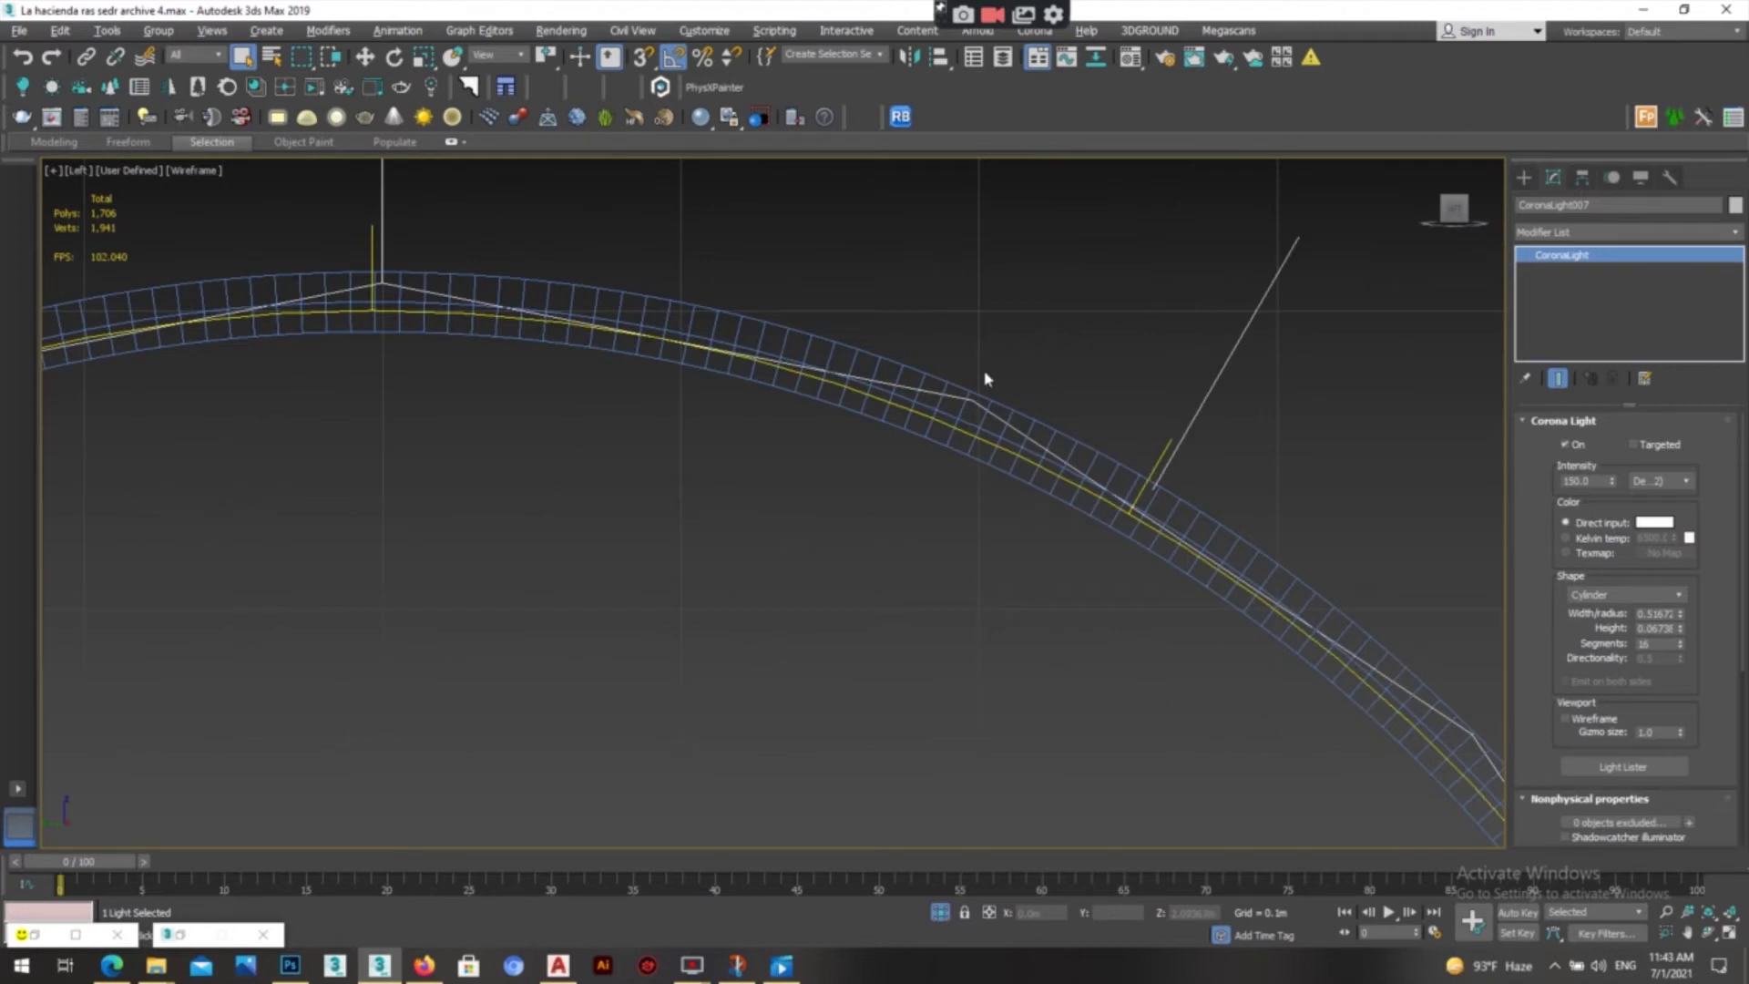
click(1658, 644)
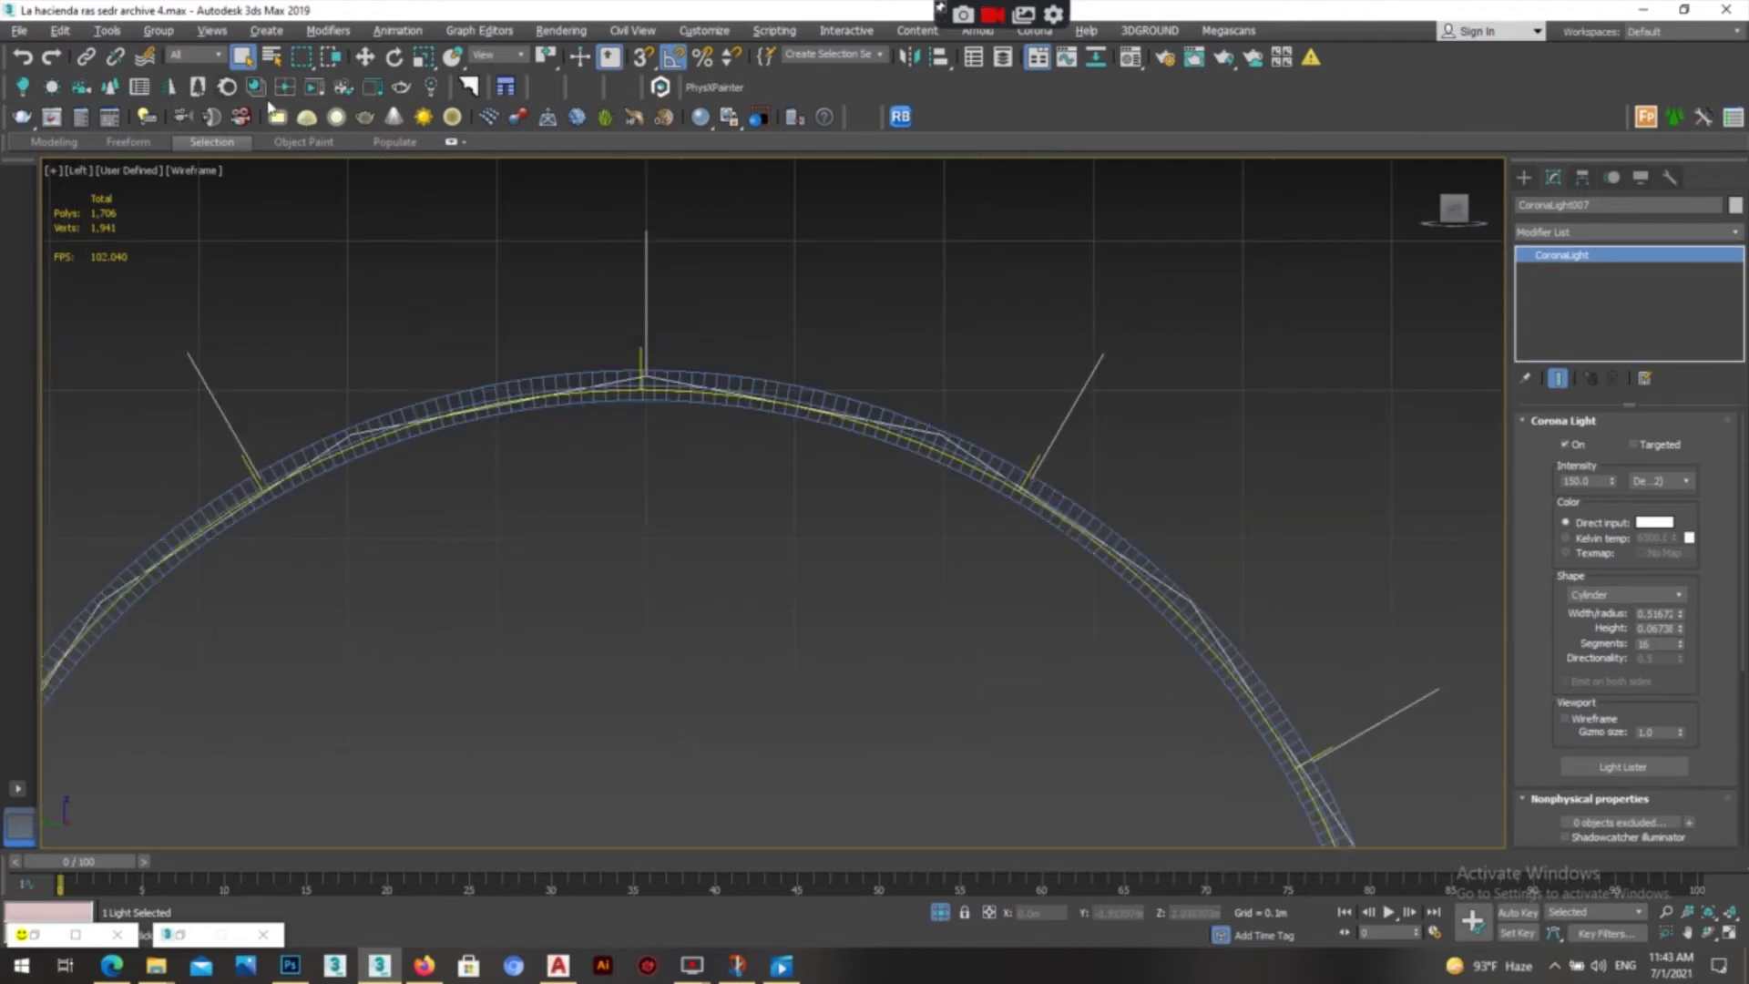
- Move the new cylinder light horizontally out of the mirror frame so it stands beside it
click(368, 59)
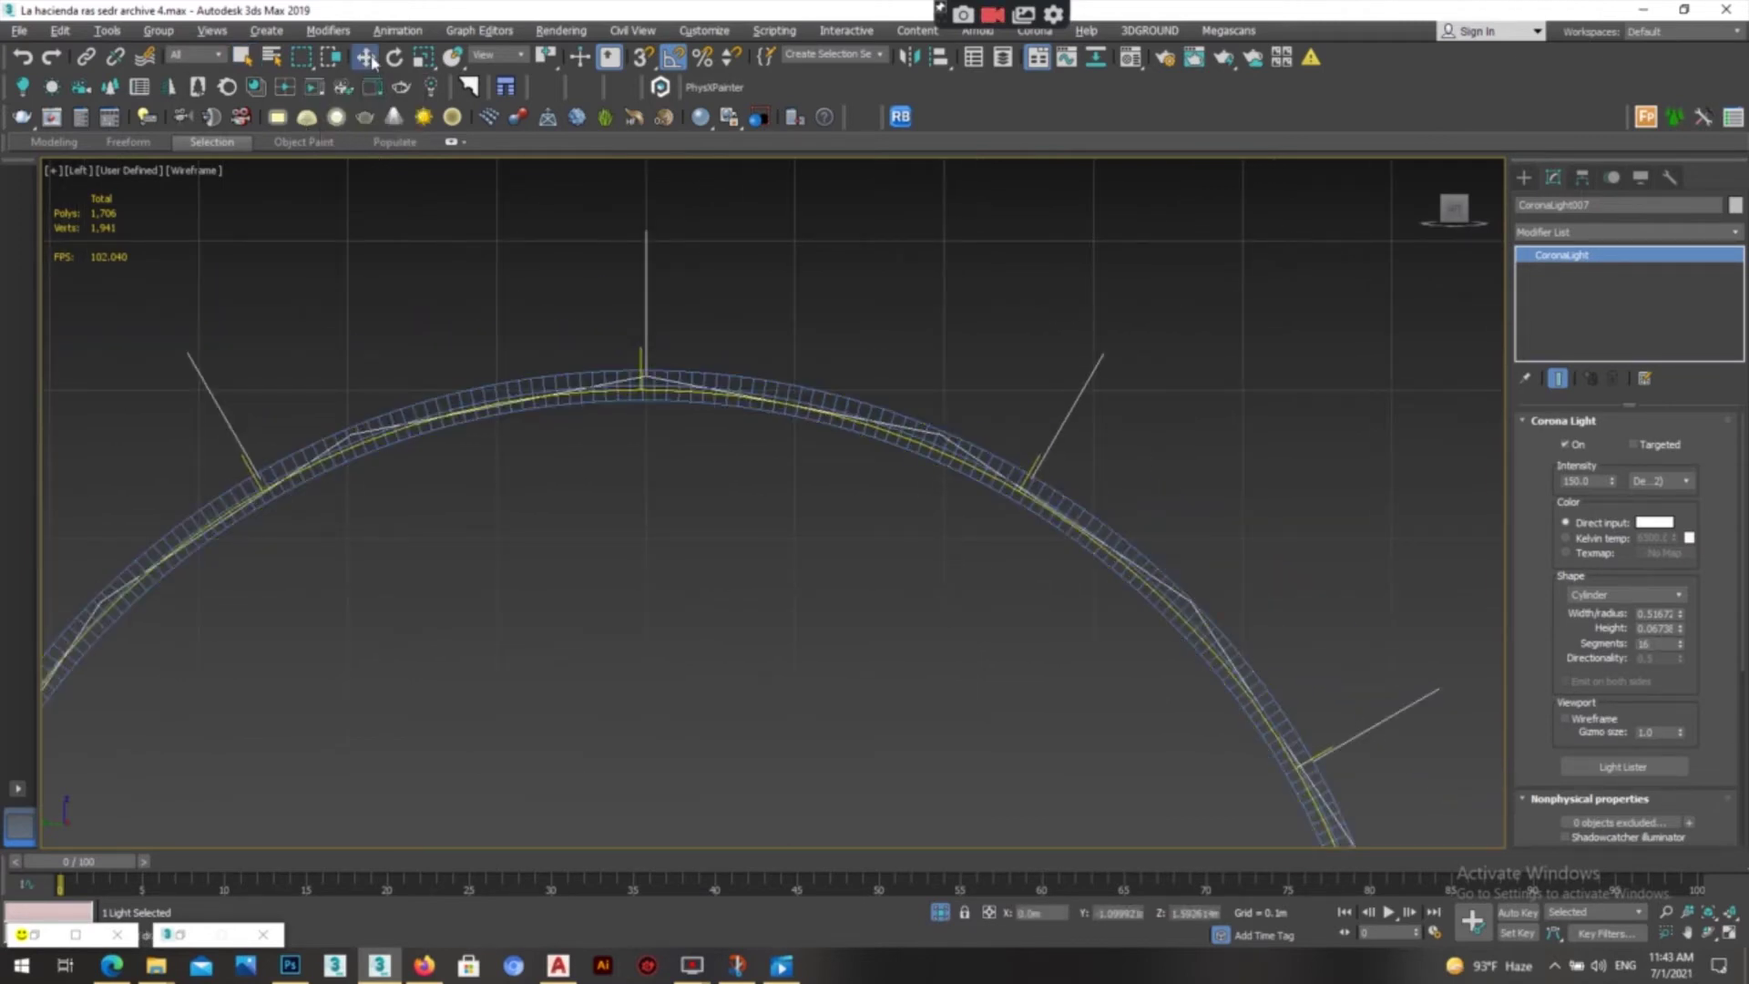
scroll(554, 391, down, 5)
shift+drag(547, 468, 836, 468)
scroll(803, 341, up, 4)
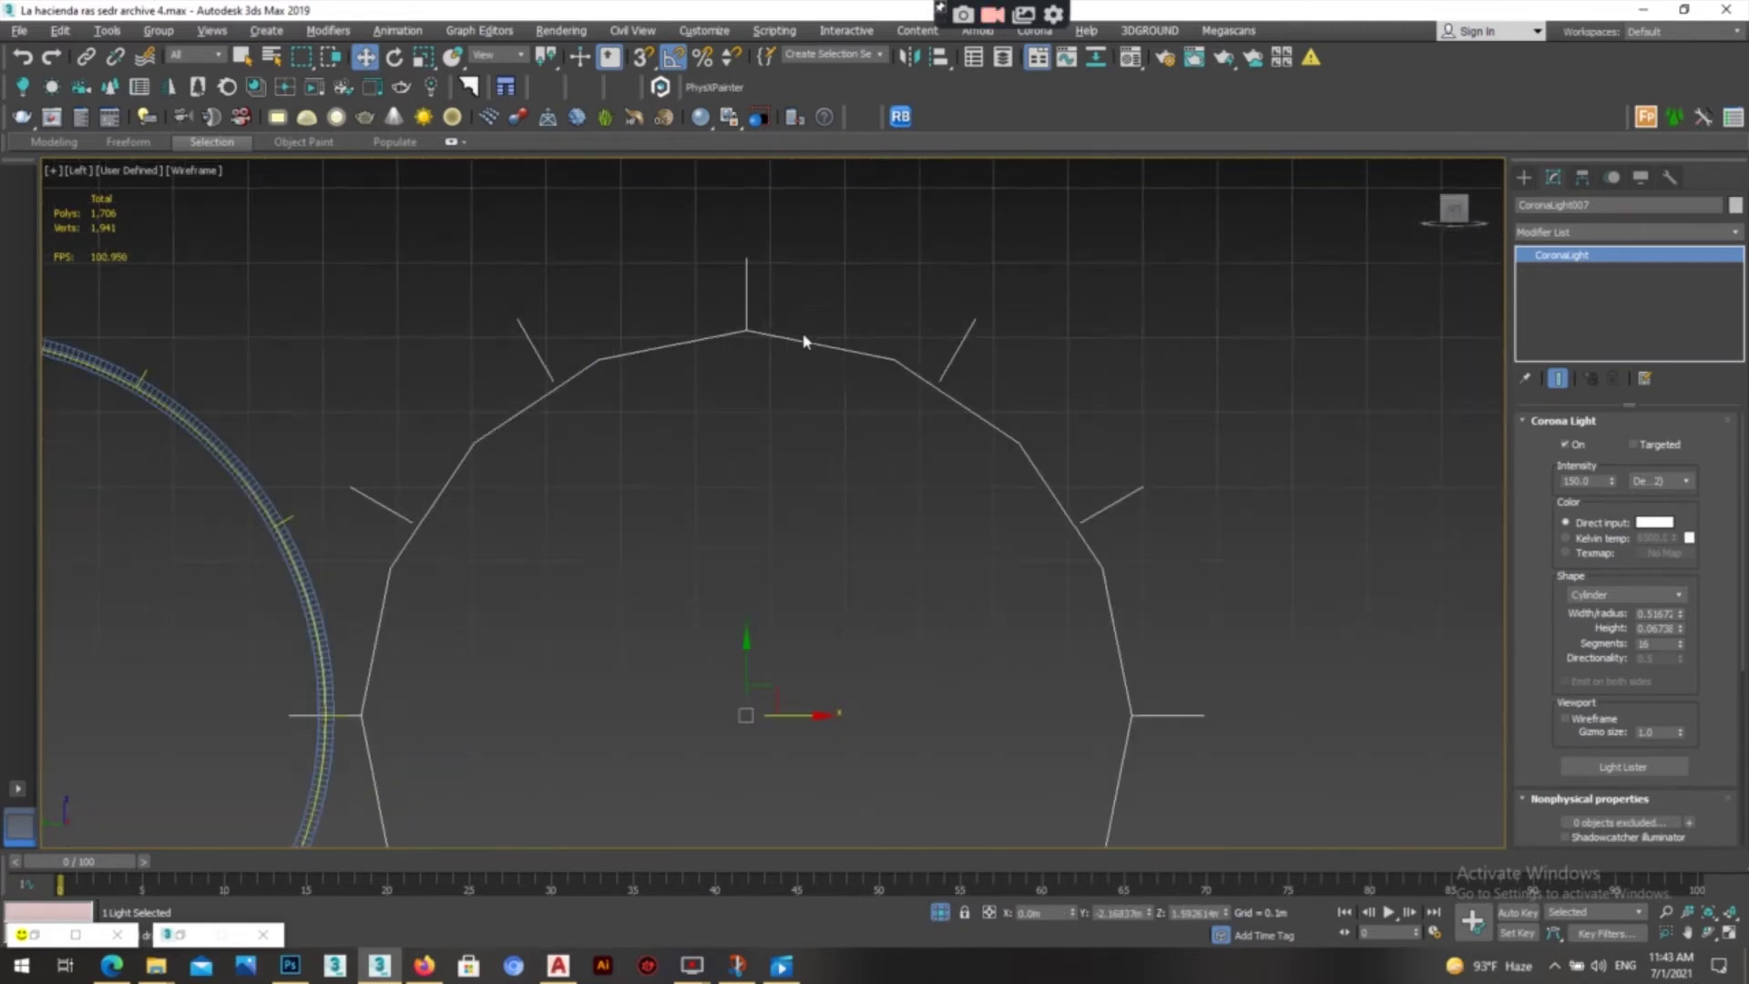
middle_drag(794, 366, 796, 333)
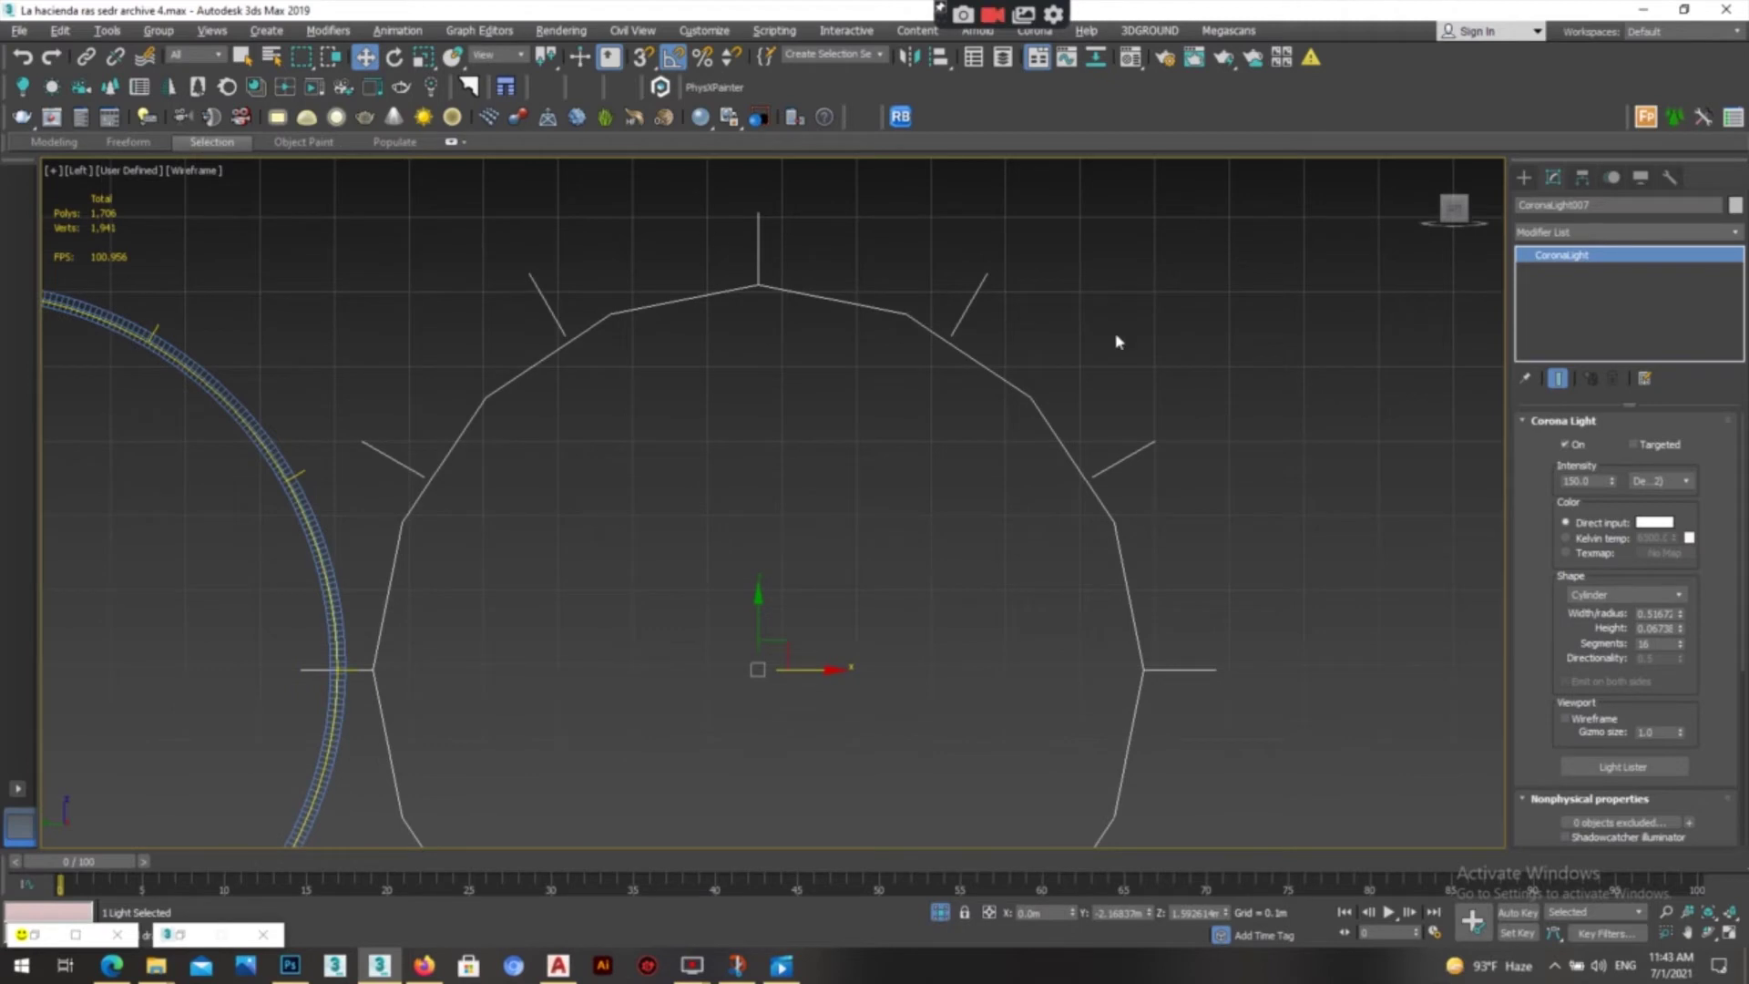
middle_drag(929, 596, 1128, 468)
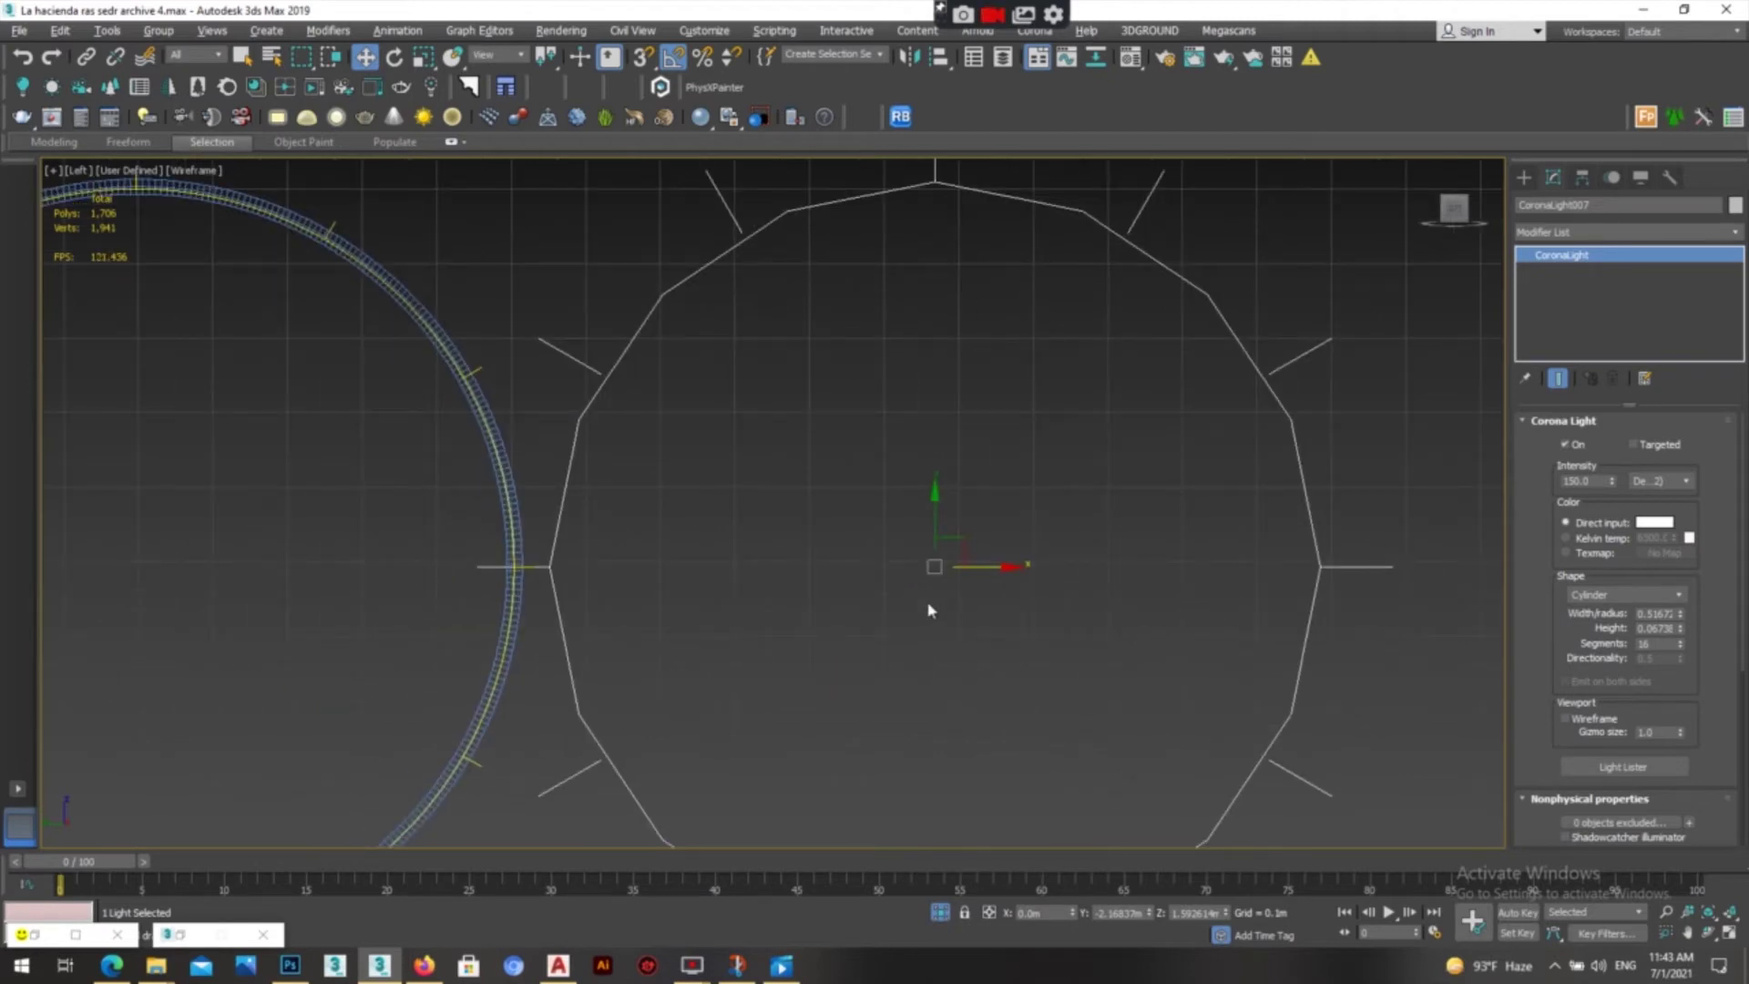
- Examine the LED glow around the mirror's edge in the Corona render, then return to the left view
click(1032, 489)
click(75, 934)
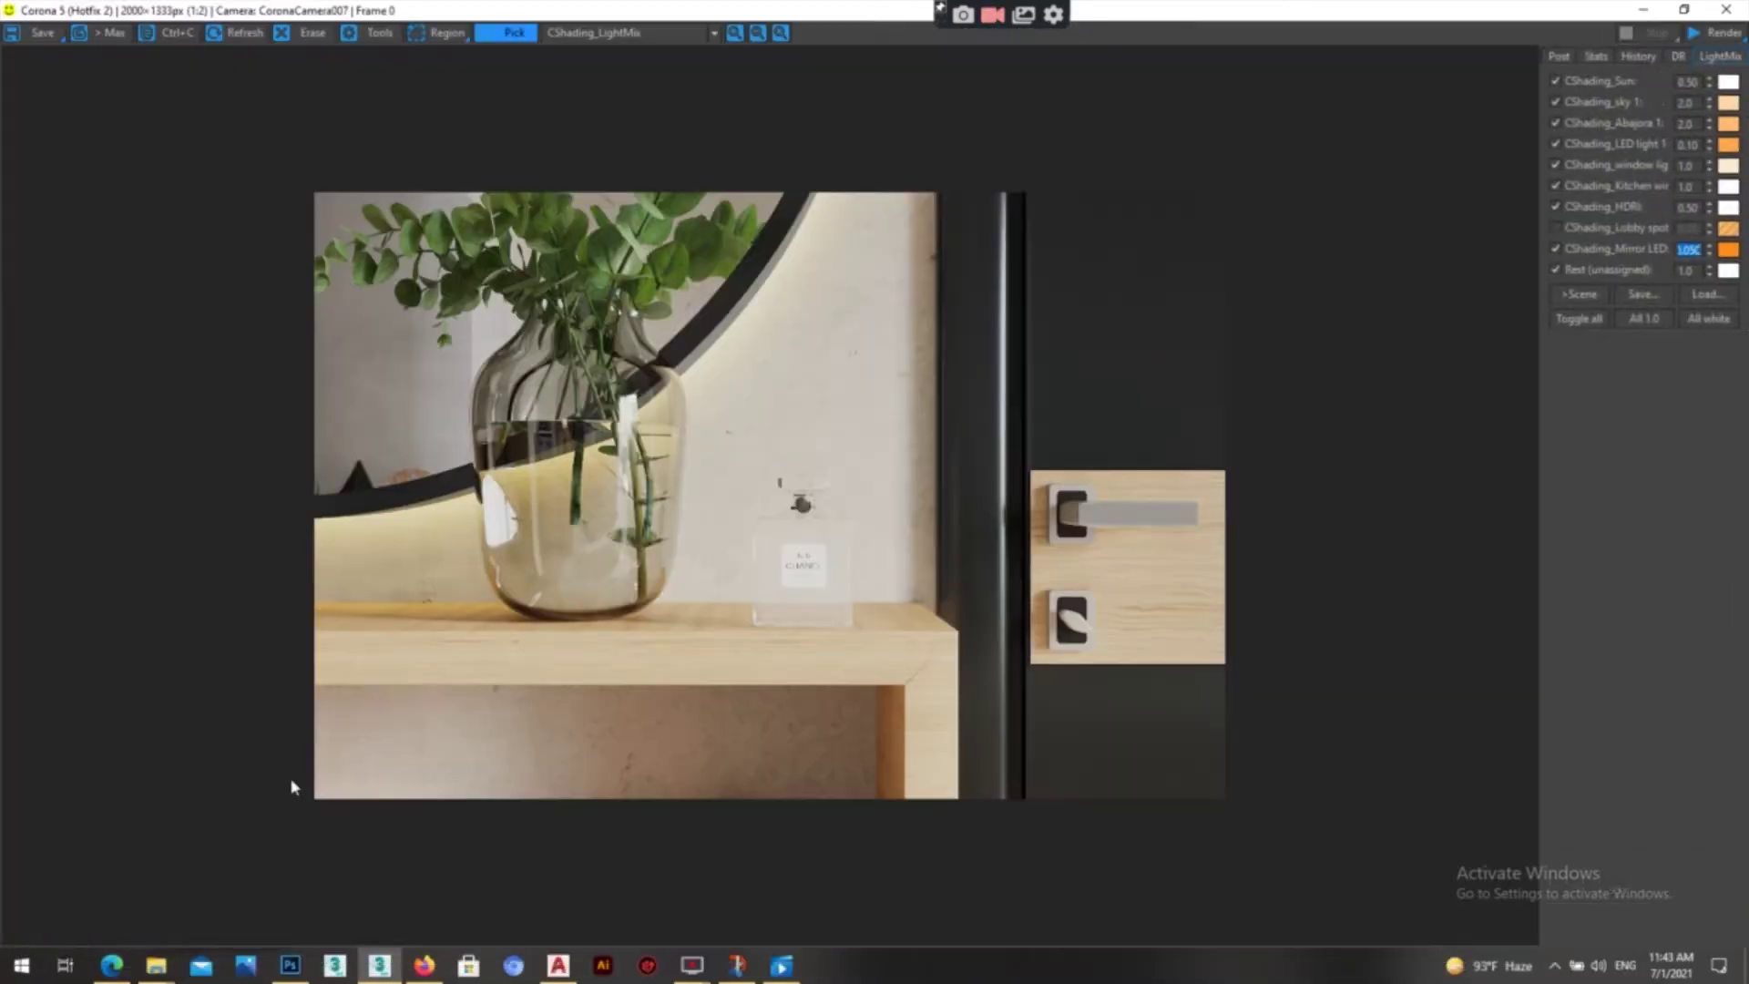
scroll(698, 333, up, 1)
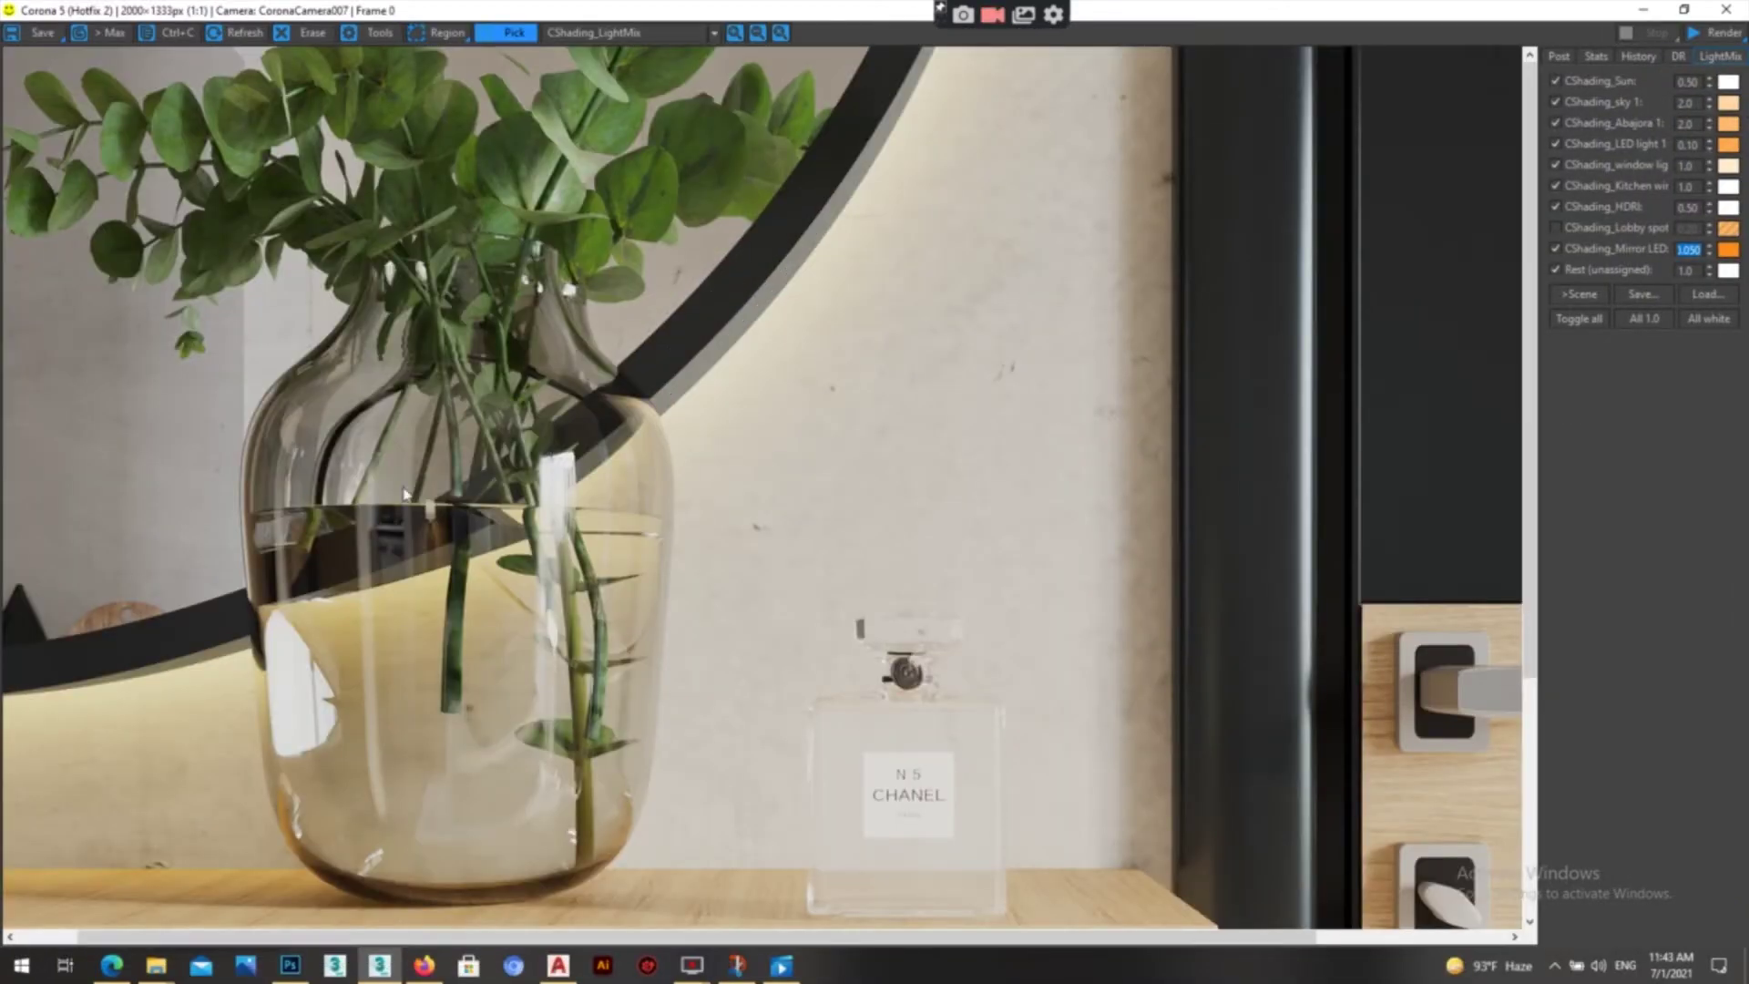
click(1643, 9)
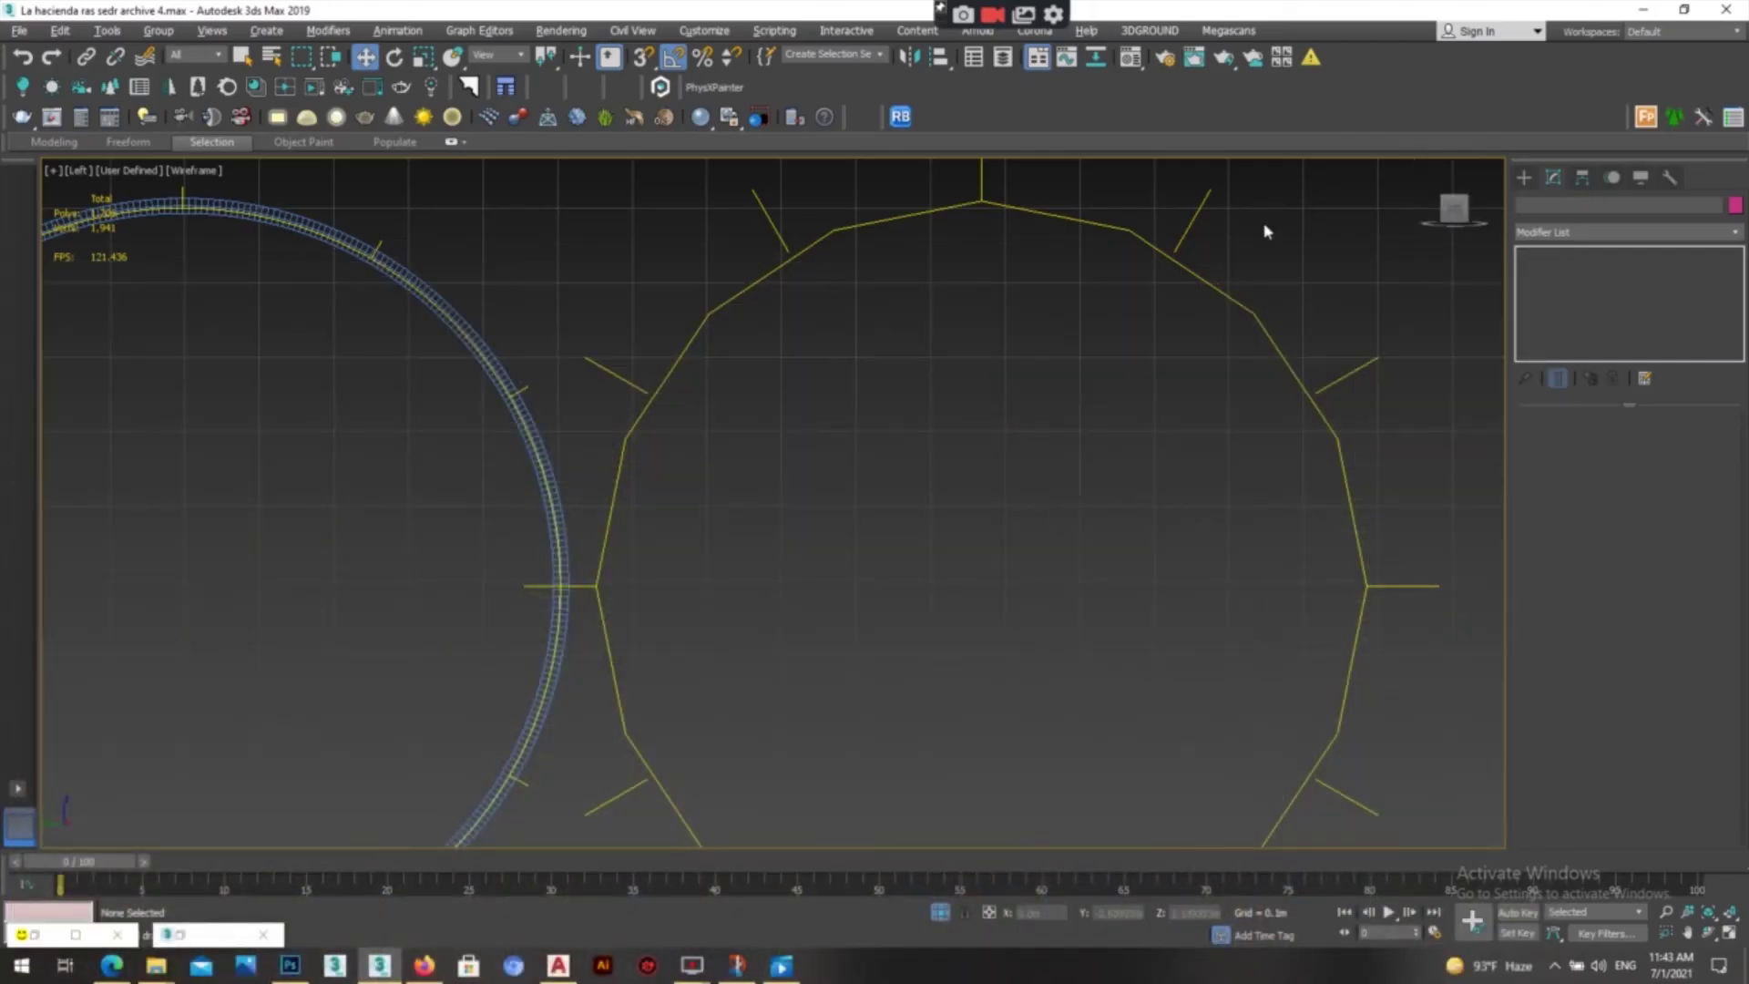
- Set the segments of the cylinder light beside the mirror to 121 for a smooth circle
drag(1265, 231, 1047, 396)
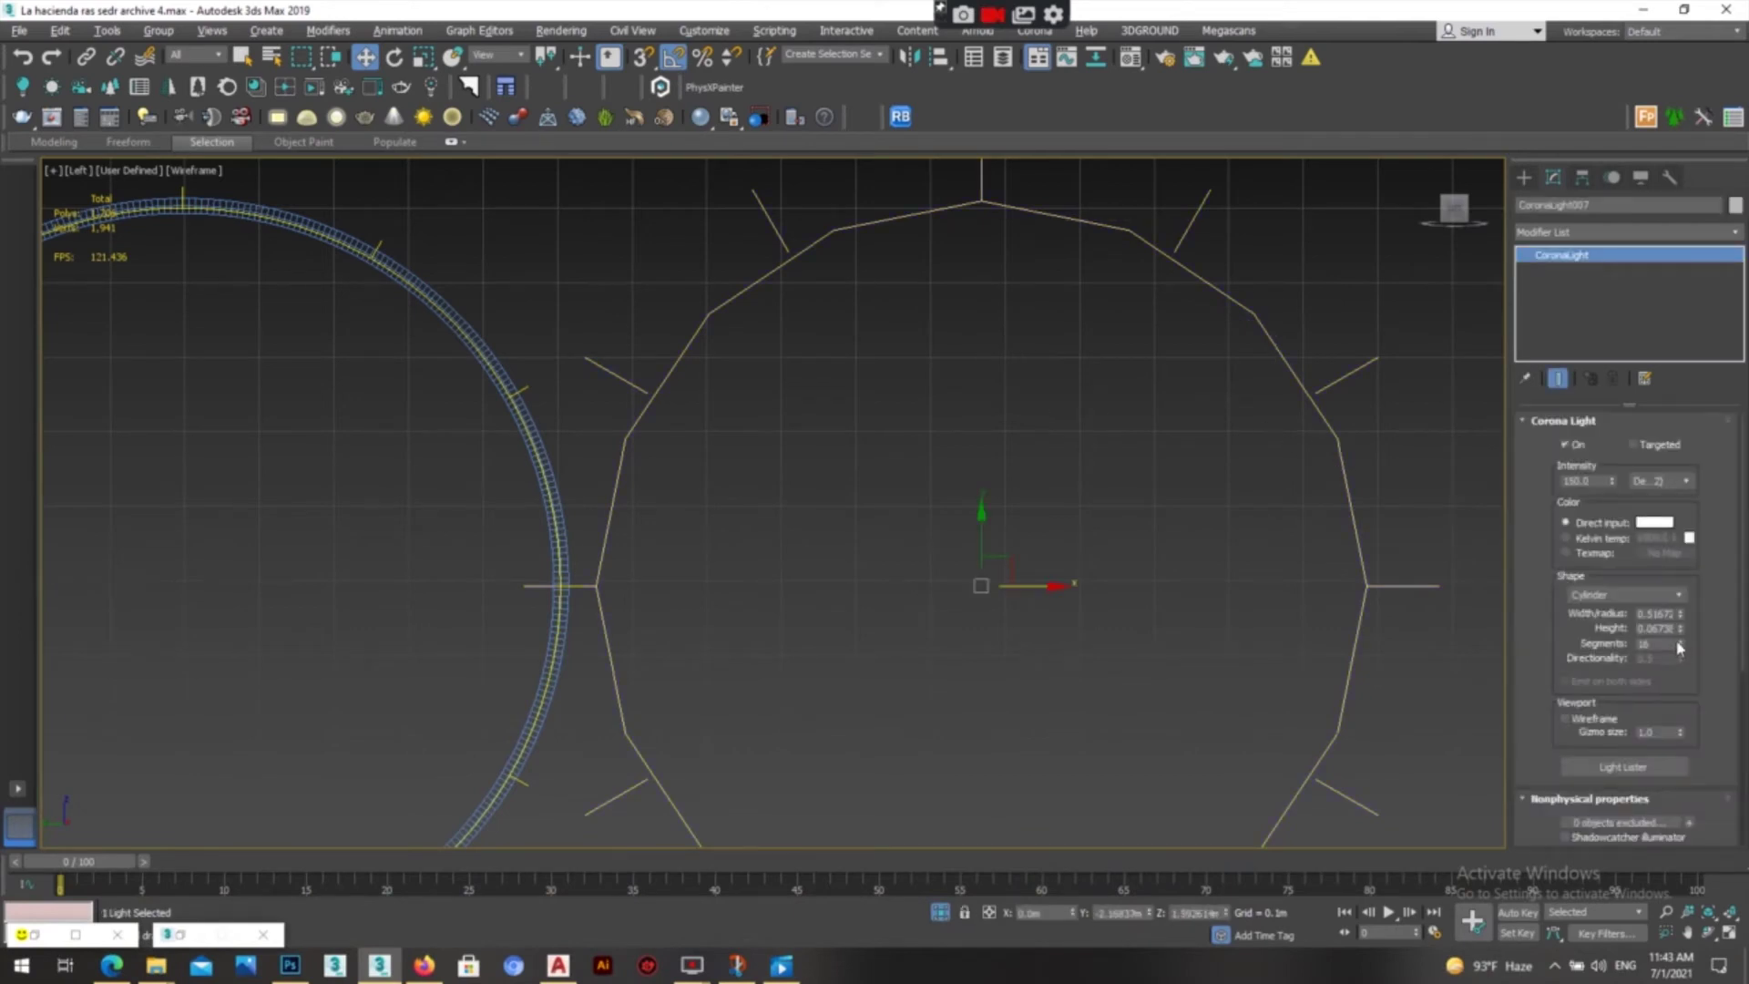
drag(1680, 647, 1679, 601)
click(1196, 254)
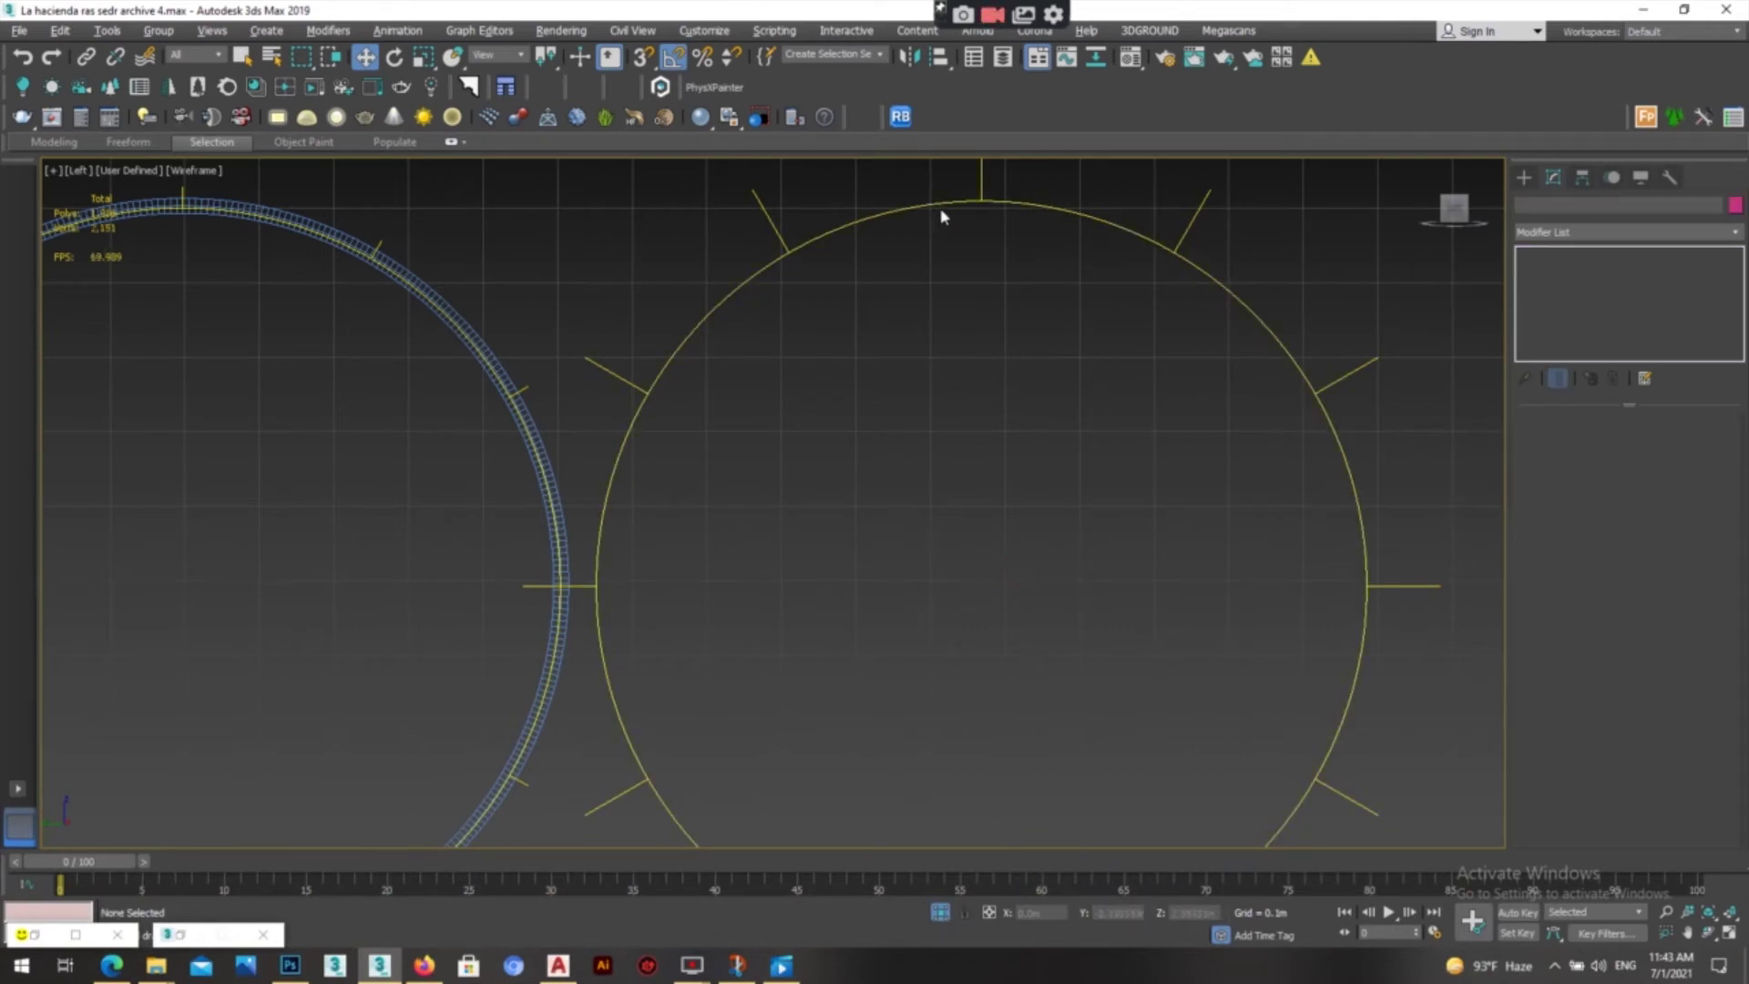
middle_drag(998, 594, 1026, 473)
scroll(1116, 329, down, 3)
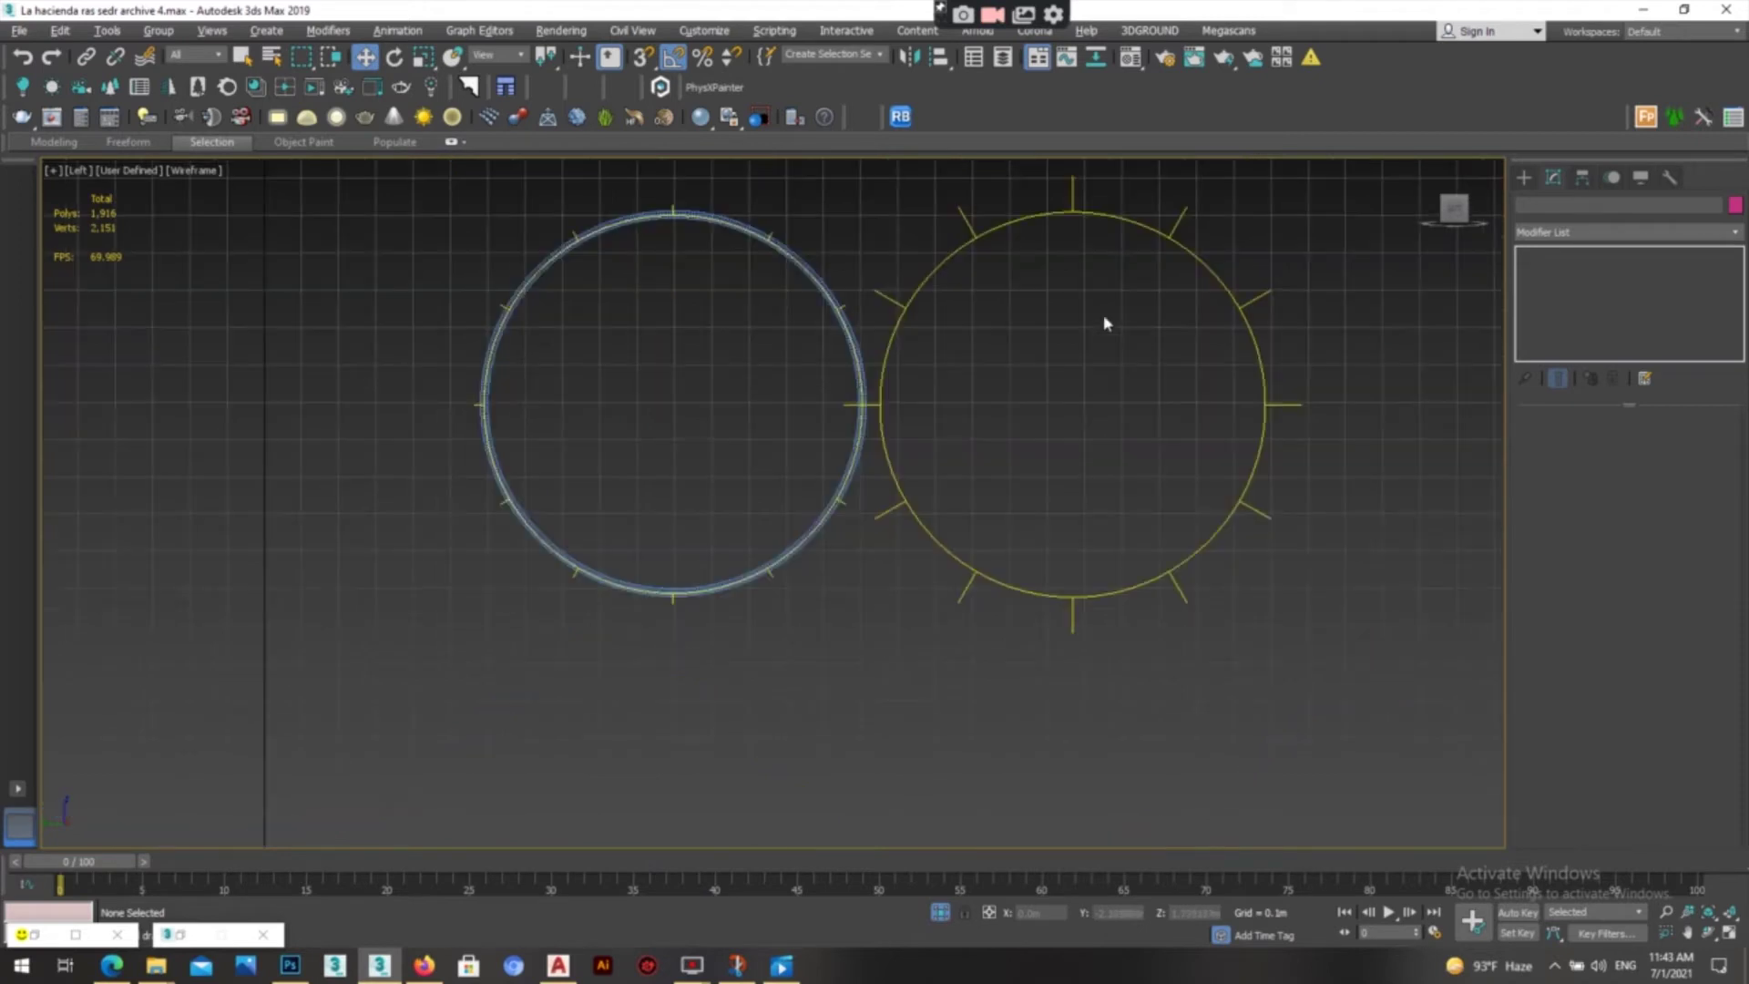
middle_drag(1112, 198, 1100, 260)
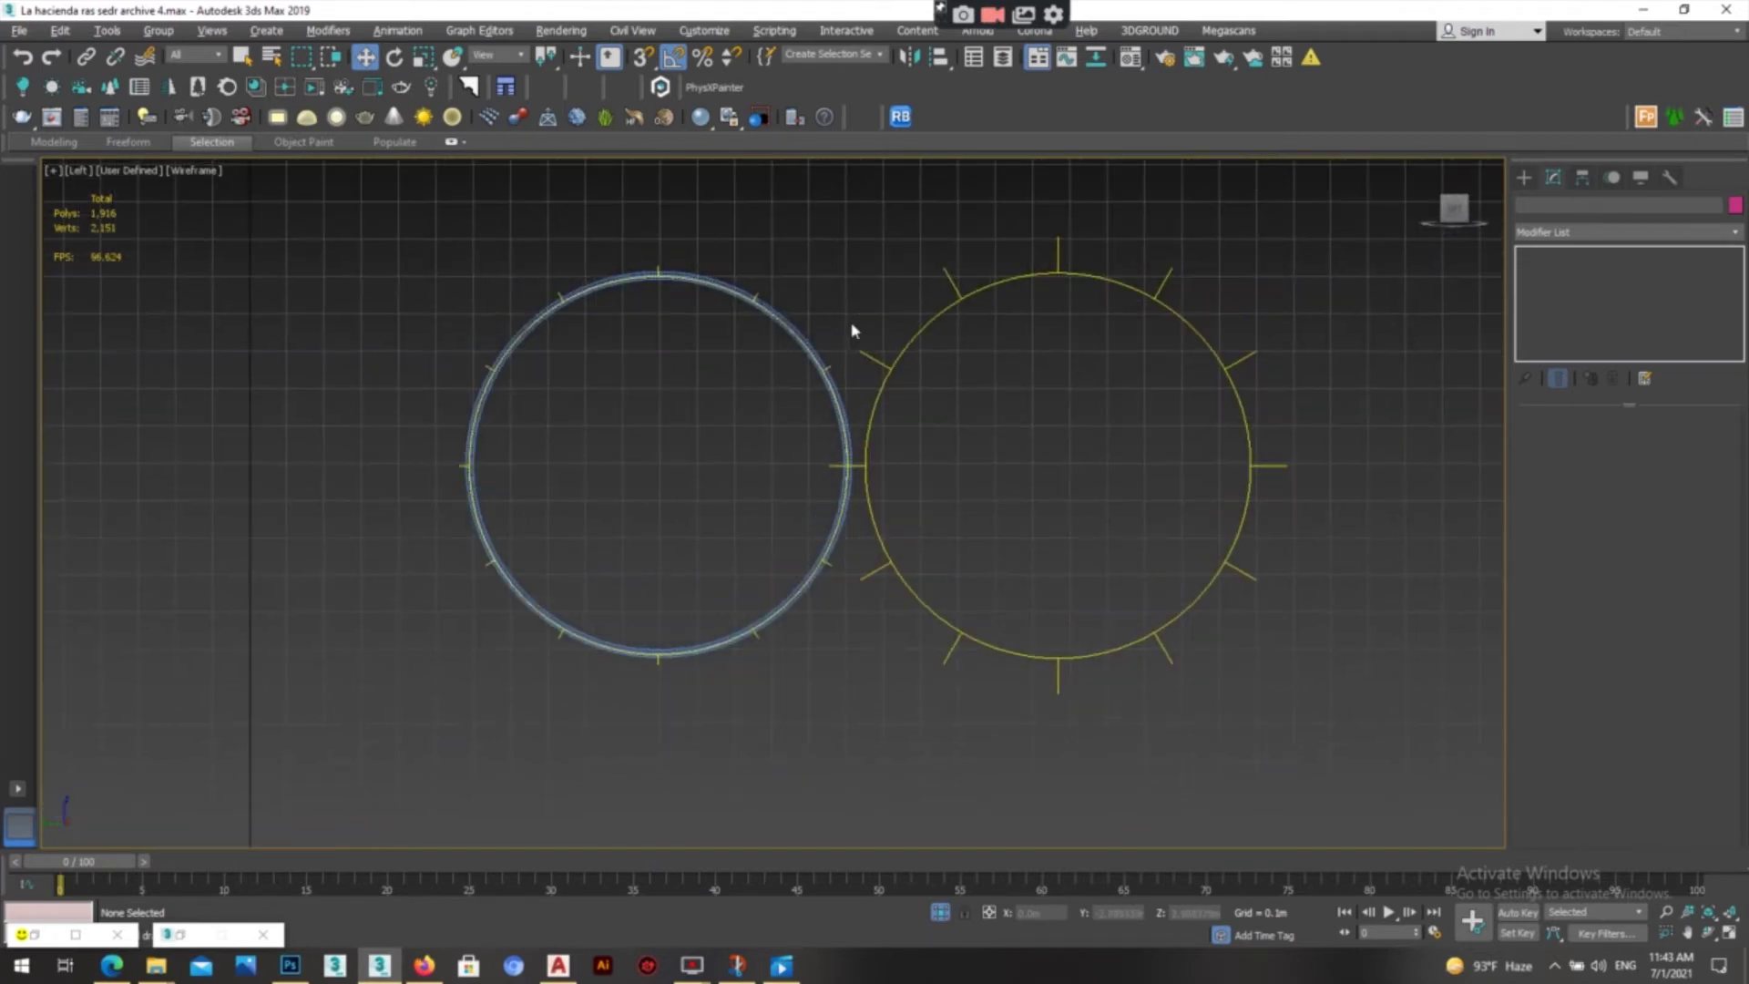
- Delete the spare cylinder light standing beside the mirror, leaving only the mirror with its own ring light
scroll(1042, 336, up, 2)
drag(1317, 196, 1146, 428)
drag(1260, 215, 1033, 401)
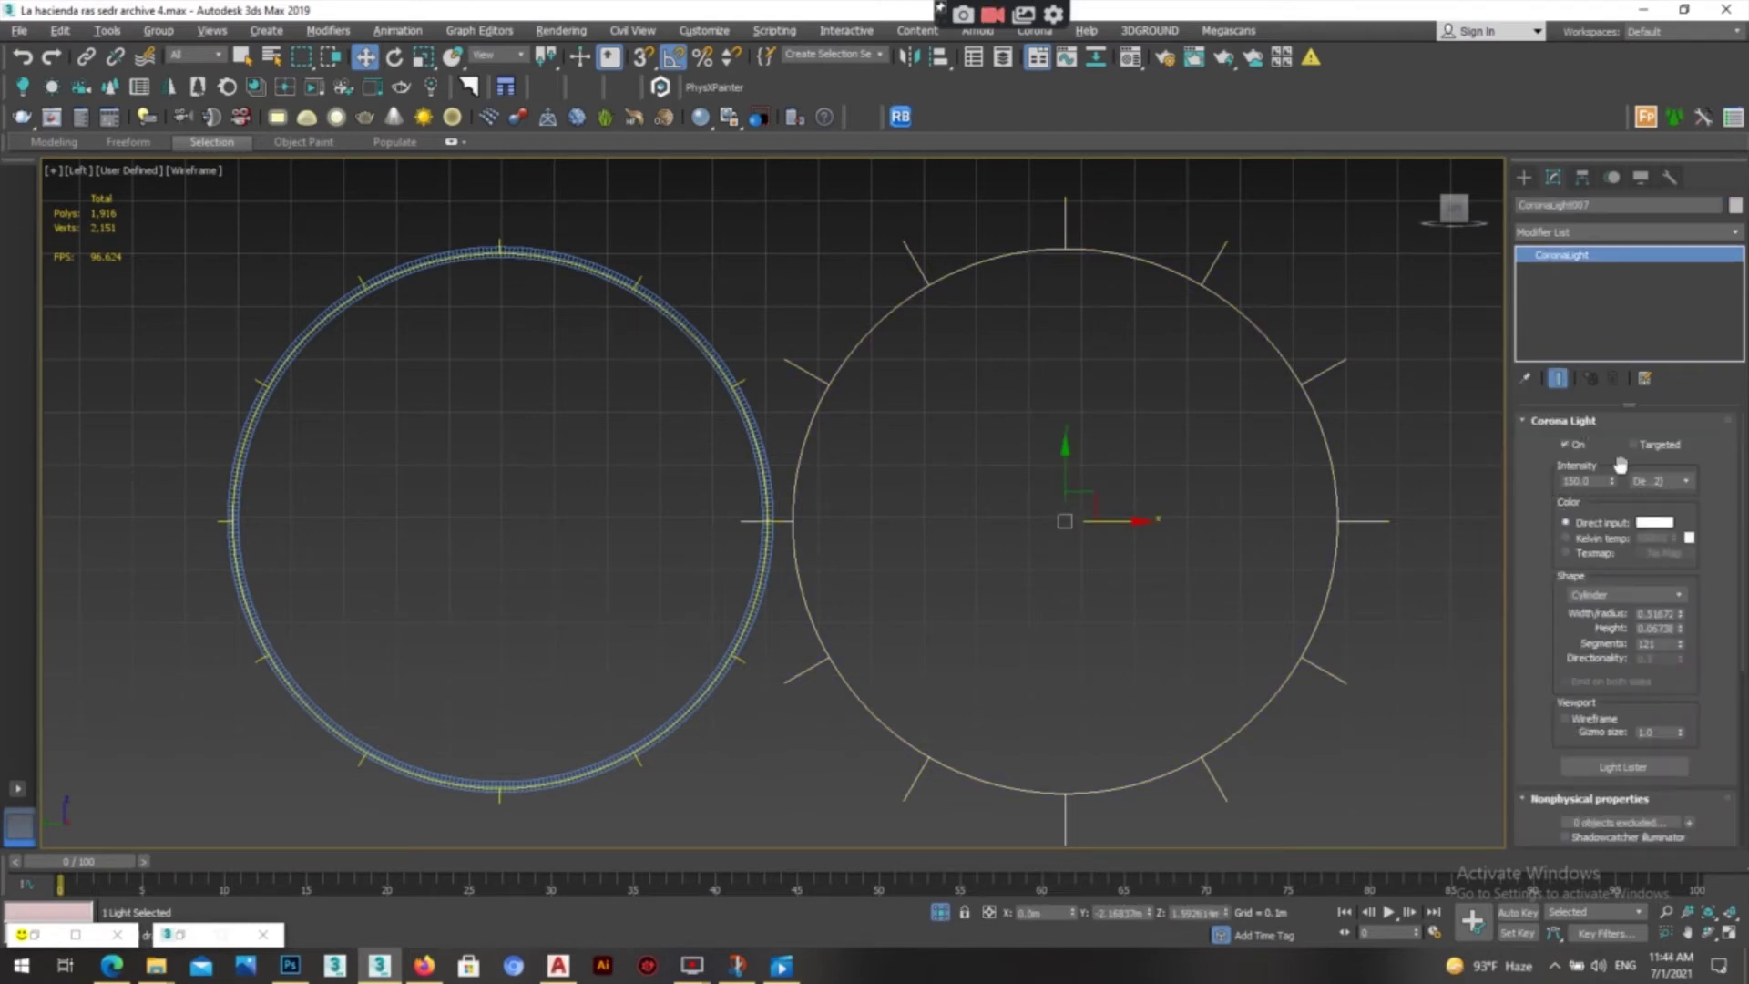
double_click(1592, 481)
click(1195, 275)
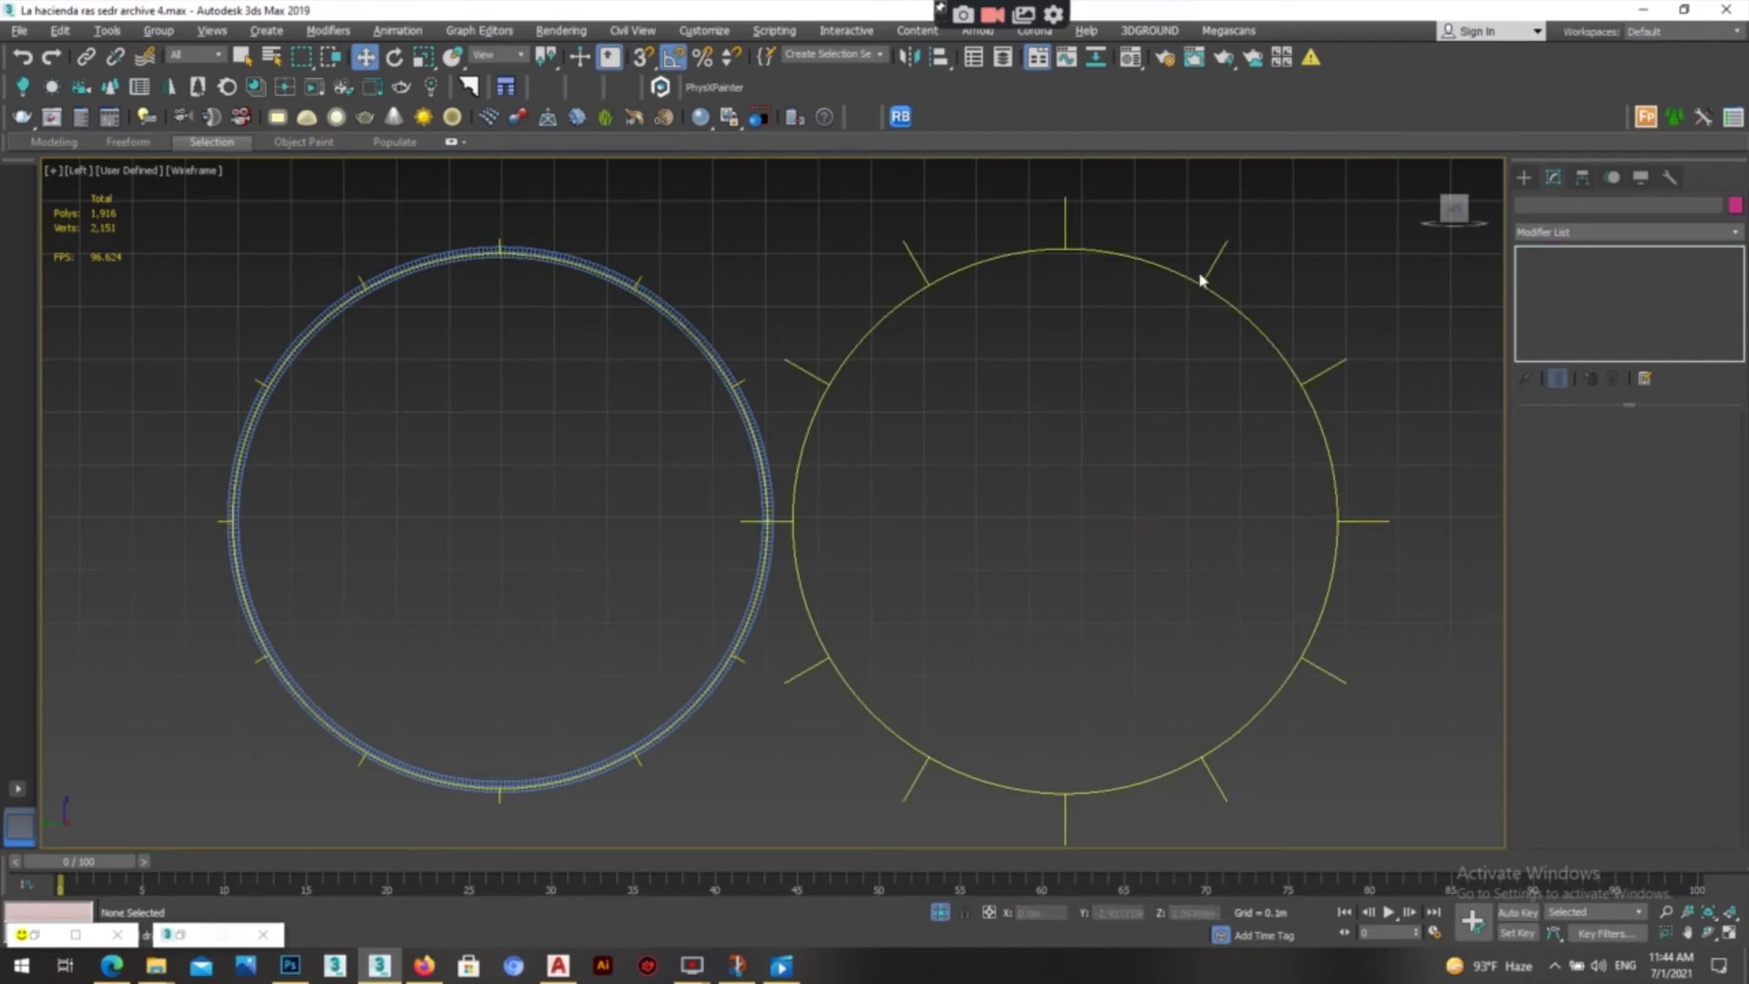
click(1193, 284)
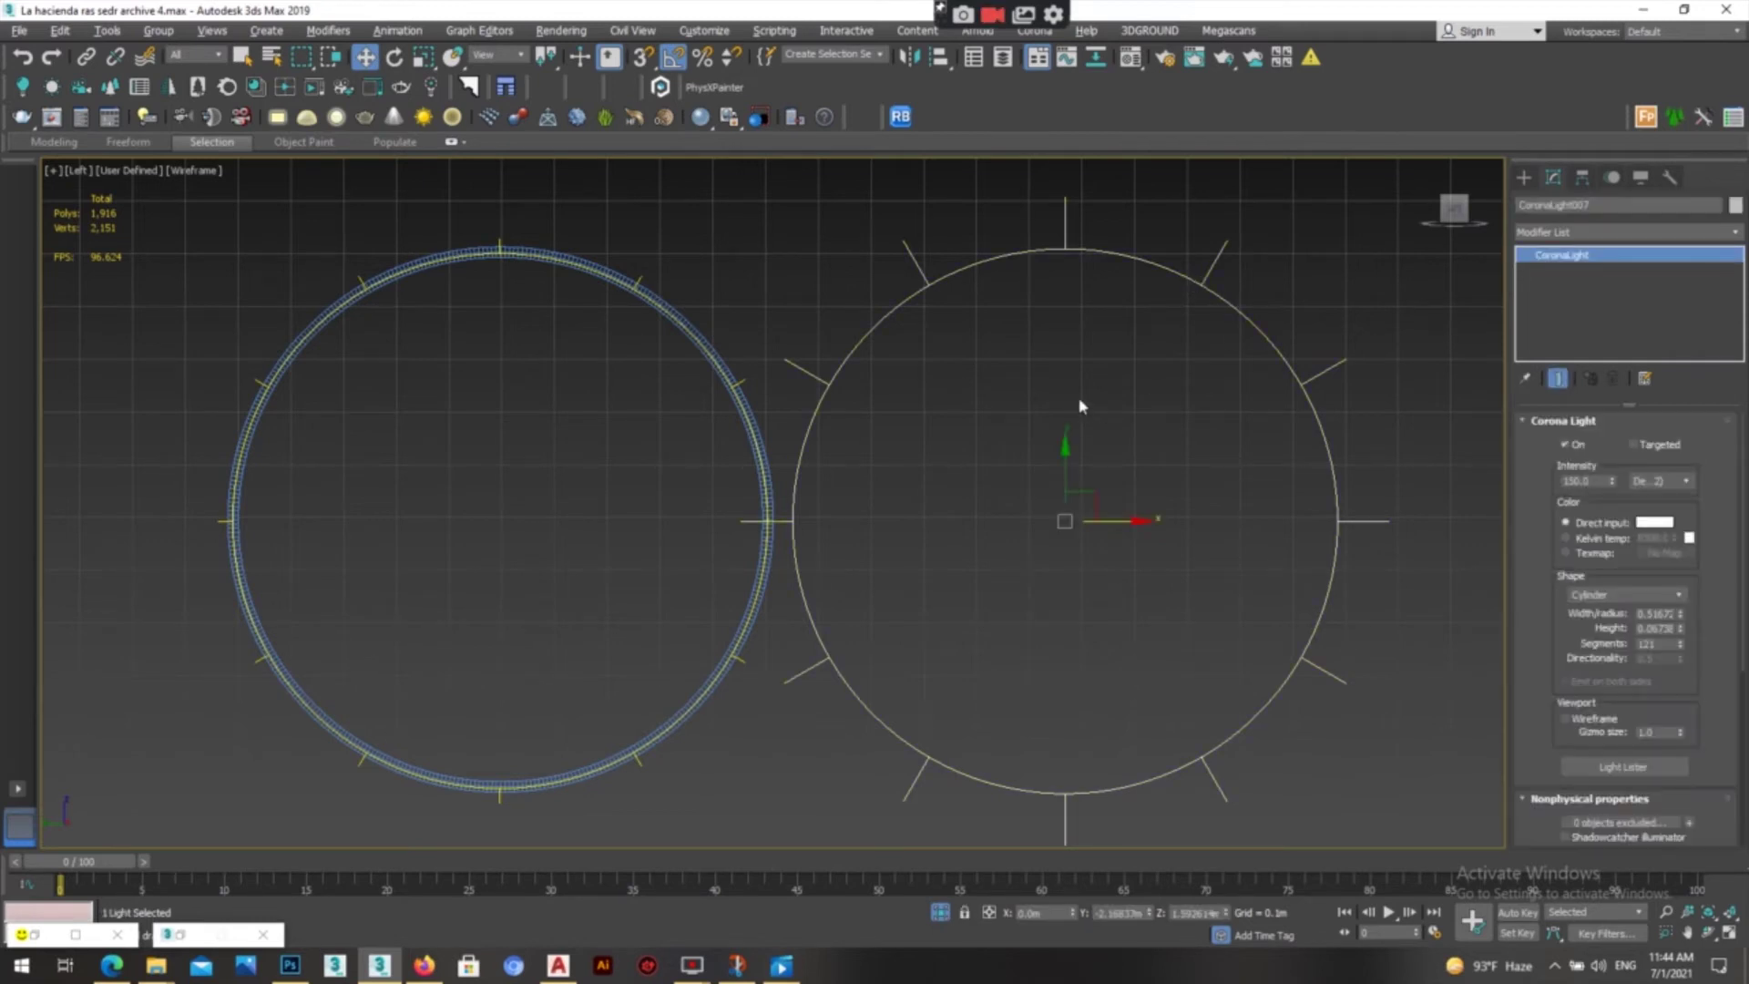
key(p)
key(z)
alt+middle_drag(934, 435, 995, 474)
scroll(987, 449, down, 5)
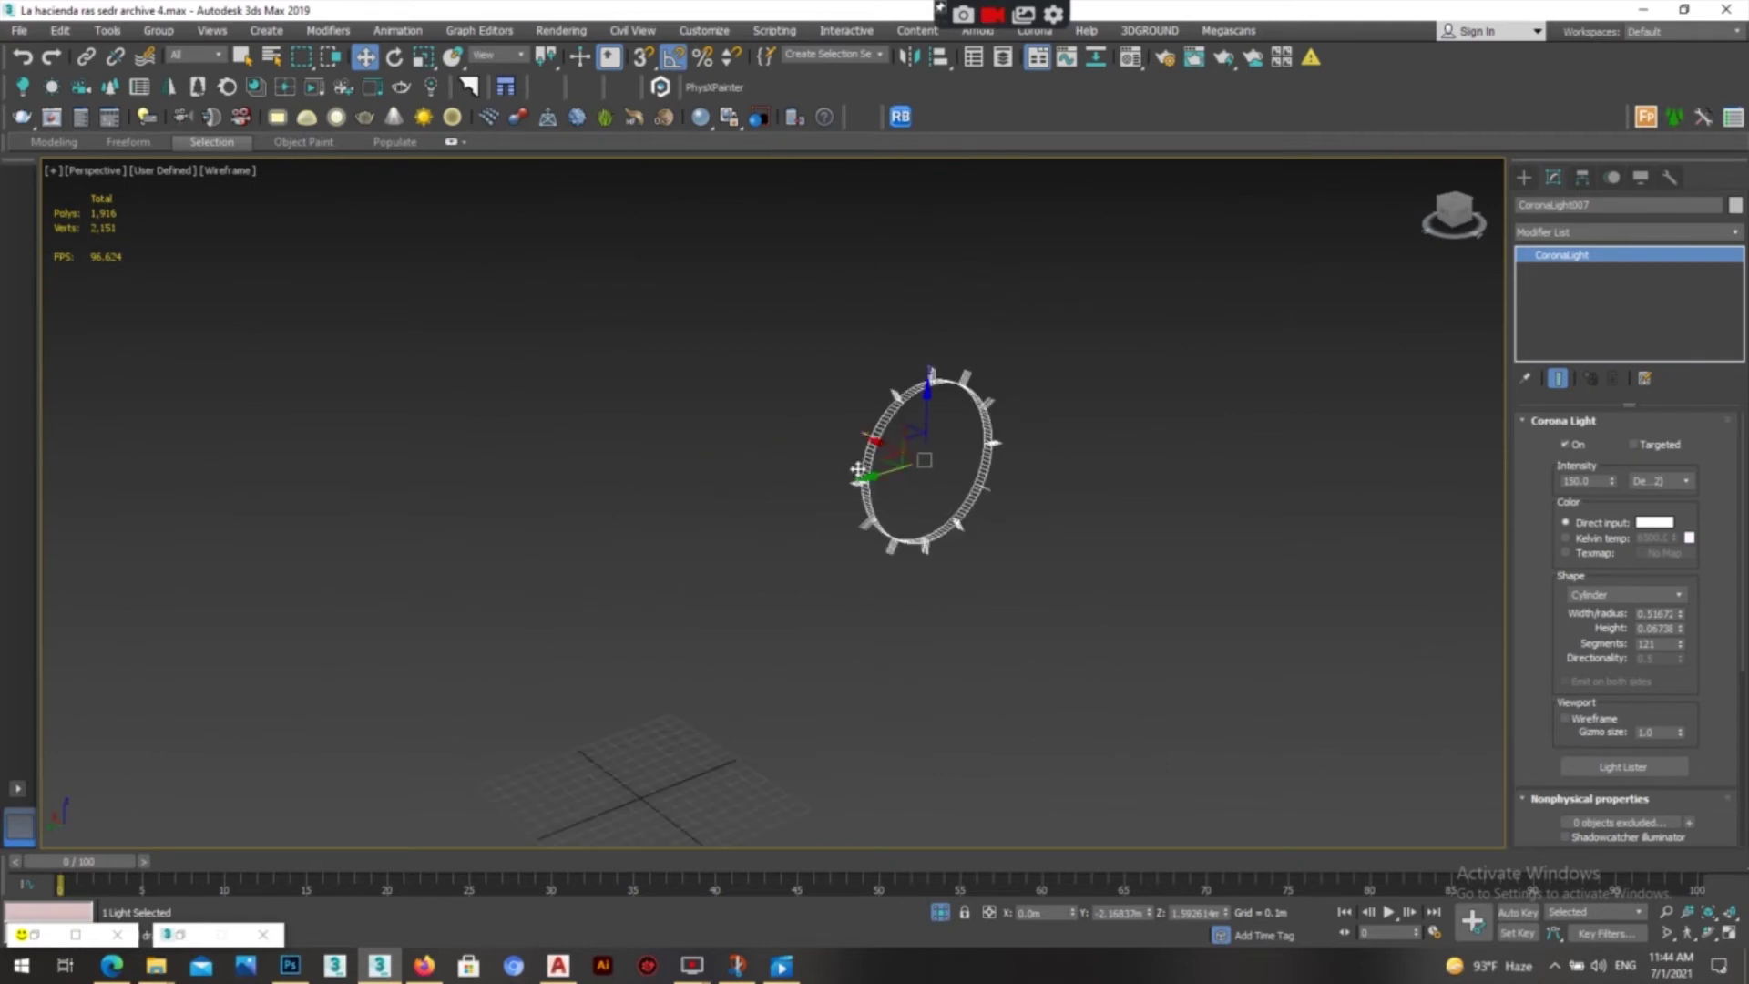
scroll(858, 469, down, 4)
scroll(1071, 562, up, 4)
click(1069, 529)
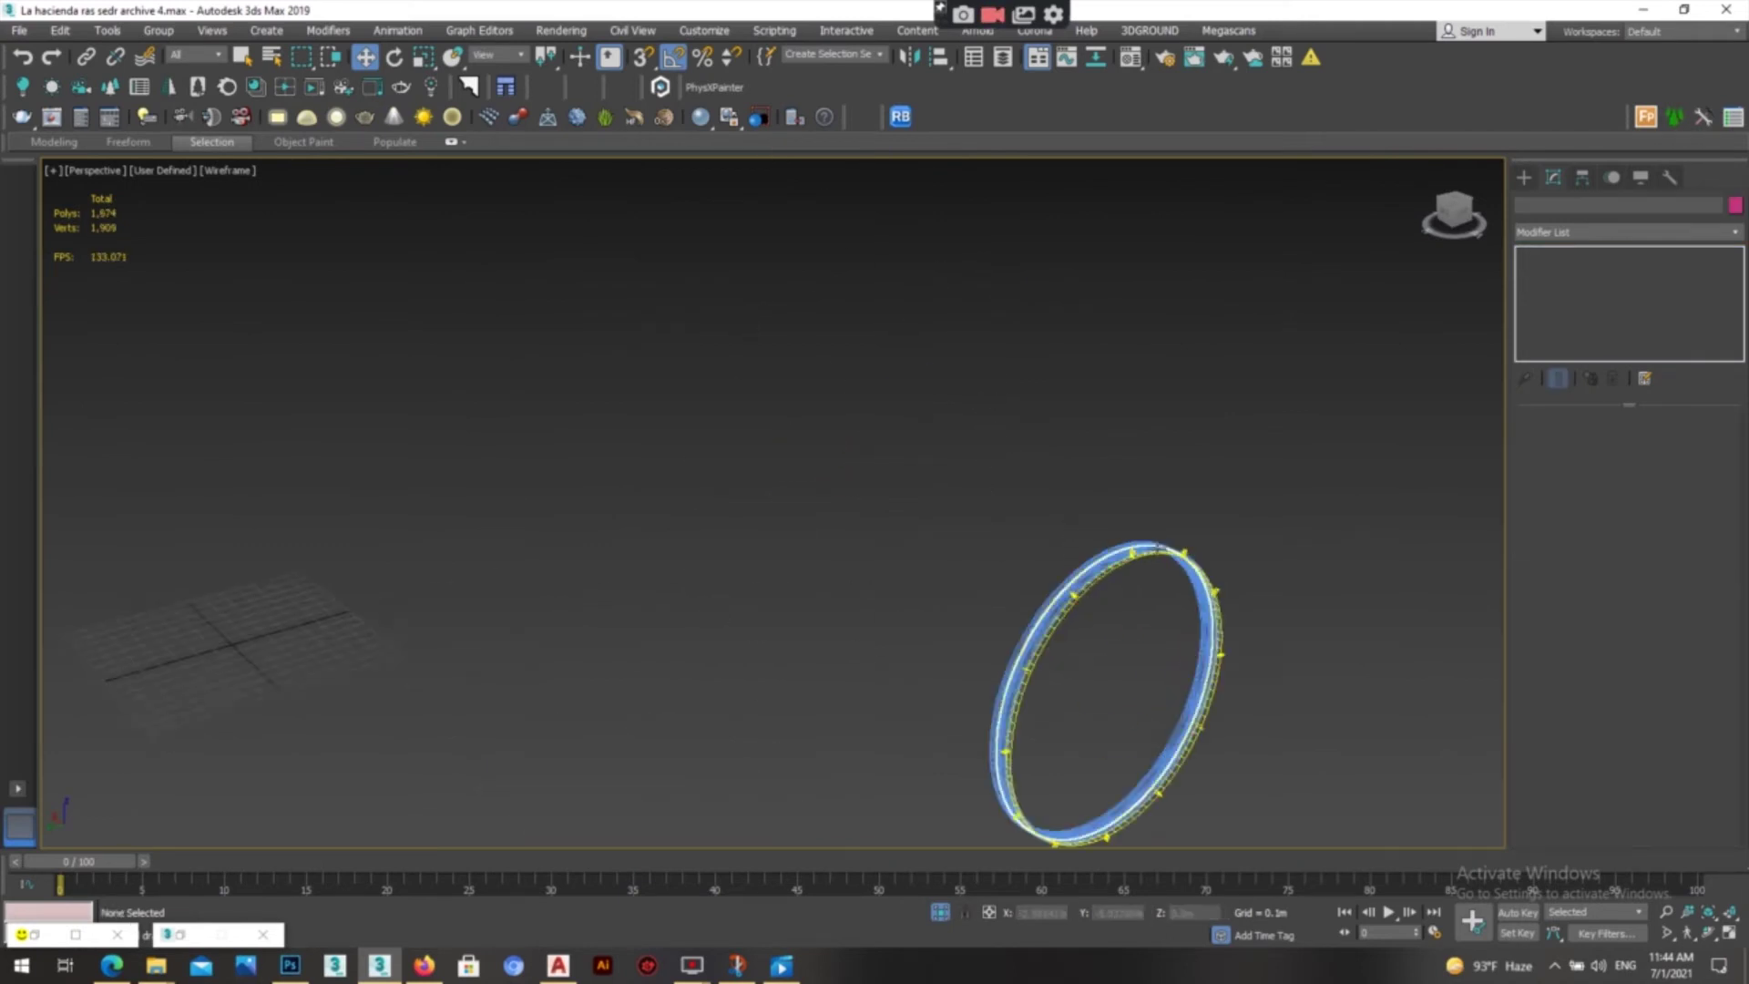
- Examine in perspective how the ring light sits against the mirror frame, in both wireframe and shaded display
scroll(1161, 609, up, 4)
alt+middle_drag(1162, 610, 1090, 504)
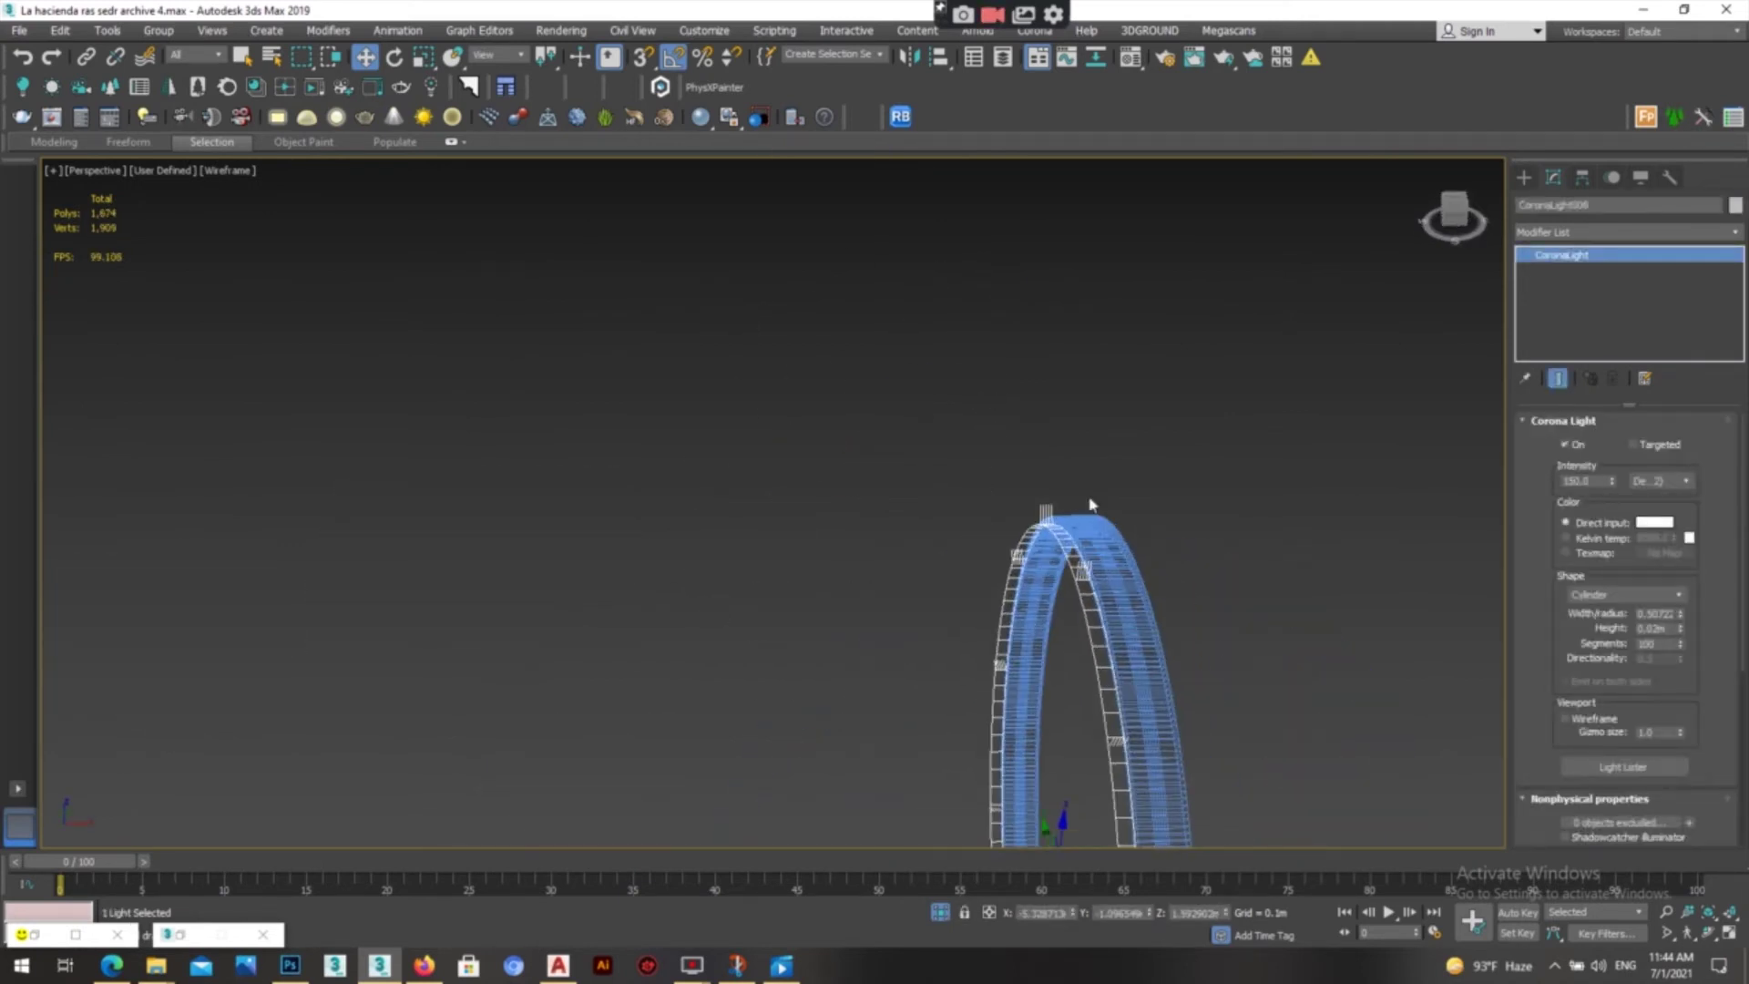
click(1124, 422)
scroll(1064, 572, up, 3)
click(1058, 569)
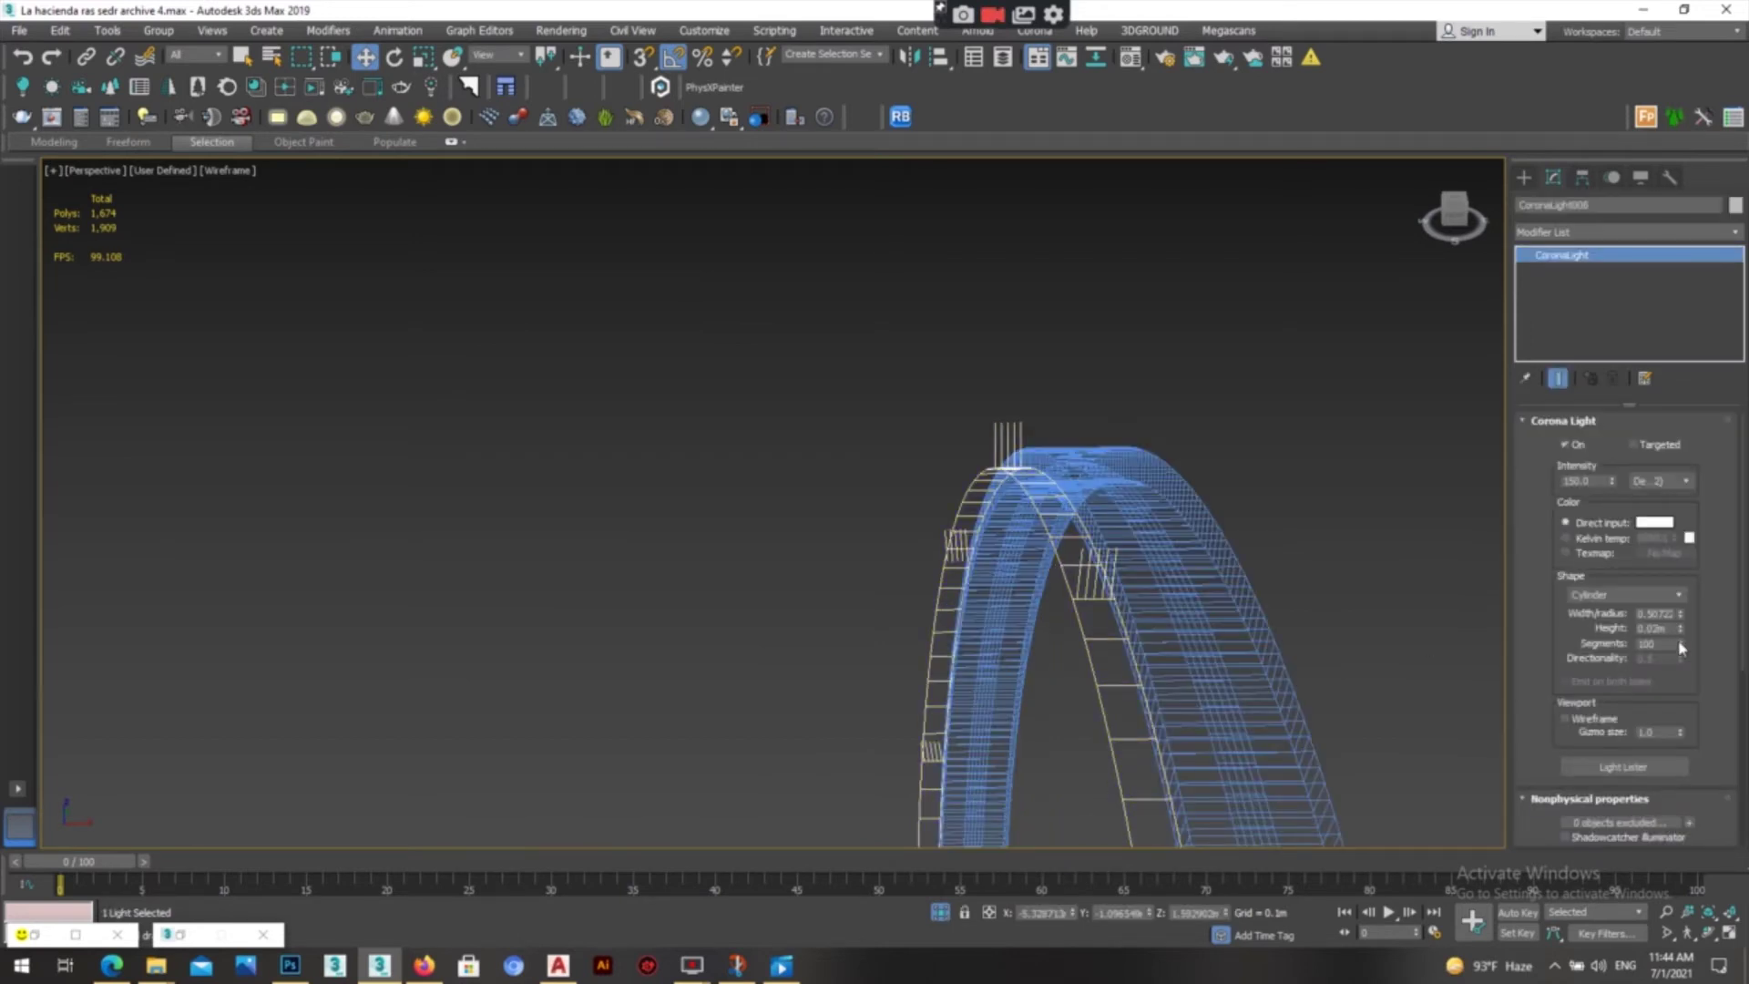
alt+middle_drag(1061, 557, 921, 489)
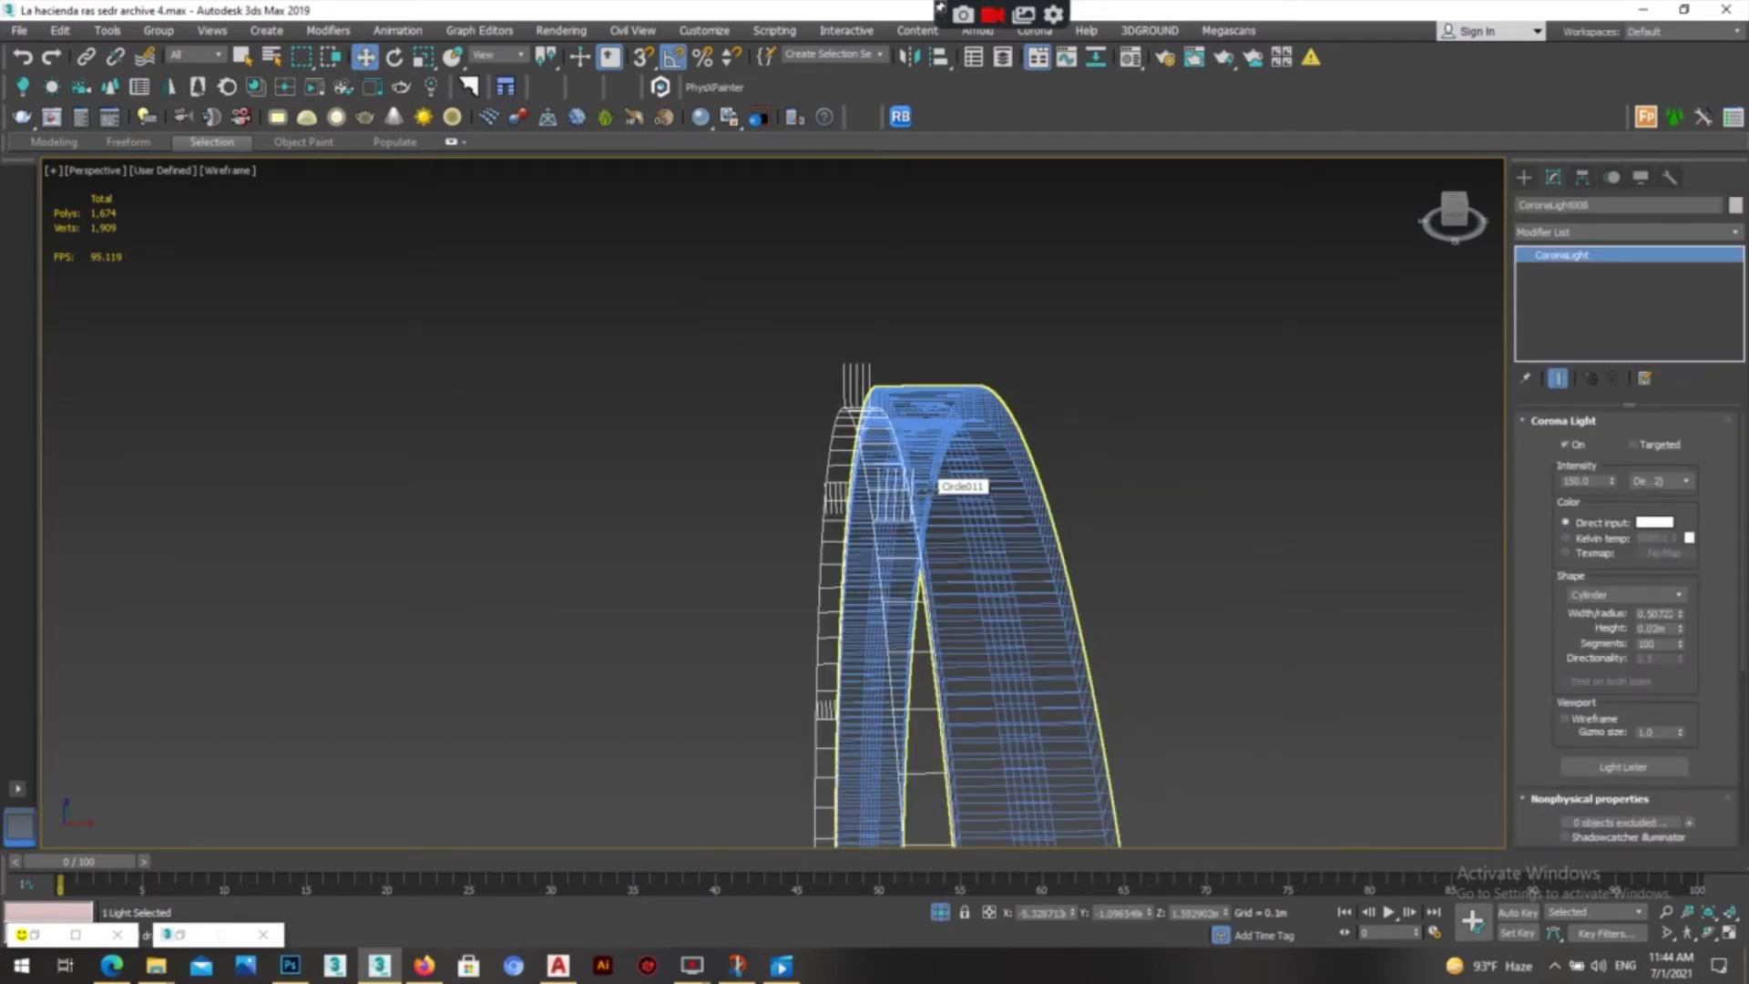
scroll(922, 489, down, 3)
drag(1073, 414, 607, 589)
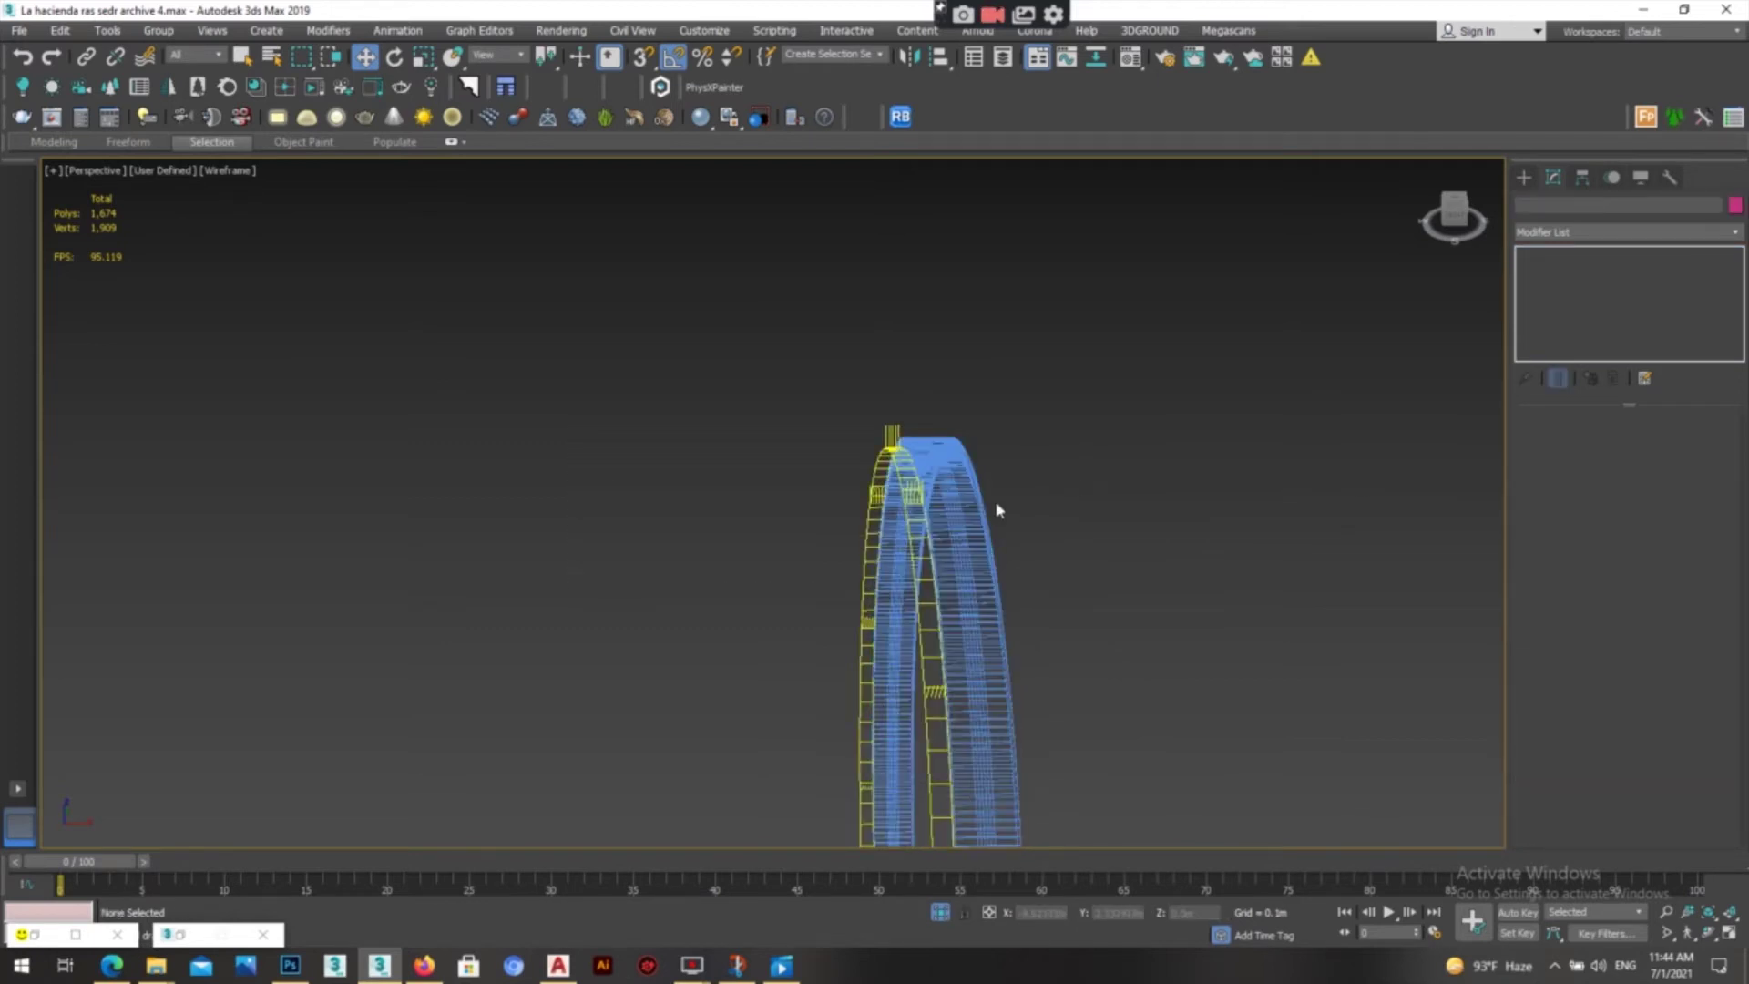
key(F3)
click(923, 520)
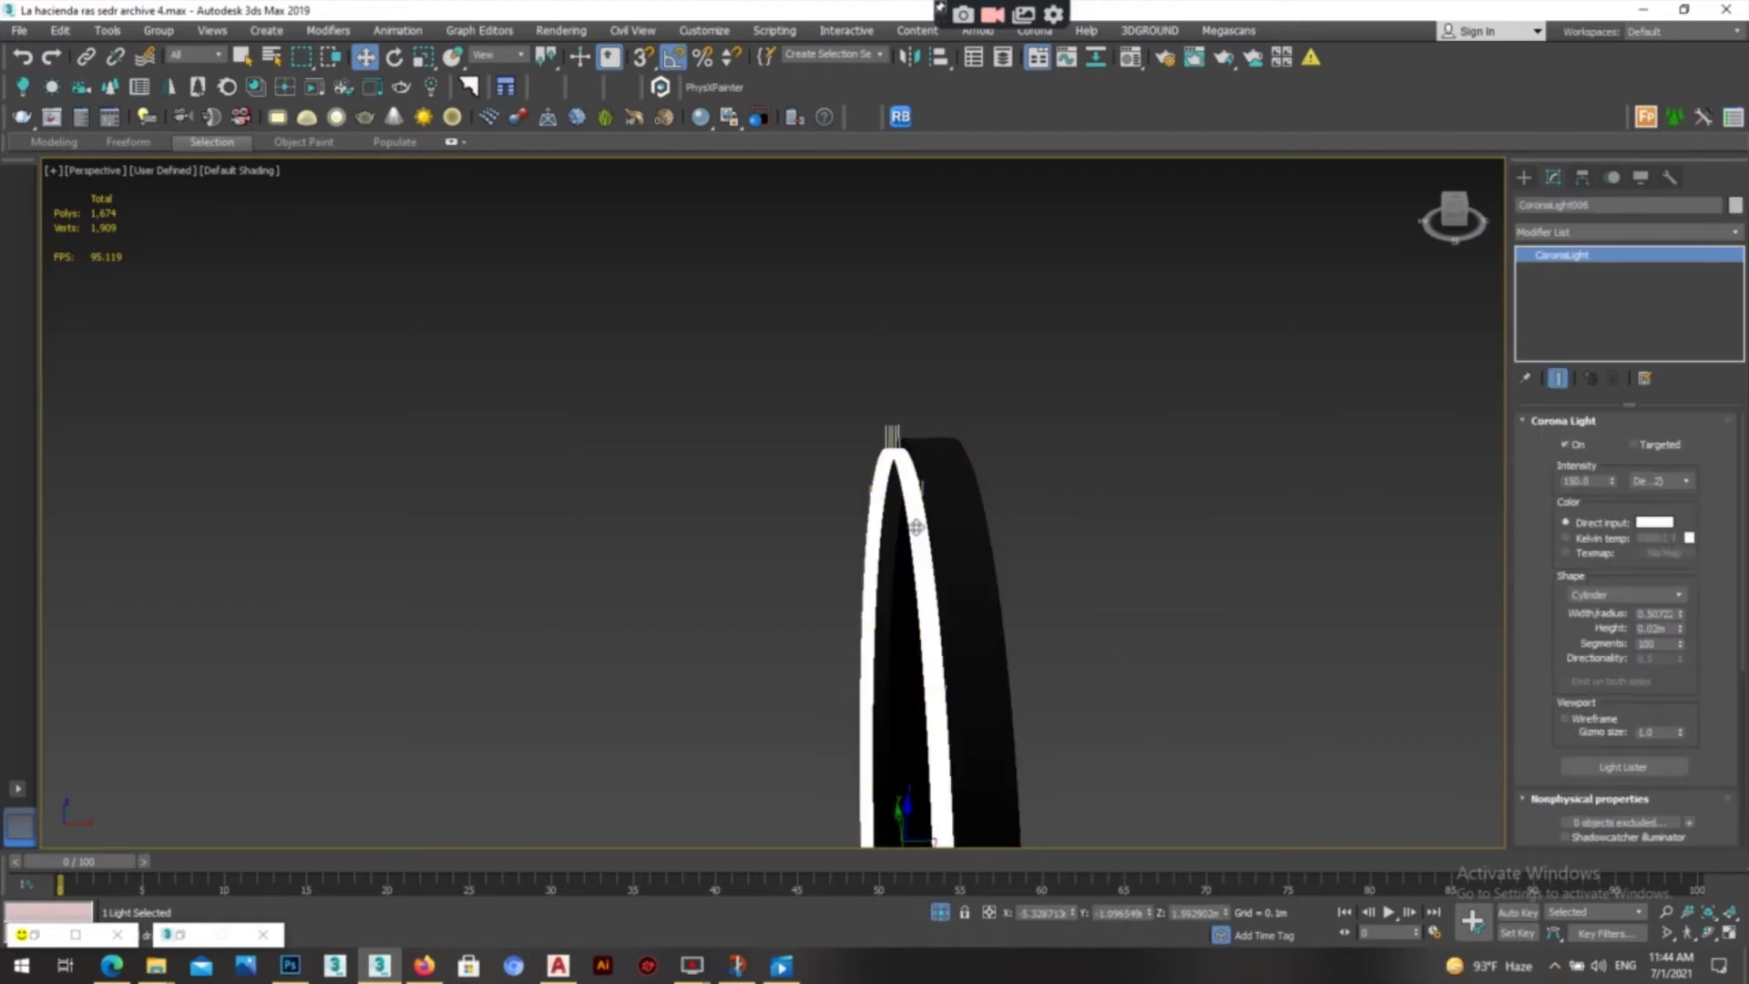
- Examine the ring light's placement against the back of the mirror frame from above, shaded and in wireframe
key(t)
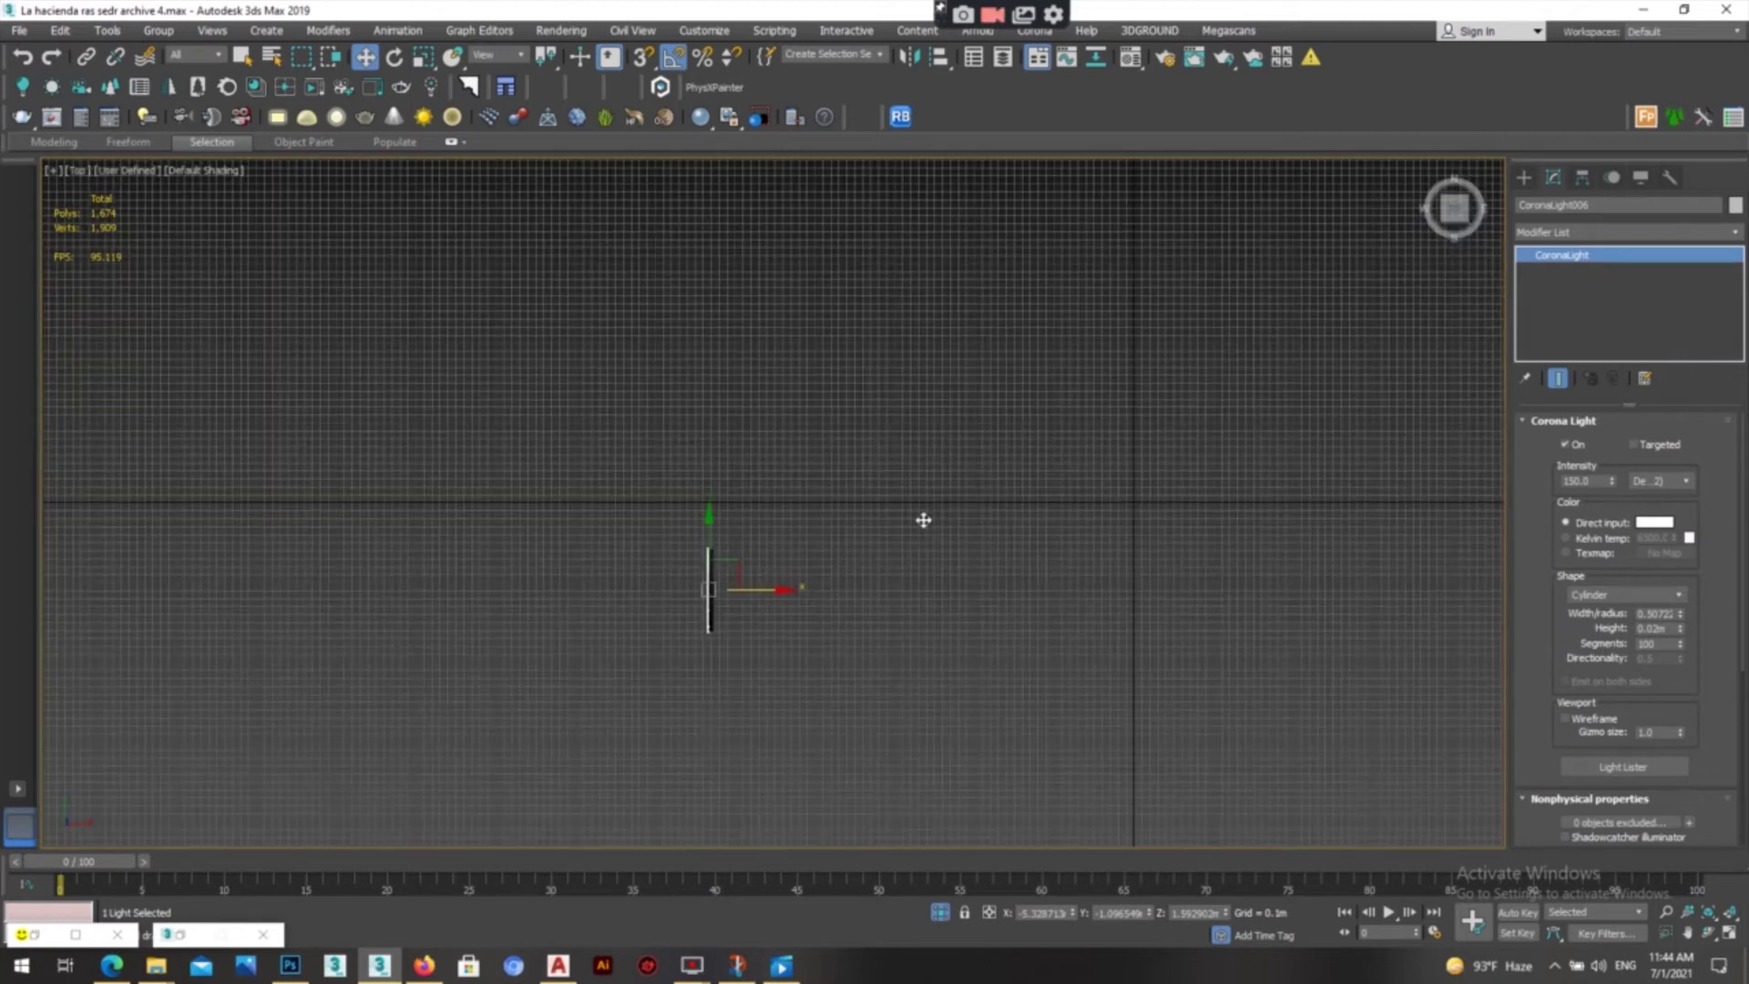
scroll(738, 559, up, 4)
click(685, 583)
middle_drag(600, 620, 768, 399)
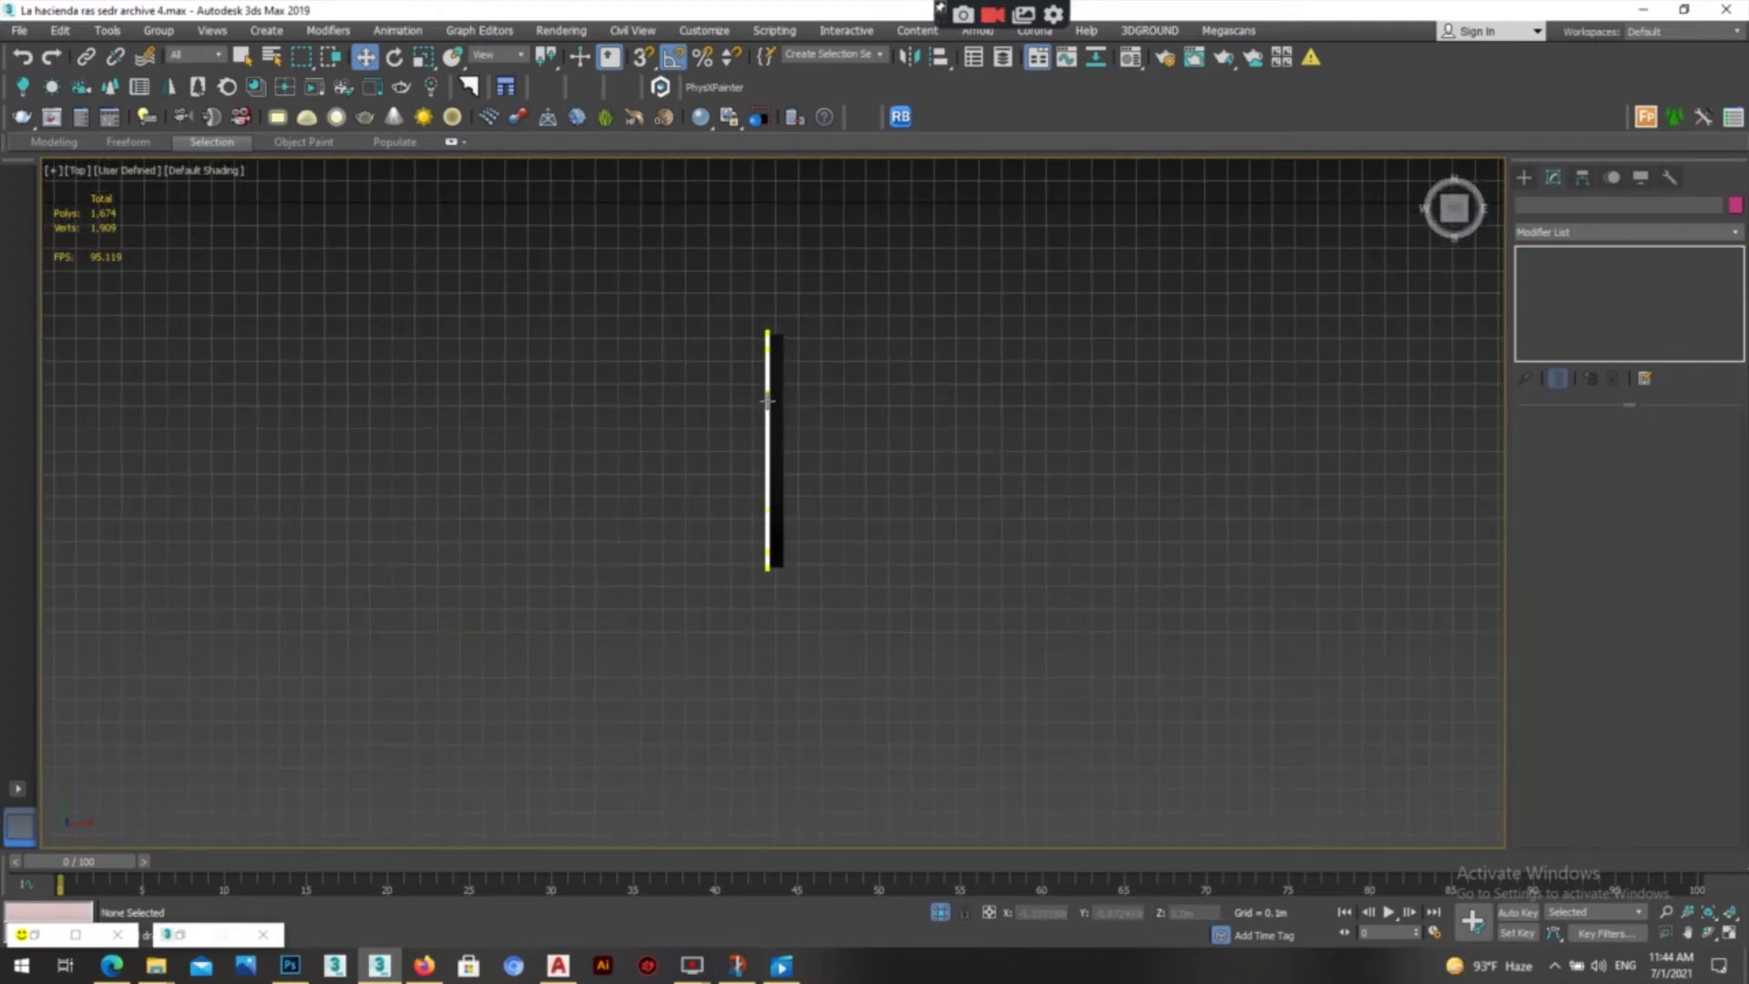
scroll(760, 391, up, 4)
click(783, 436)
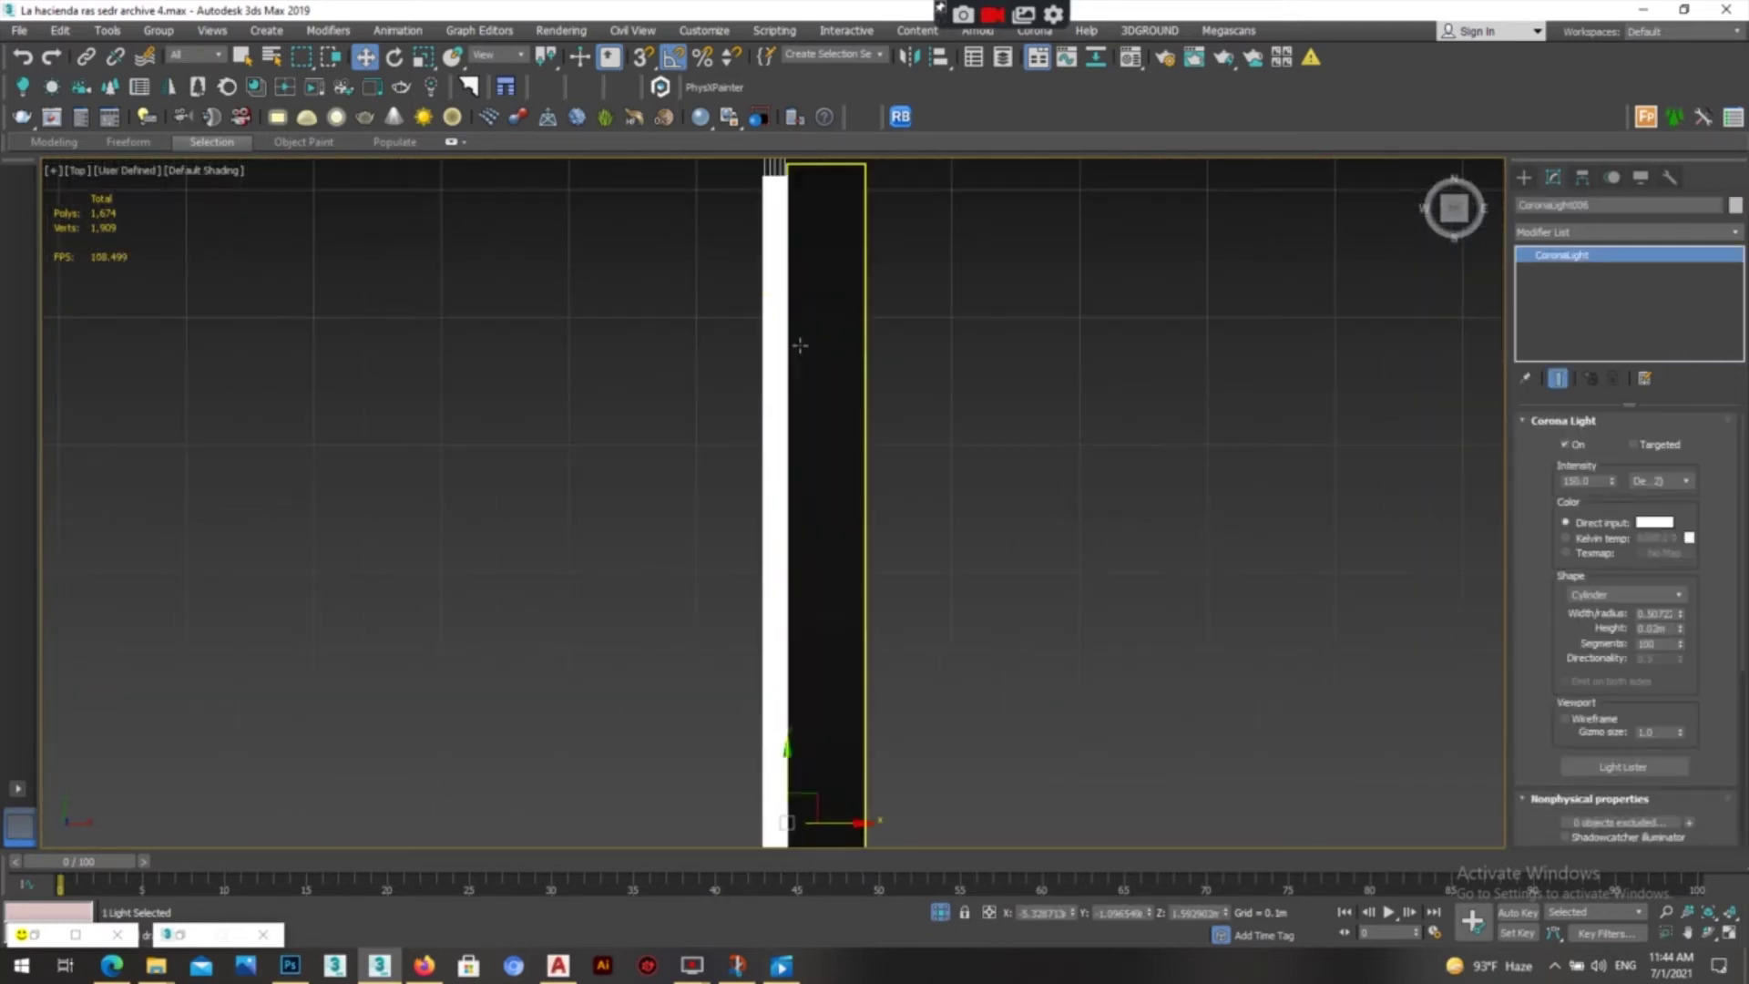
key(F3)
scroll(901, 492, down, 2)
click(731, 601)
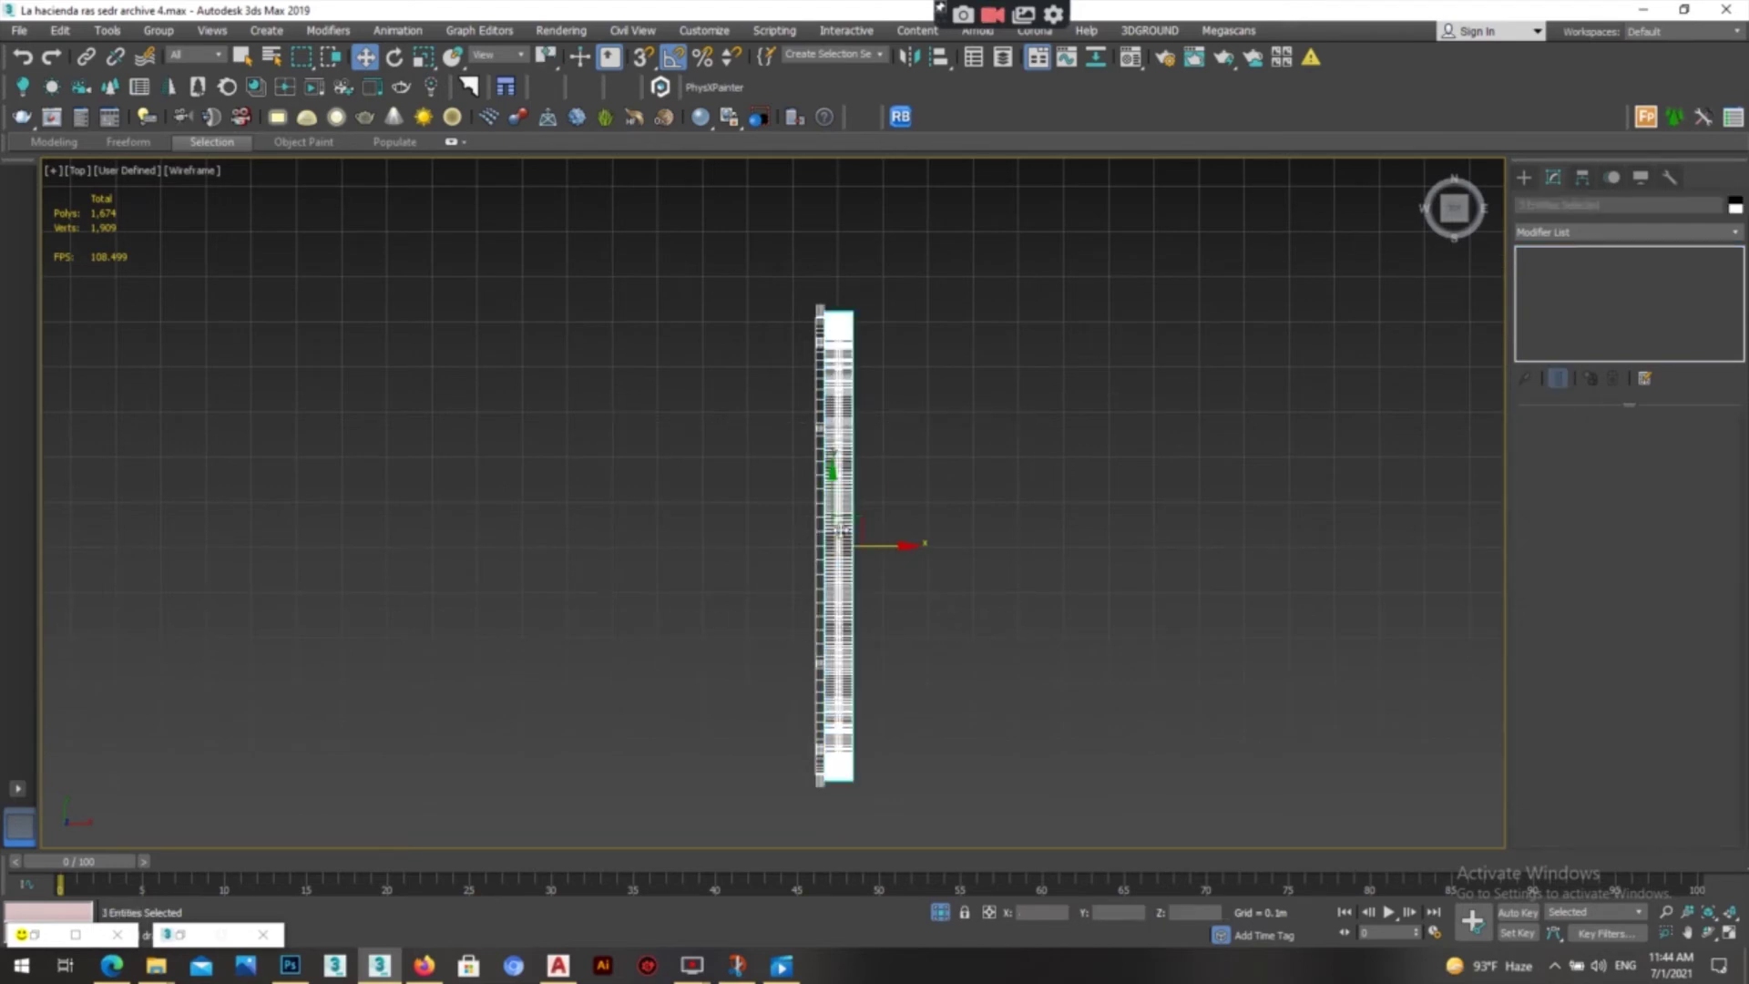
scroll(773, 536, up, 3)
drag(1064, 430, 620, 606)
scroll(794, 577, up, 1)
click(1056, 579)
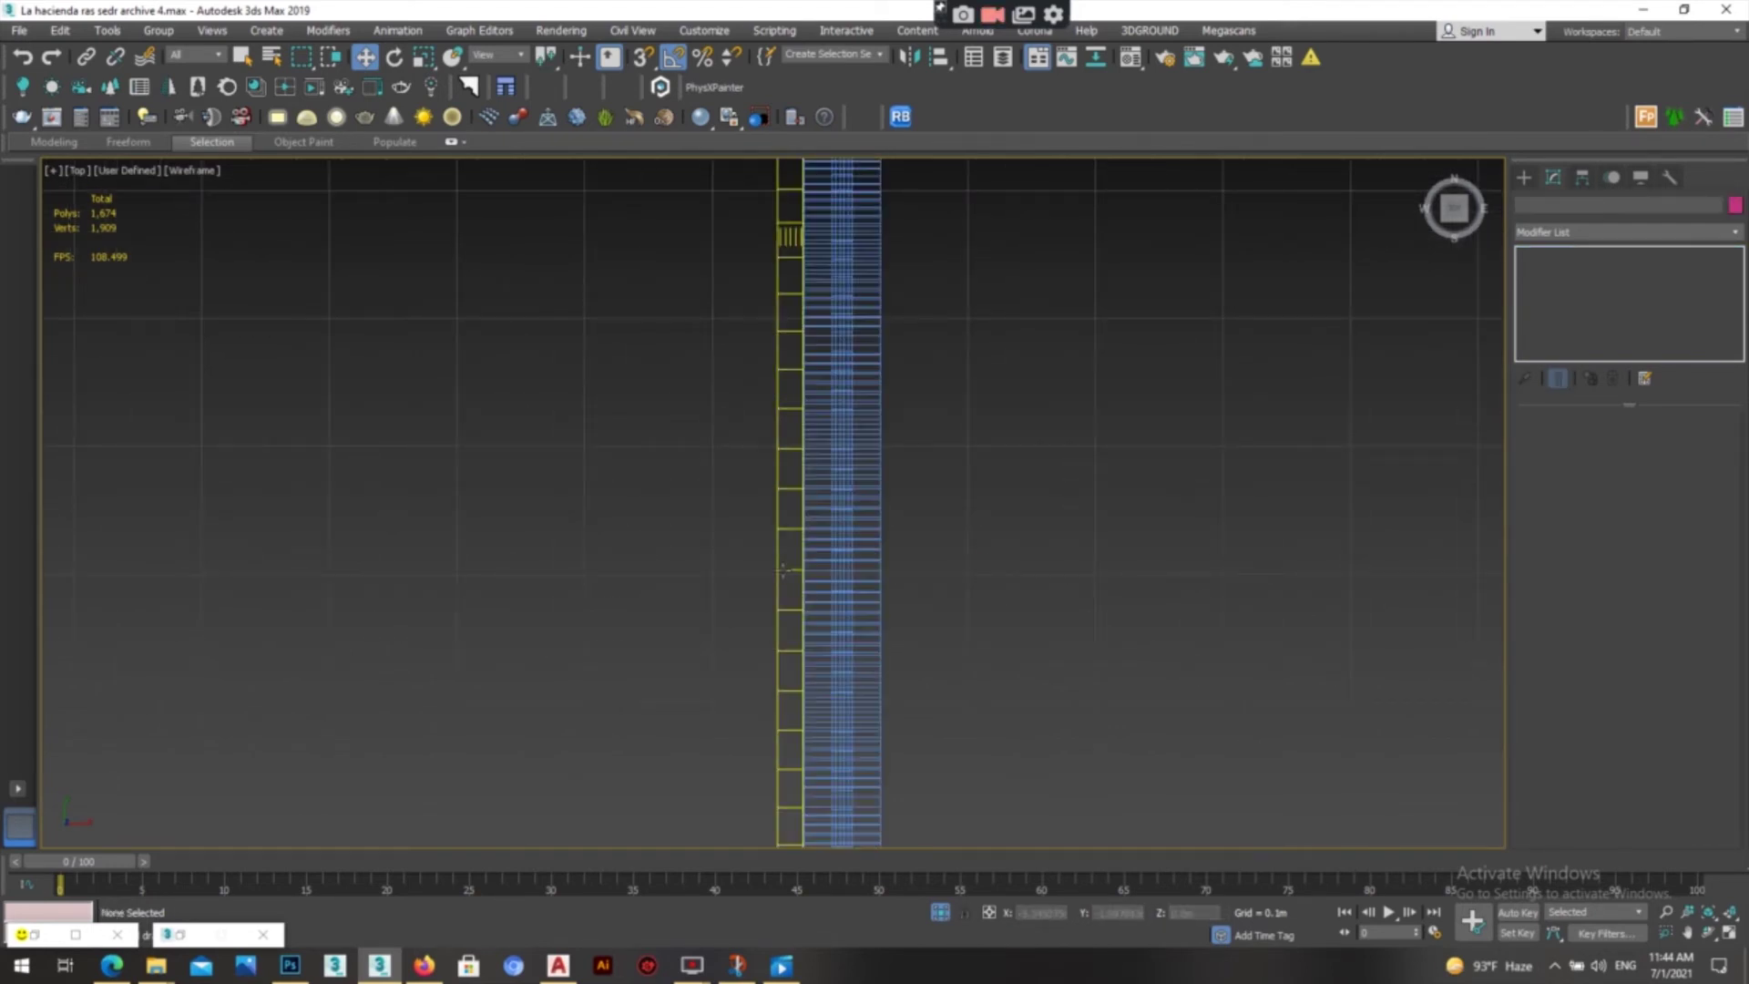
click(785, 569)
- End the isolation, add the wall behind the mirror to the mirror and light selection, and isolate them together
drag(1015, 491, 593, 610)
click(940, 912)
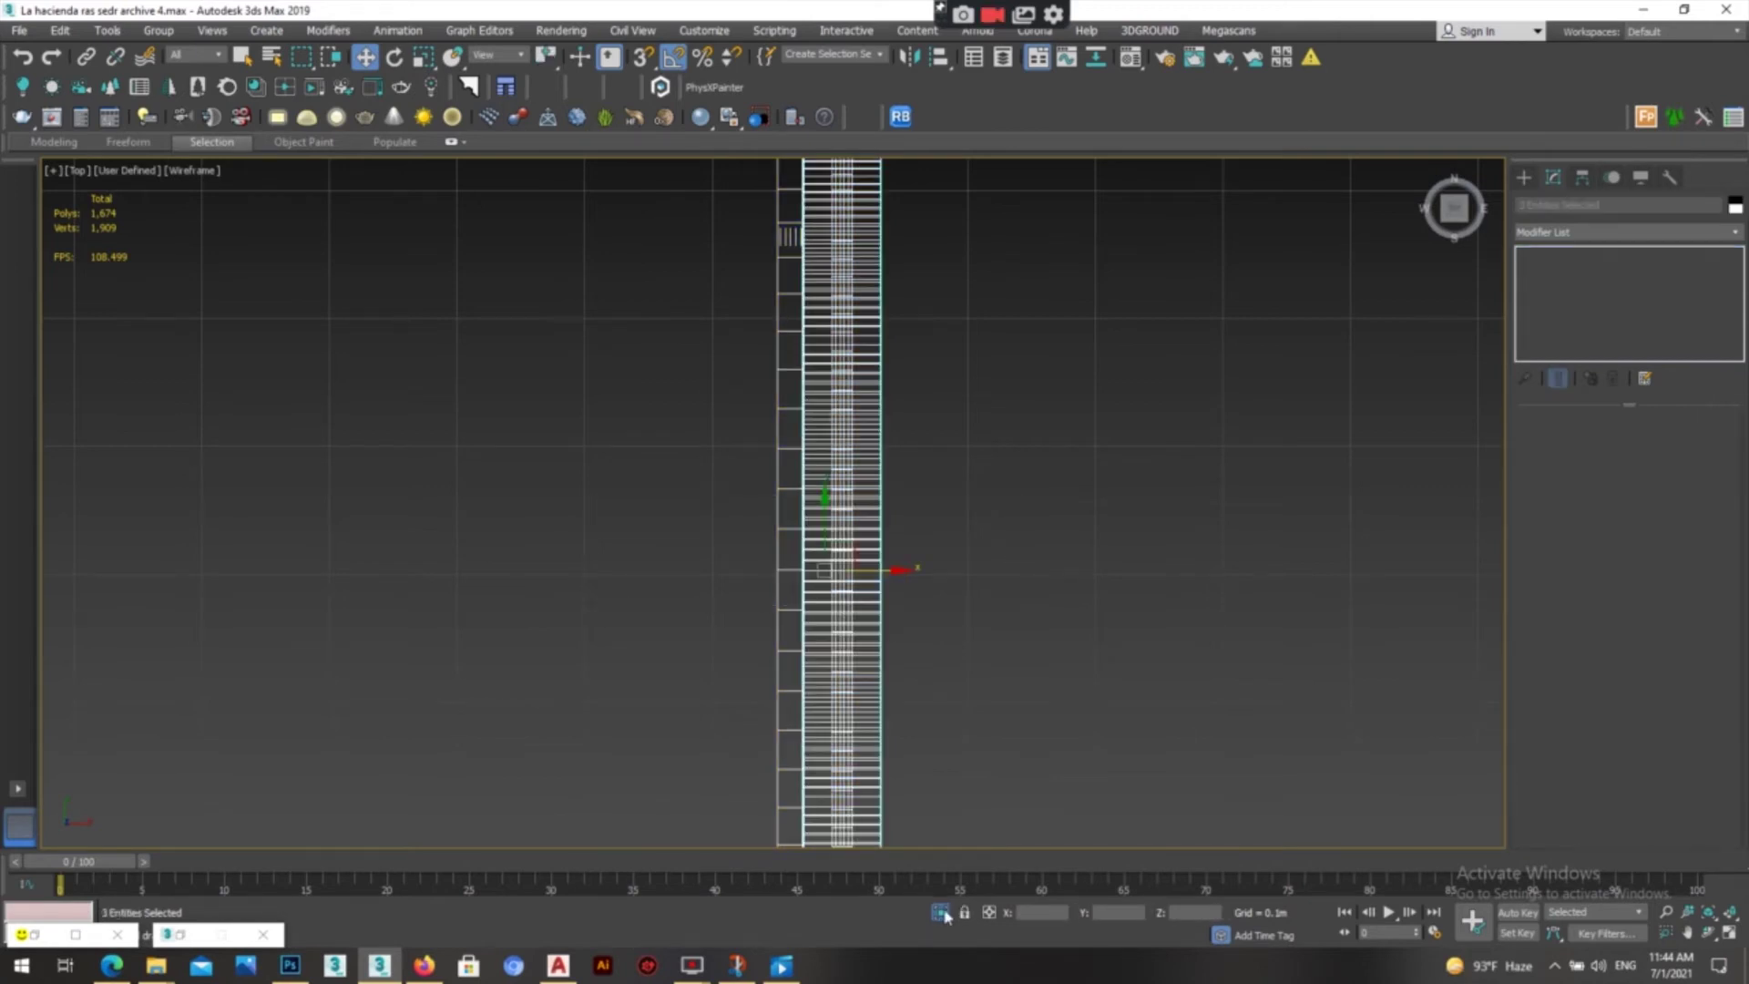
scroll(765, 572, up, 2)
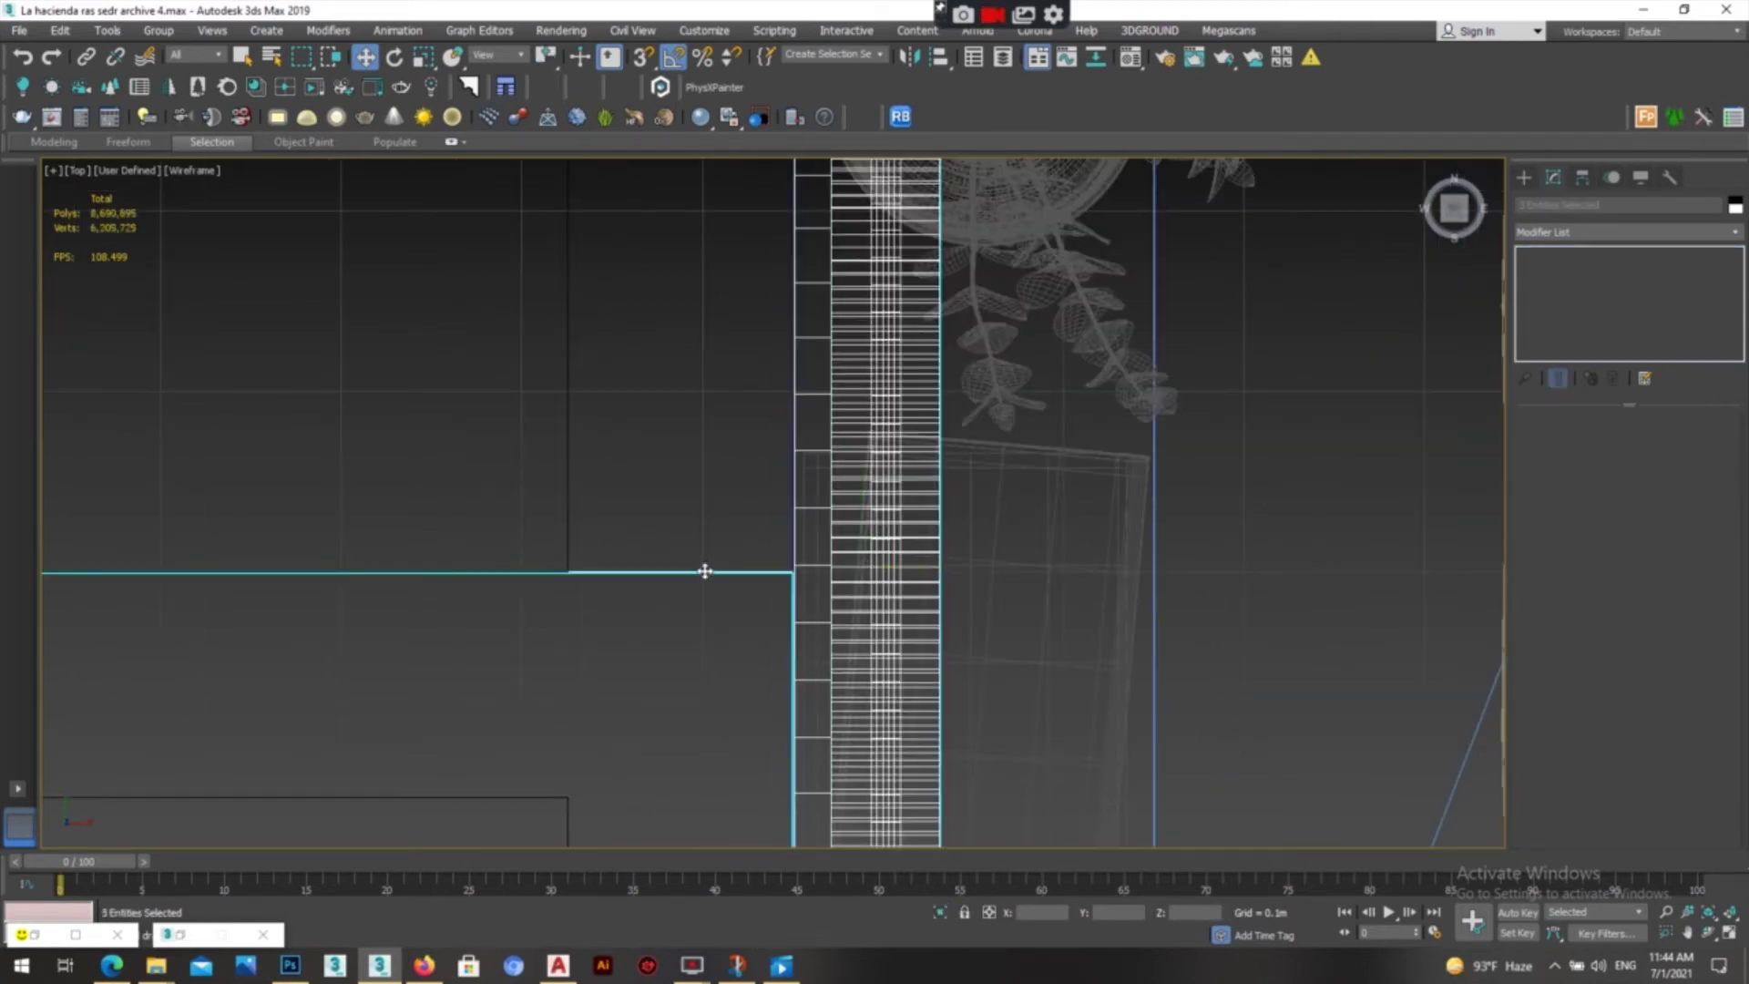
scroll(702, 577, down, 4)
ctrl+click(623, 523)
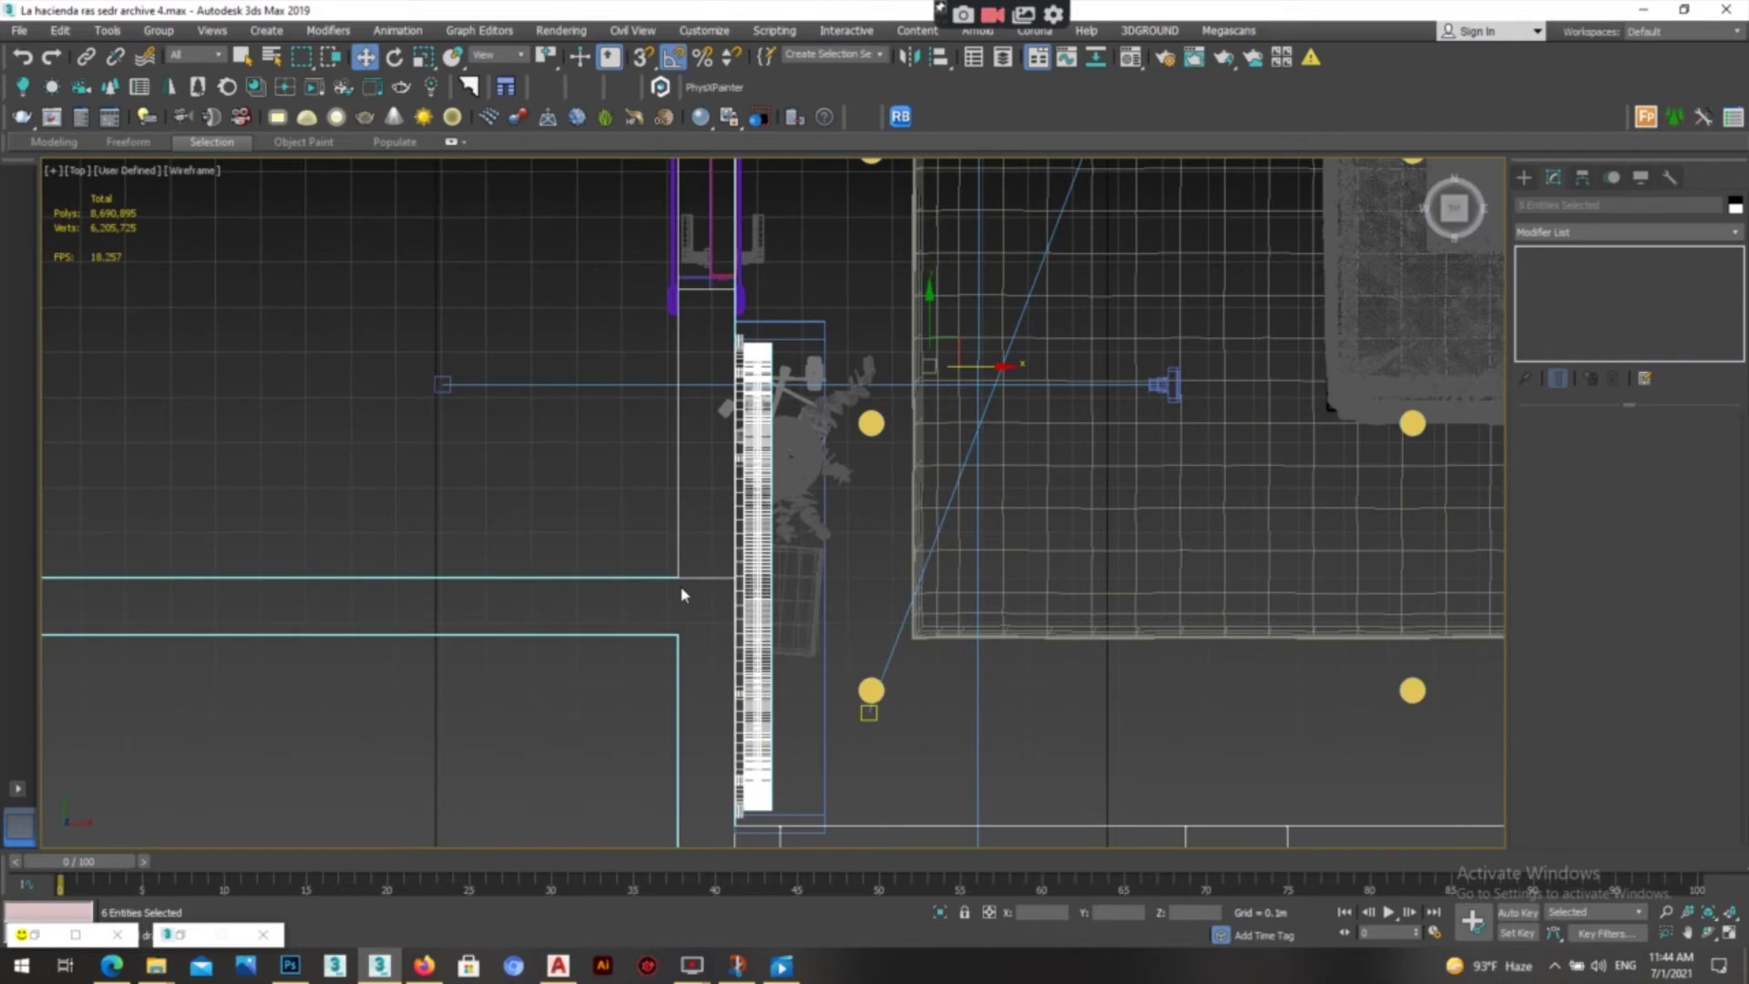
key(alt+q)
click(870, 543)
scroll(855, 546, up, 5)
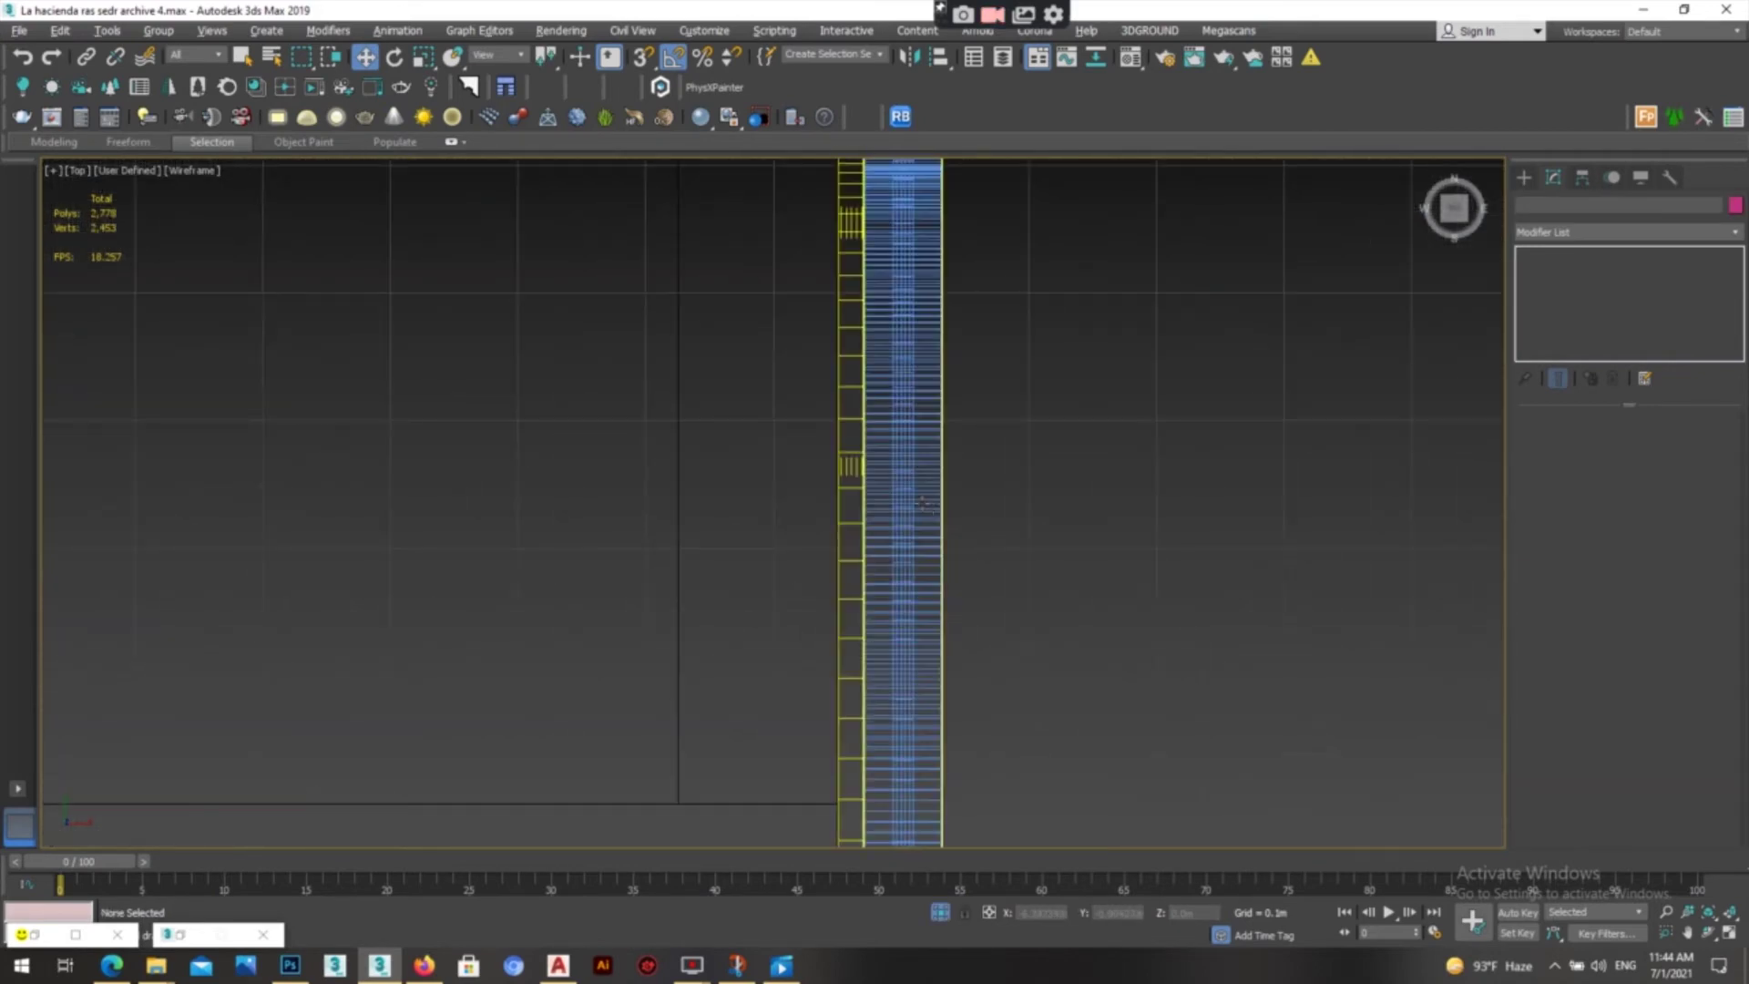
- Examine from above how the ring light fits between the mirror frame and the wall
middle_drag(922, 504, 866, 642)
drag(995, 546, 786, 680)
scroll(880, 539, down, 3)
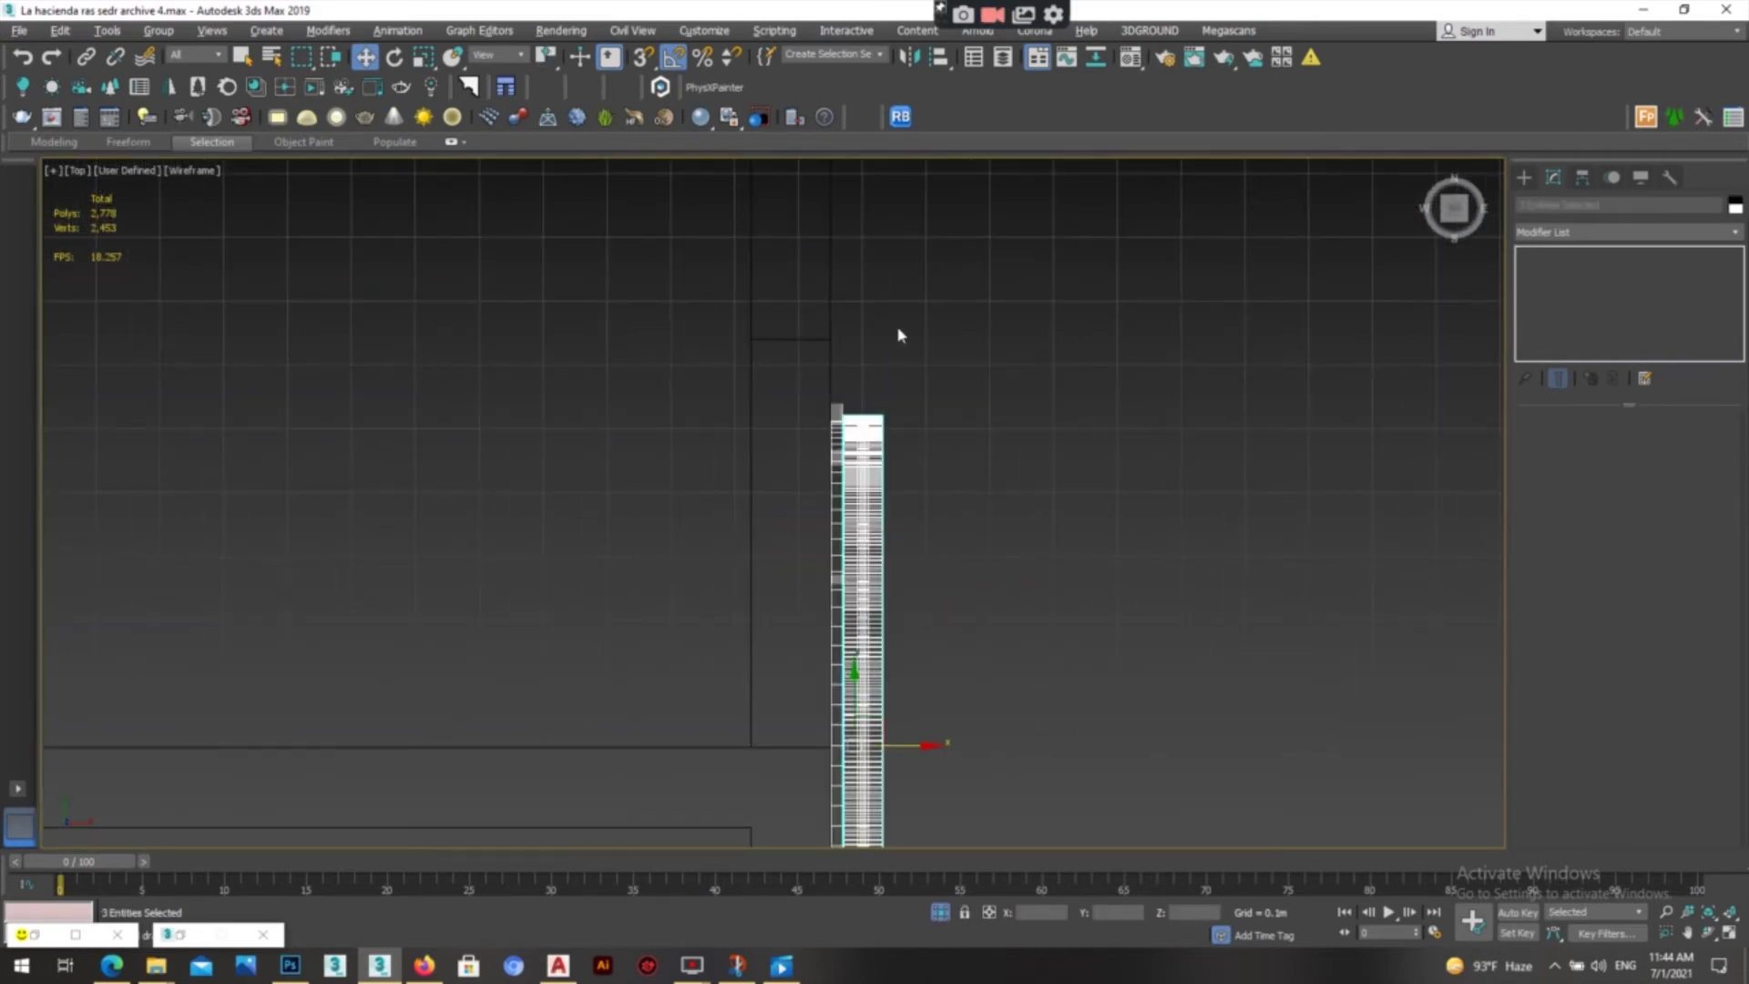
drag(886, 305, 721, 355)
scroll(816, 442, up, 4)
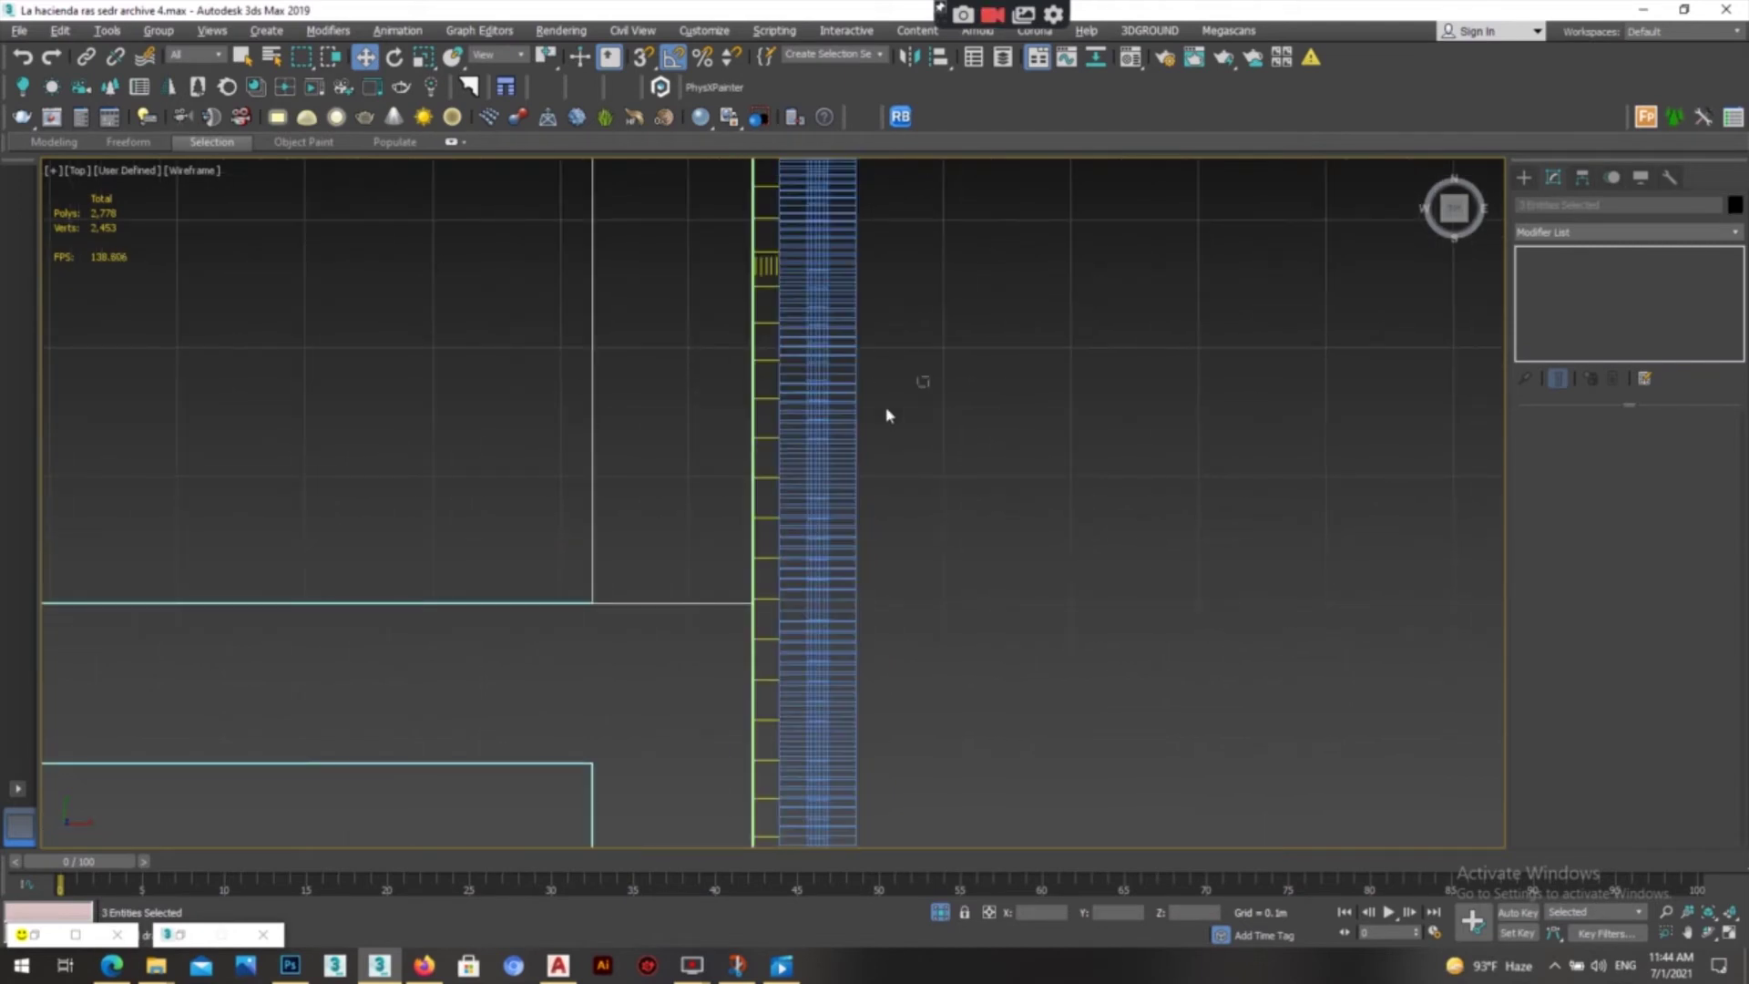
drag(928, 375, 801, 449)
scroll(782, 419, up, 3)
drag(748, 343, 744, 419)
scroll(740, 419, down, 3)
scroll(729, 483, down, 2)
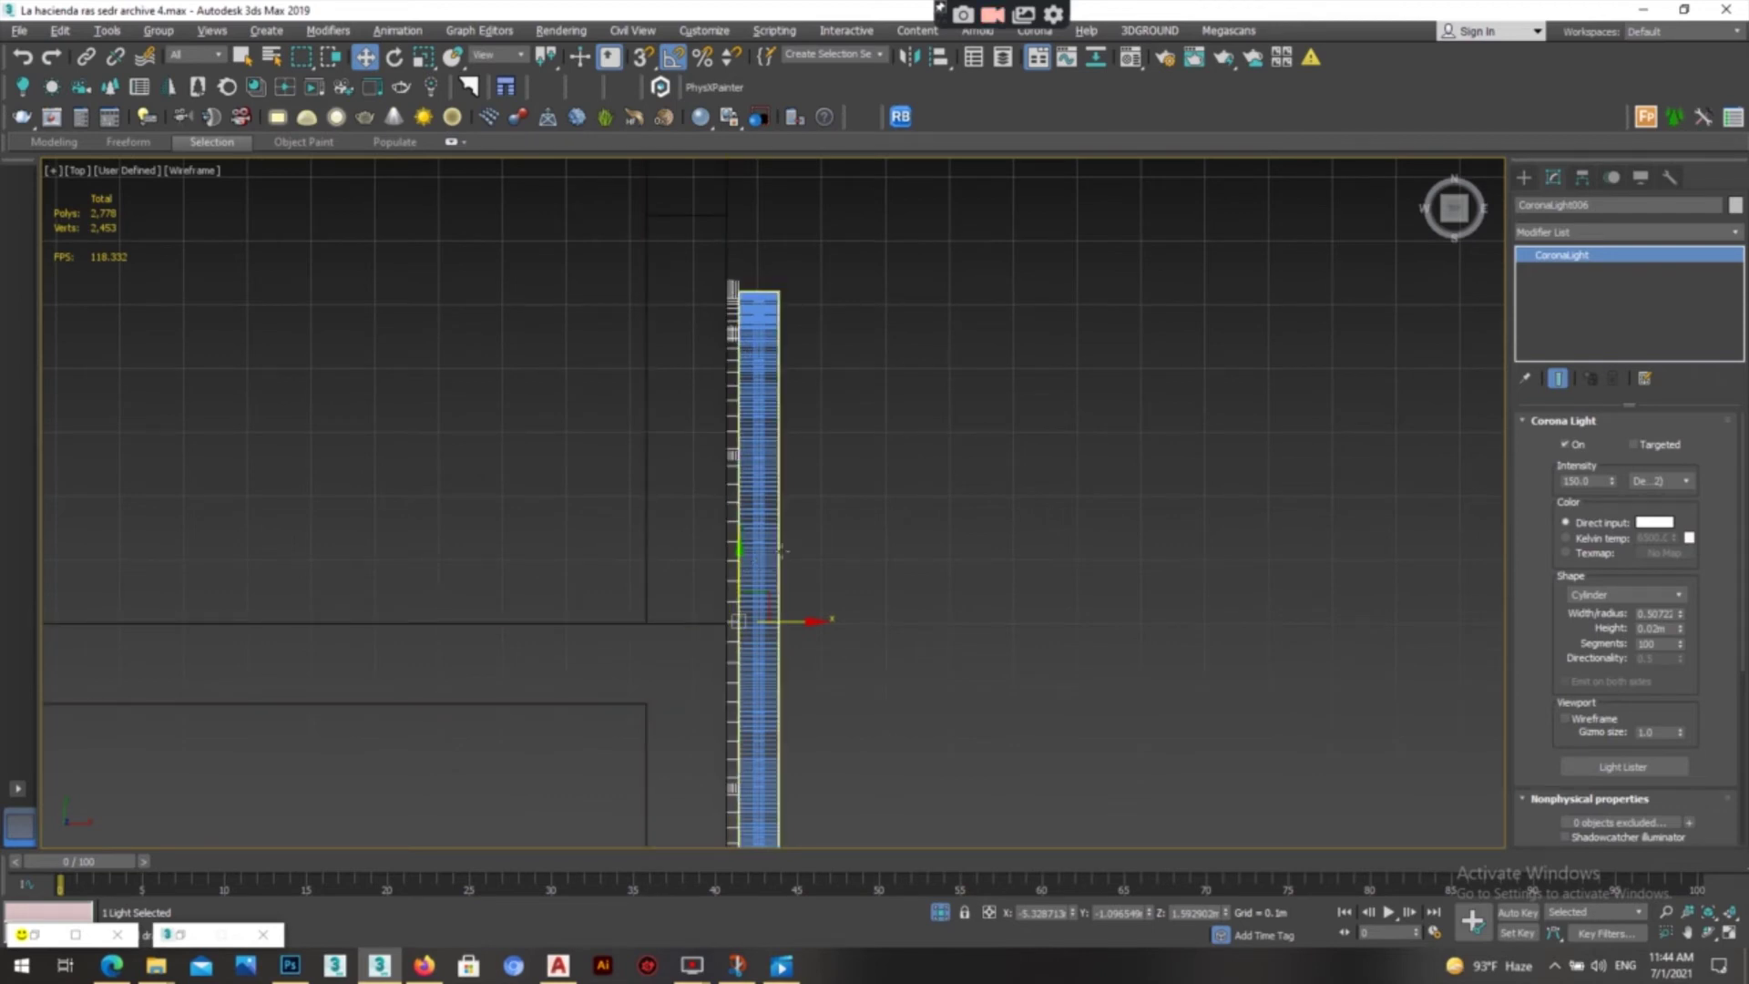
click(866, 480)
drag(665, 621, 664, 620)
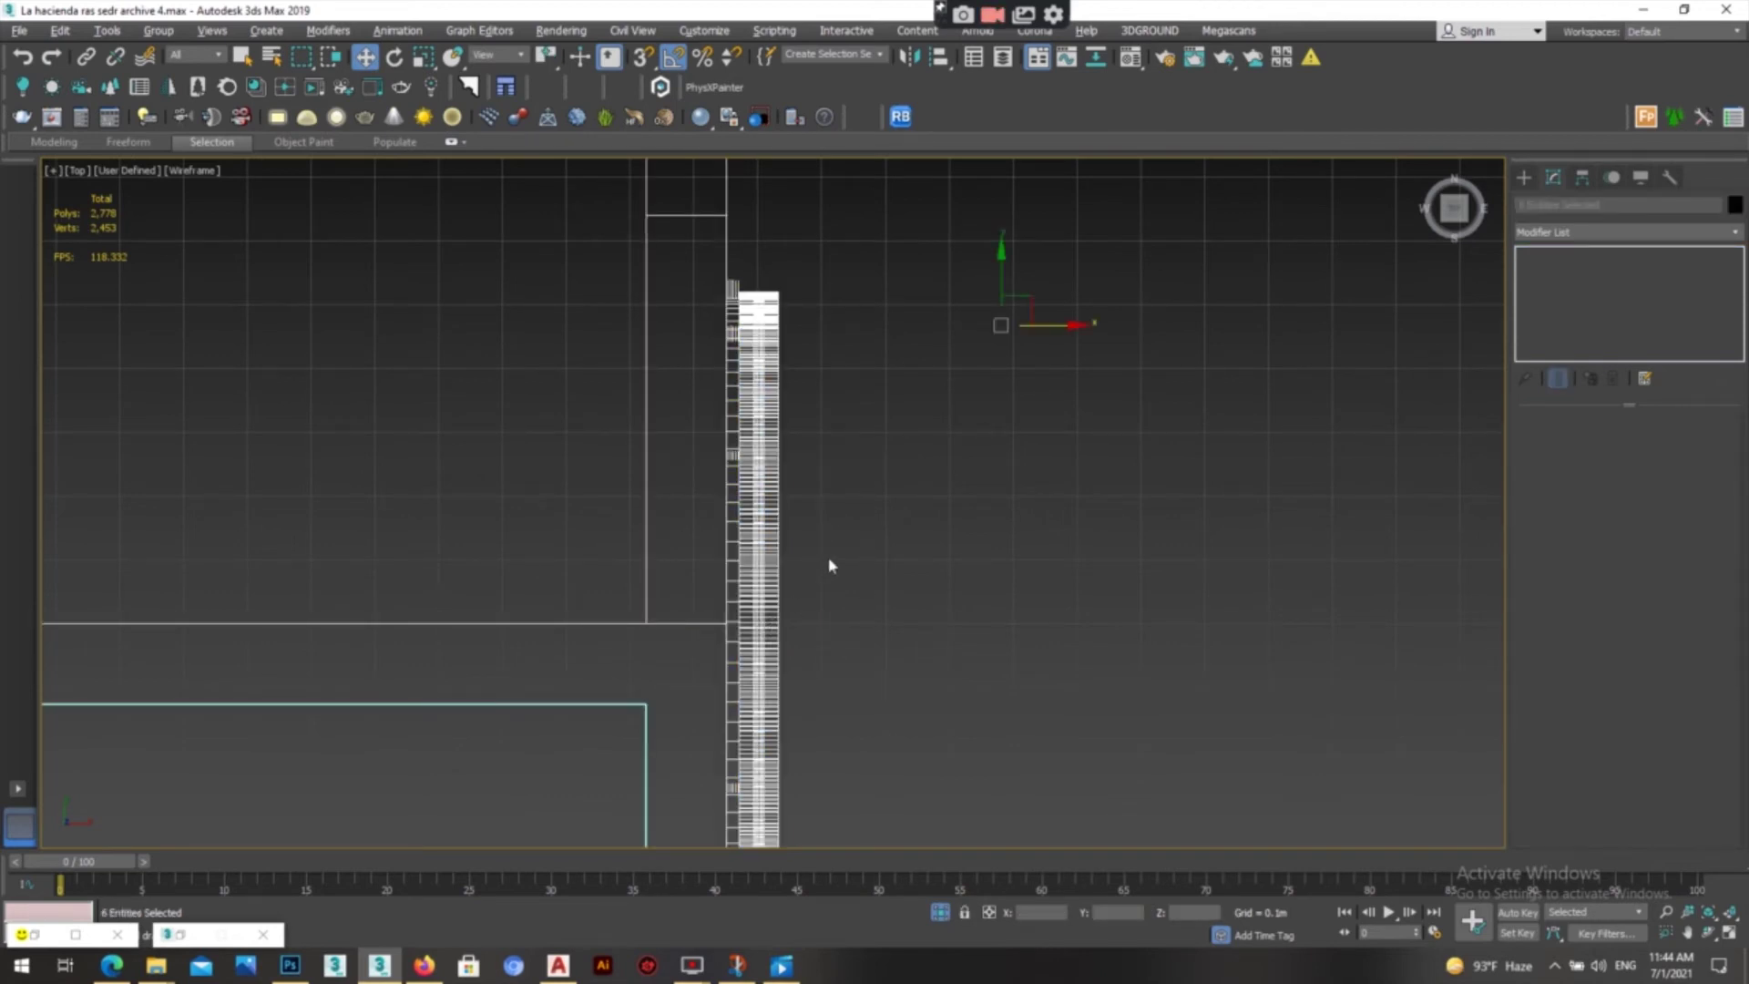
- Show the whole scene shaded through the Corona camera with safe frames, and select the mirror's ring light
key(c)
double_click(849, 421)
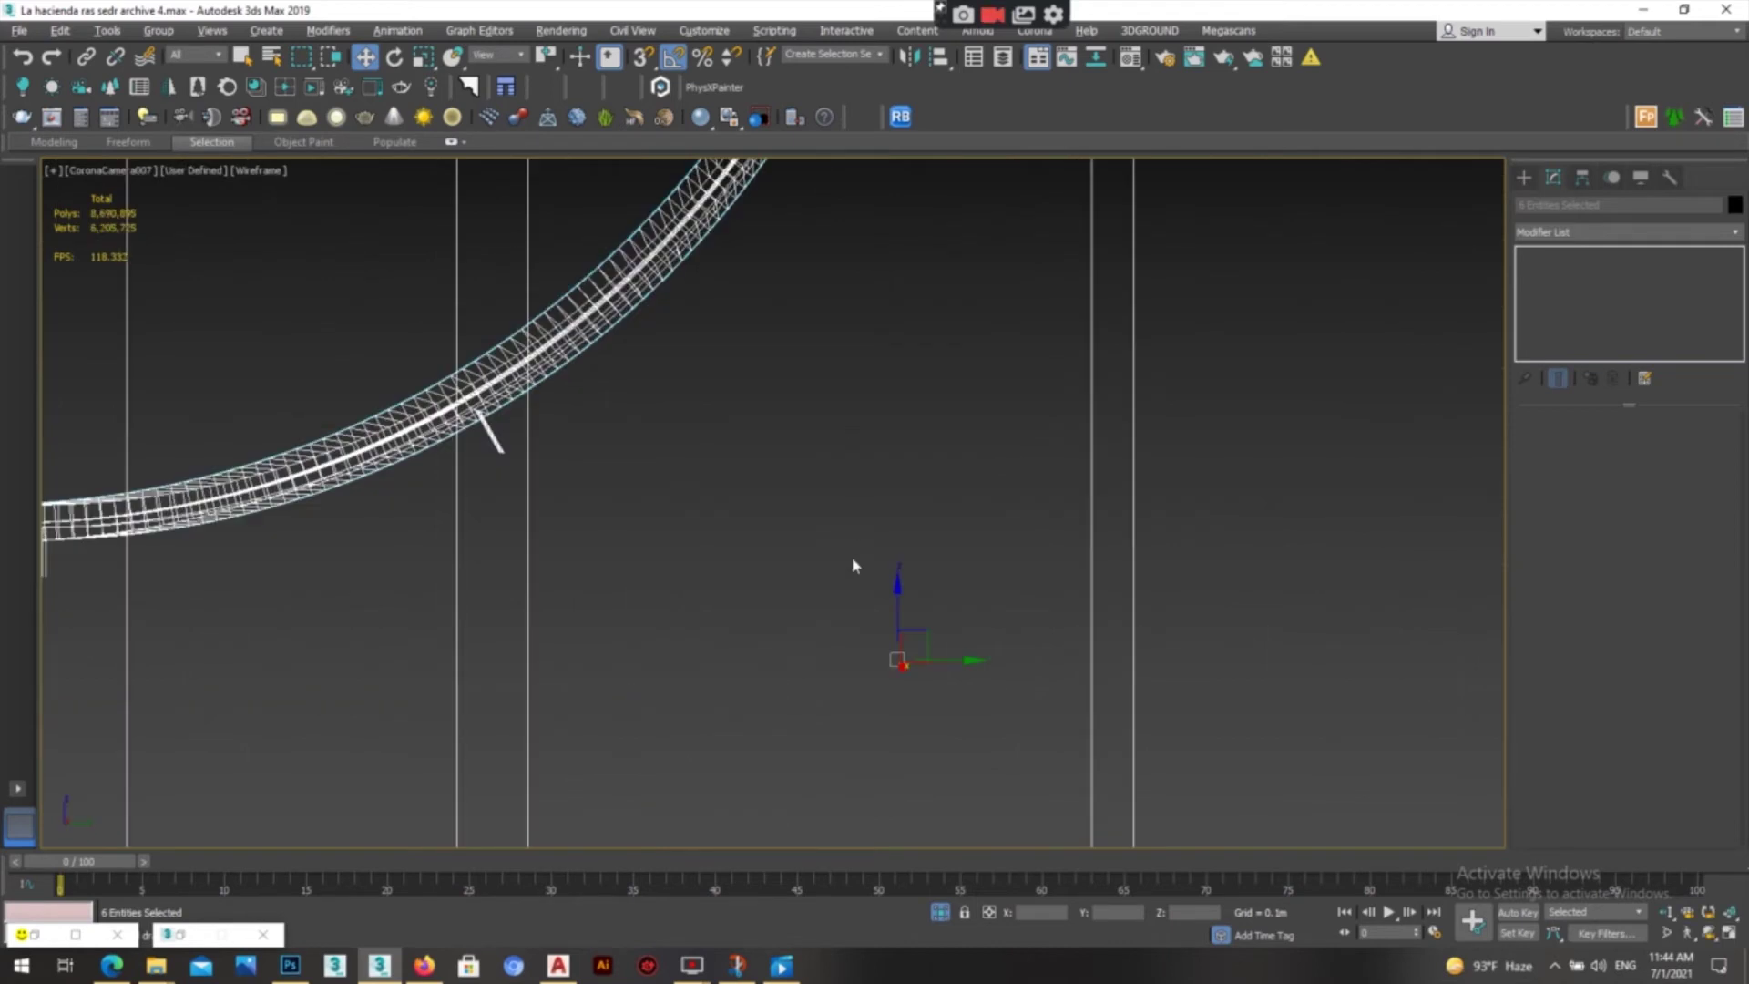
key(shift+f)
key(F3)
click(876, 532)
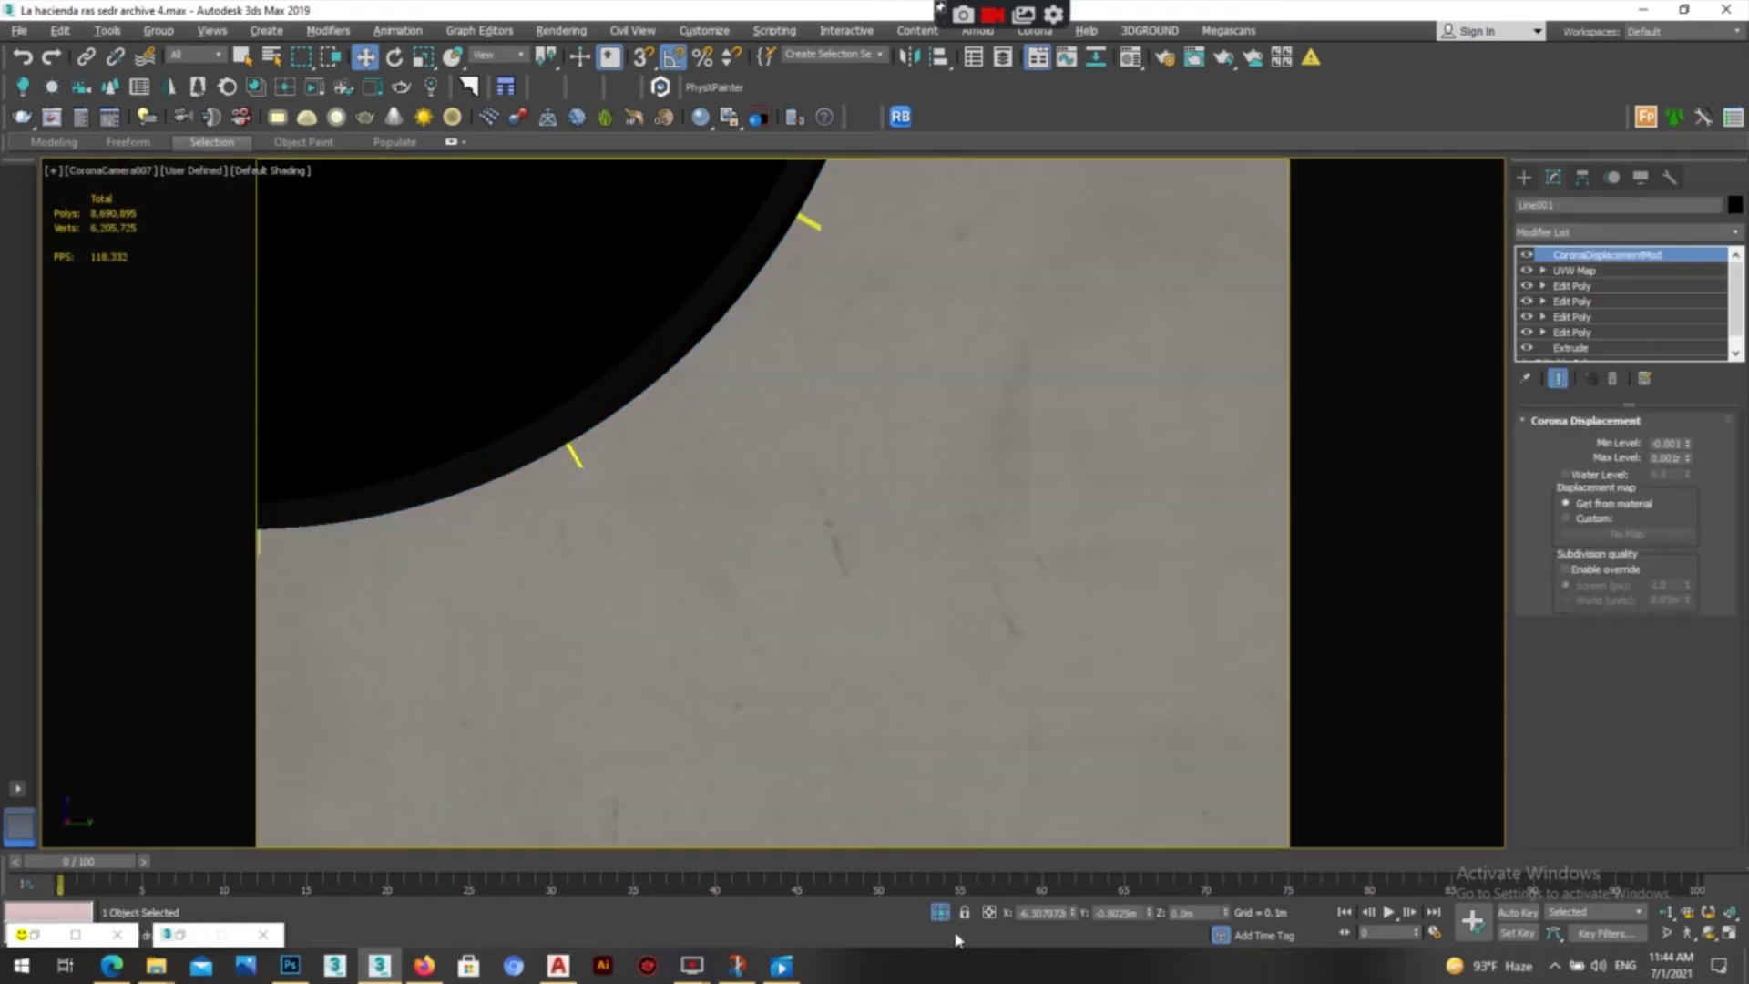
click(242, 56)
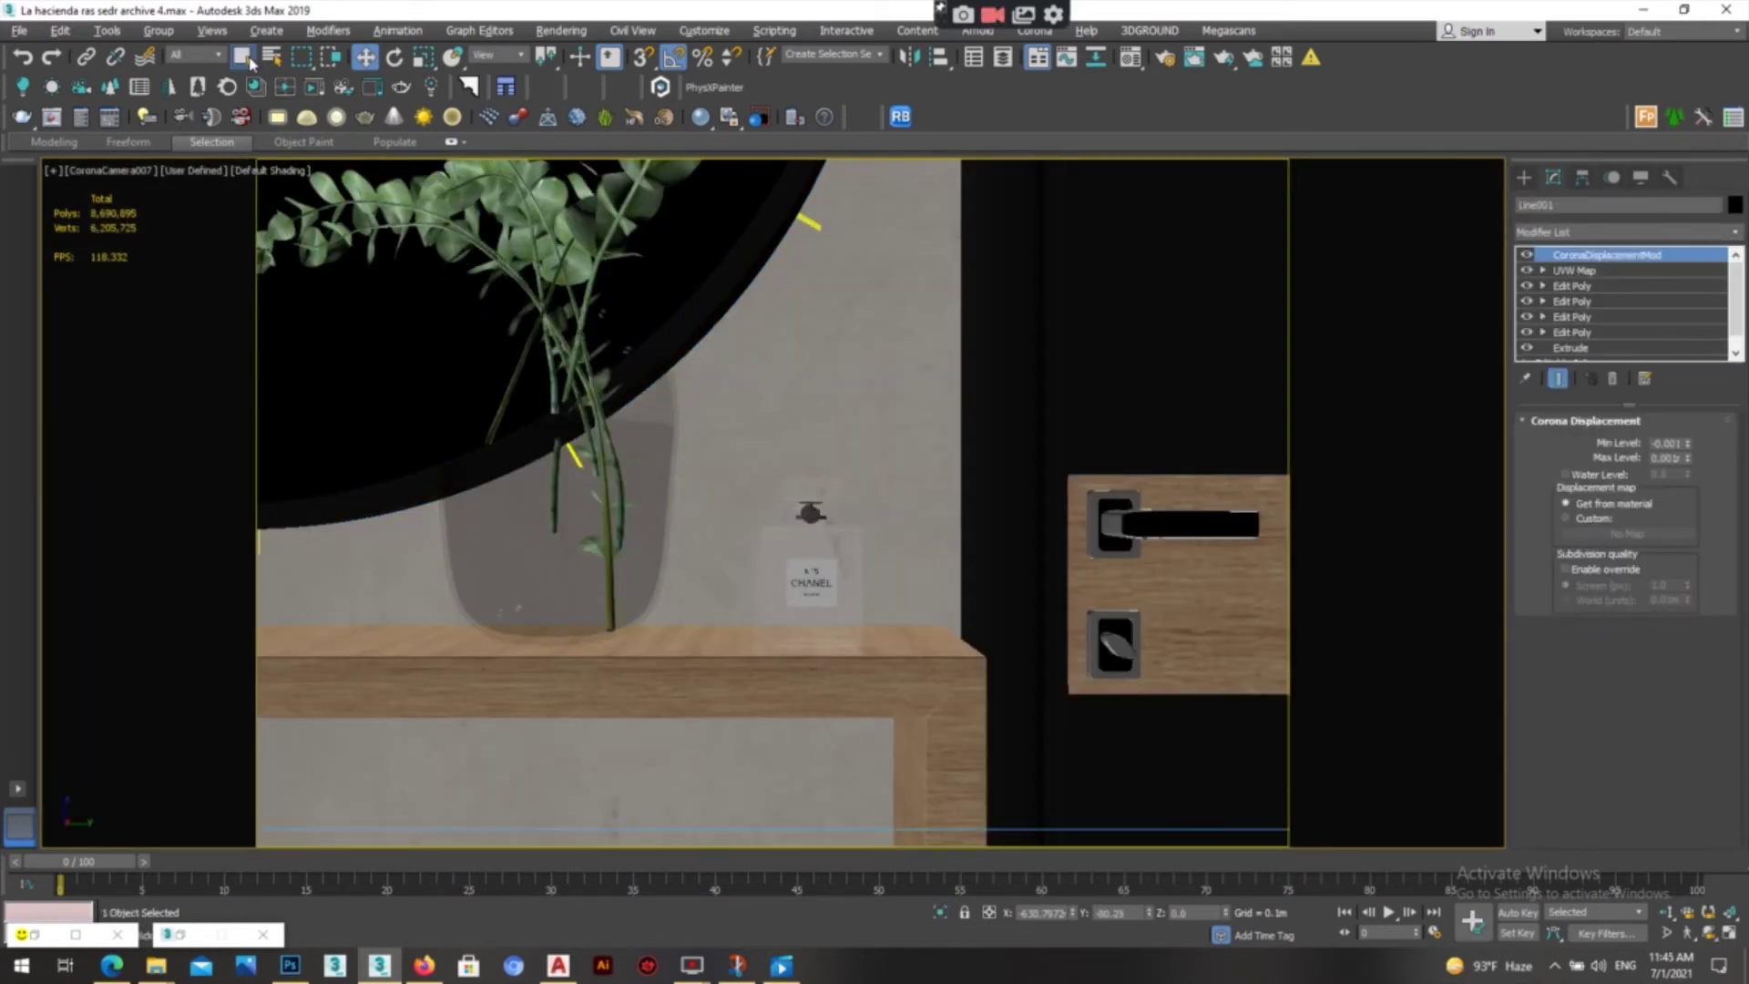
click(807, 222)
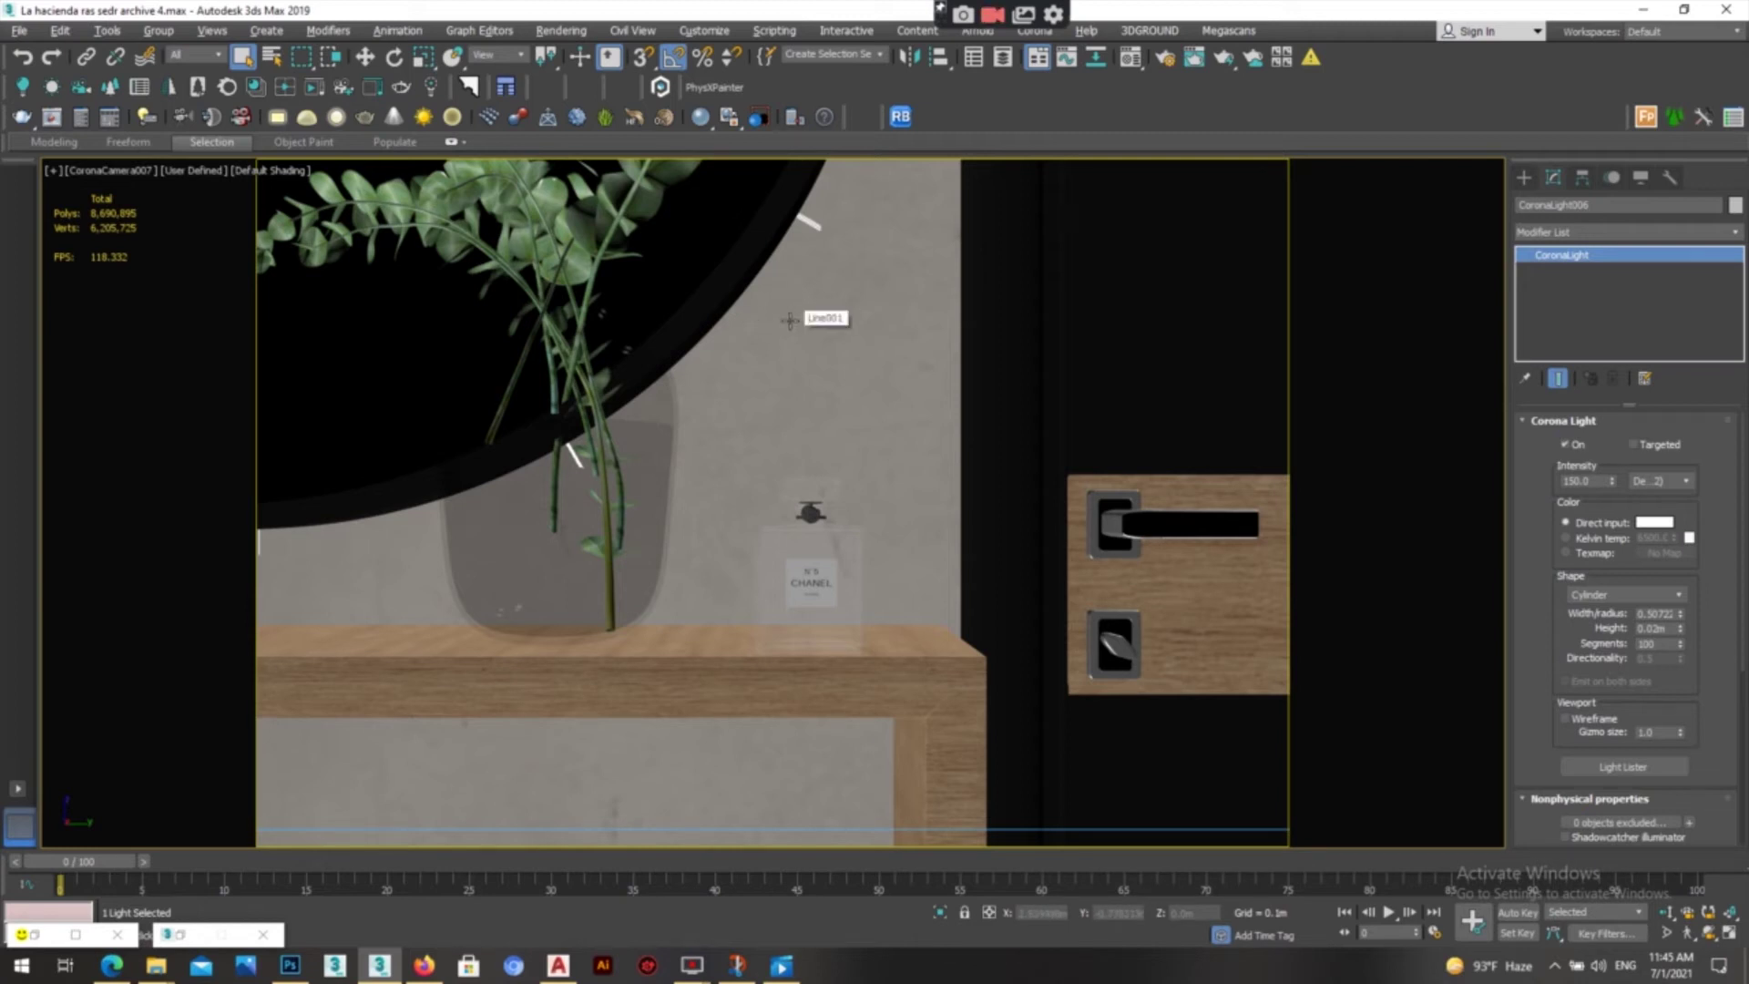
click(1166, 60)
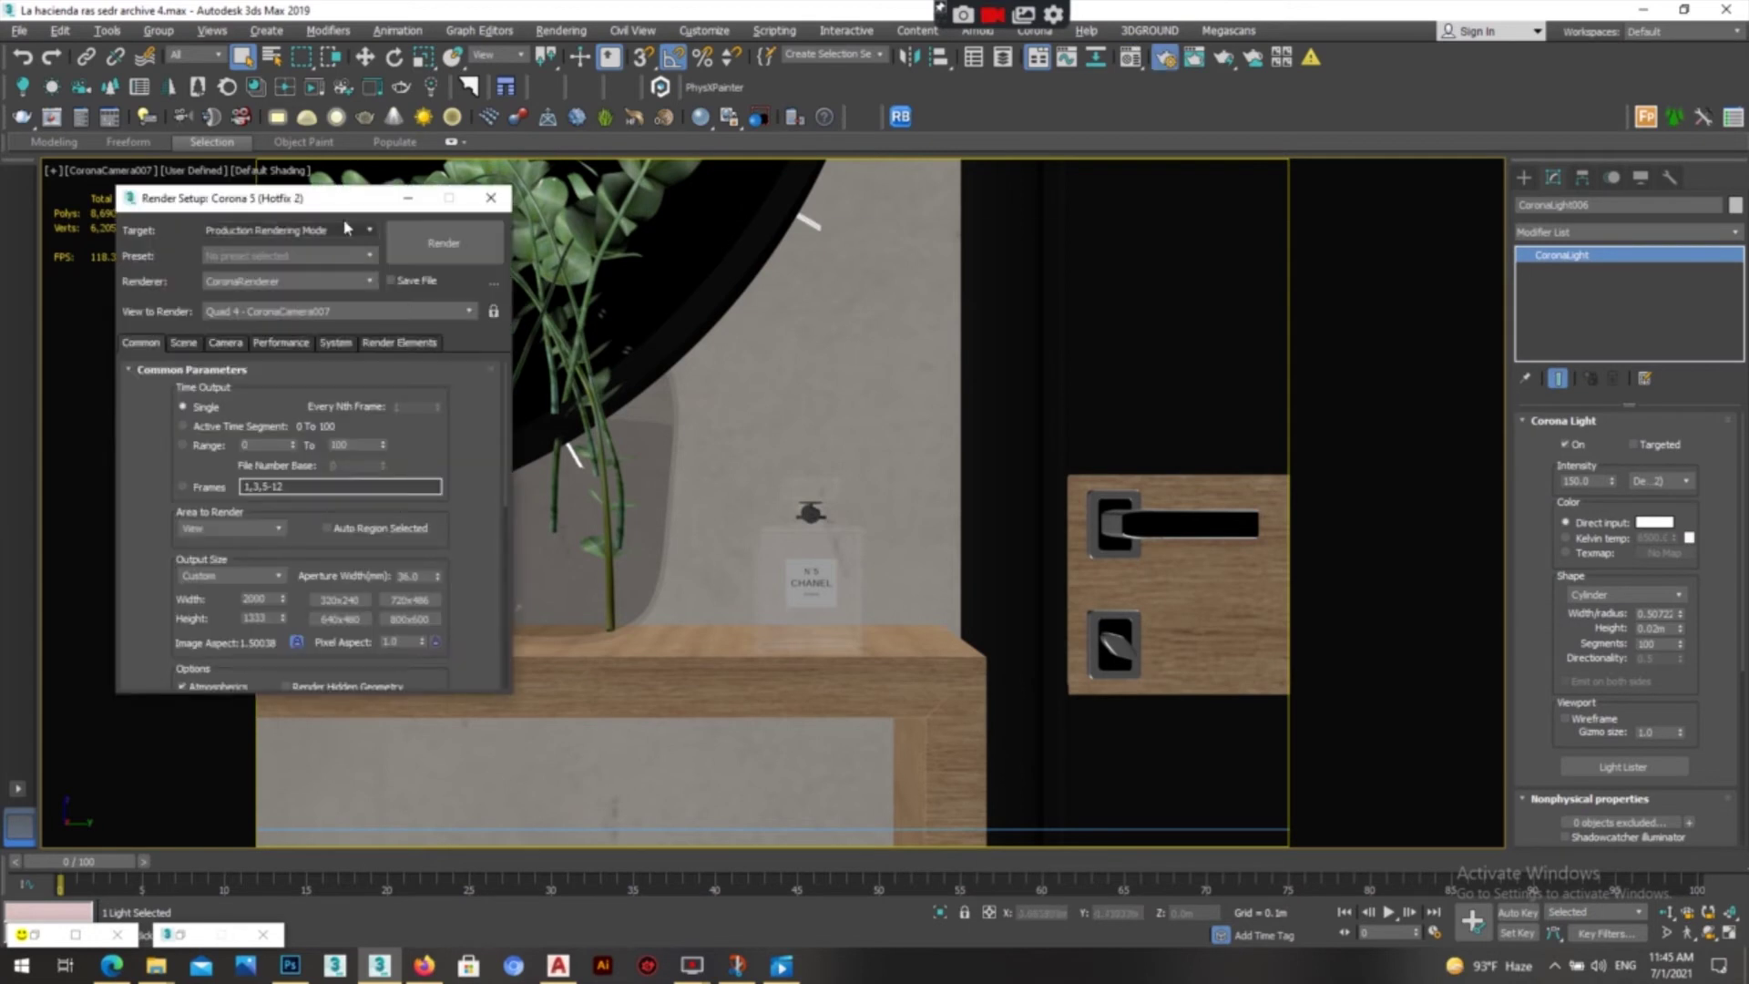
drag(345, 201, 1248, 289)
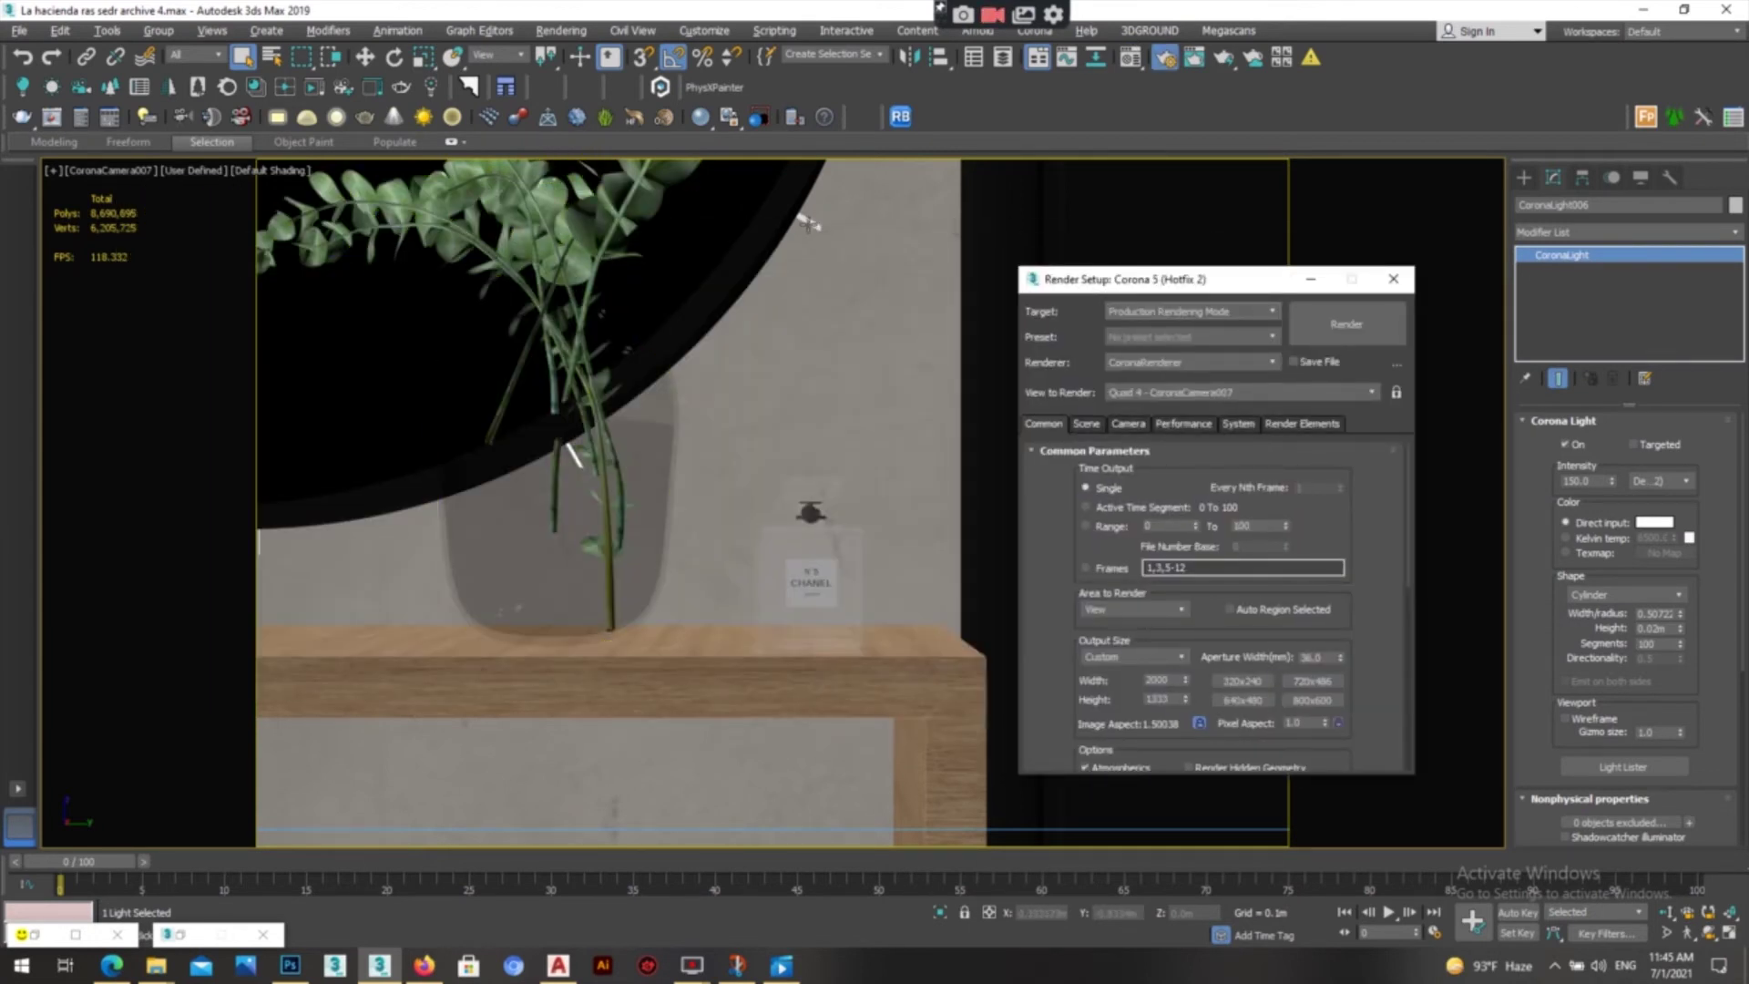
click(1392, 279)
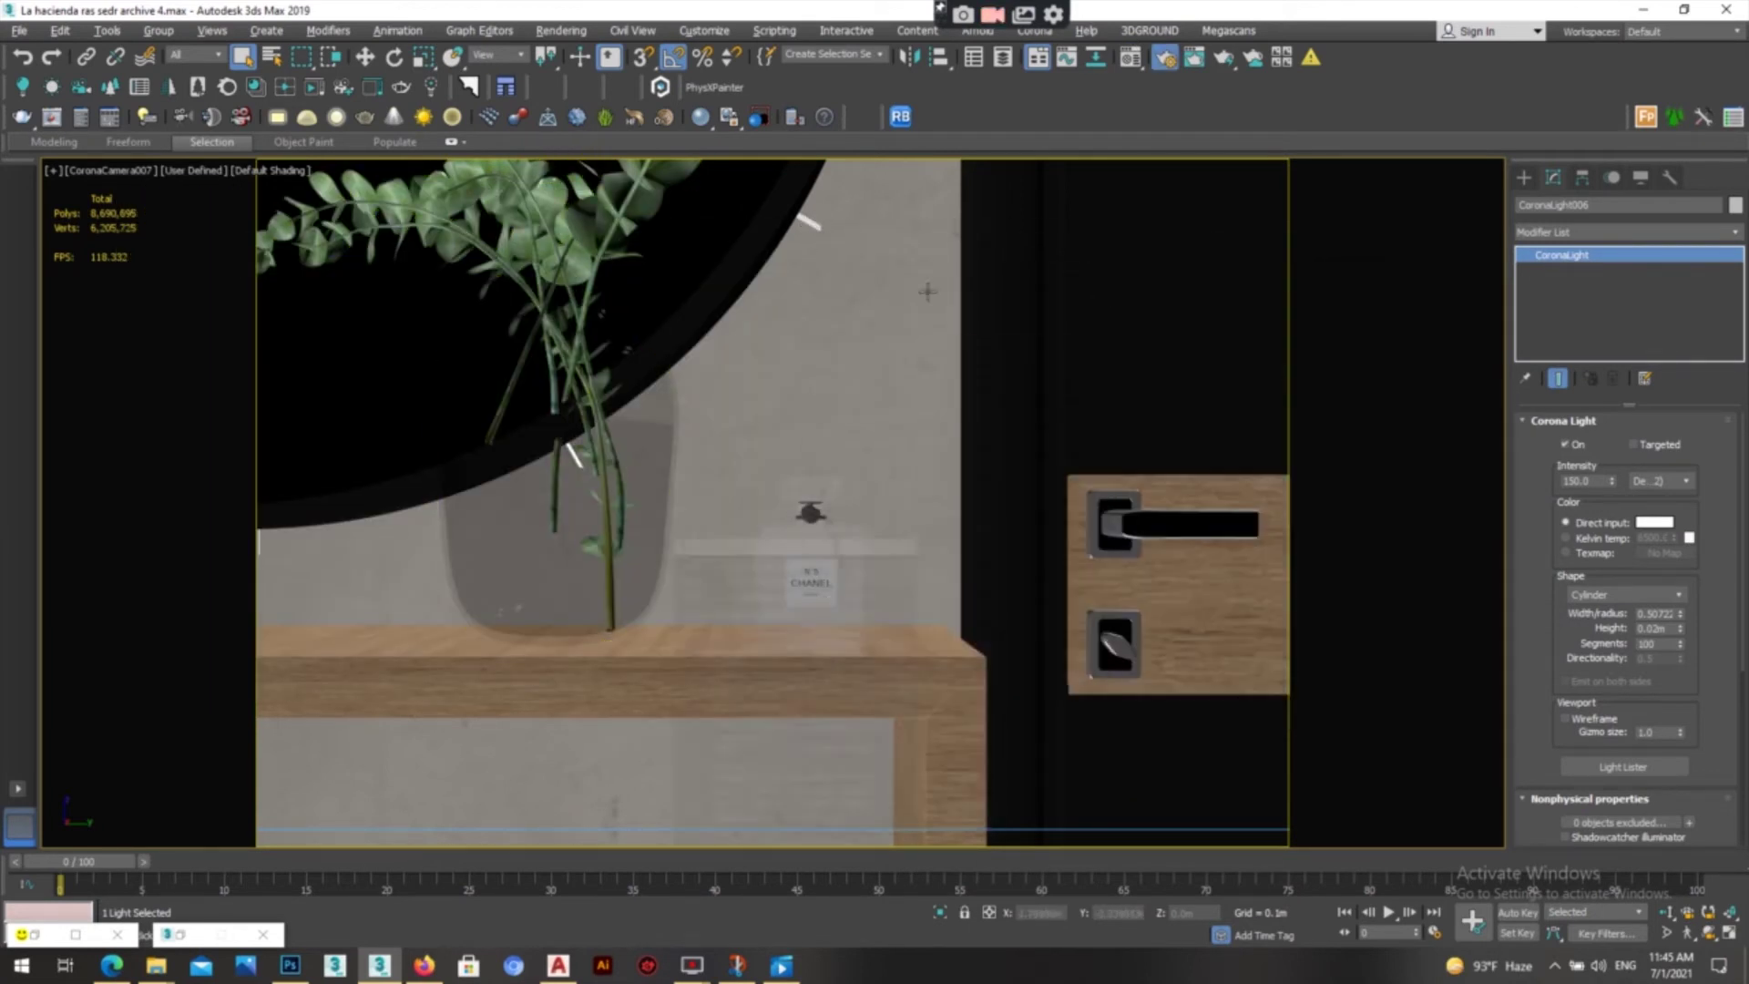
- Switch the camera view to wireframe and reselect the ring light behind the mirror
key(F3)
click(840, 233)
click(807, 221)
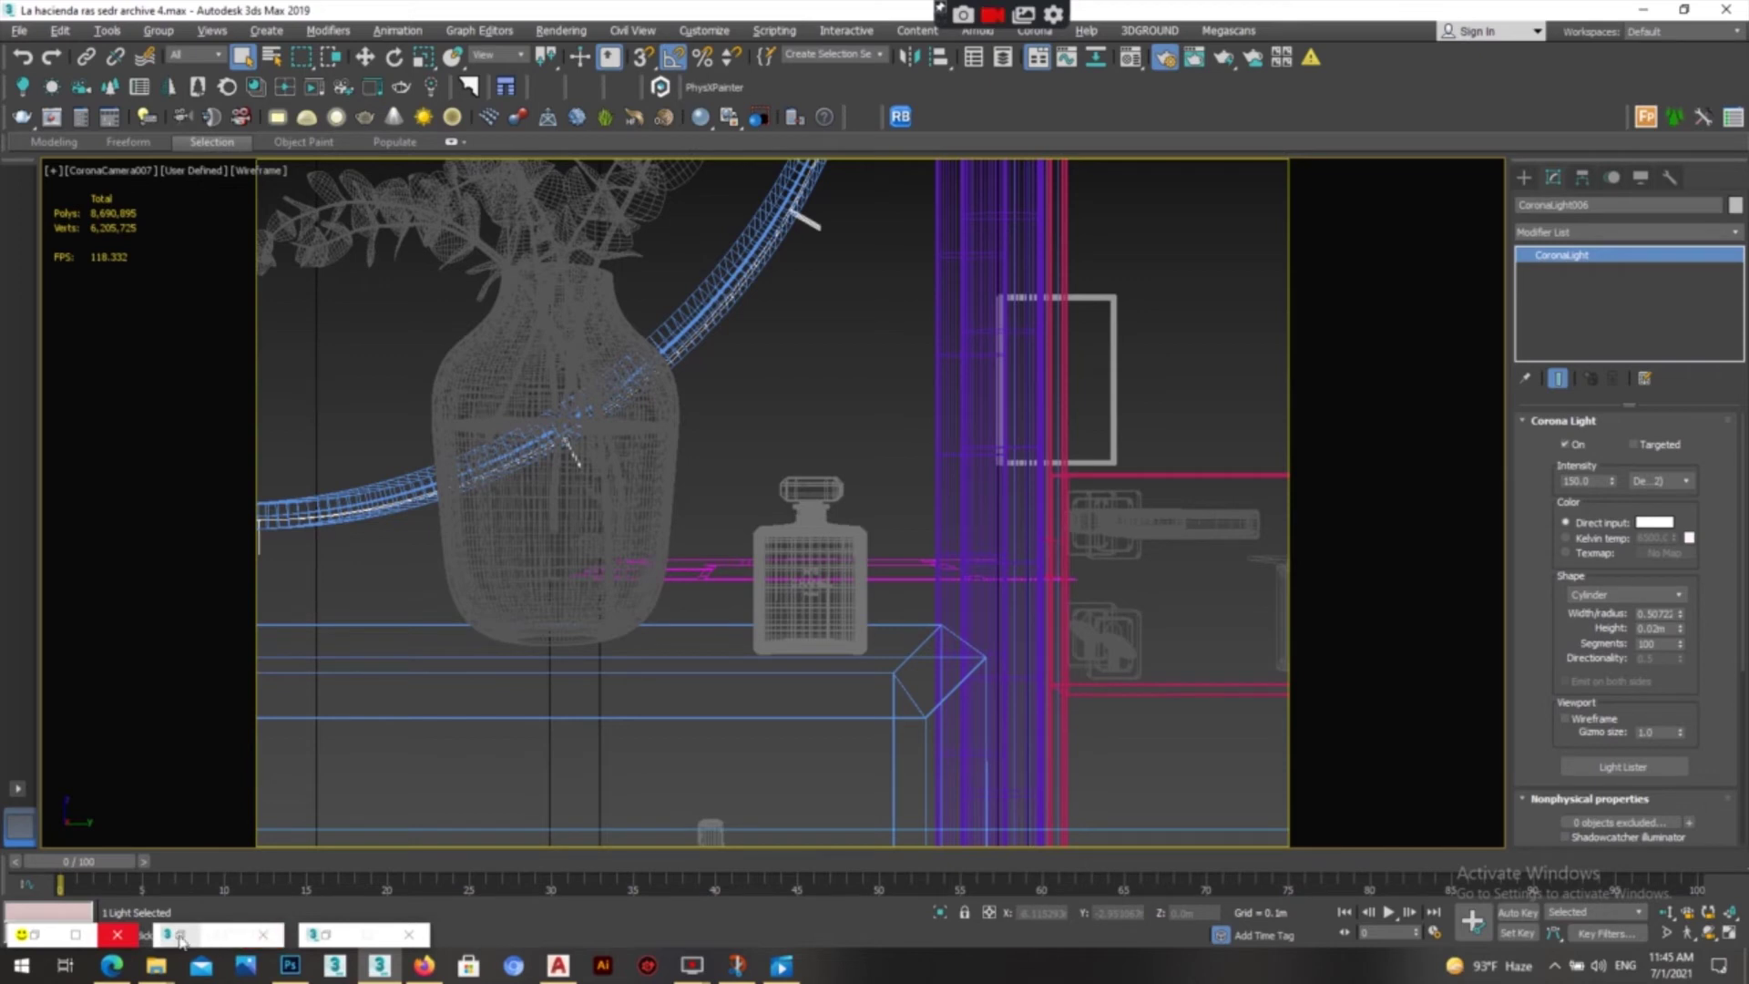
key(m)
click(1102, 154)
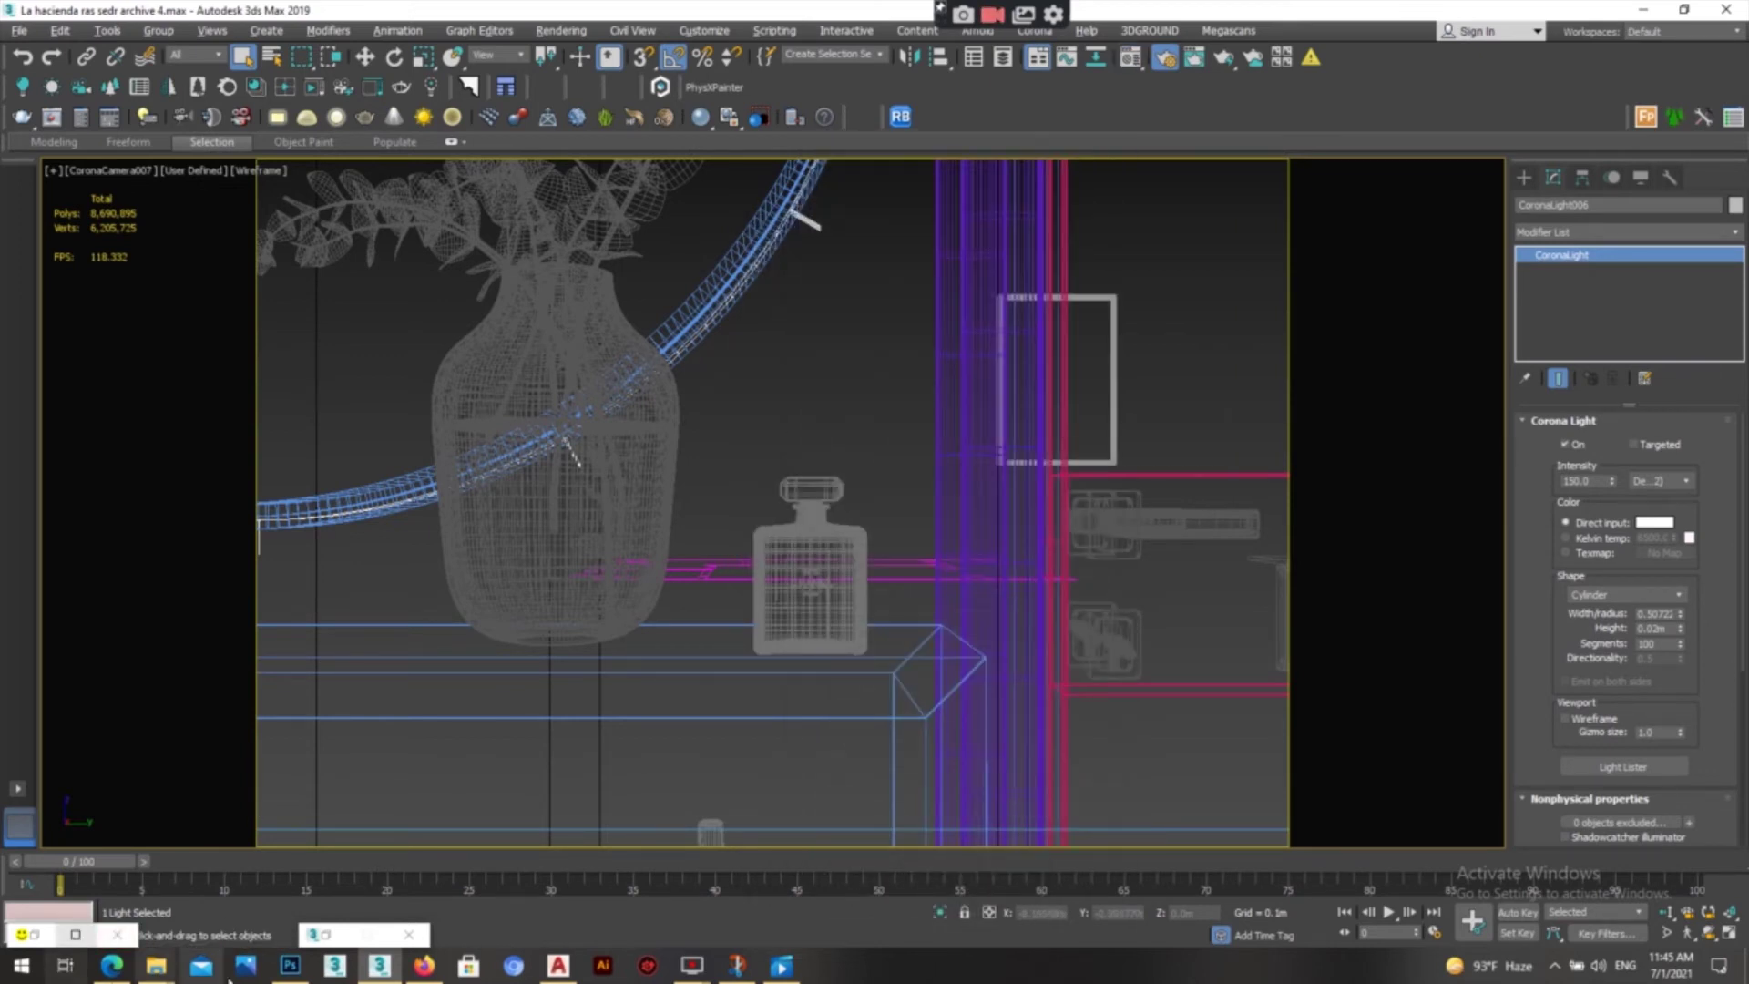
- Add a CShading_LightSelect element to the scene's render elements
key(F10)
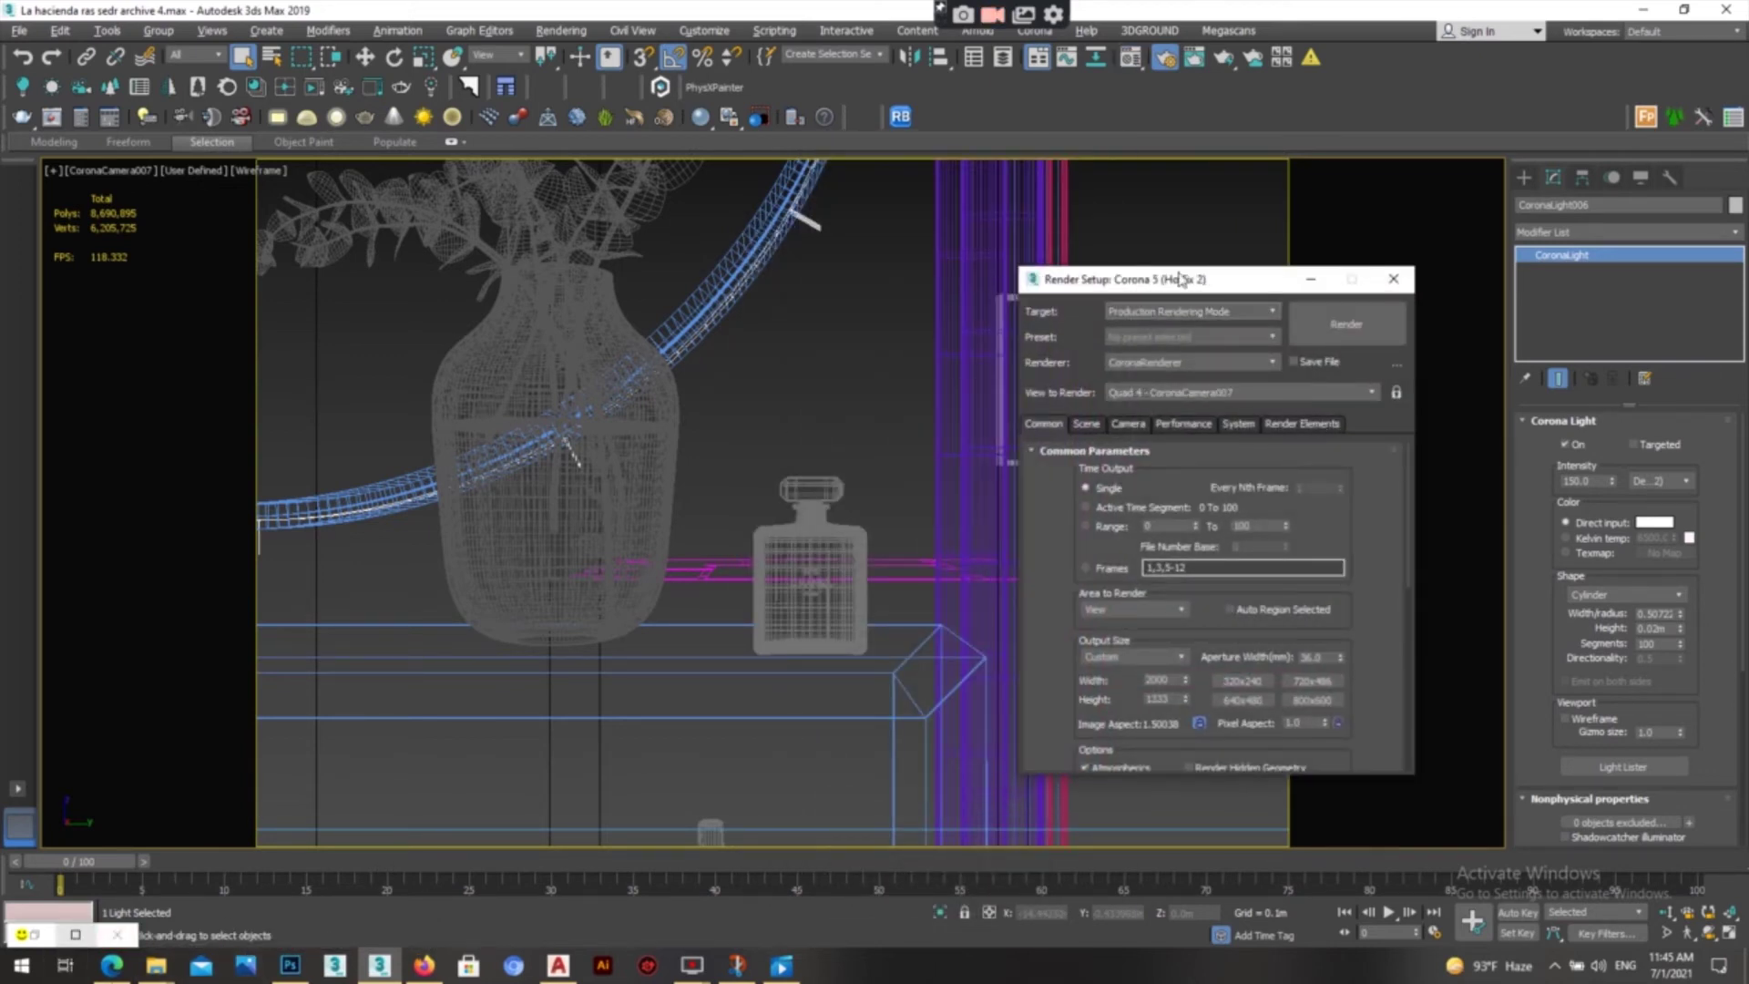
drag(1178, 276, 1051, 250)
click(1177, 400)
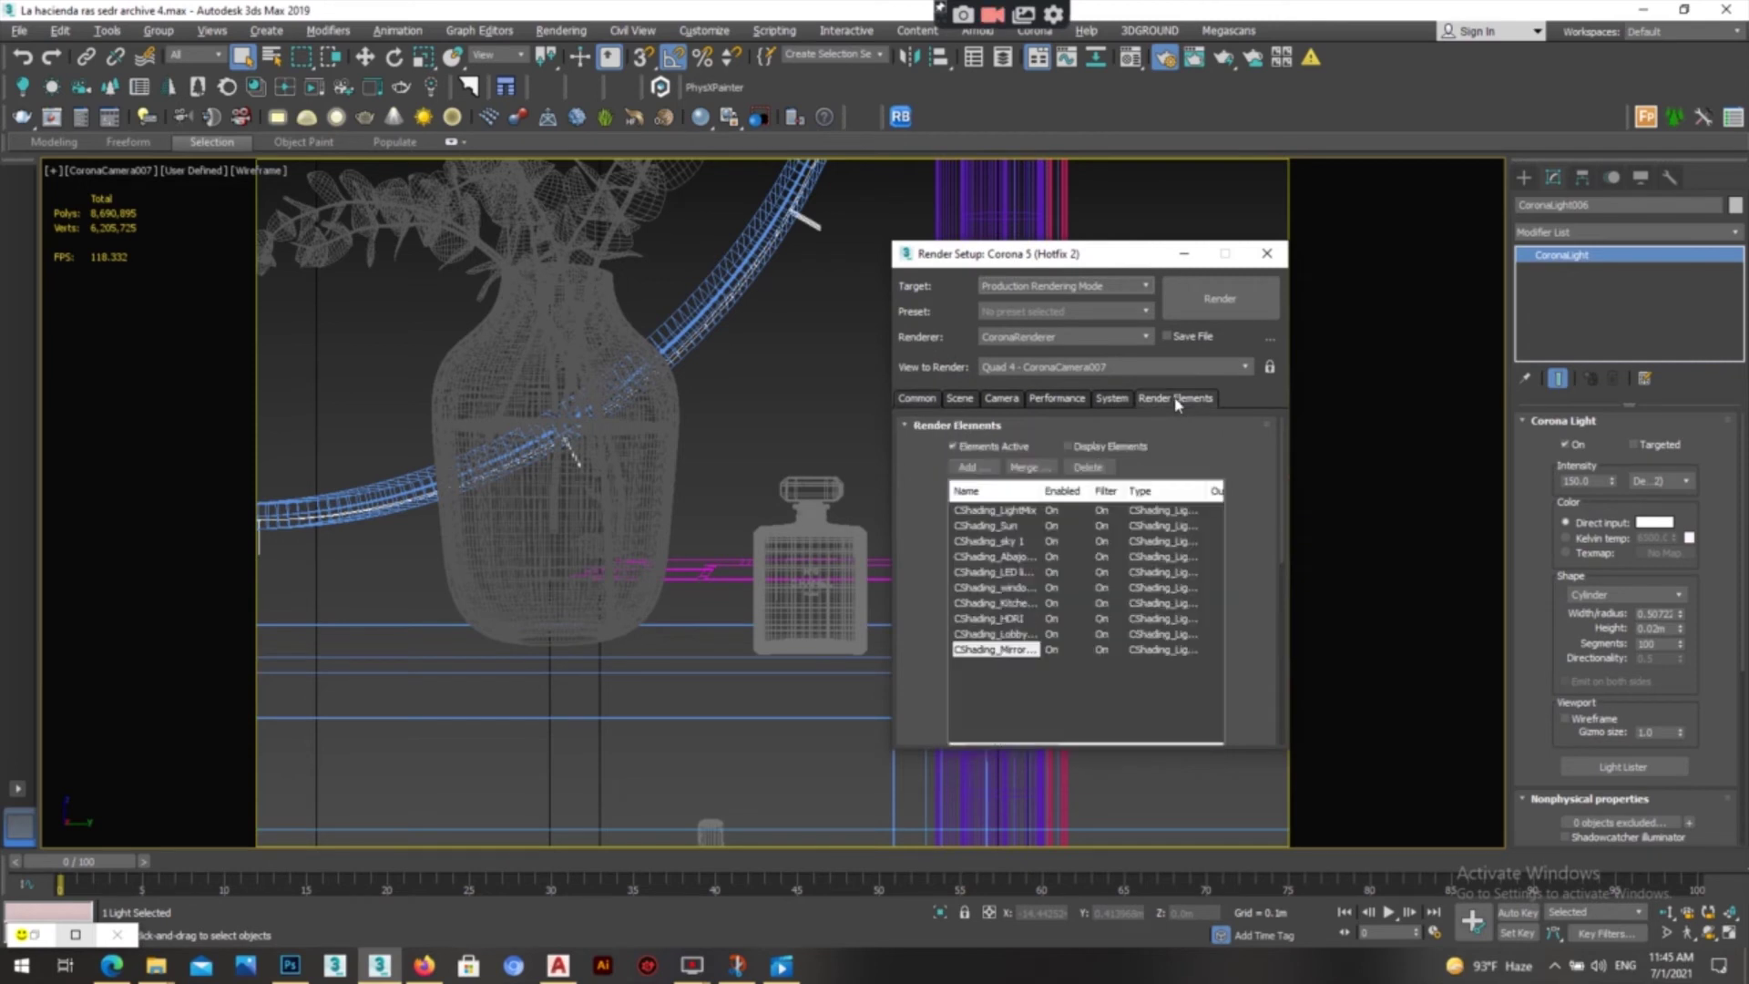
click(973, 467)
scroll(1043, 547, down, 3)
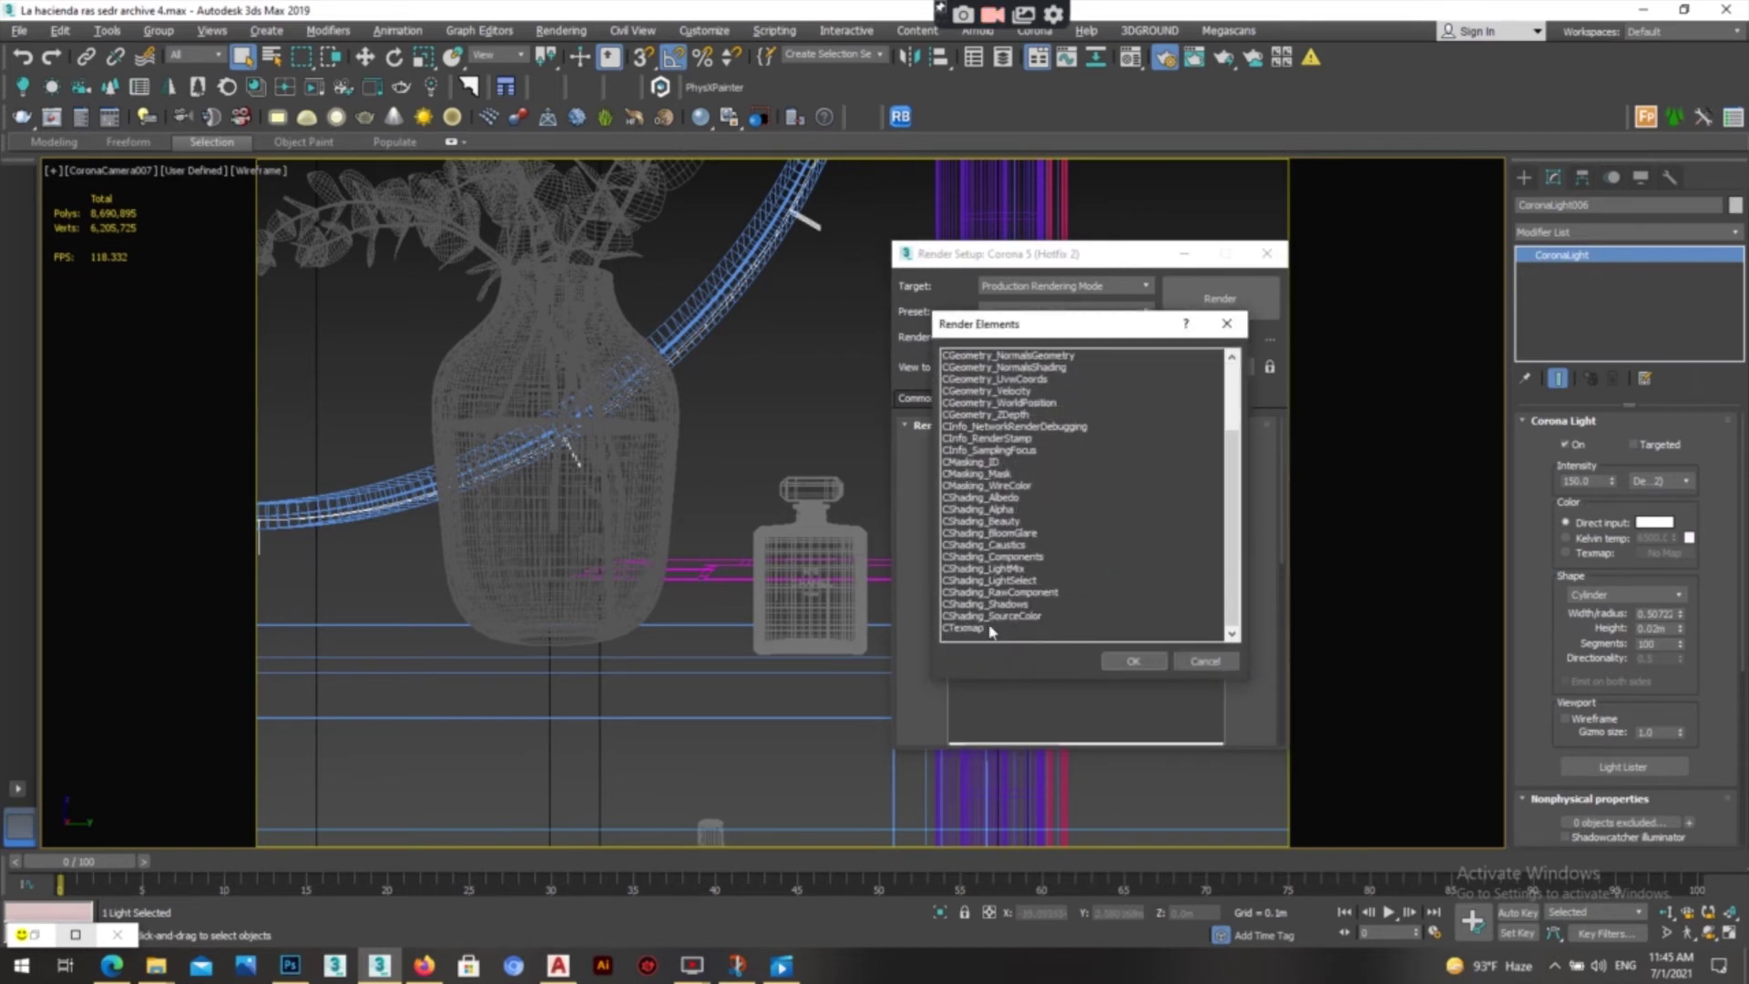
click(1013, 581)
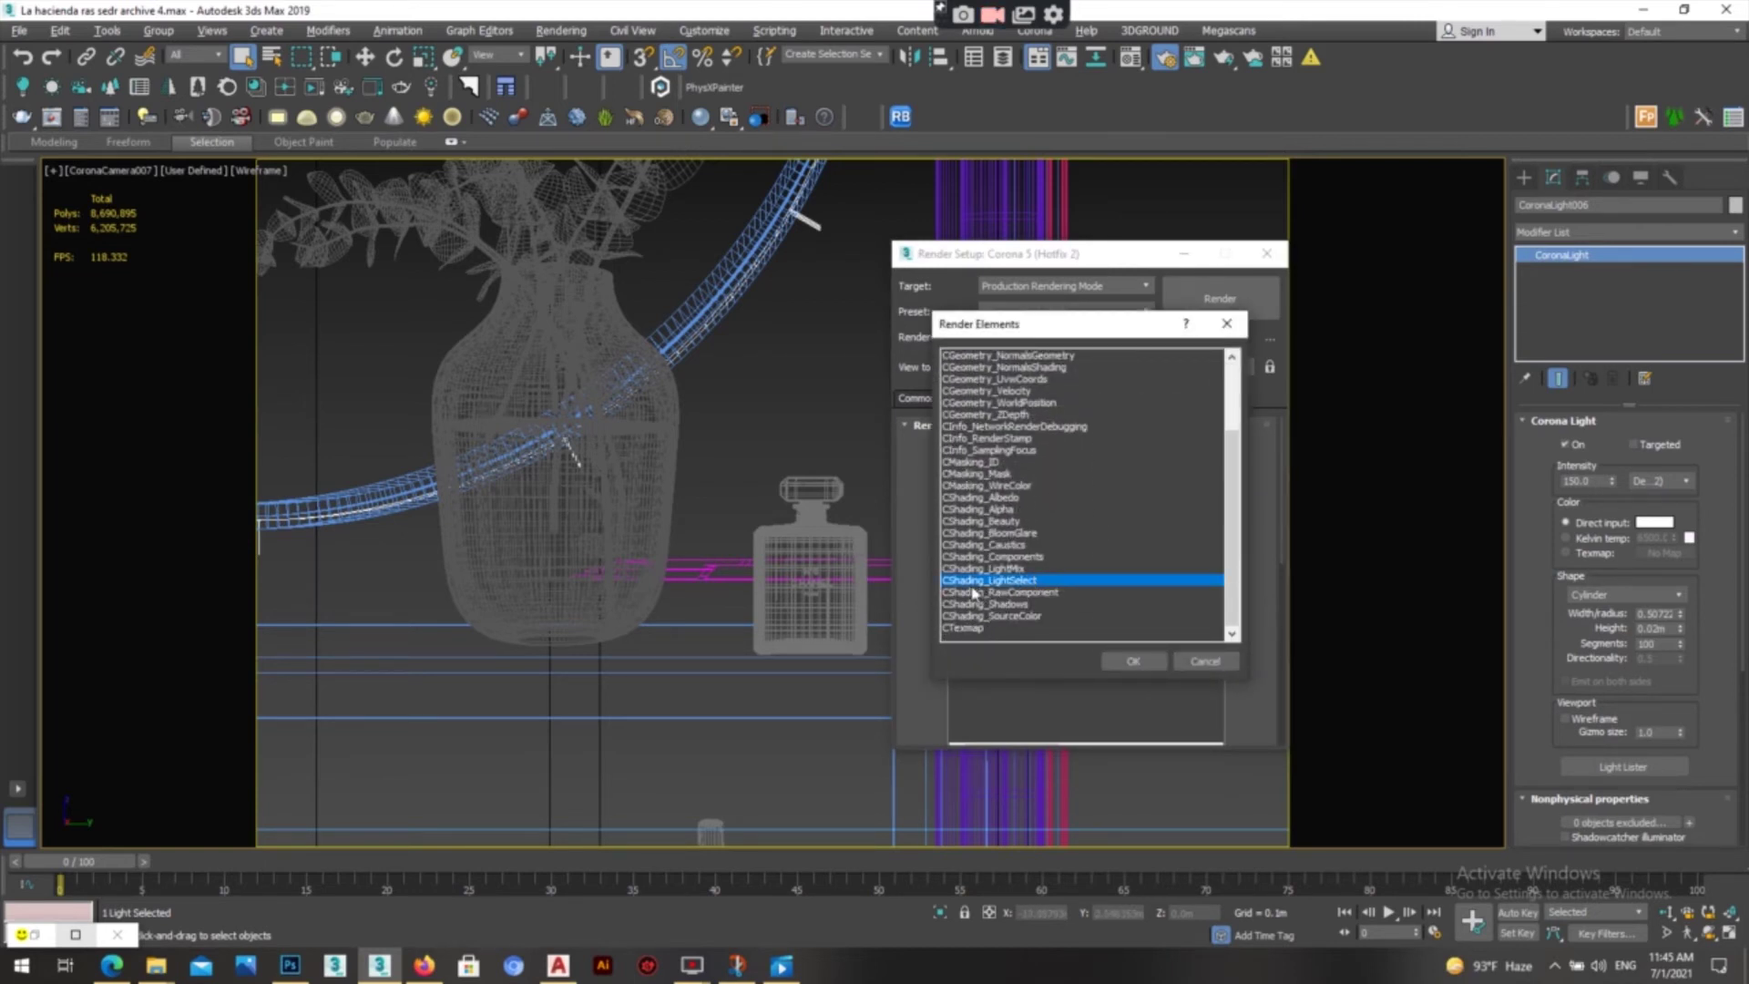
click(1137, 663)
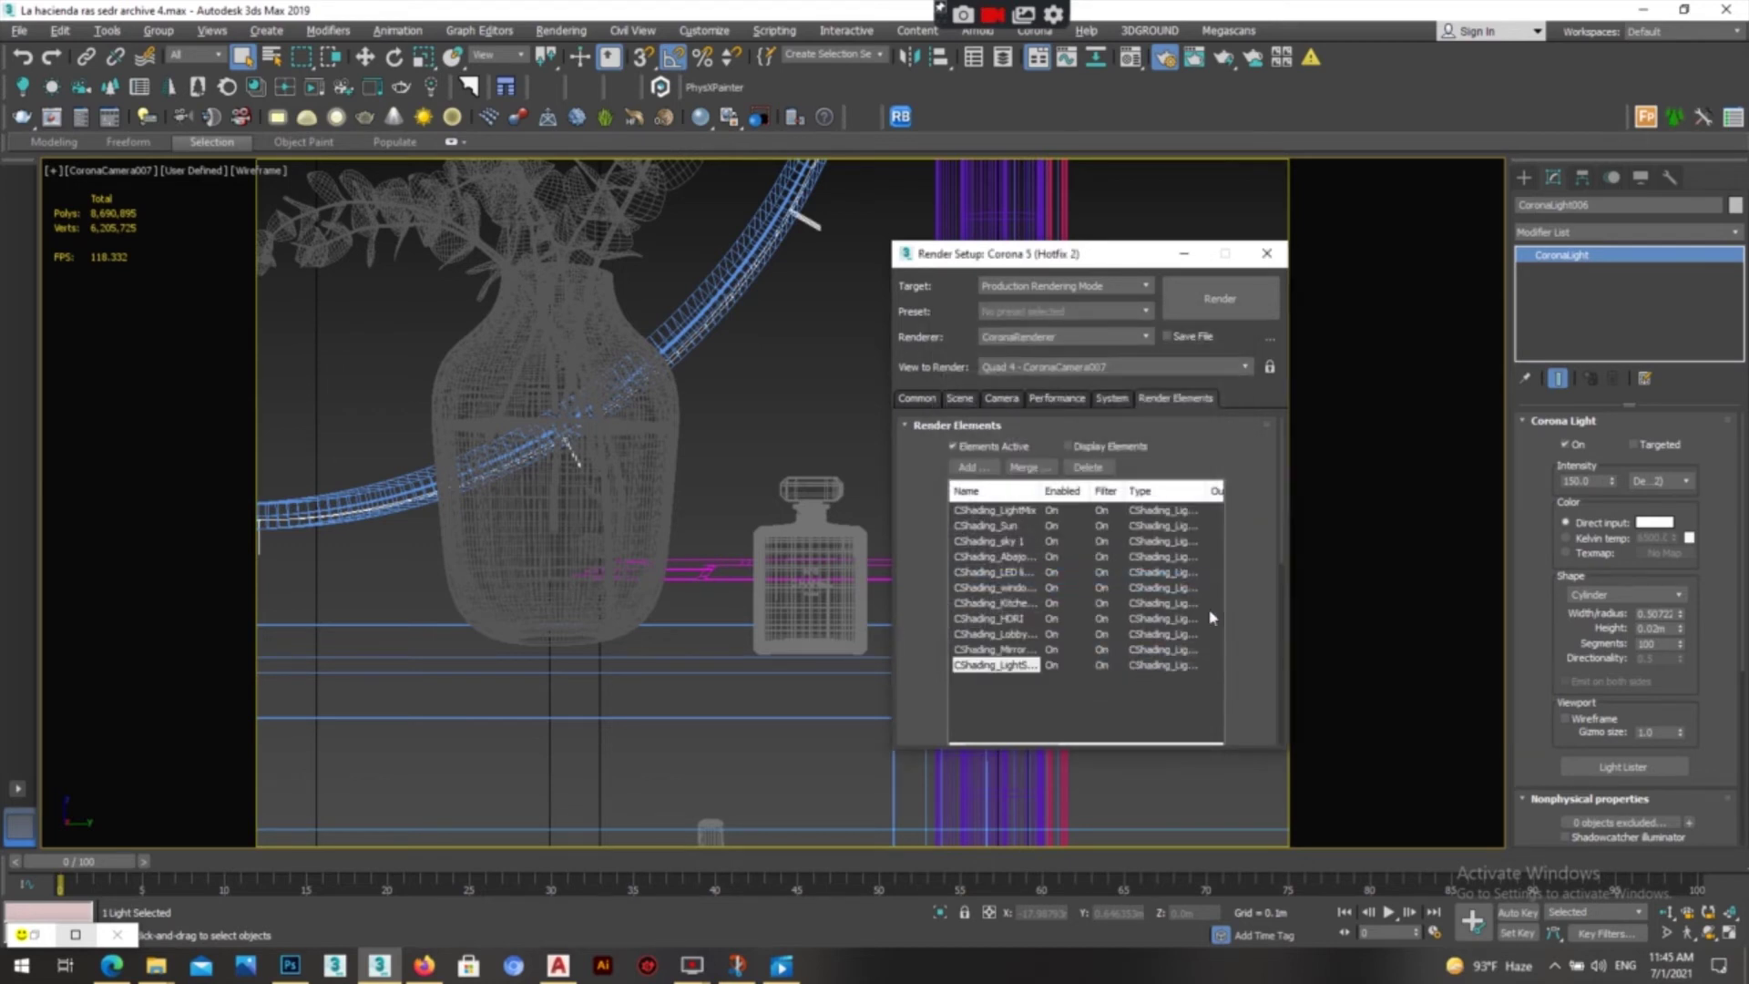
- Name the new light select element CShading_LED LIGHT MIRROR
scroll(1277, 567, down, 2)
scroll(1277, 583, down, 2)
click(1132, 528)
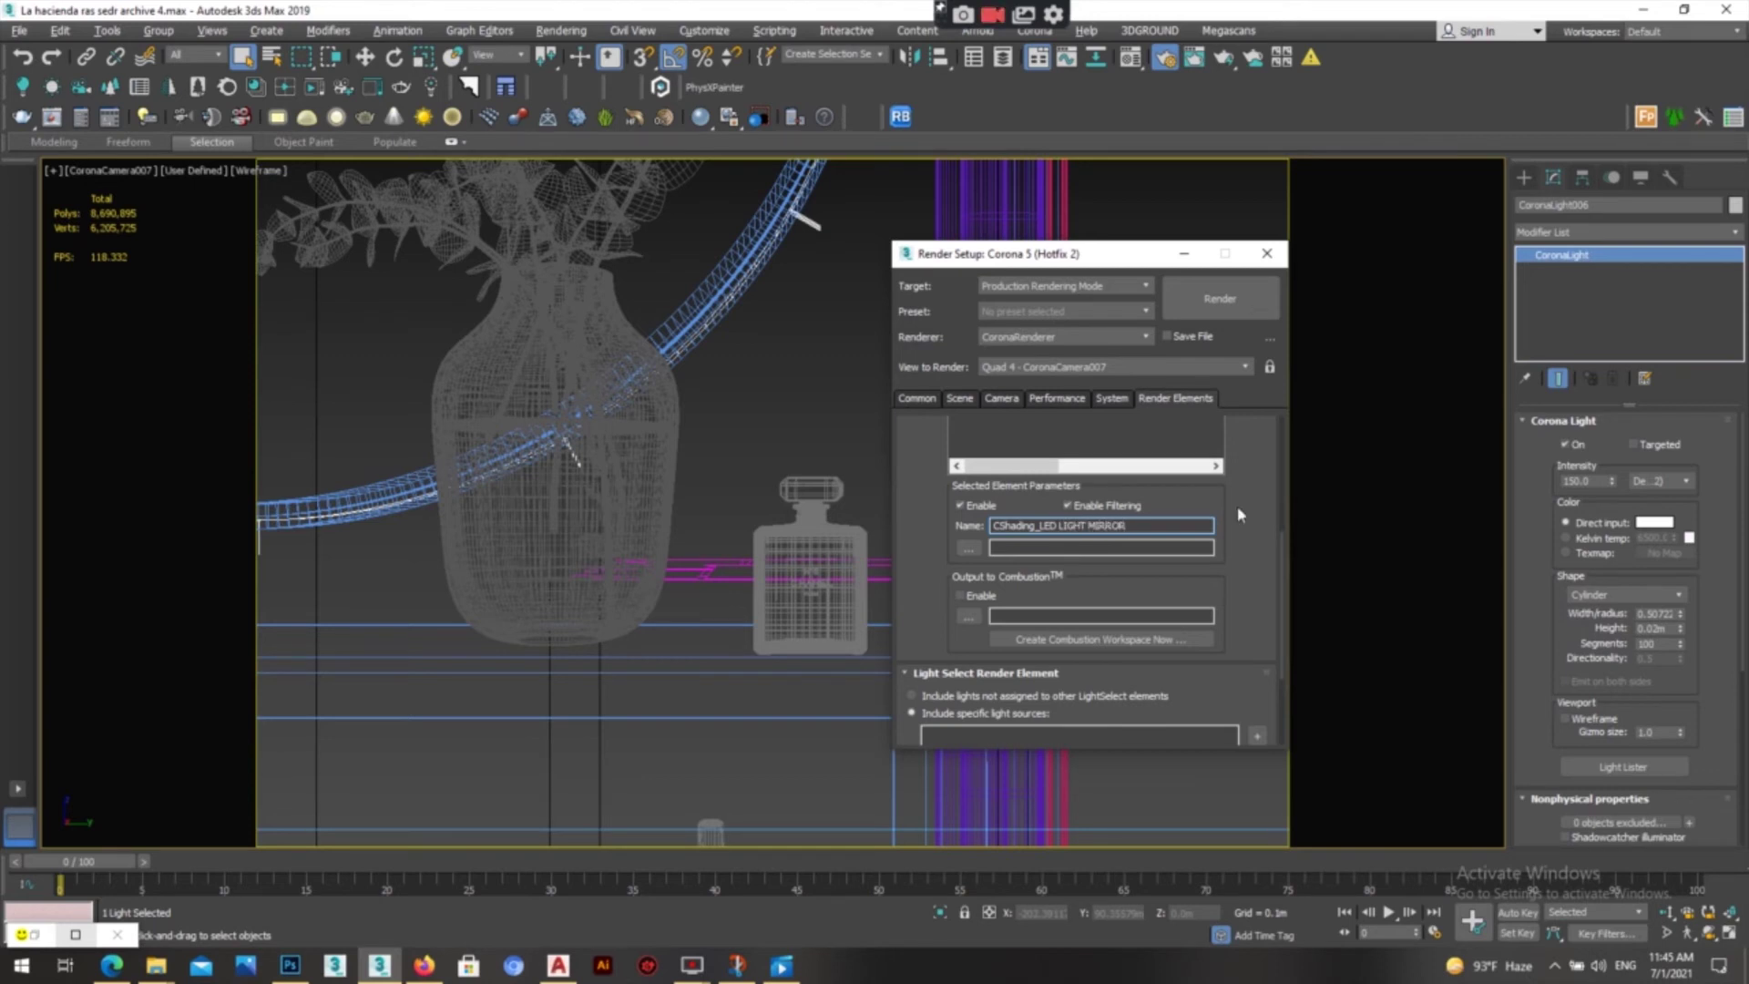
drag(1127, 526, 1041, 526)
- Add the mirror's ring light, CoronaLight006, to the specific light sources of the CShading_LED LIGHT MIRROR element
scroll(1282, 555, up, 3)
scroll(1281, 582, down, 4)
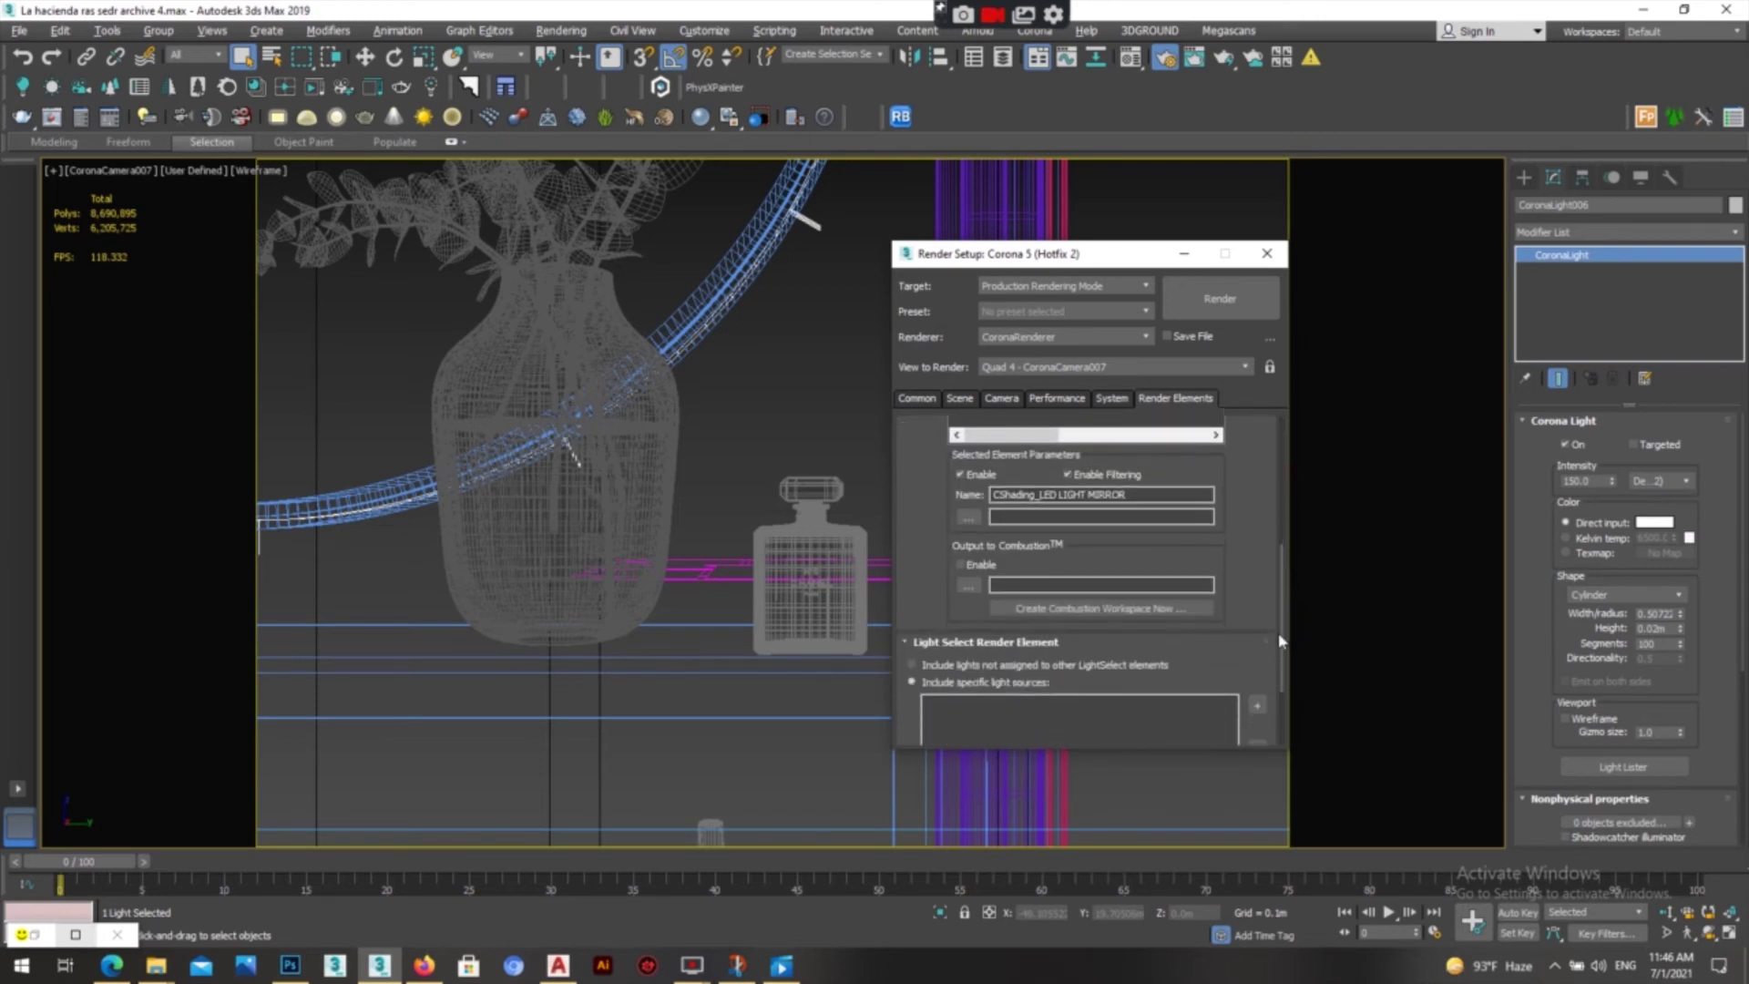
scroll(1280, 641, down, 2)
scroll(1266, 627, up, 2)
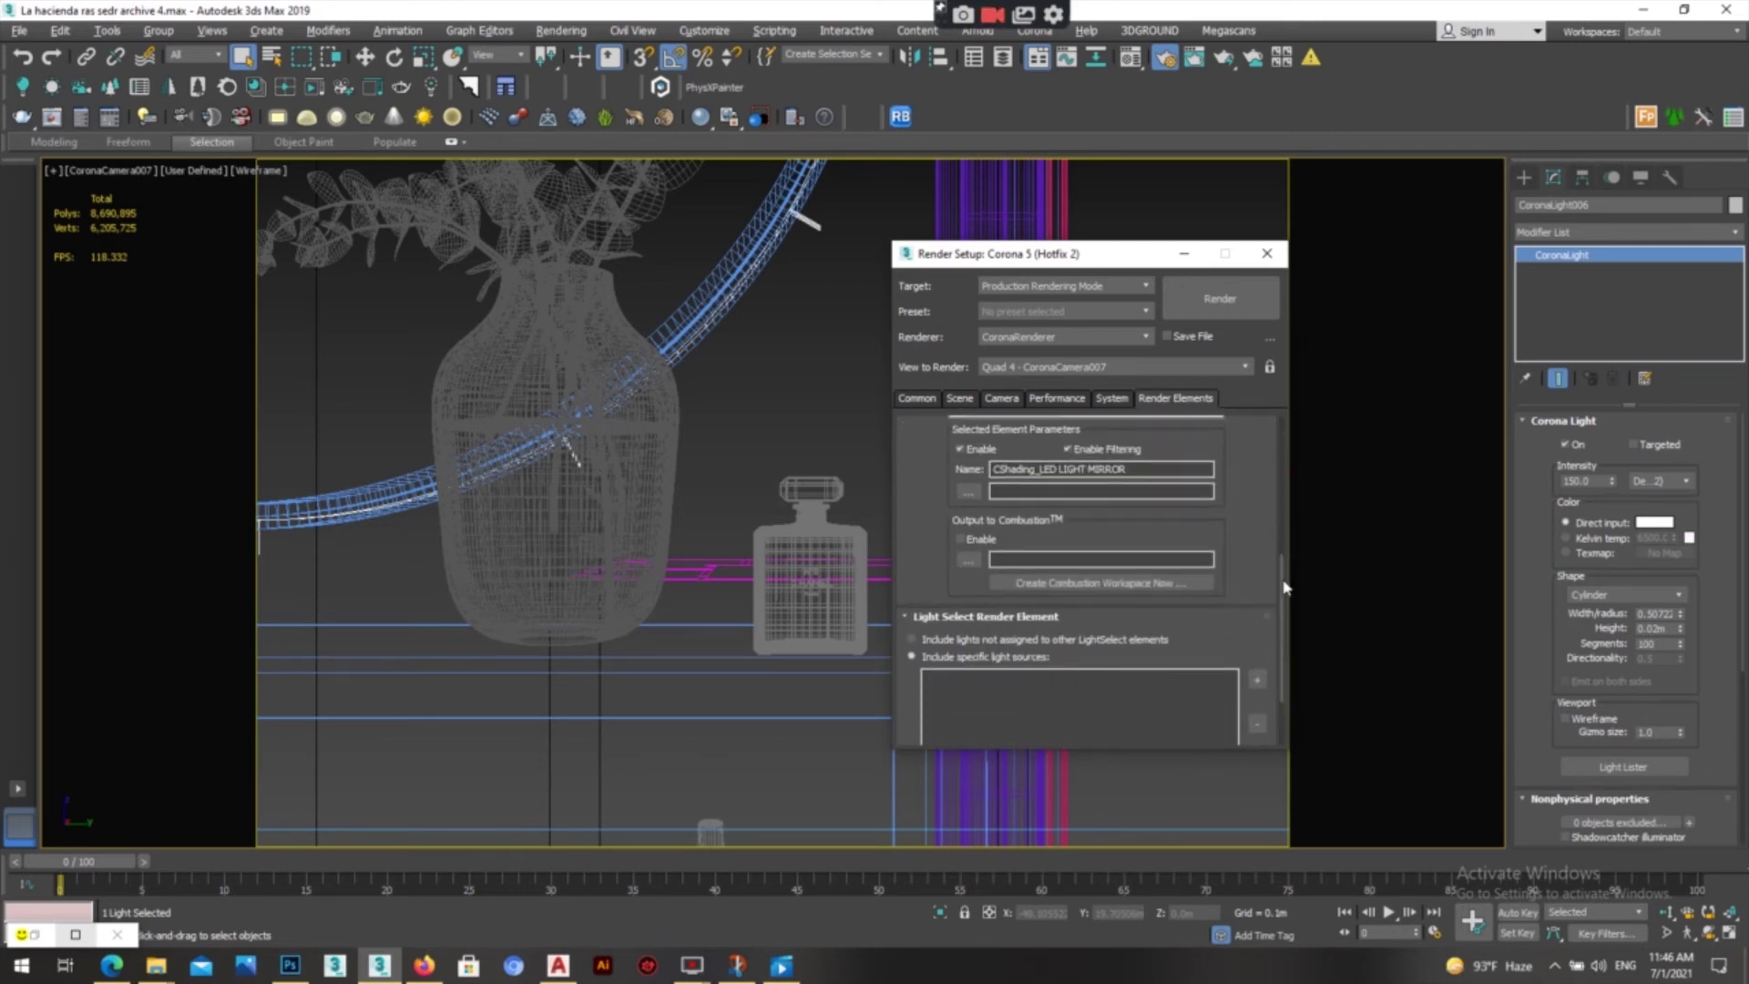
scroll(1282, 592, down, 2)
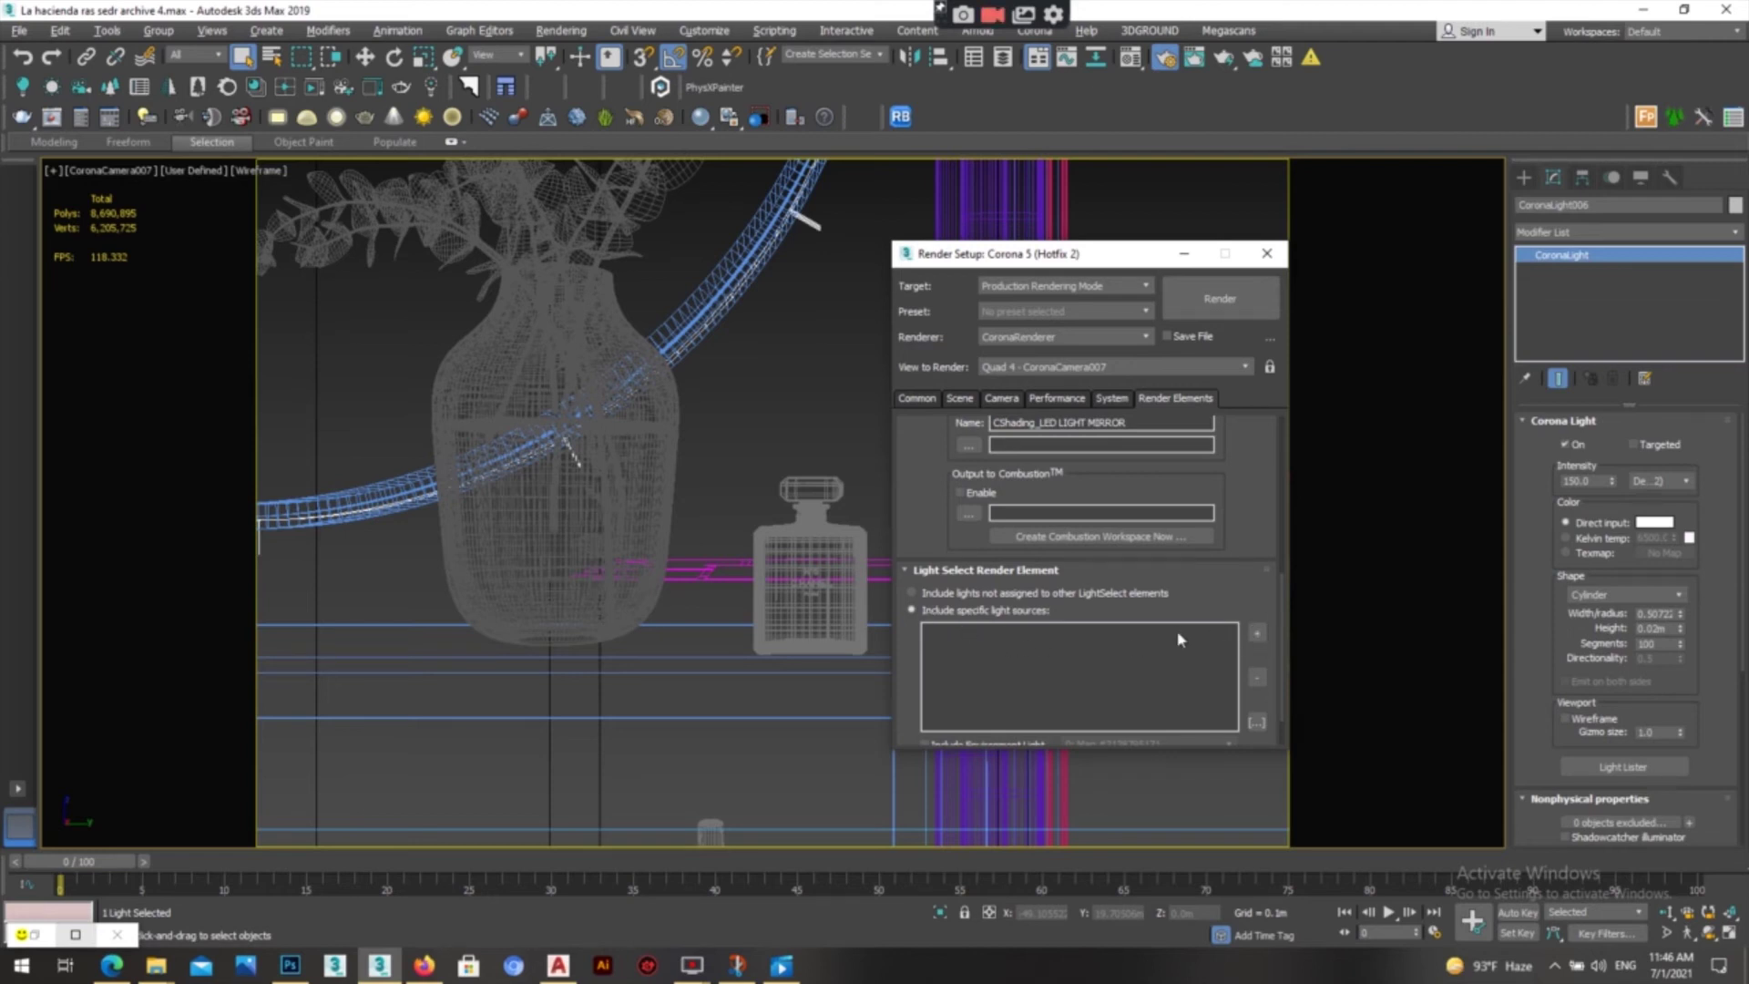
click(1257, 635)
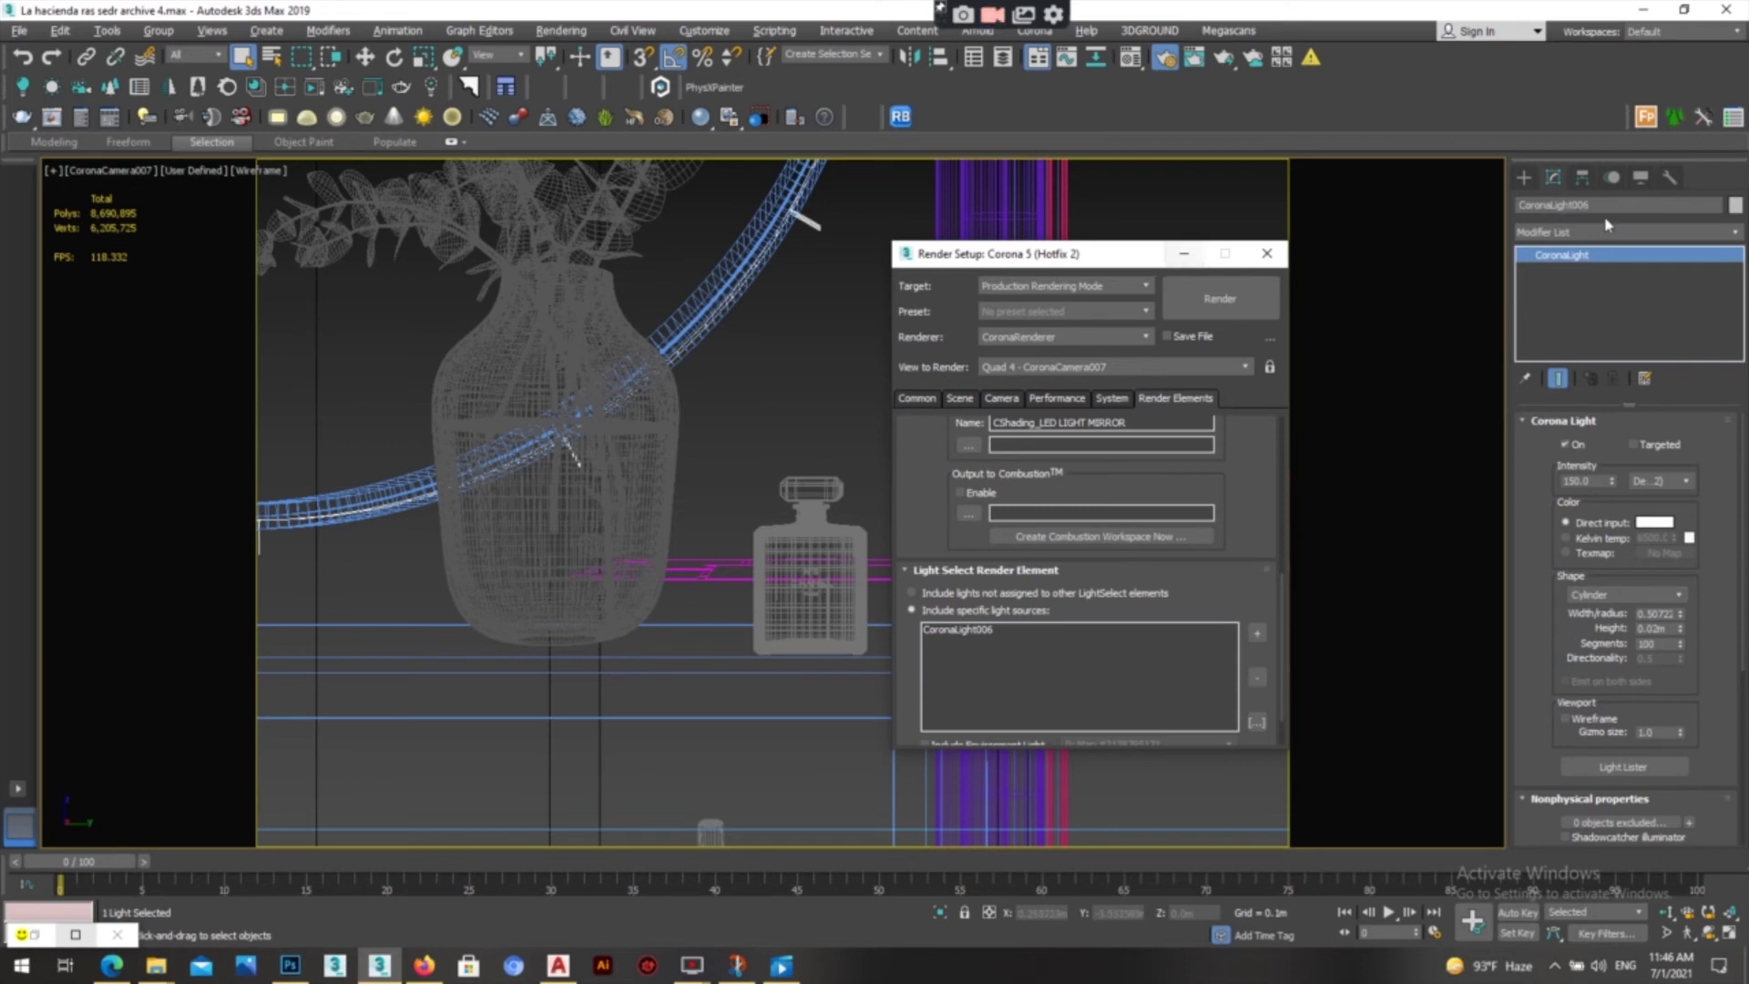
- Examine the backlight around the mirror in the rendered LightMix image in the Corona frame buffer
click(1183, 253)
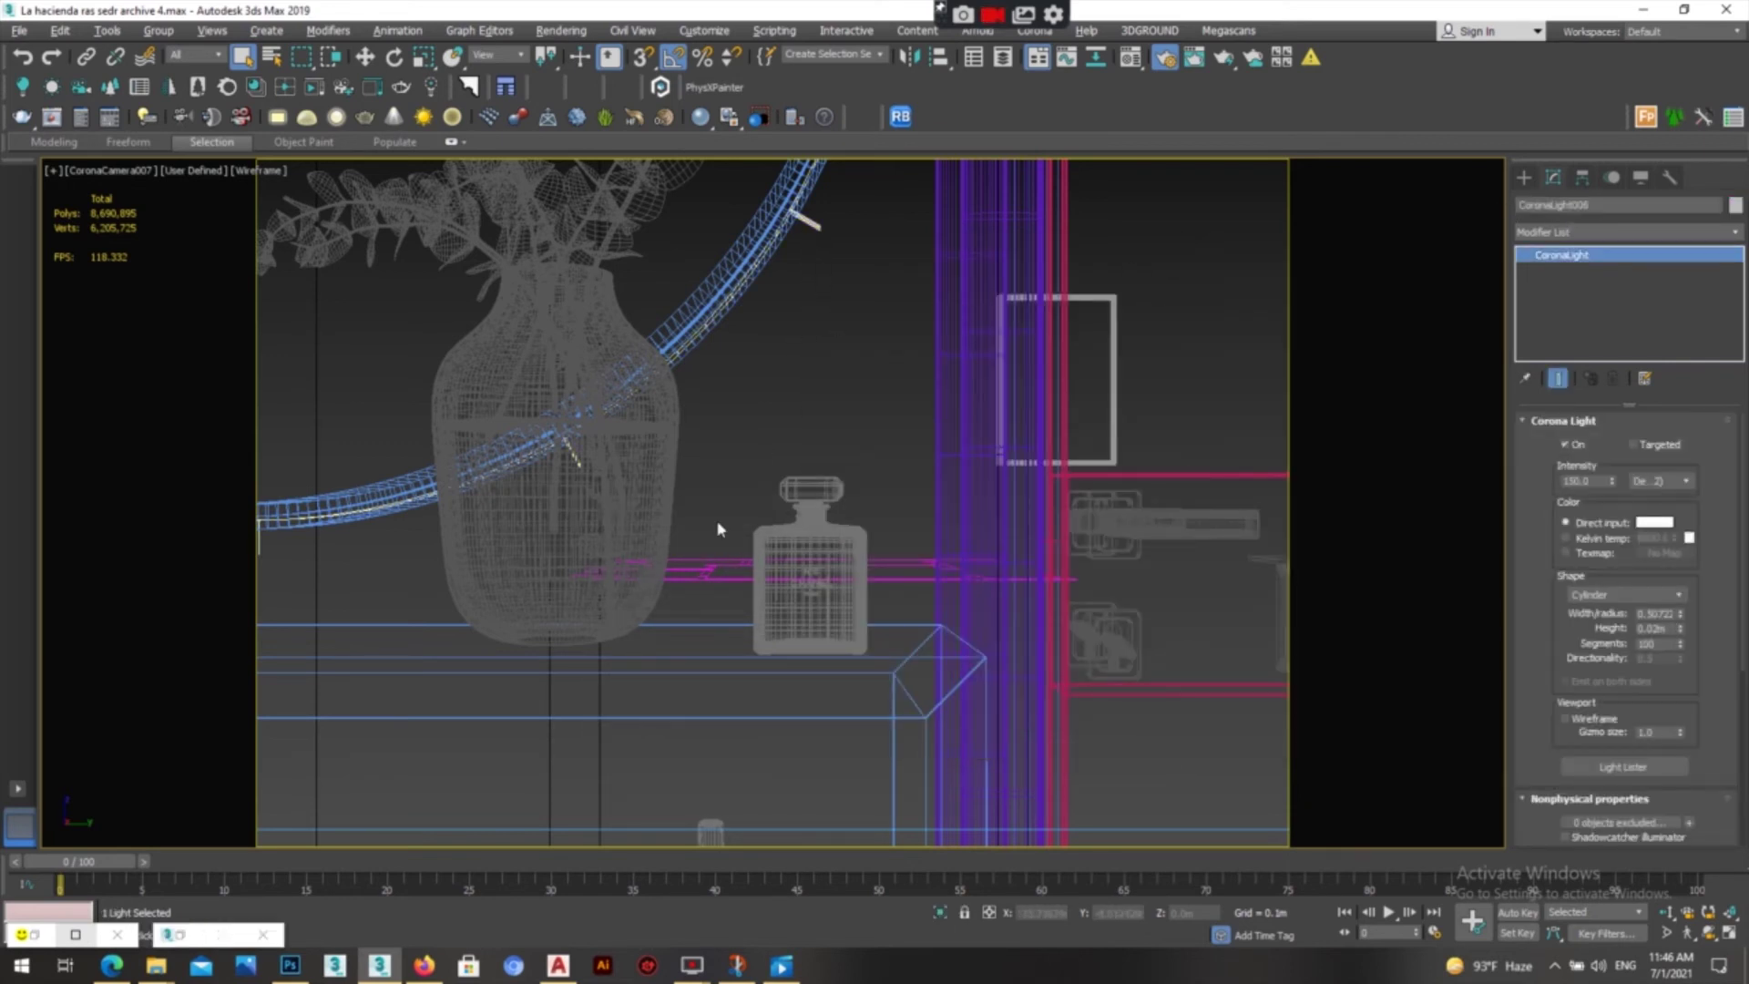
click(76, 934)
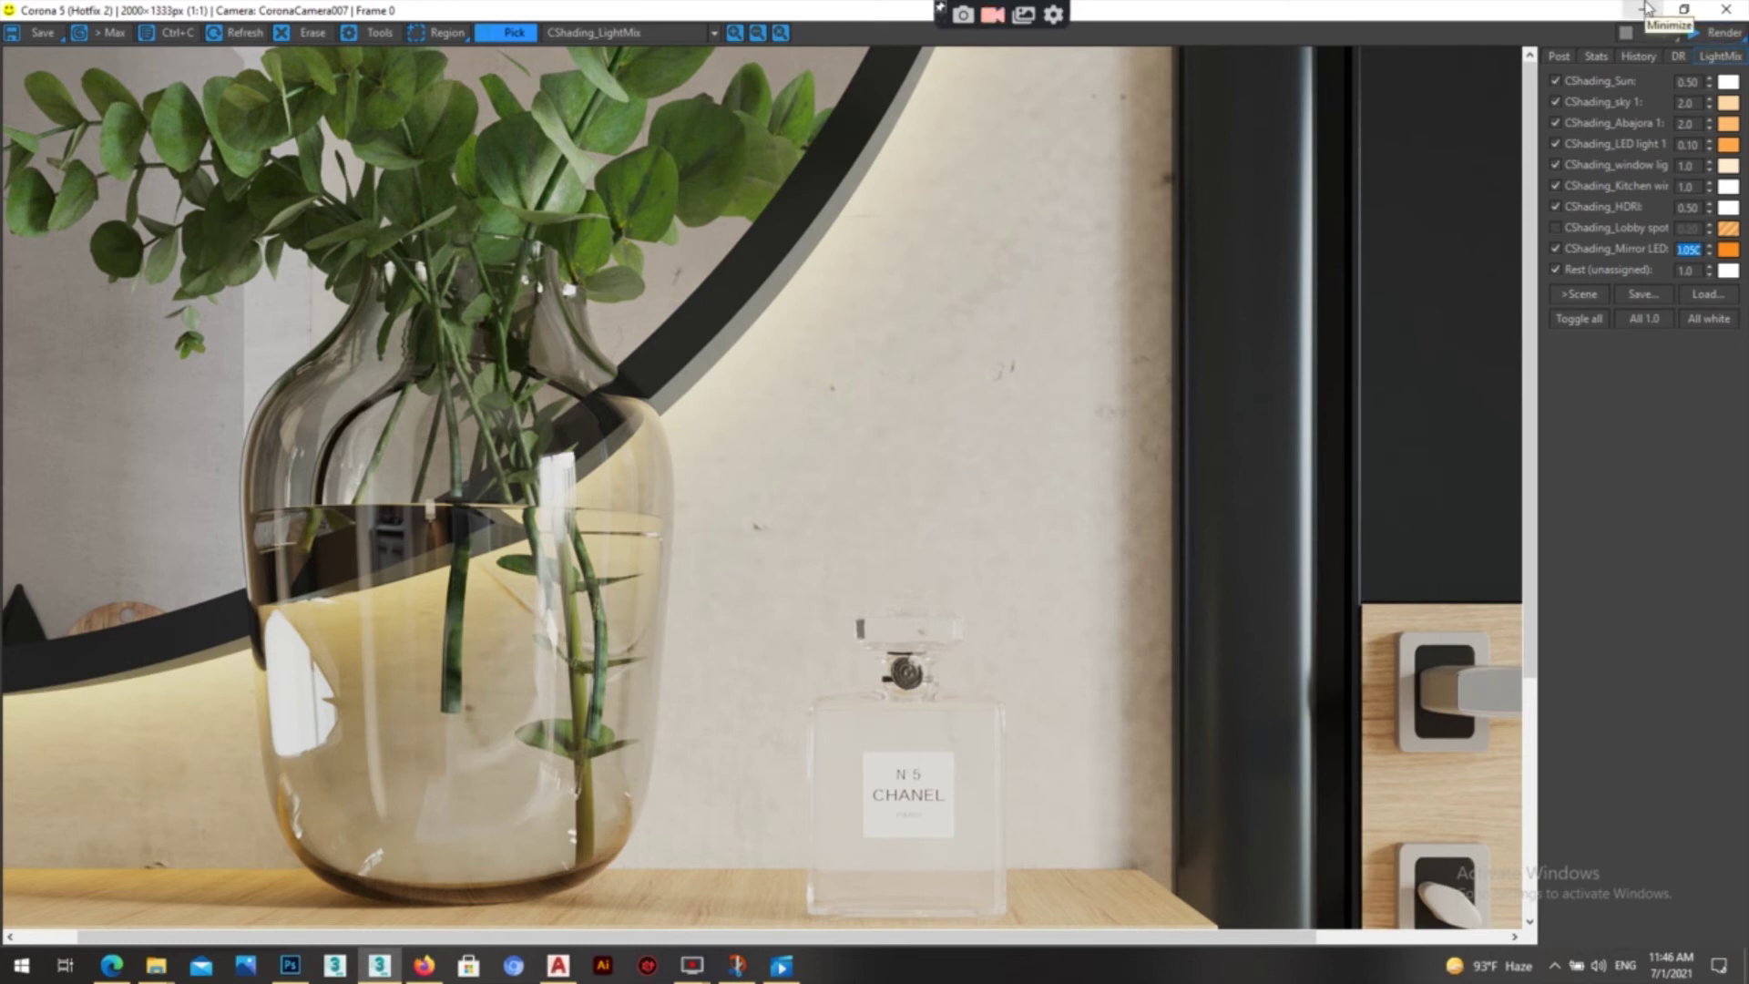
scroll(997, 392, down, 1)
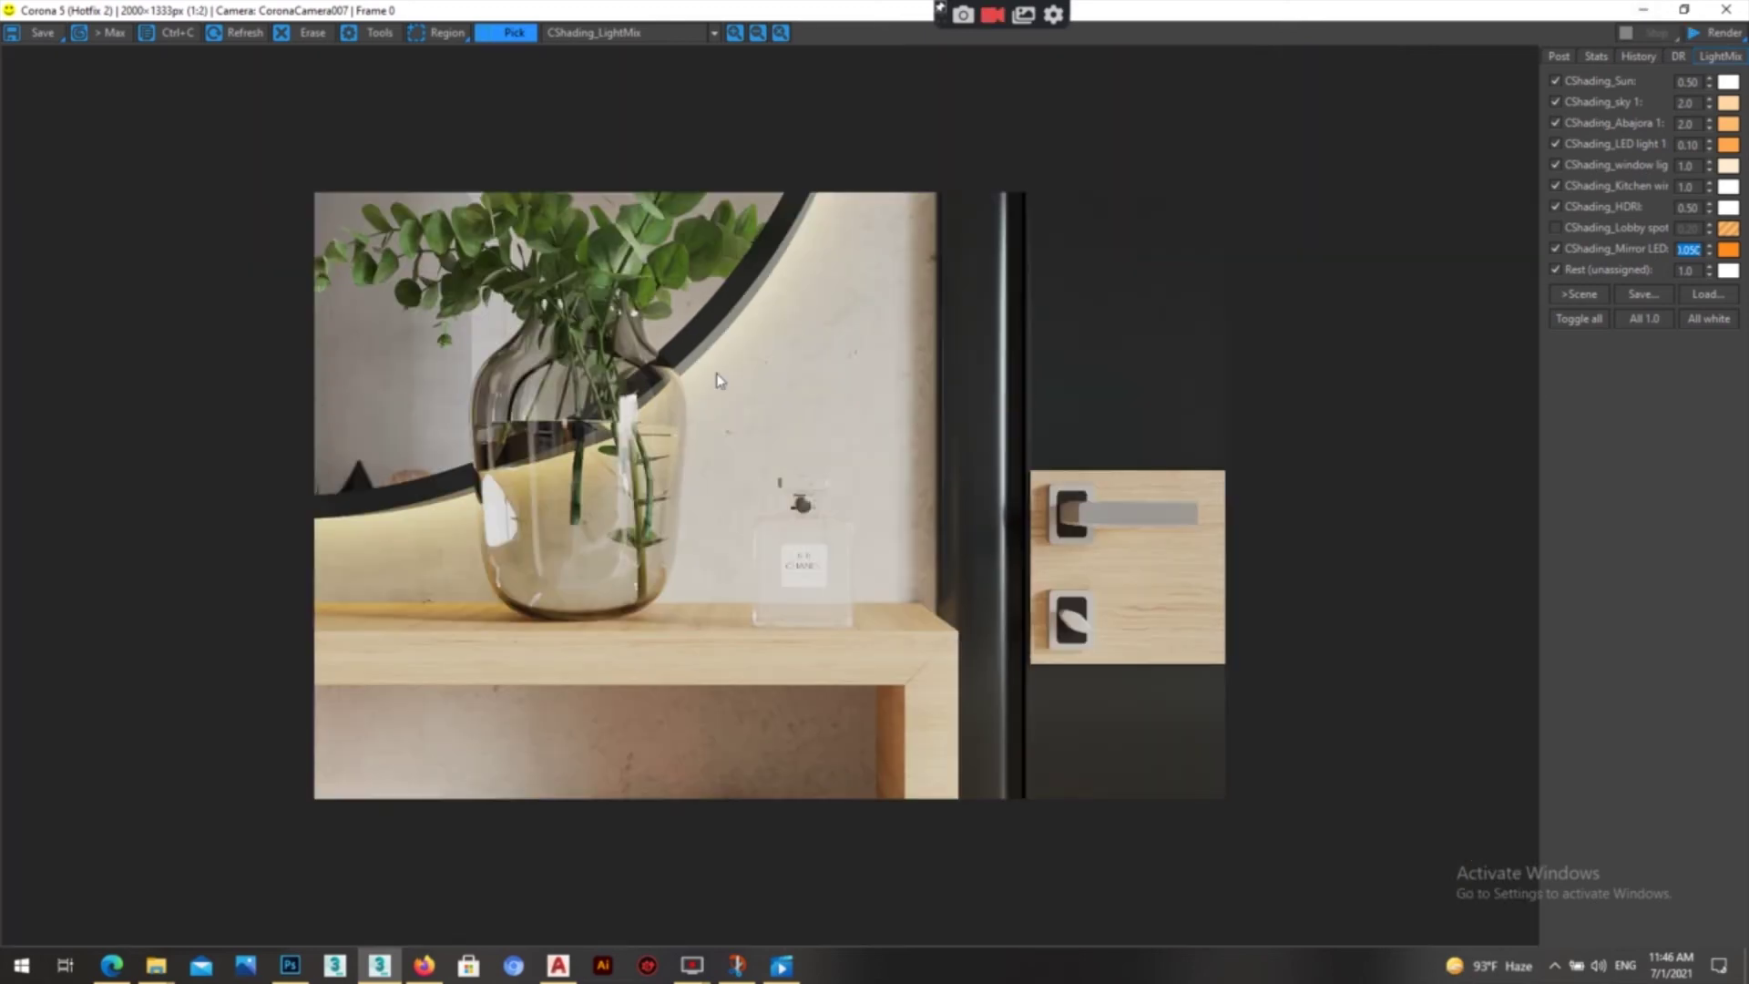
scroll(975, 339, up, 1)
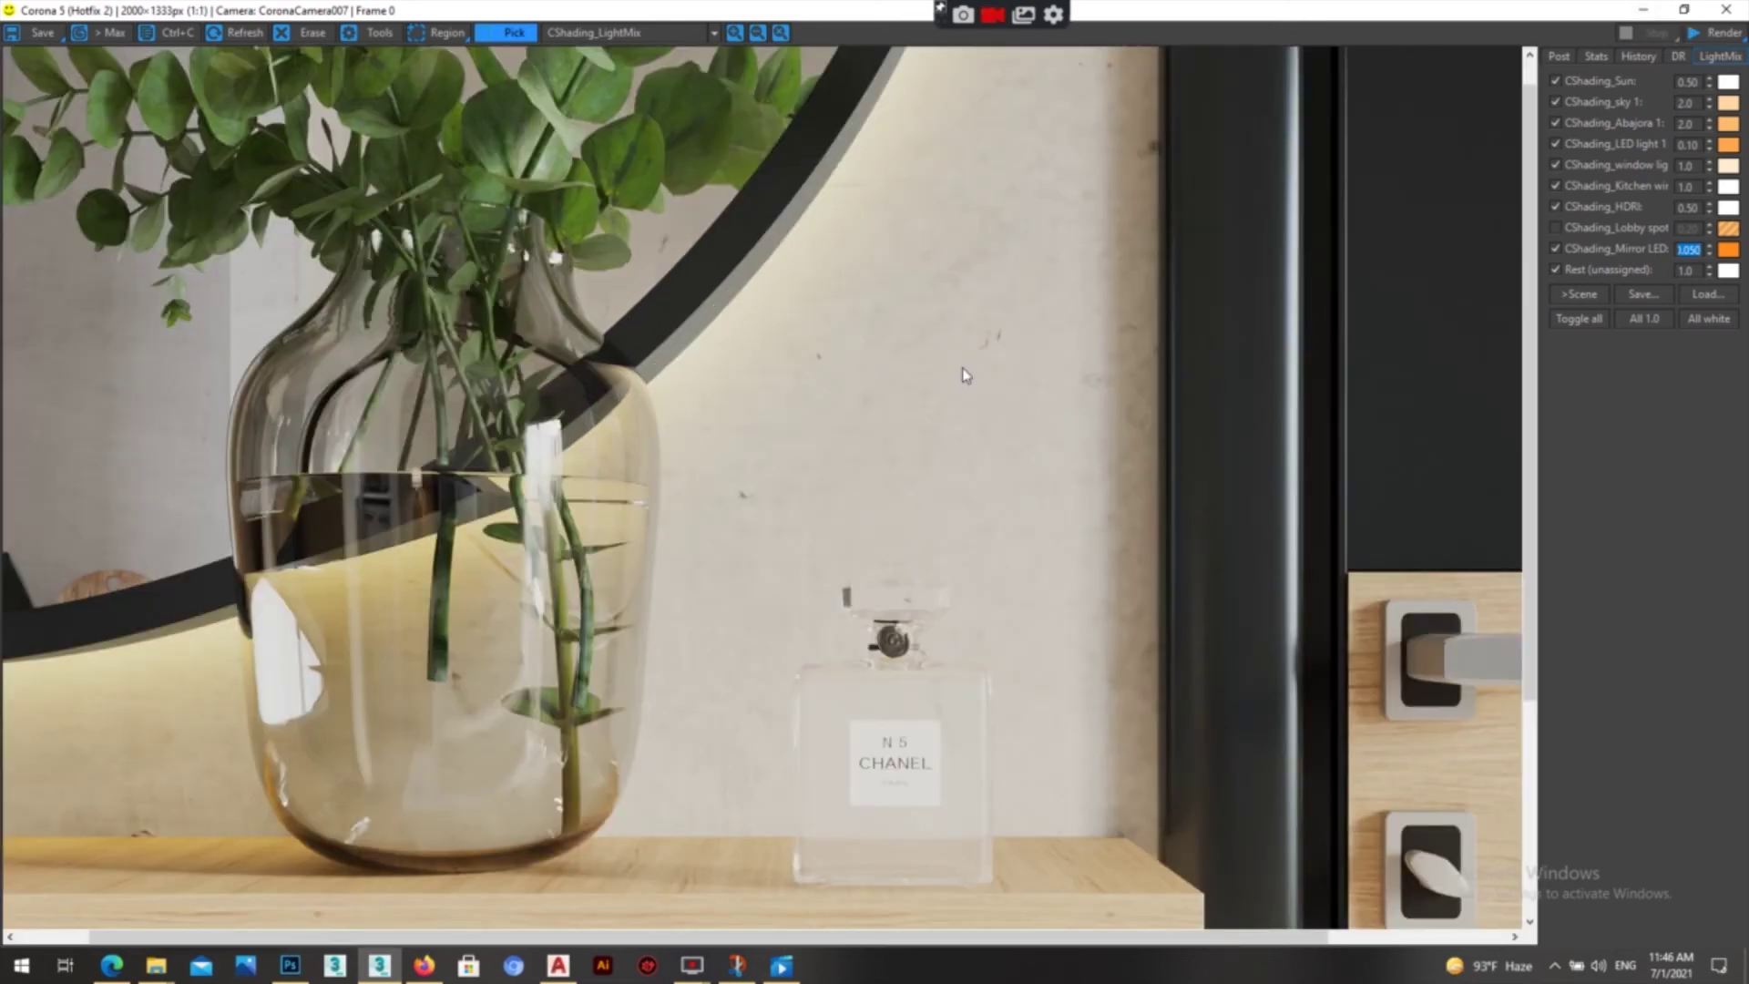
scroll(1221, 335, down, 1)
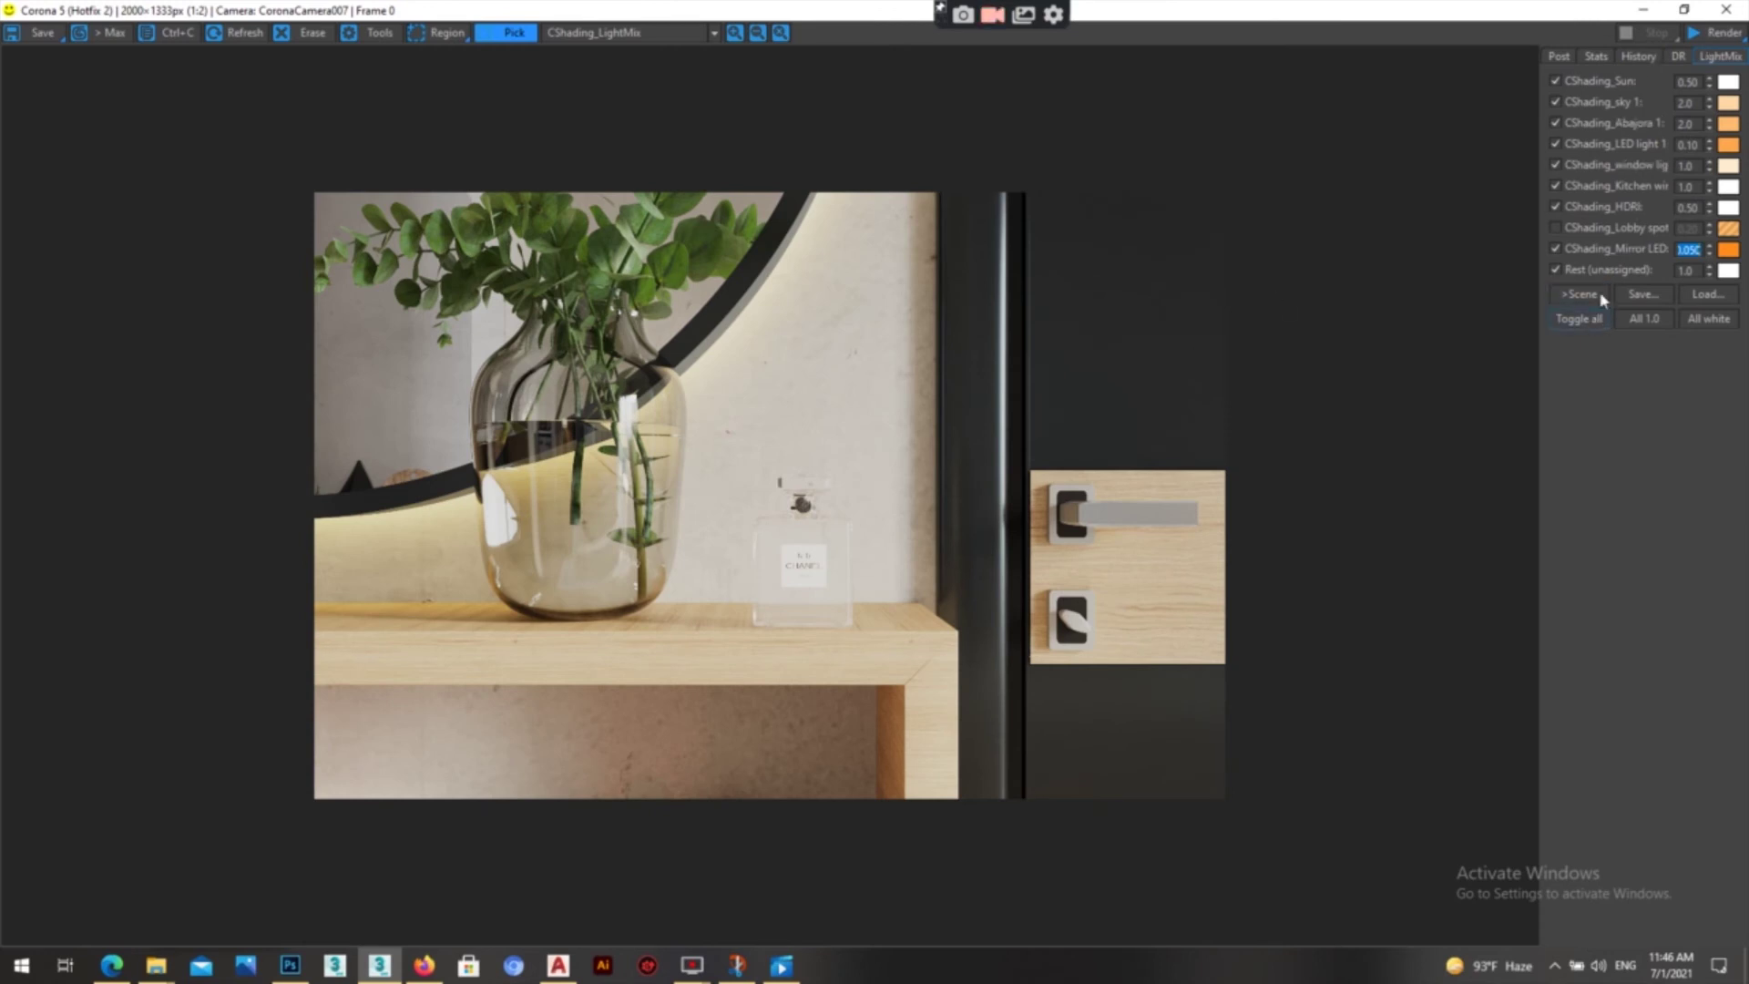
click(1643, 9)
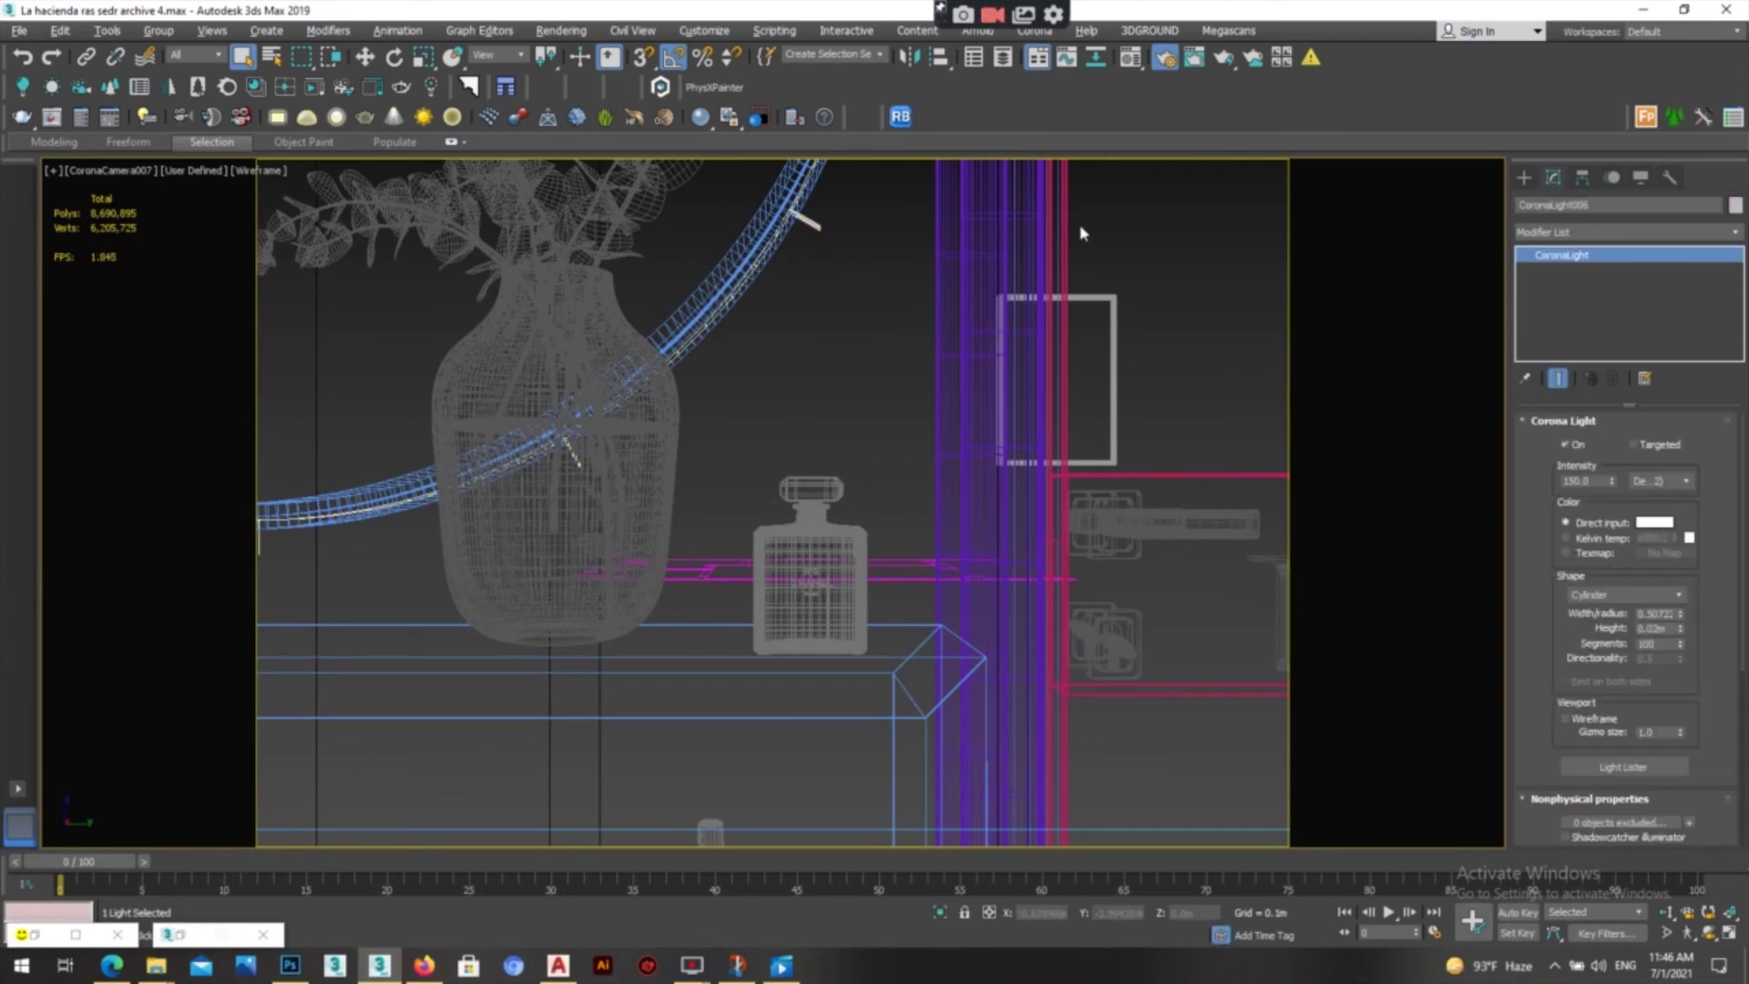
- Delete the duplicate CShading_LED LIGHT MIRROR element from the render elements
click(173, 935)
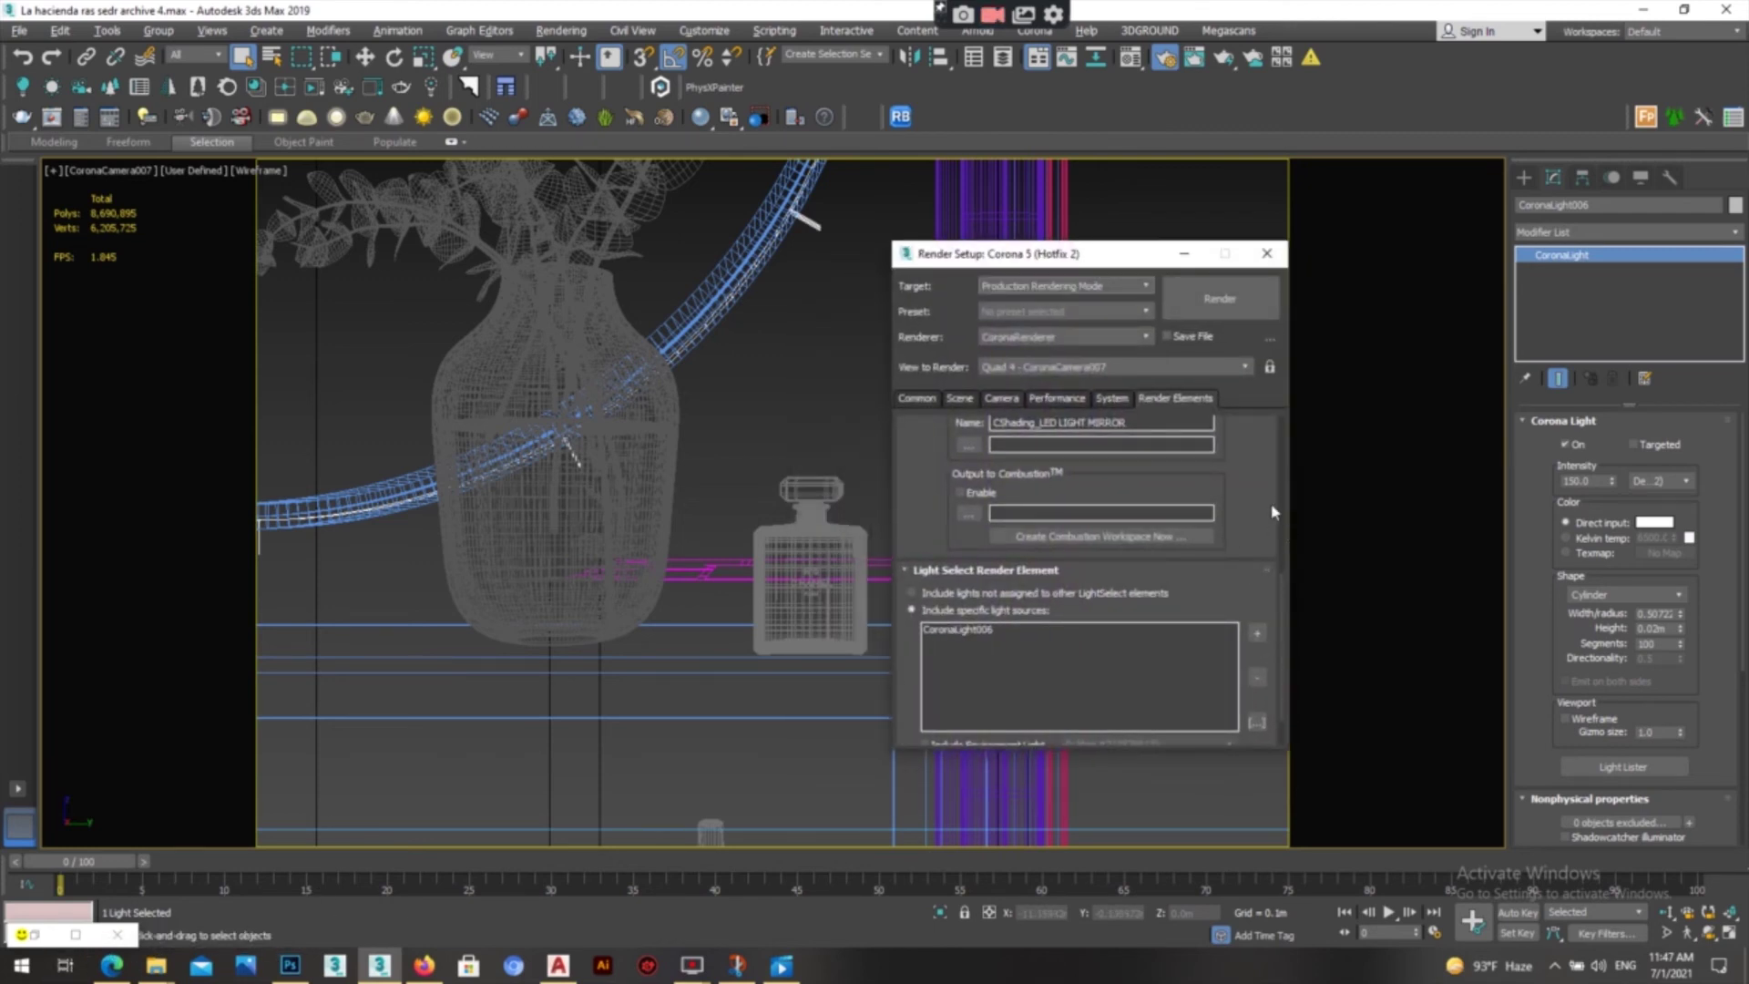
scroll(1279, 496, up, 5)
click(997, 592)
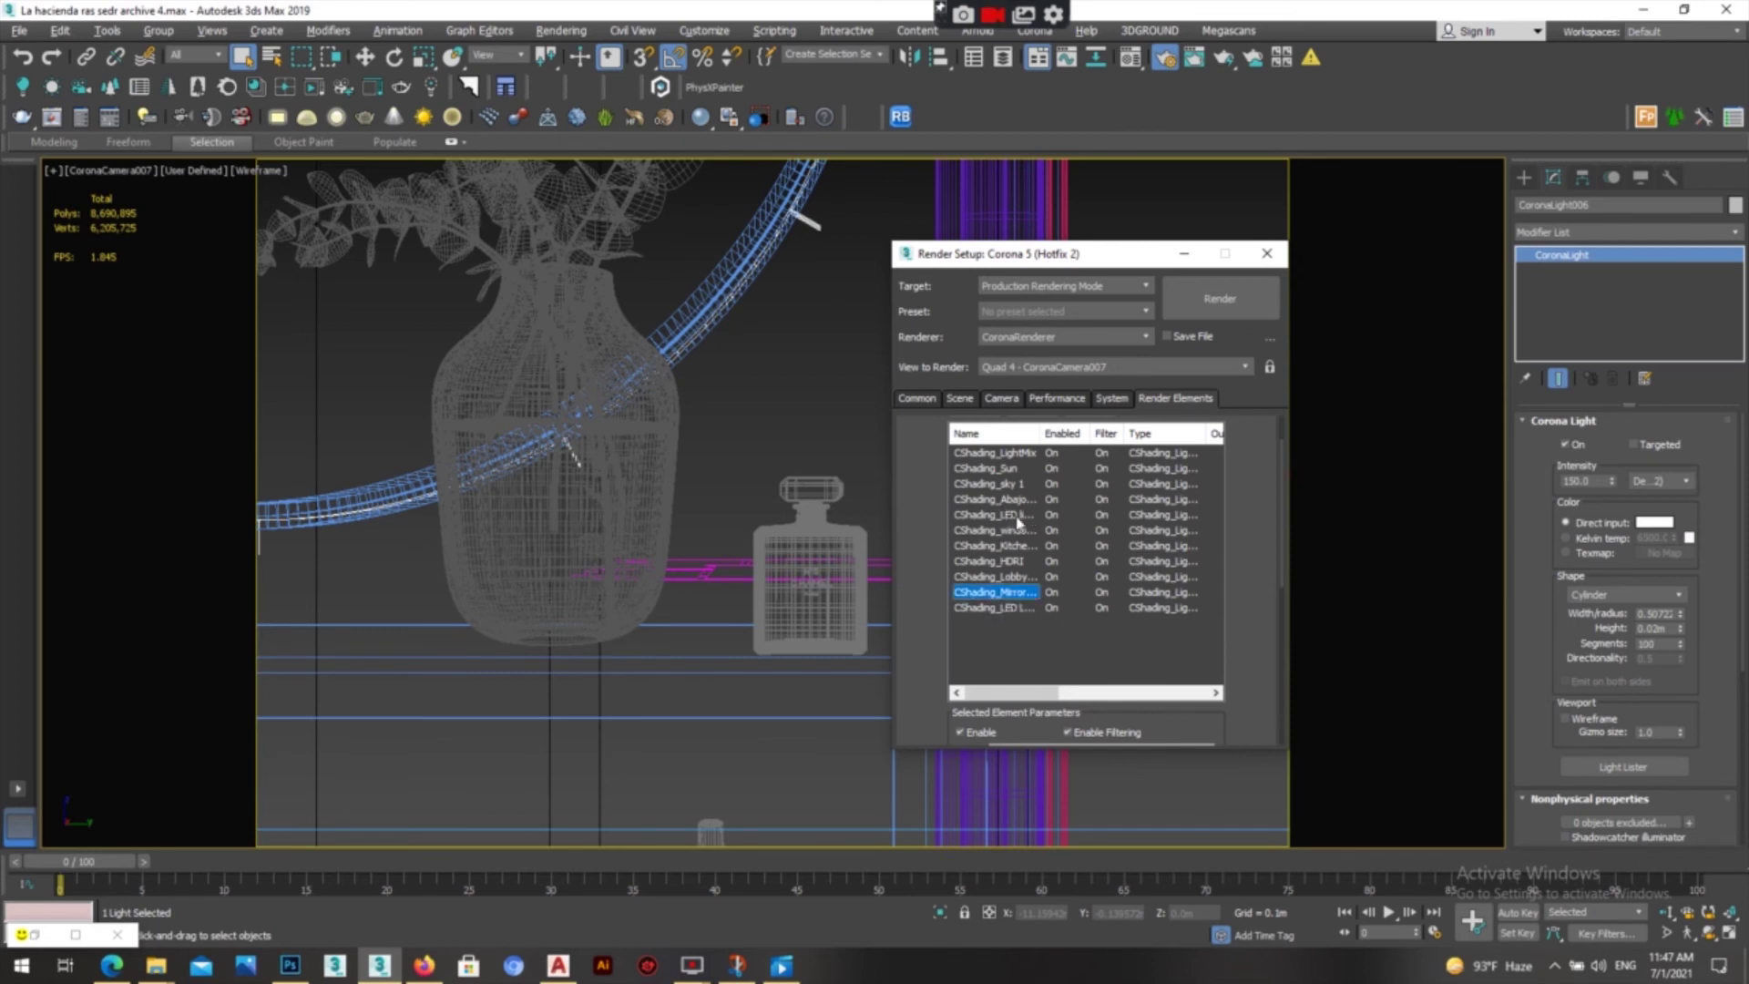
click(999, 608)
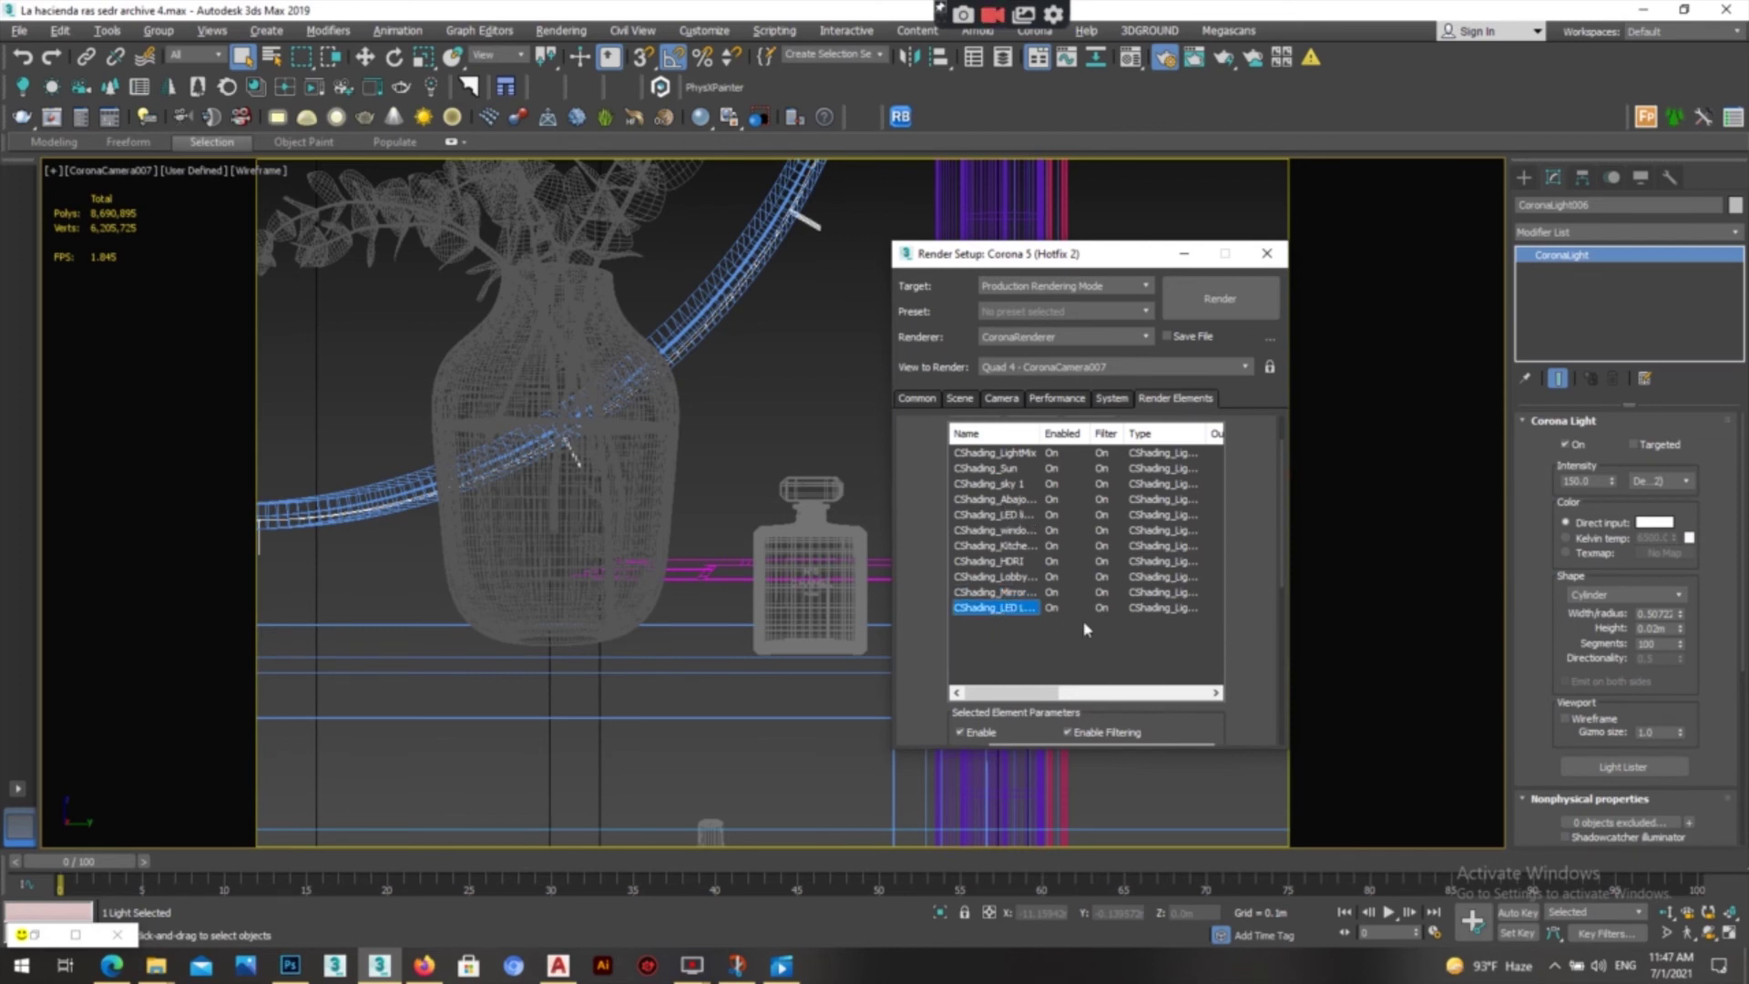
scroll(1289, 444, up, 2)
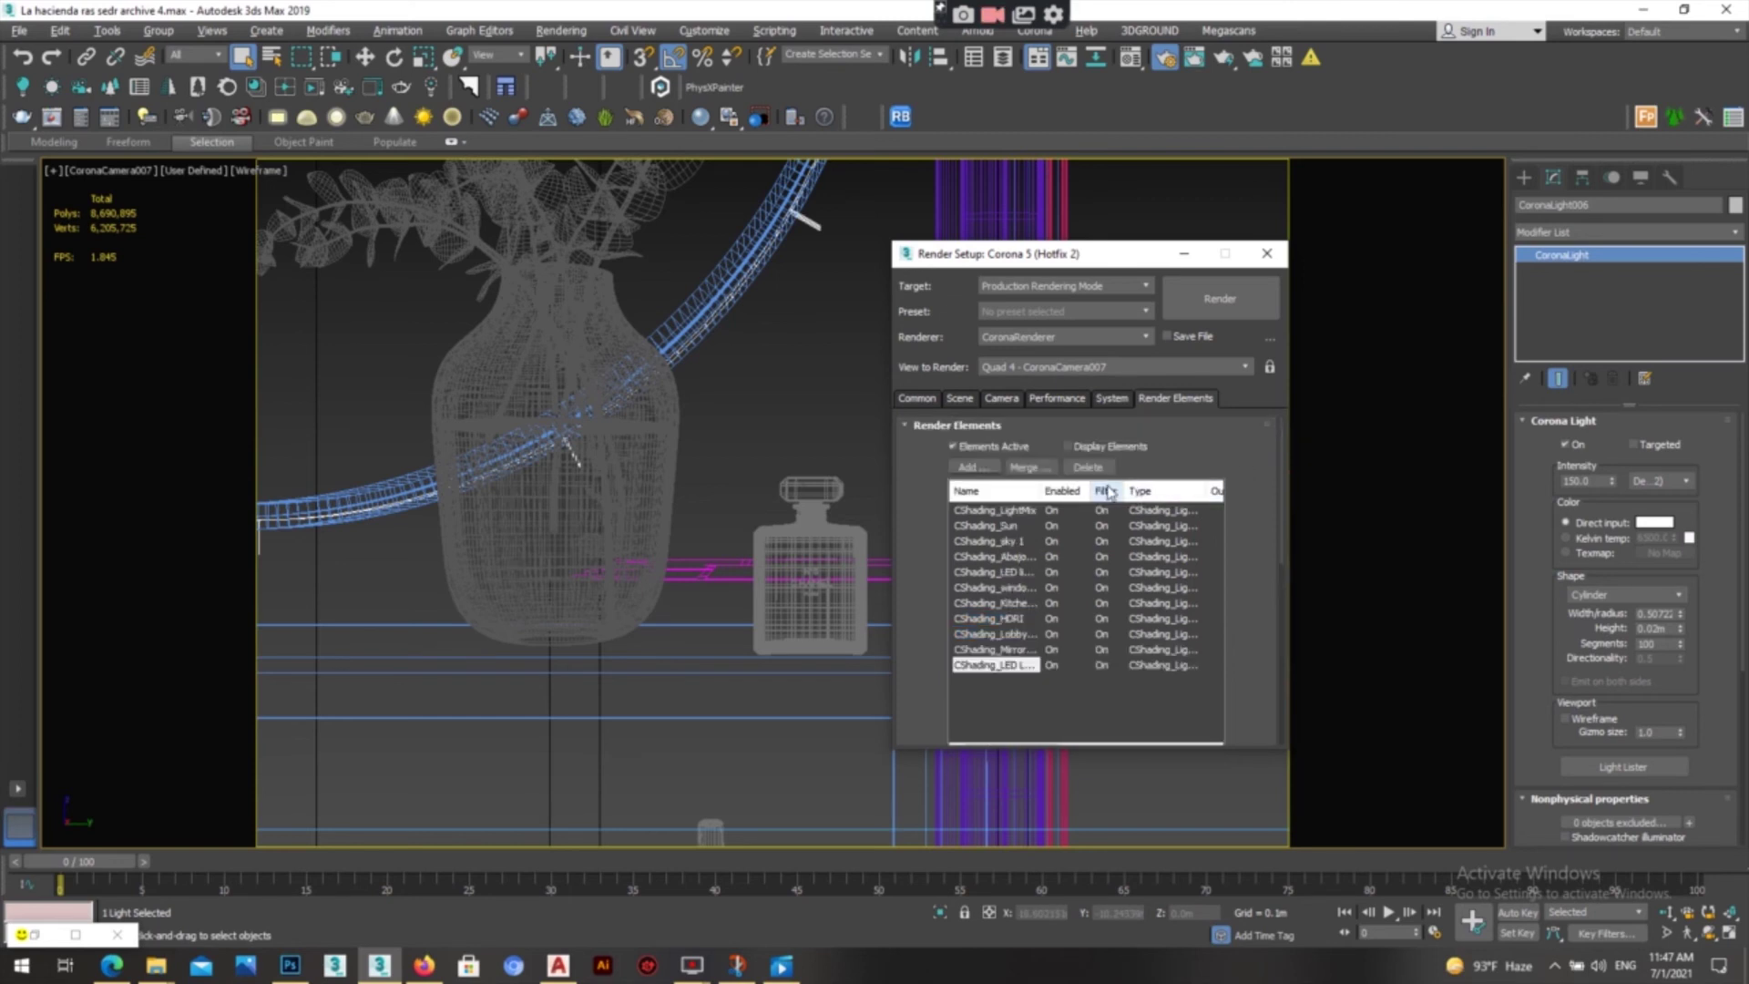
click(1087, 466)
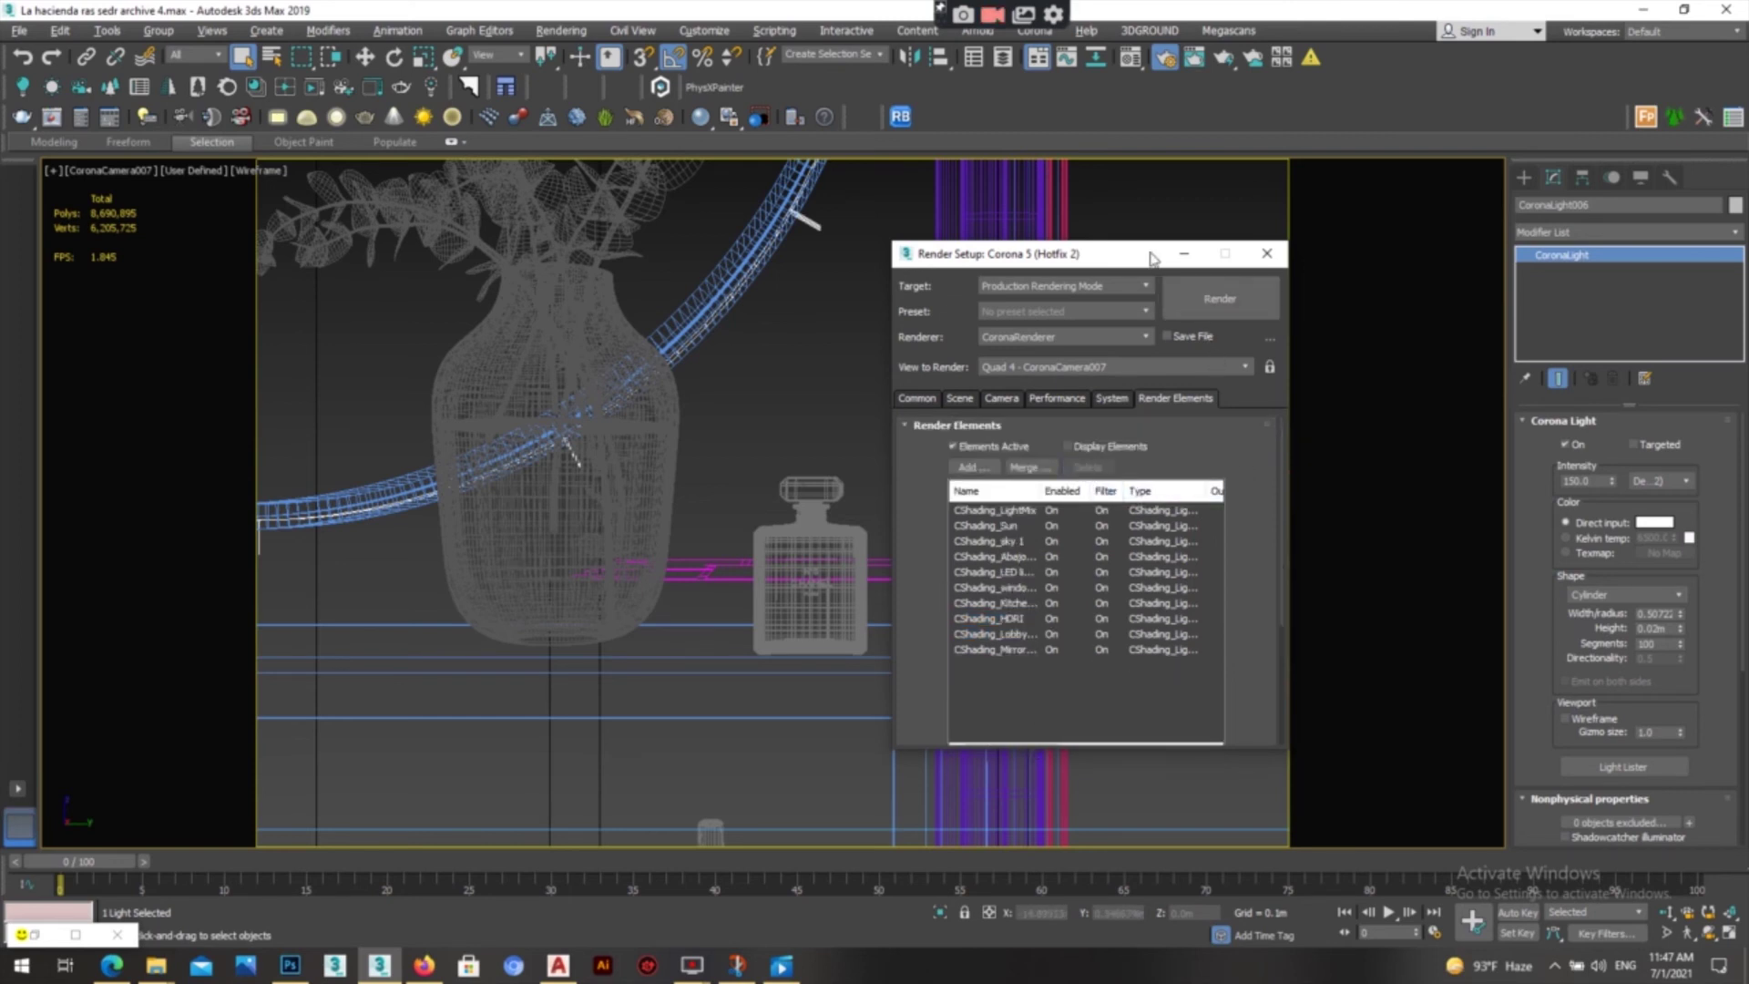
- Turn the CShading_Mirror LED light off and on again in the LightMix of the rendered image to compare its effect
click(1183, 254)
click(75, 935)
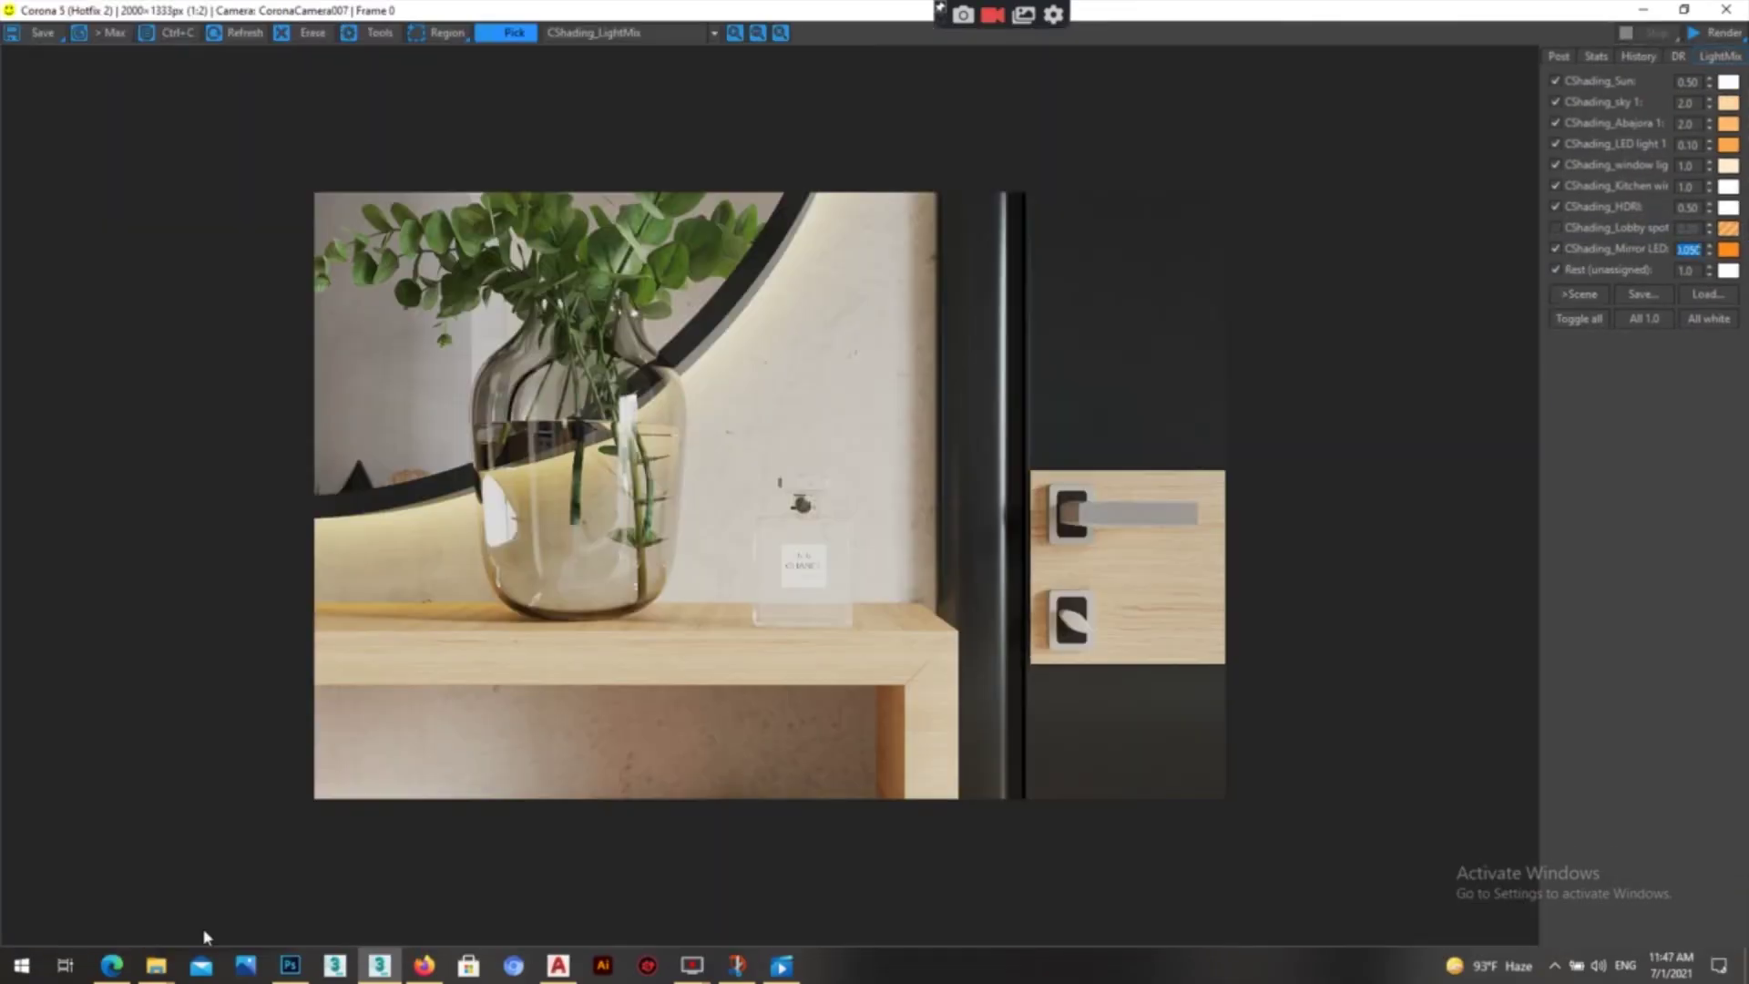
scroll(801, 601, up, 1)
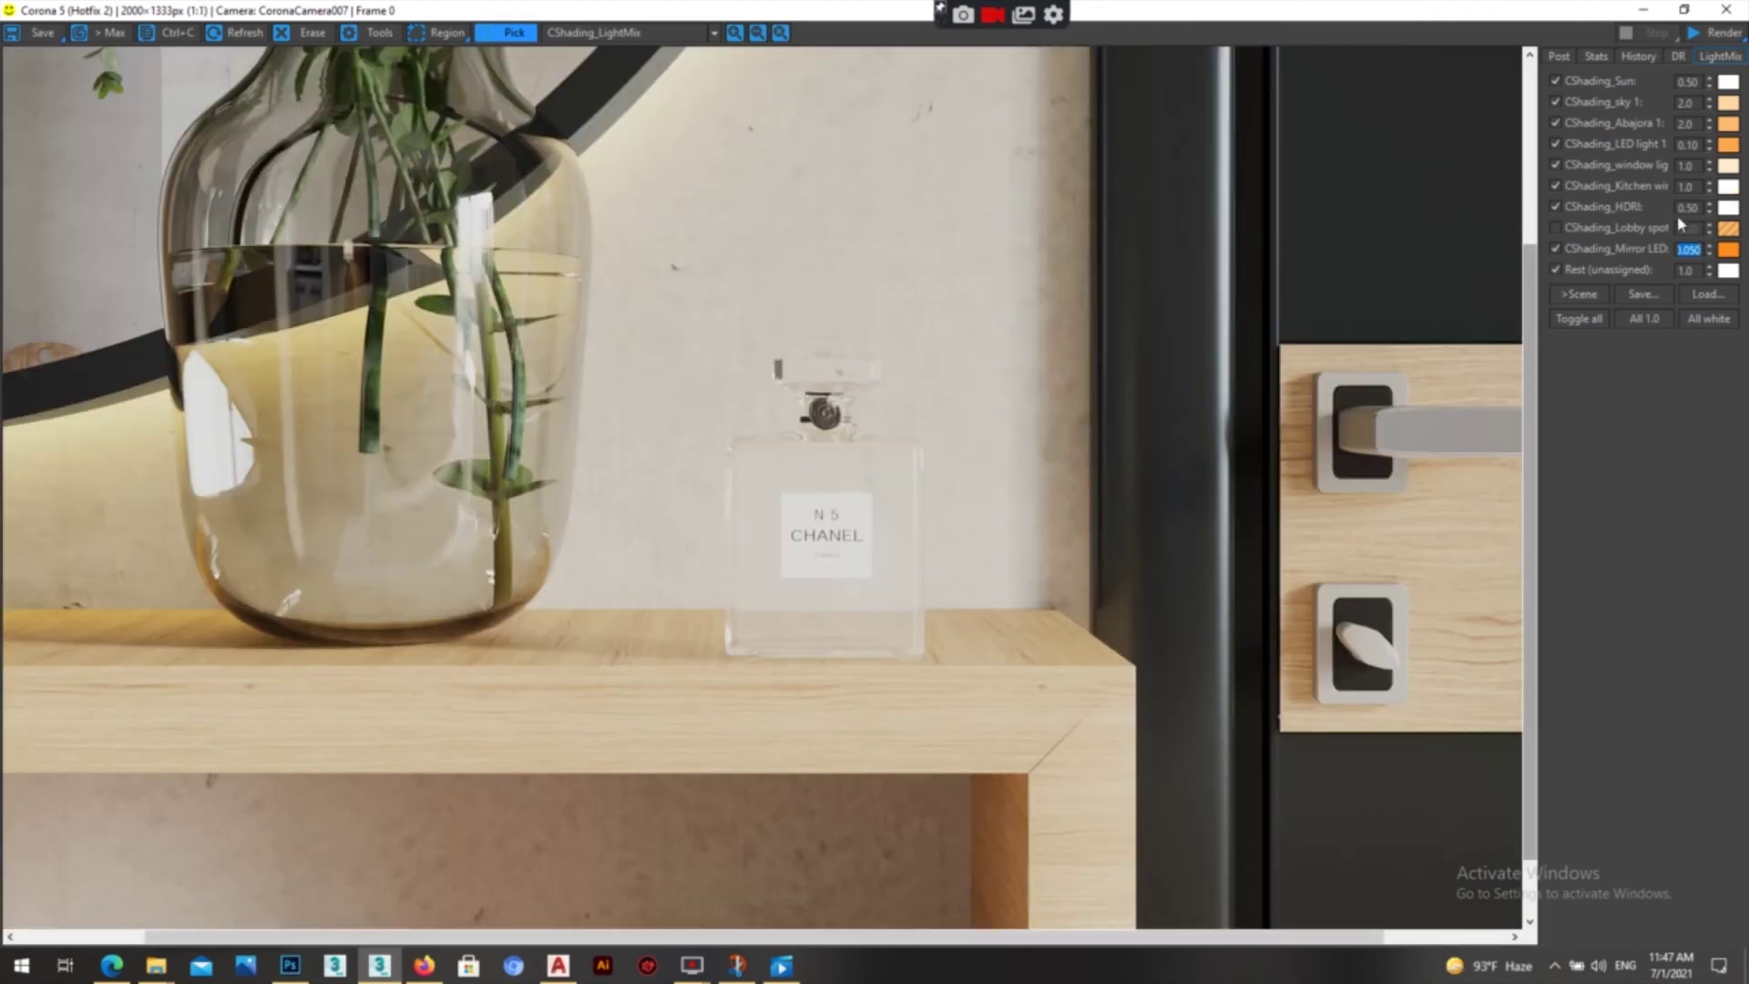
key(Return)
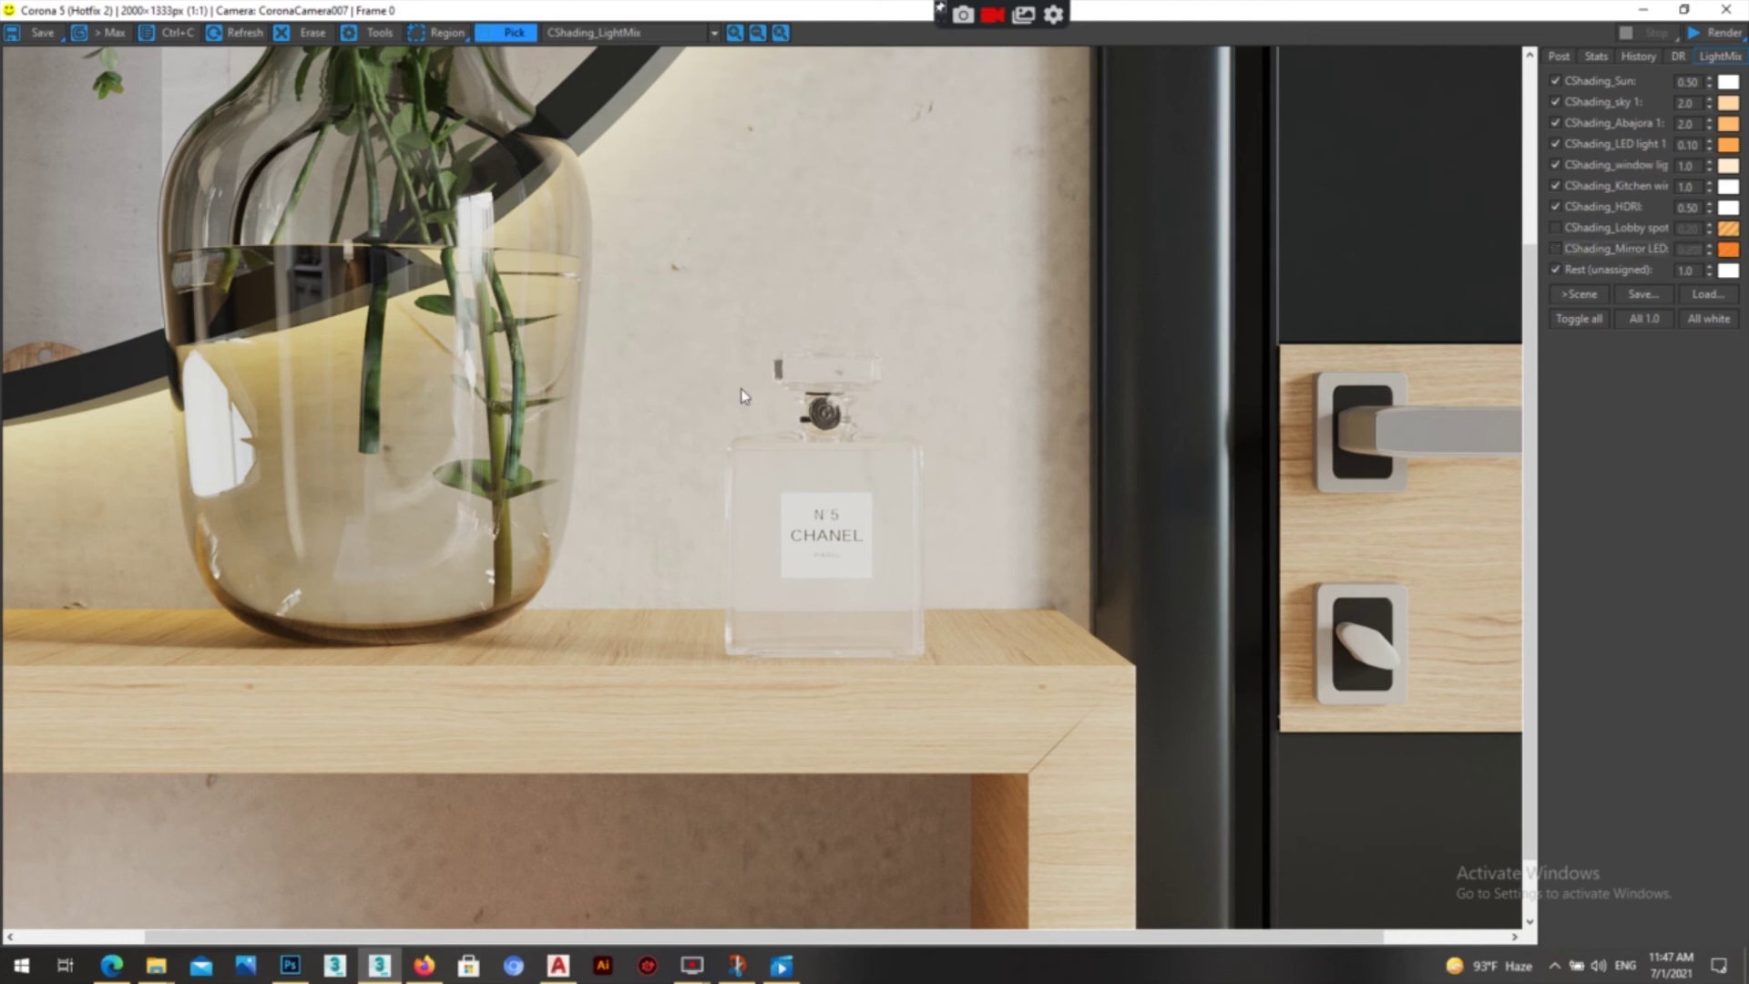
click(1556, 248)
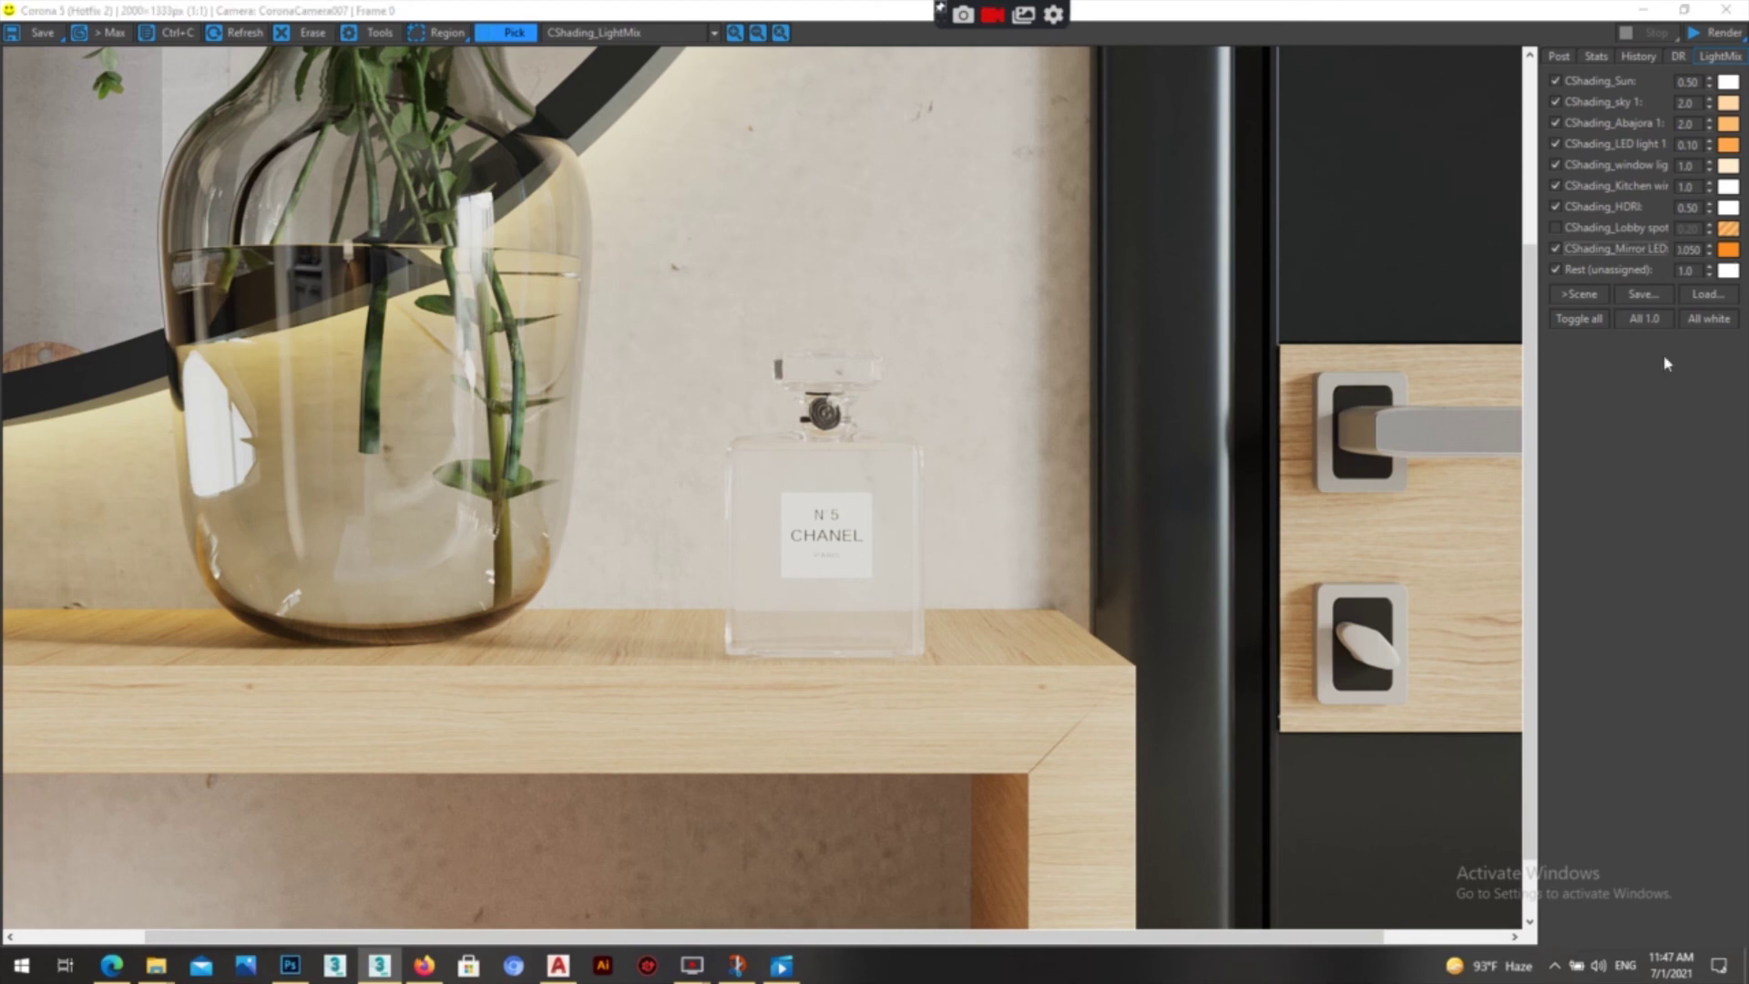
- Preview the Mirror LED light at colour temperatures of 8000 K and 2000 K, and discard the colour change
click(1728, 249)
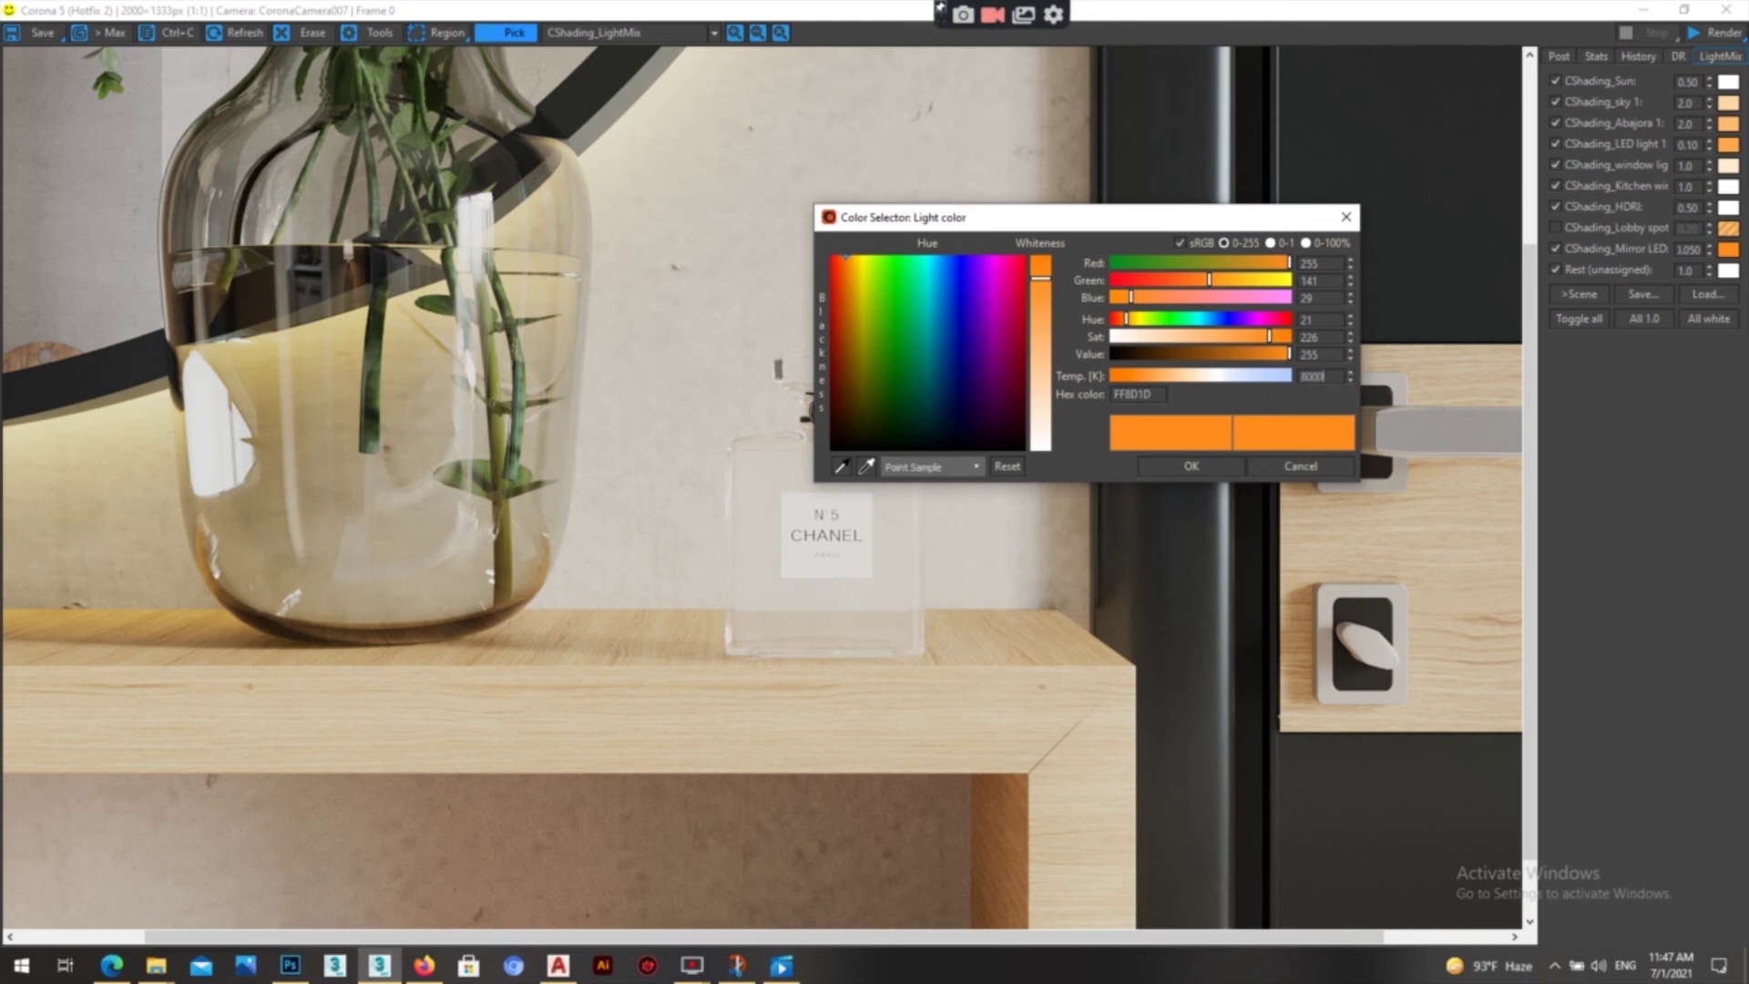
key(Return)
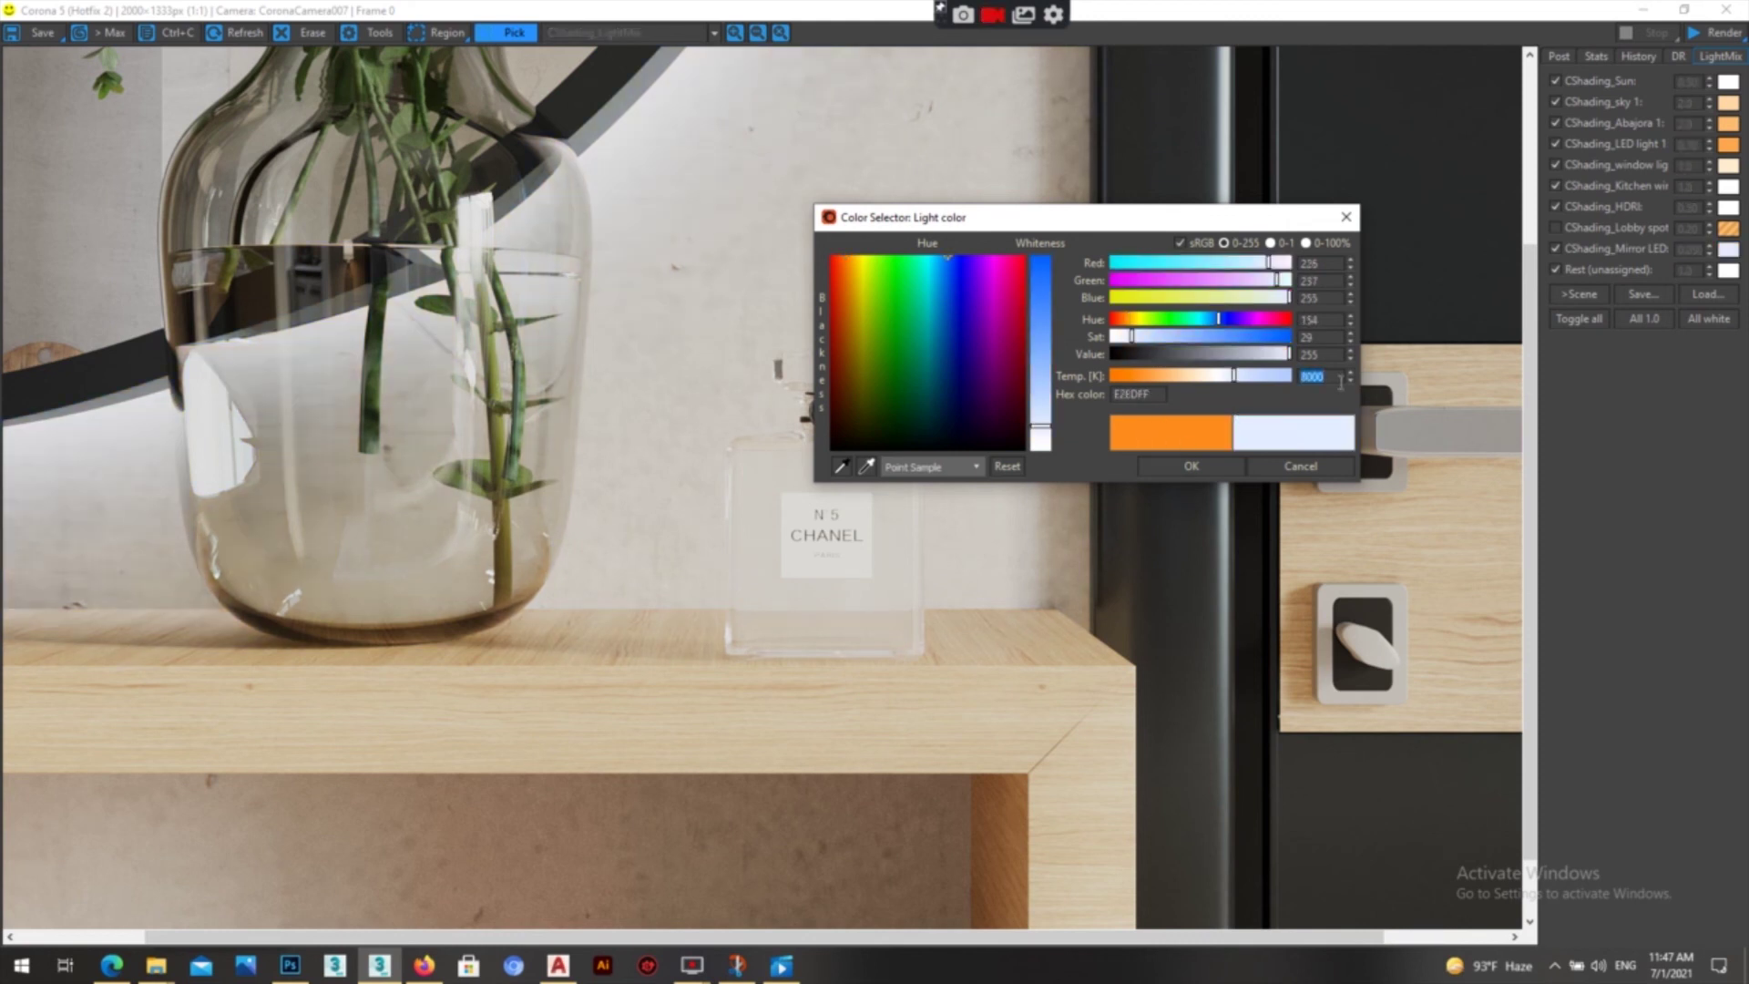
text(2)
key(Return)
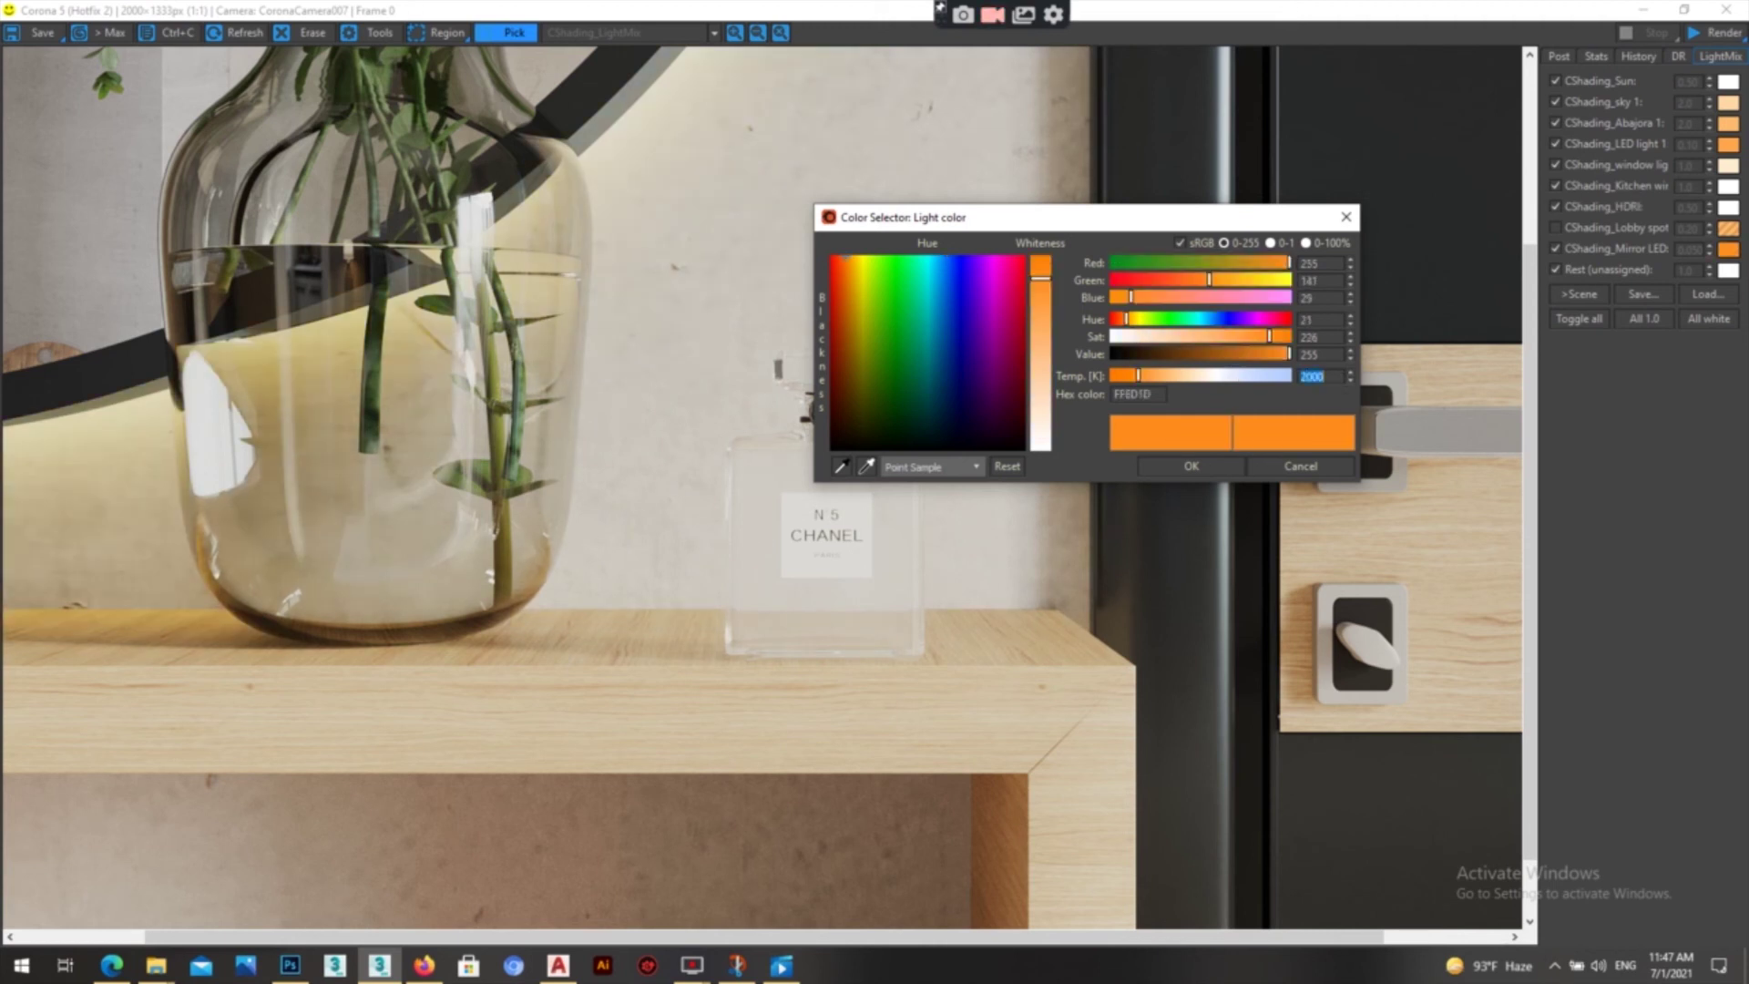
click(1312, 468)
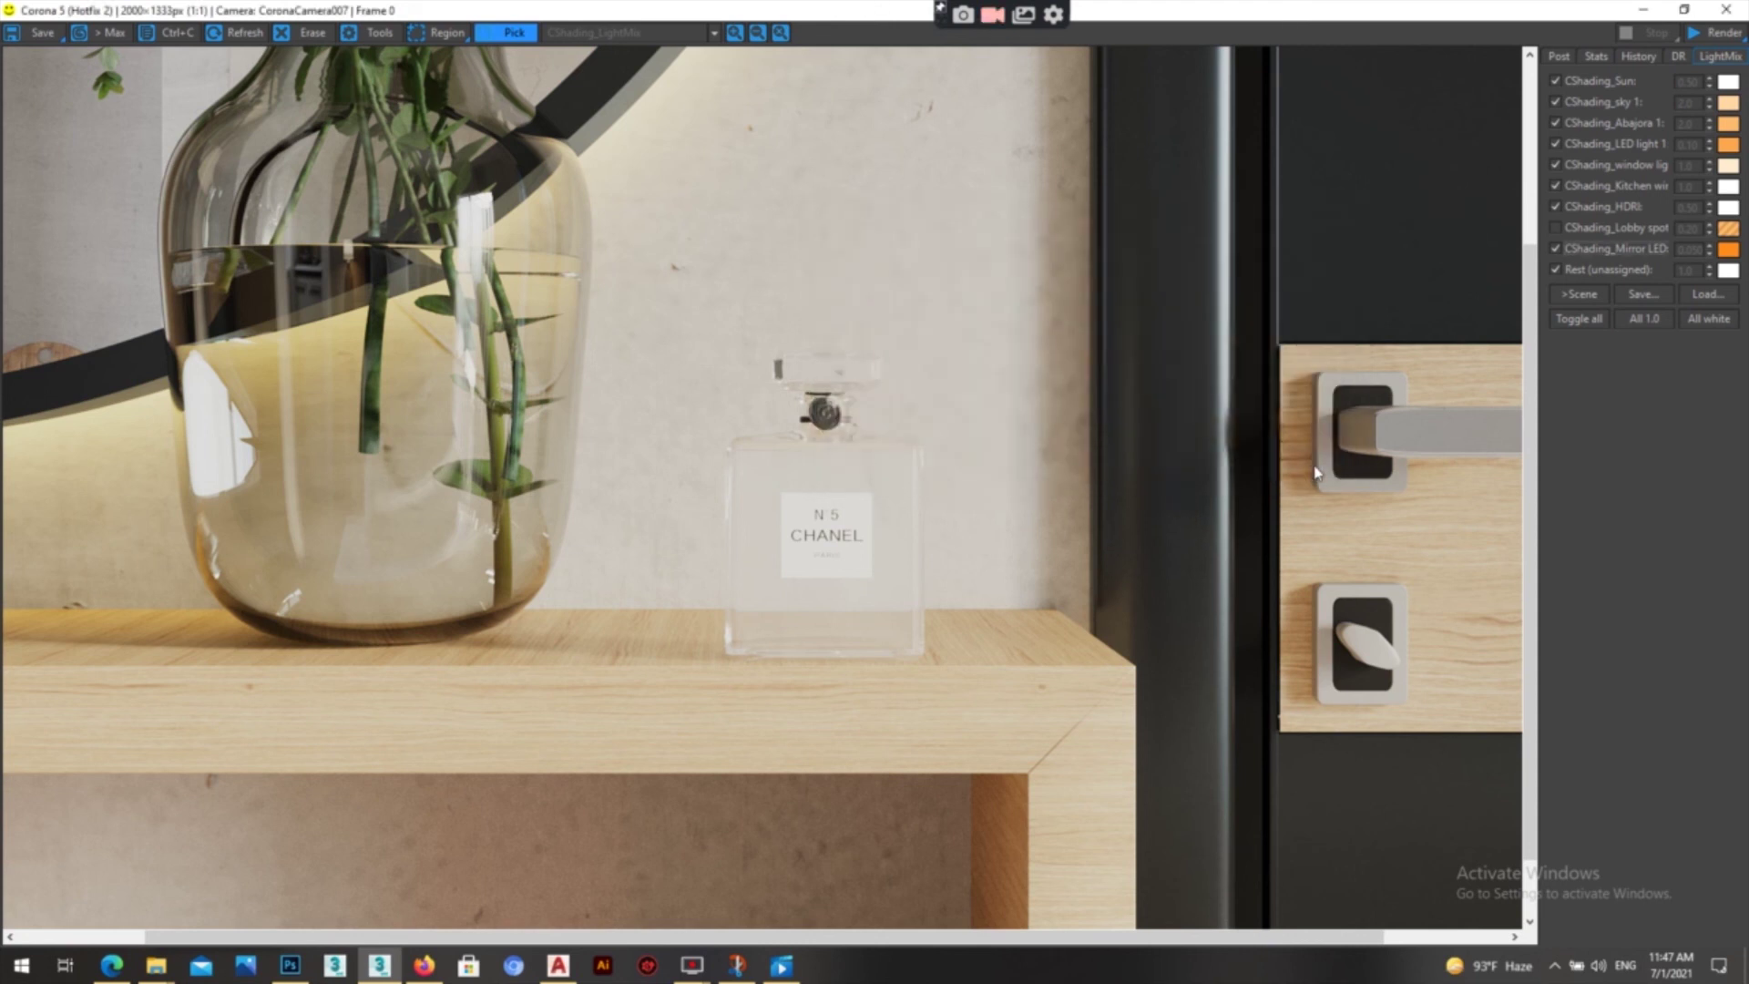
- Try Mirror LED intensities of 0.20 and 0.1 in LightMix, and return the intensity to 0.050
double_click(1687, 250)
text(12)
key(Return)
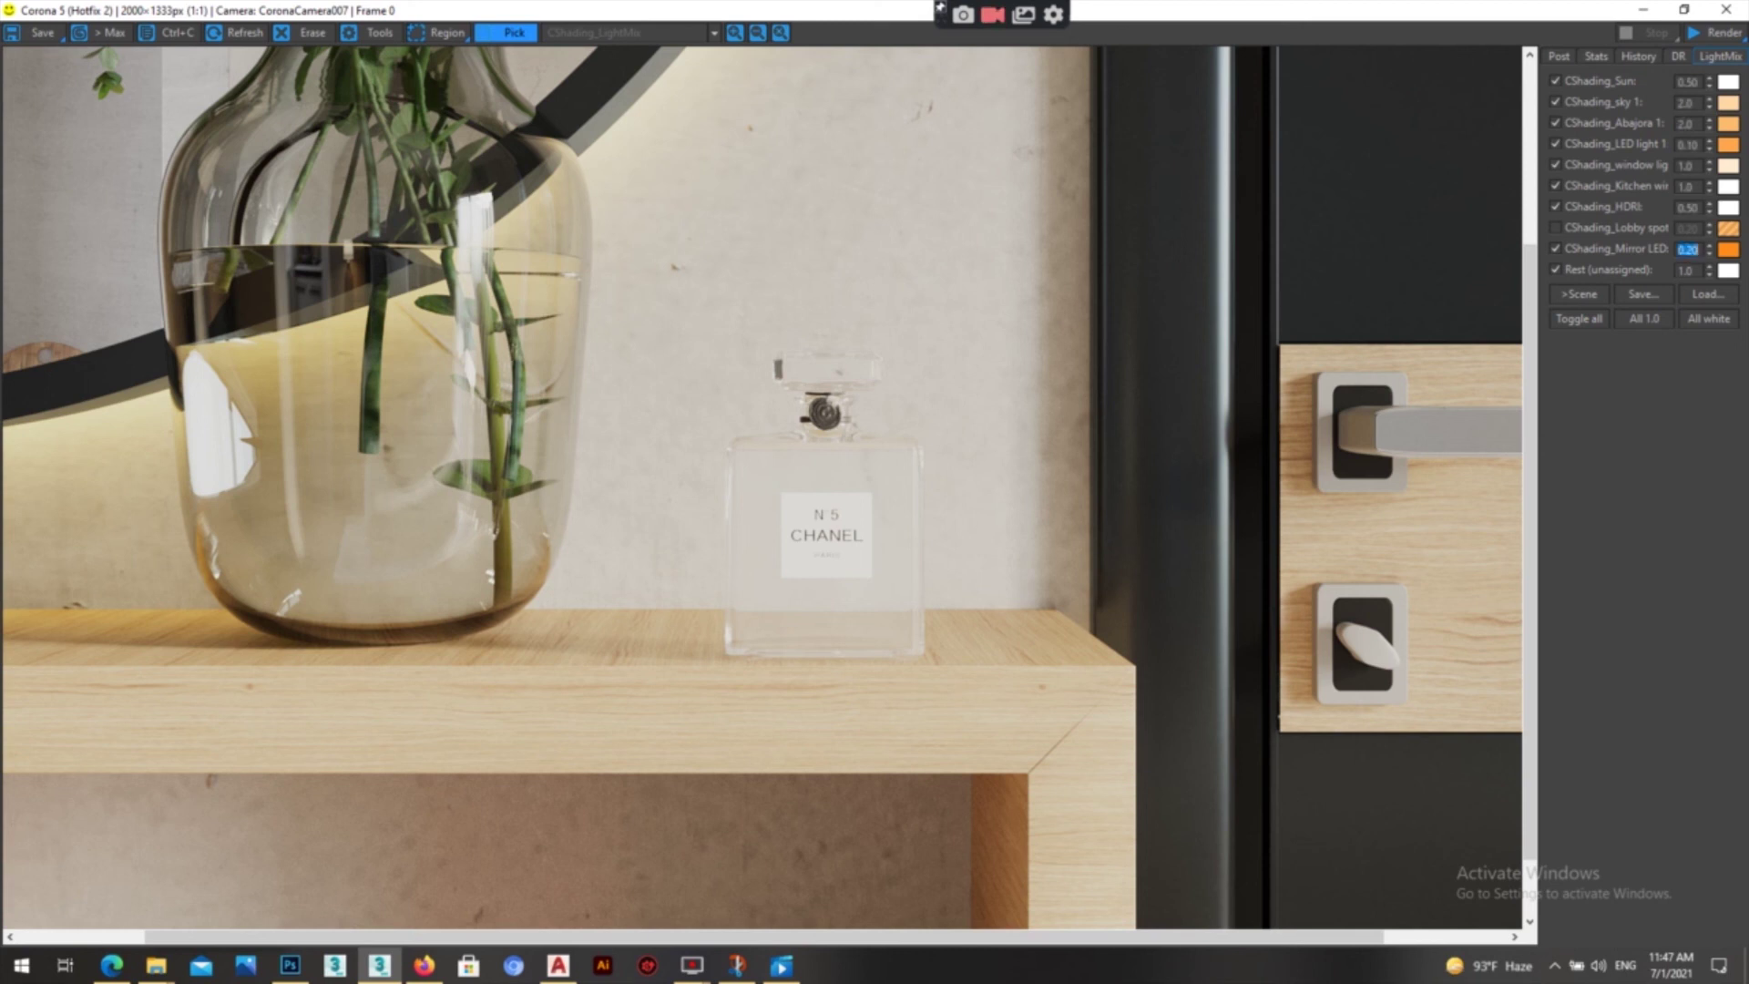
text(0.1)
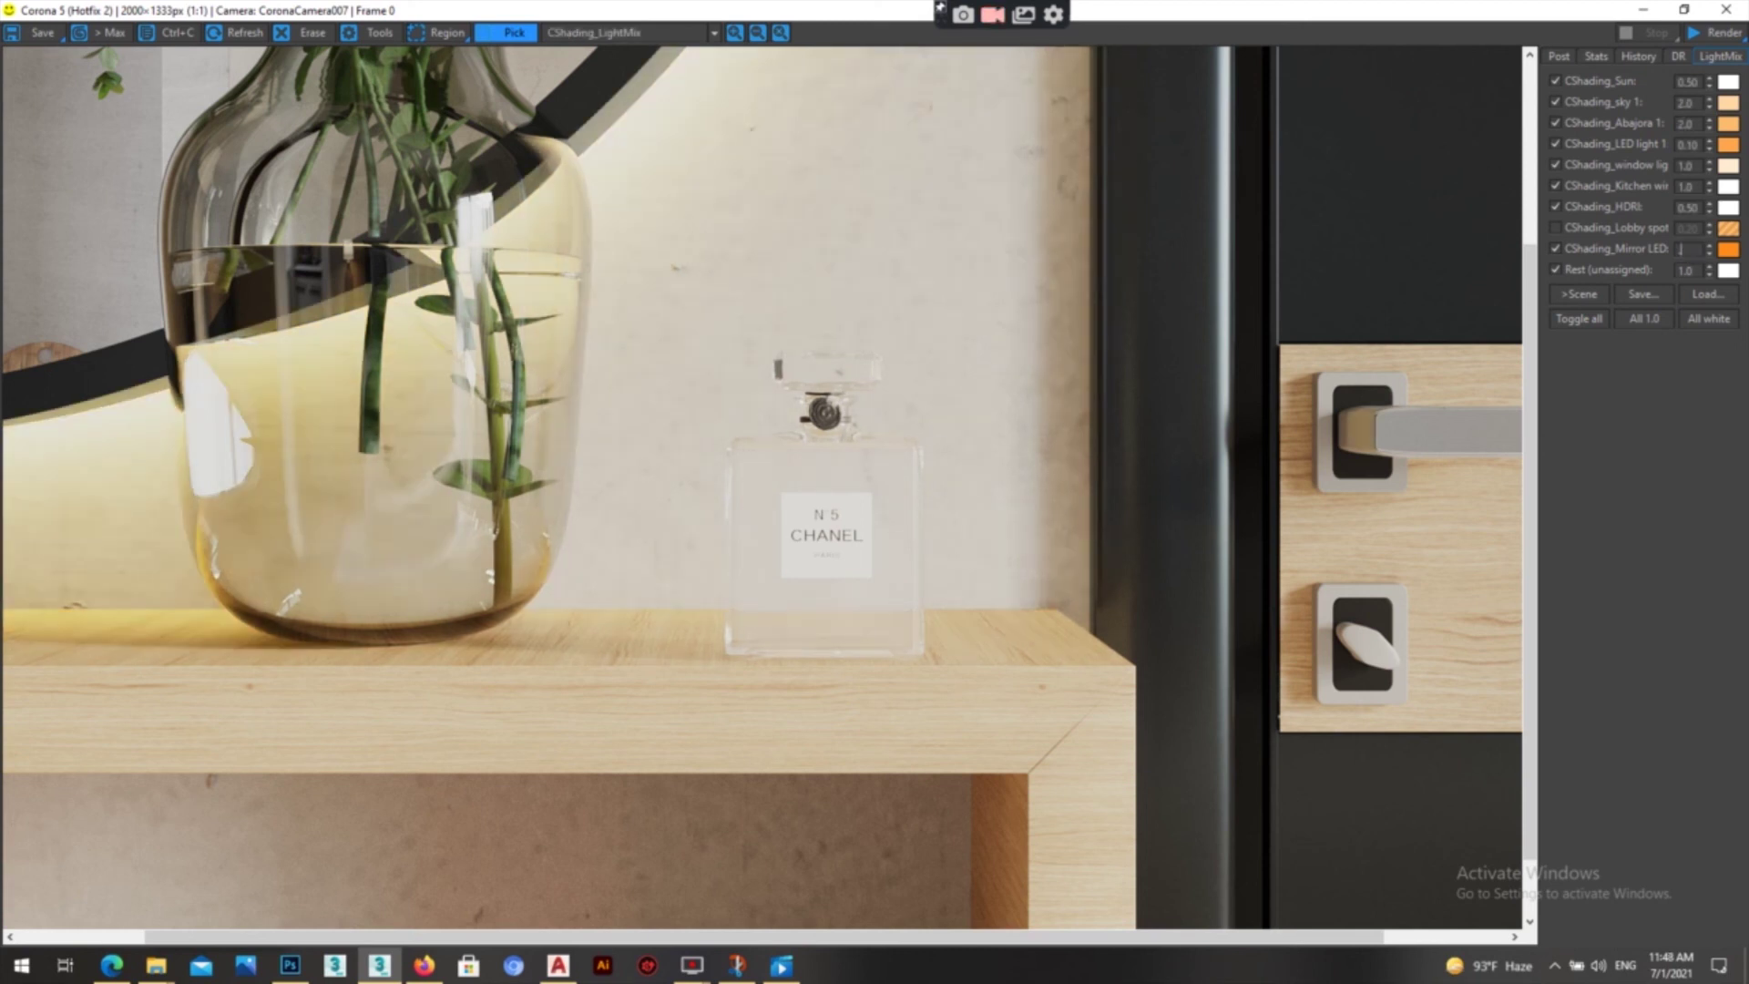
key(Return)
text(1)
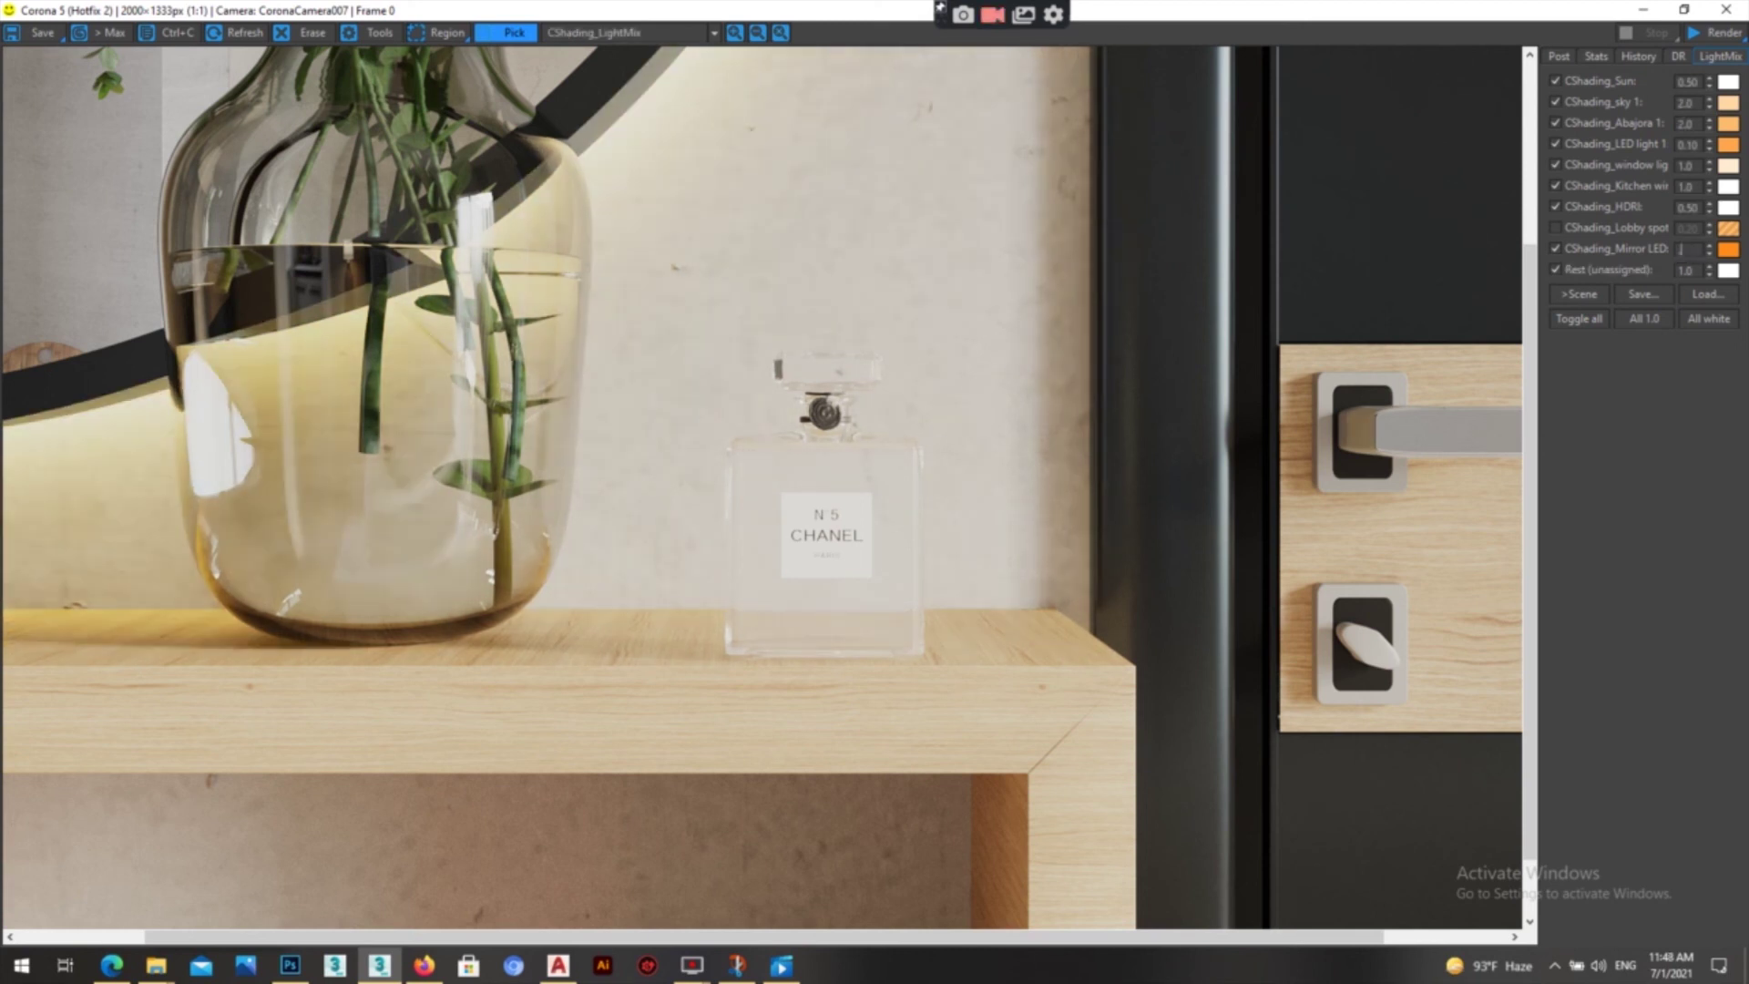
key(Return)
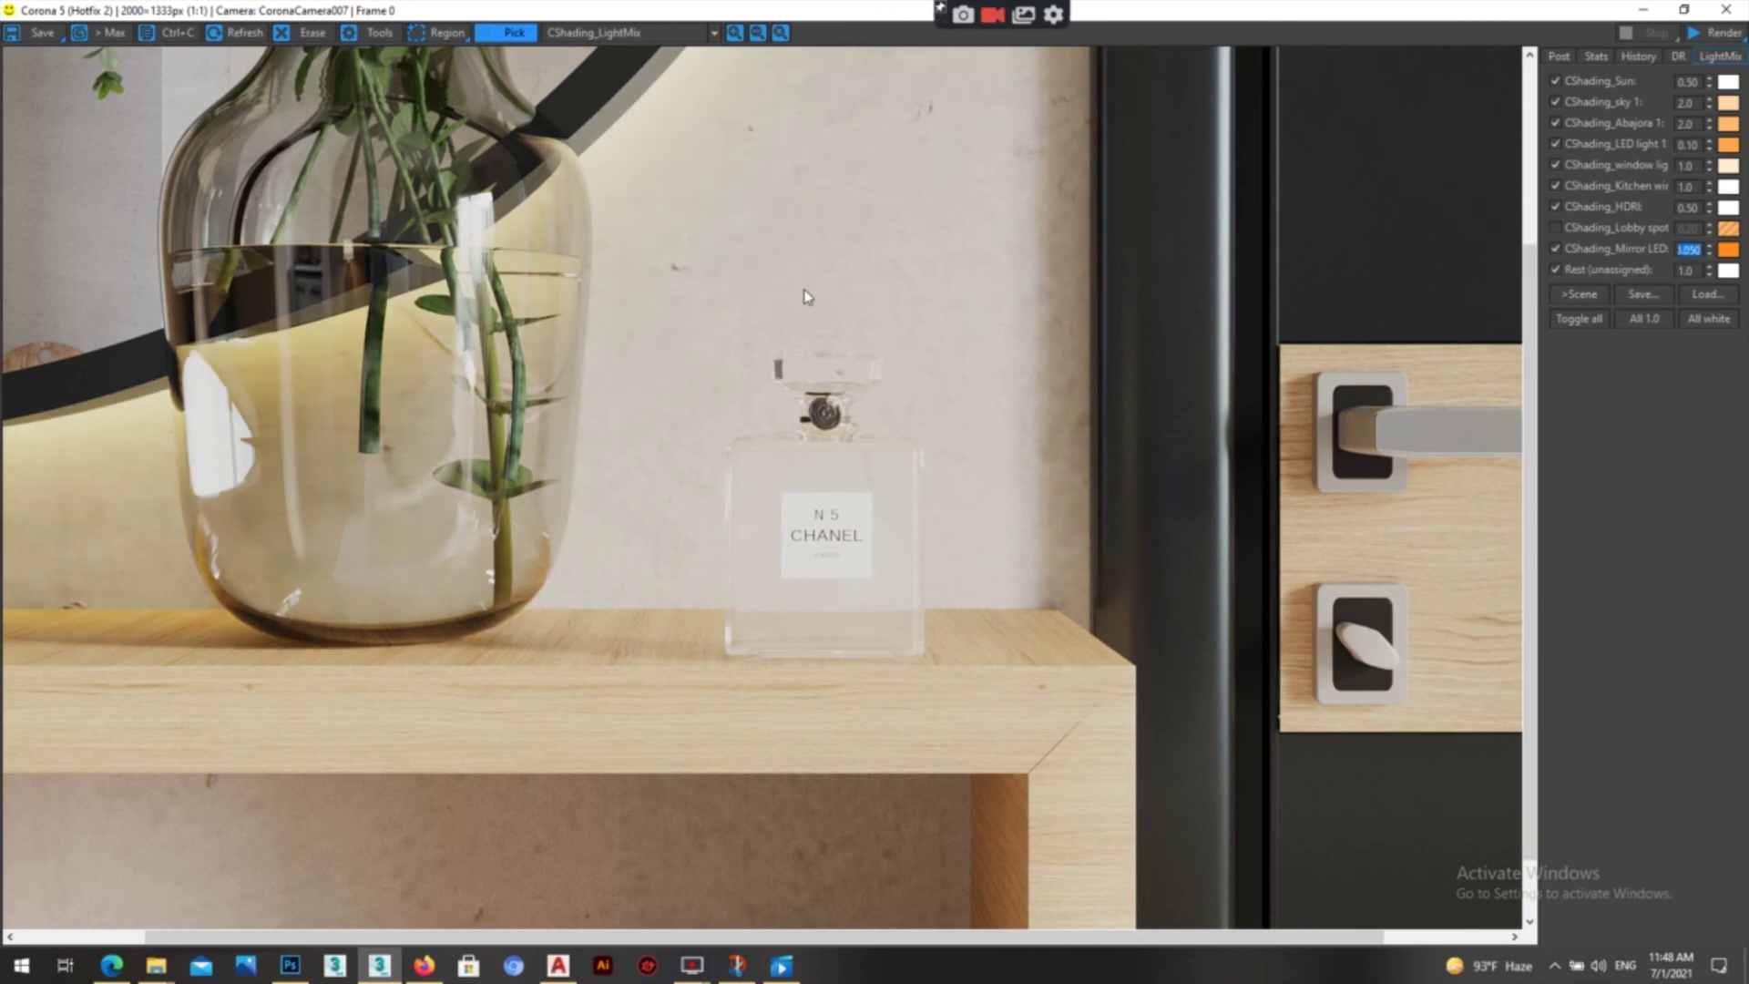
- Examine the smoothness of the mirror's backlight on the wall, both close up and in the full render
scroll(808, 298, down, 2)
scroll(758, 401, up, 1)
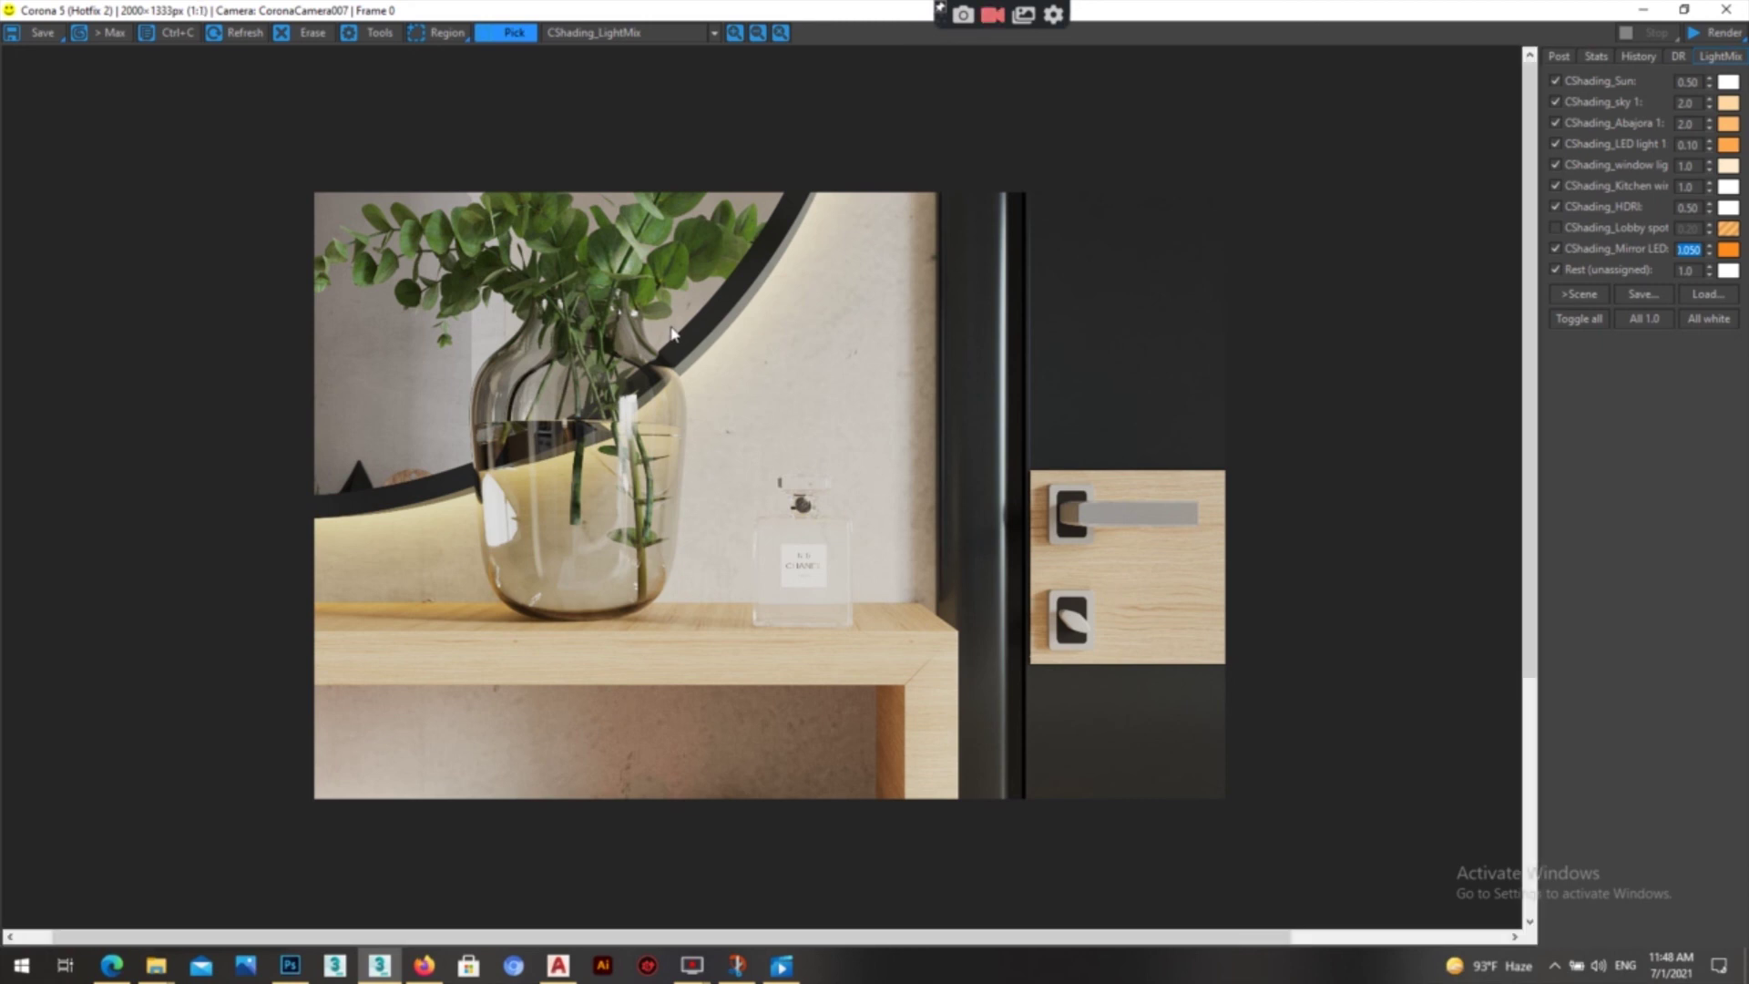
scroll(672, 333, up, 1)
scroll(671, 333, down, 1)
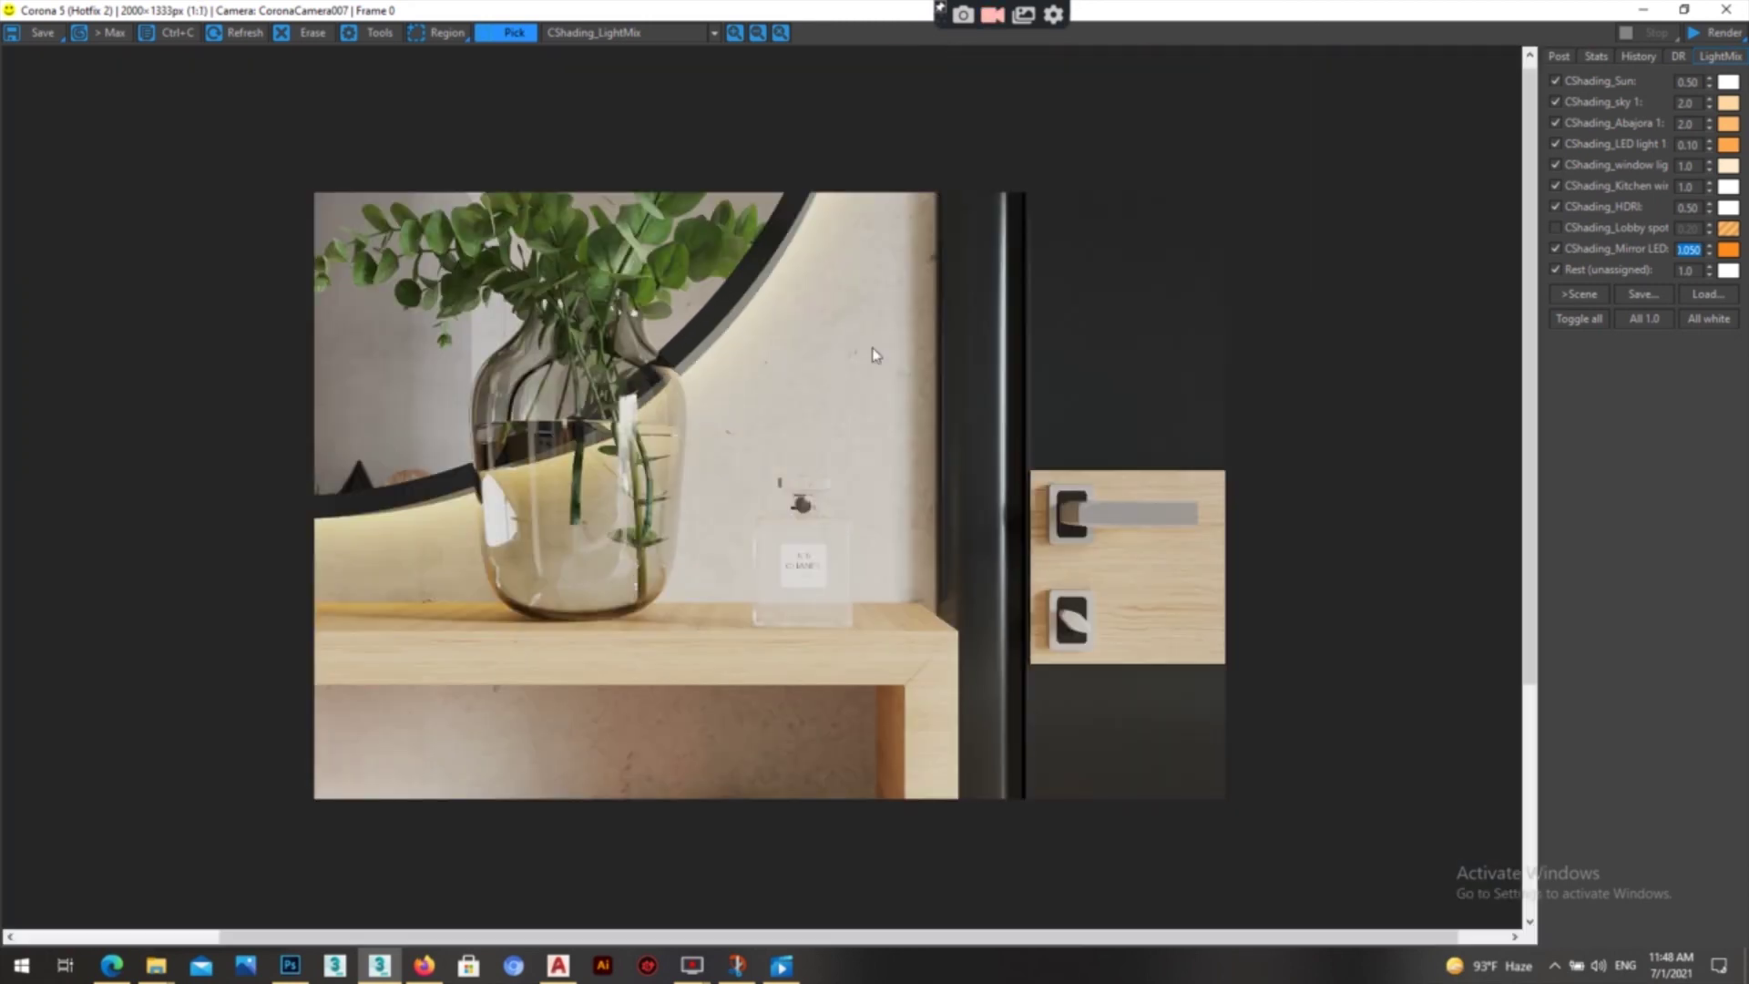
scroll(875, 356, up, 1)
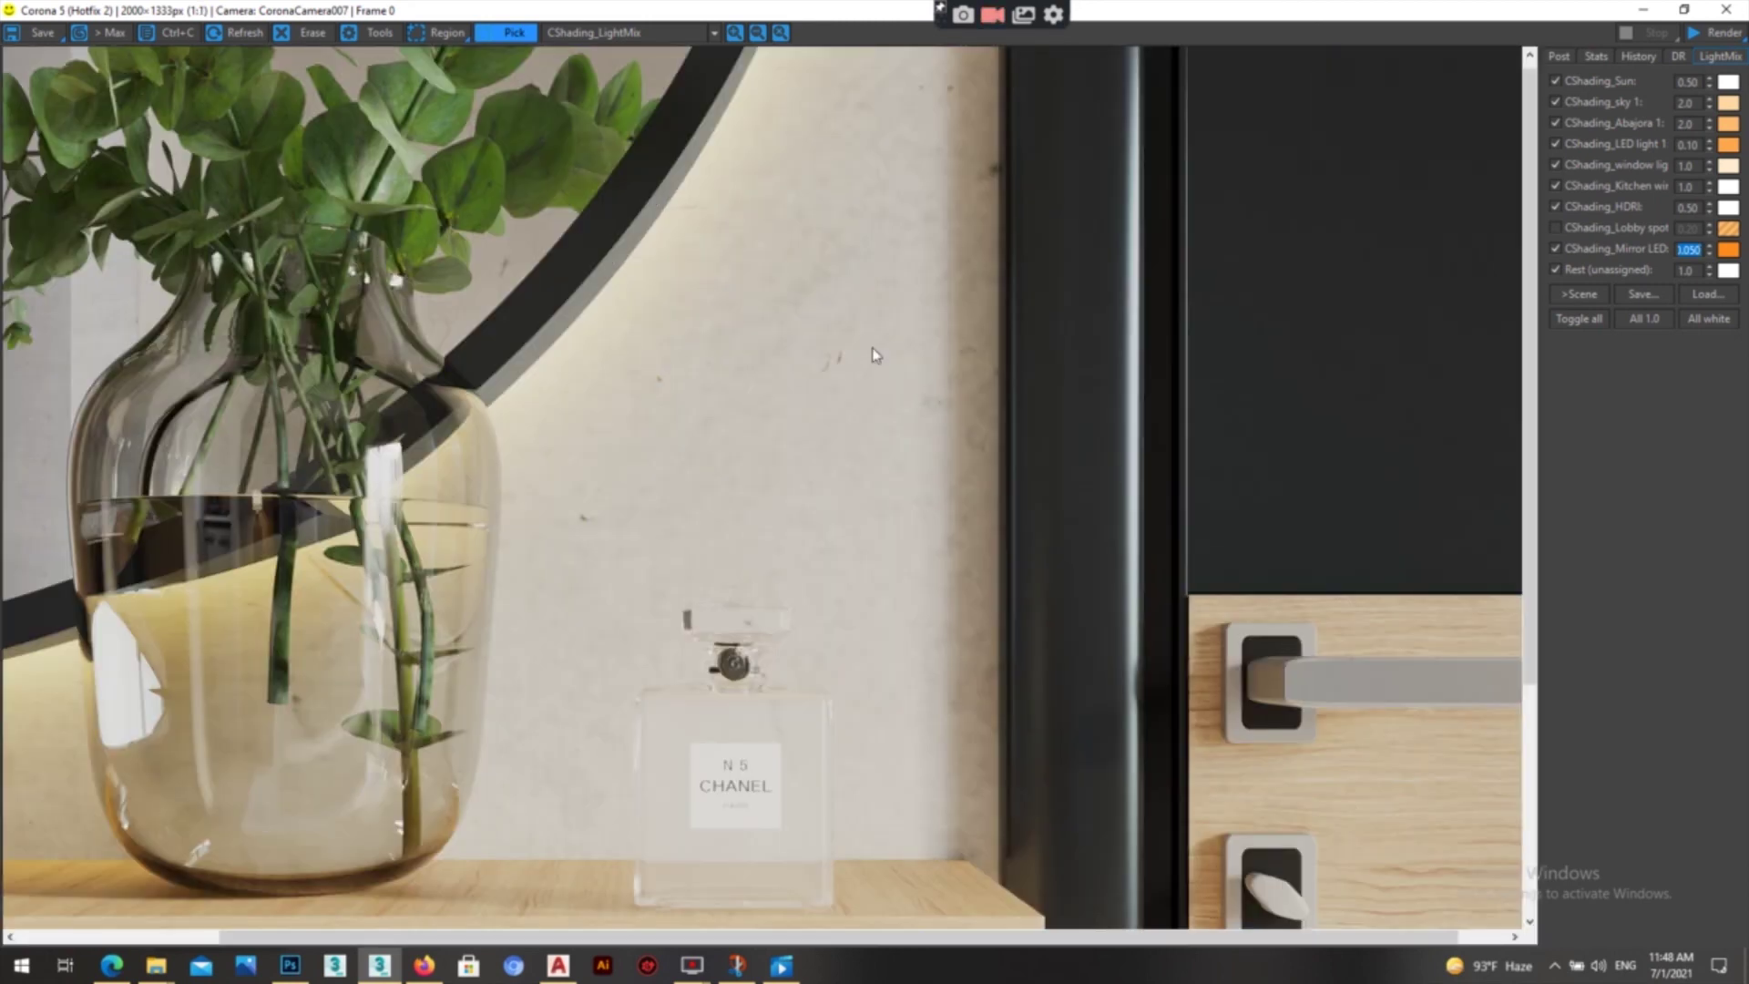
scroll(874, 356, down, 1)
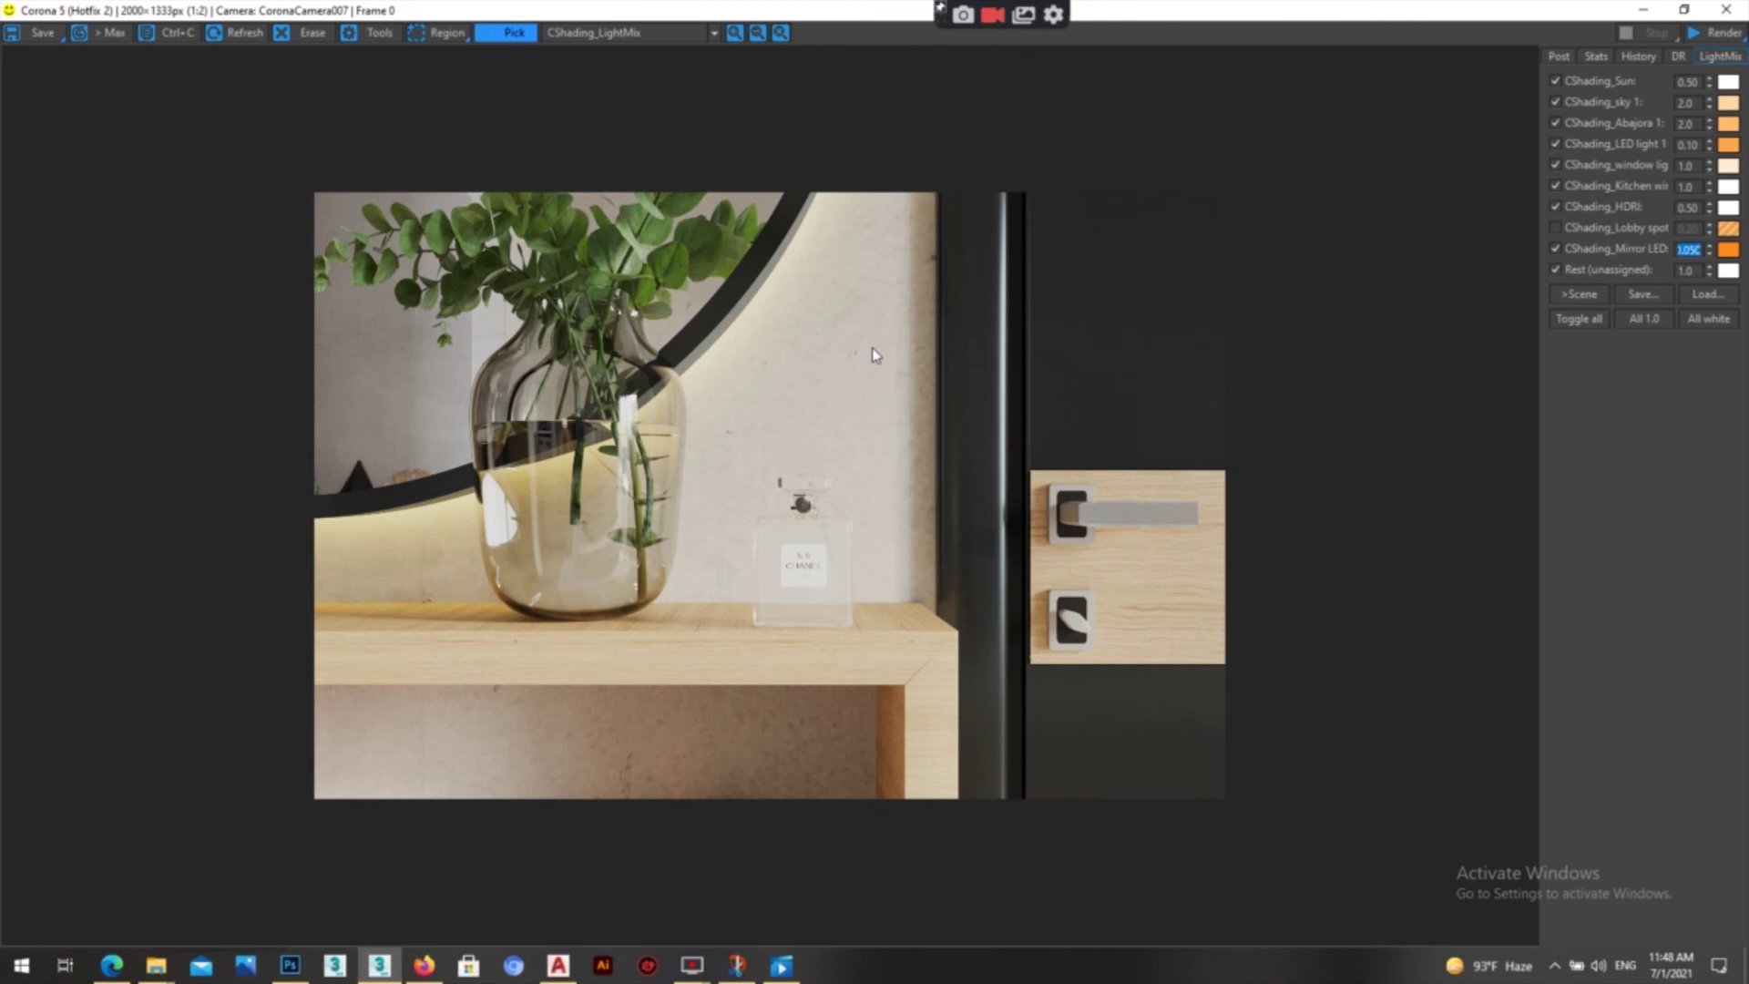